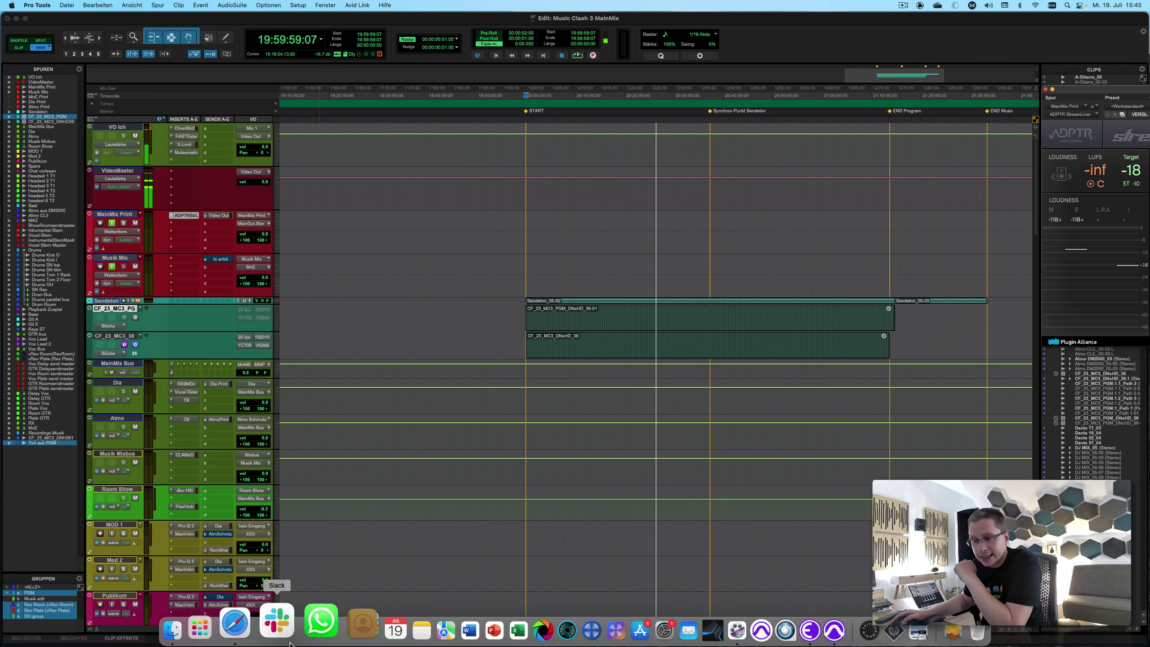
Look through the individual Pro Tools session files in Finder's Einzelschritte folder, including their file details, and return to the MainMix session.
left_click(217, 634)
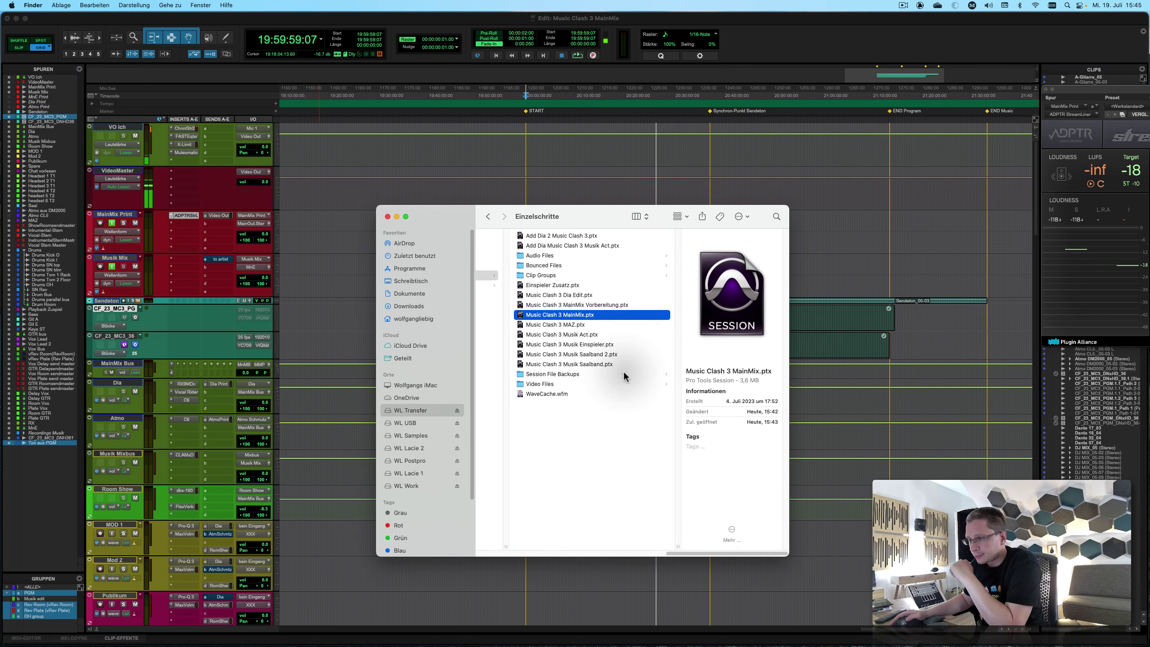
left_click(611, 357)
left_click(602, 345)
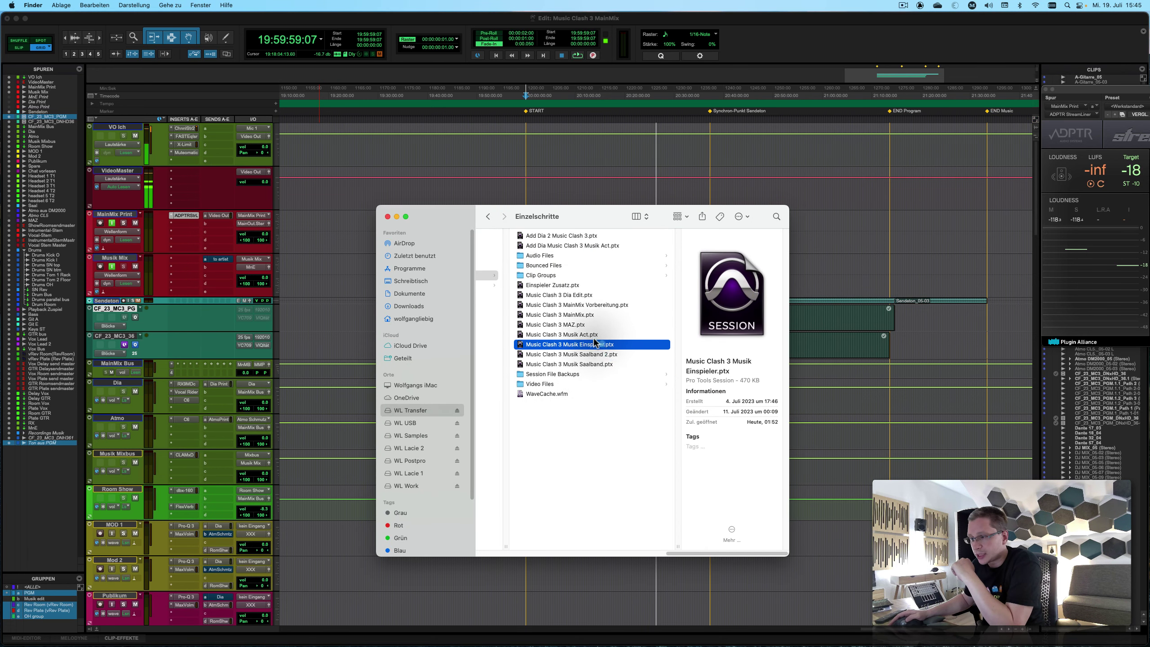
left_click(588, 334)
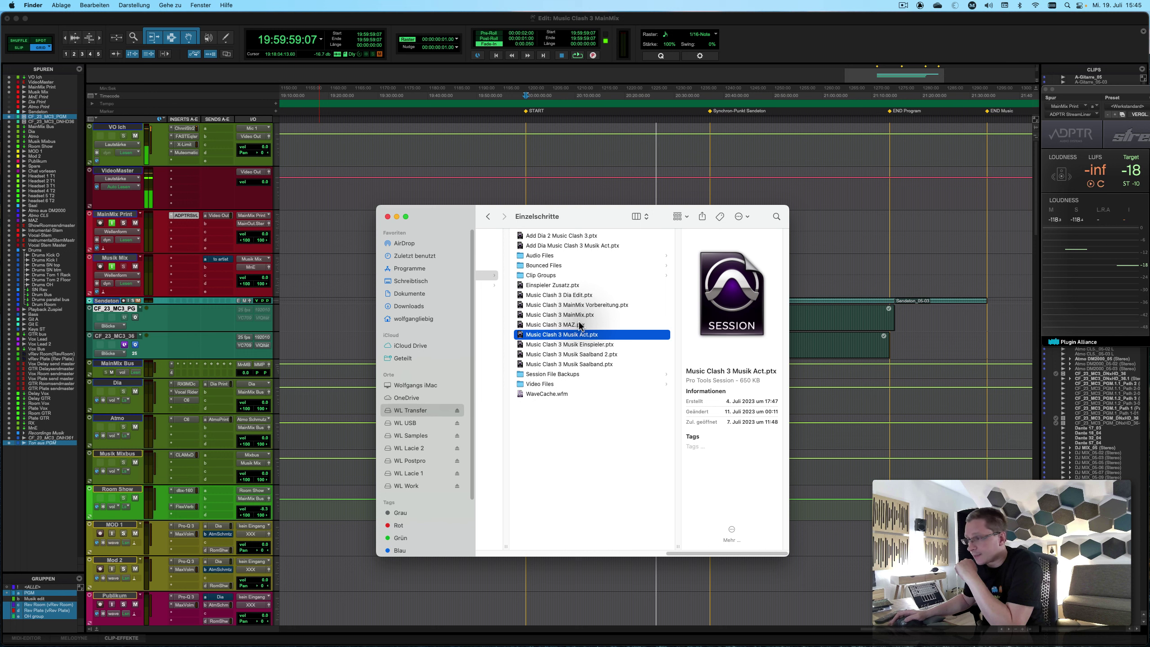
left_click(579, 325)
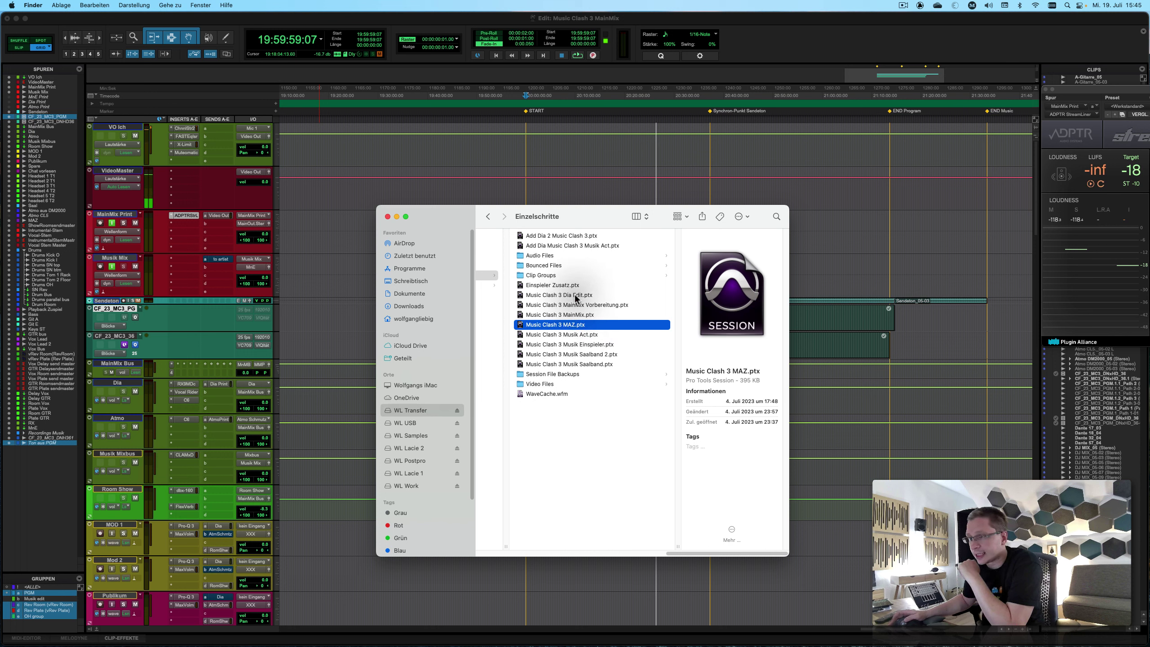
left_click(576, 295)
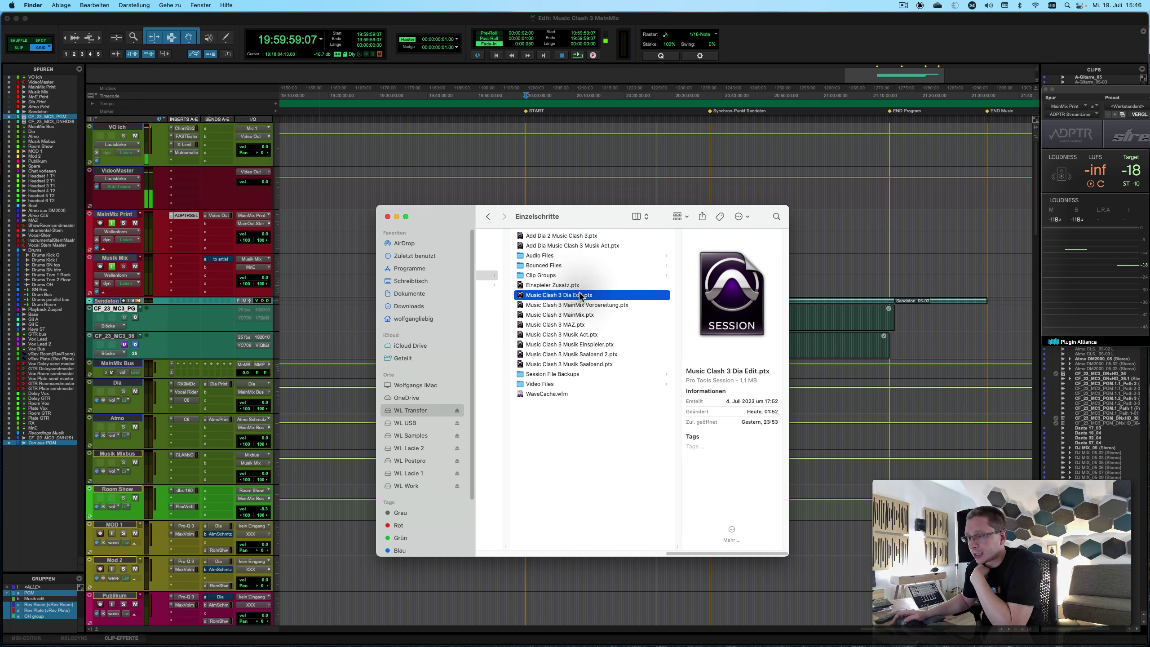
left_click(569, 285)
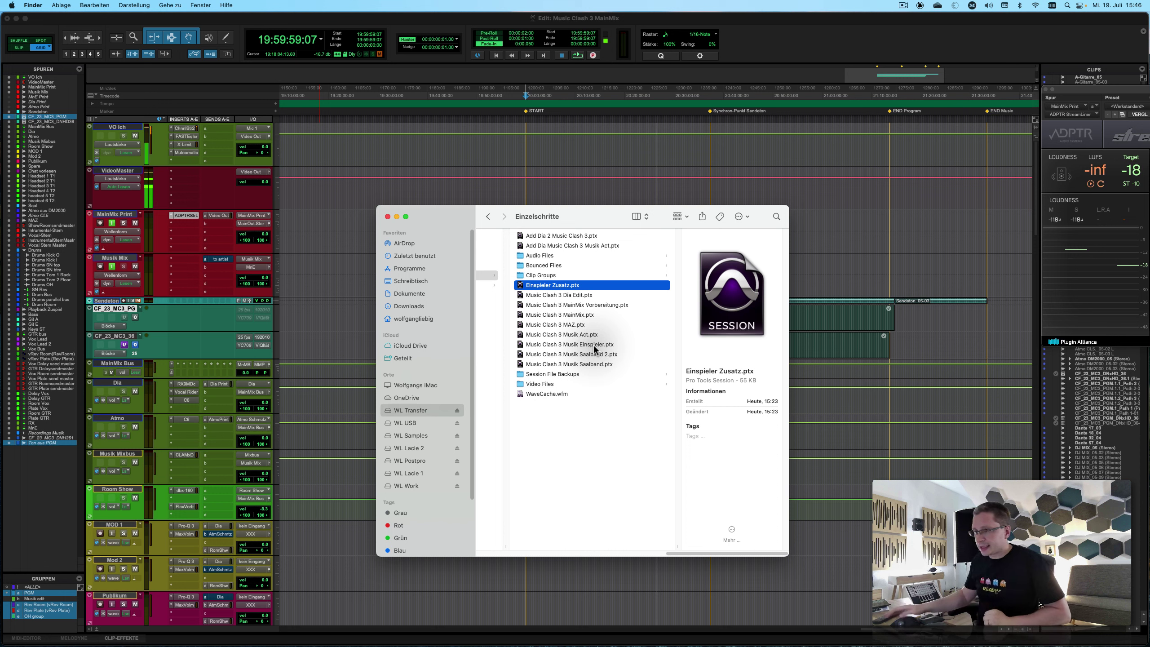
left_click(567, 231)
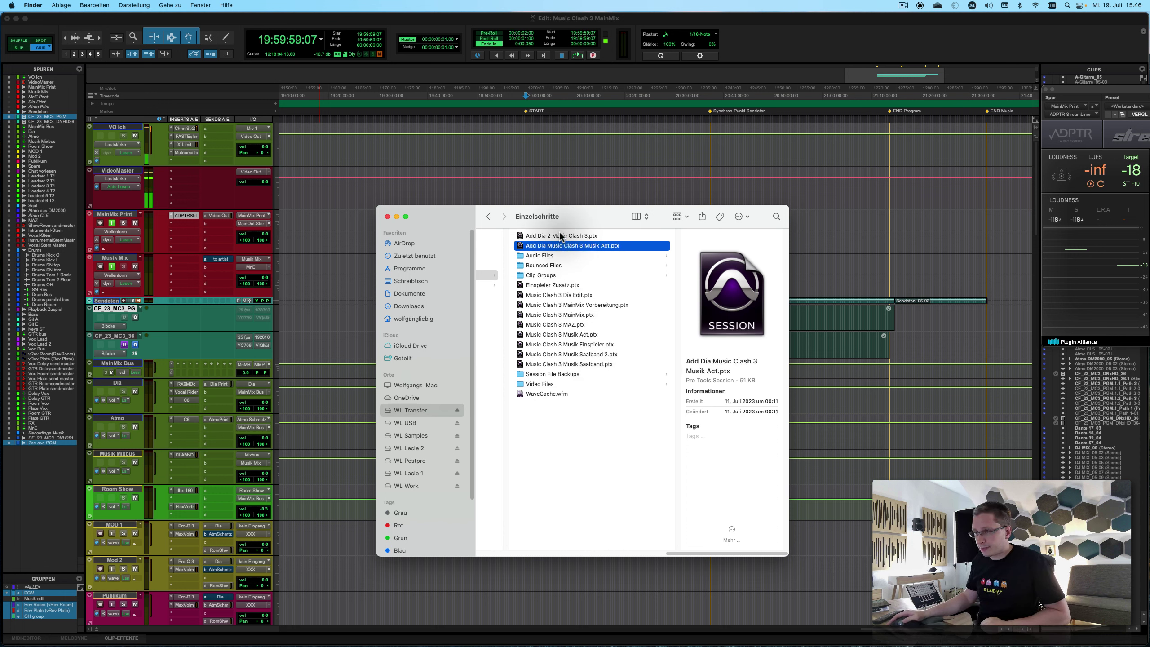
left_click(560, 245)
left_click(558, 236)
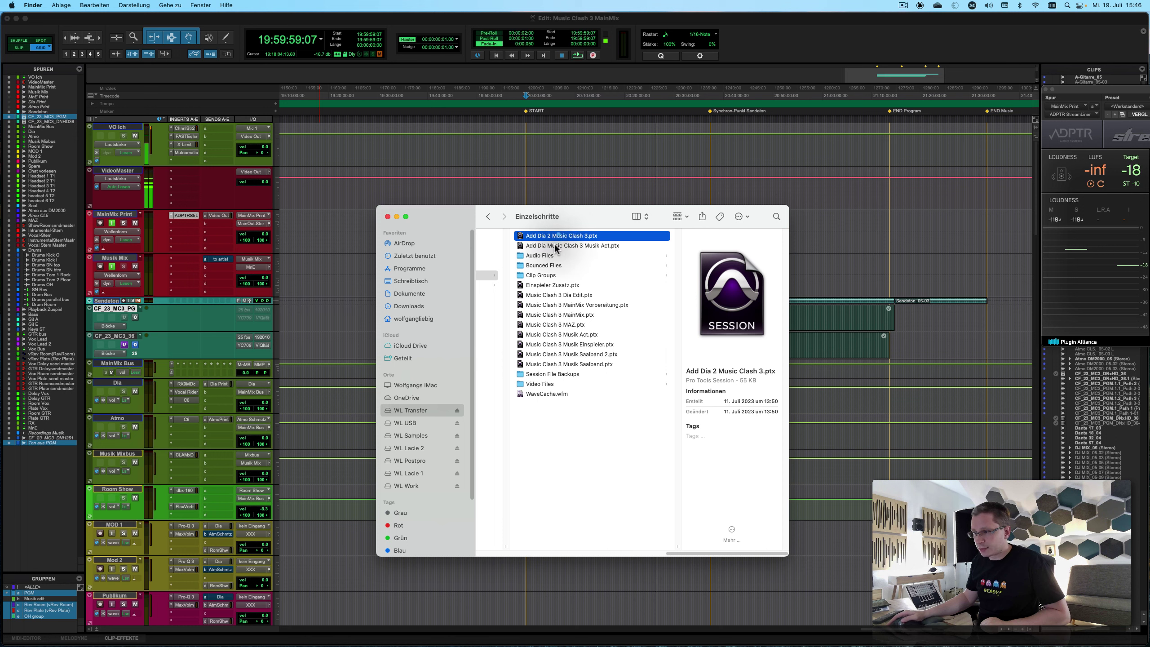
left_click(551, 295)
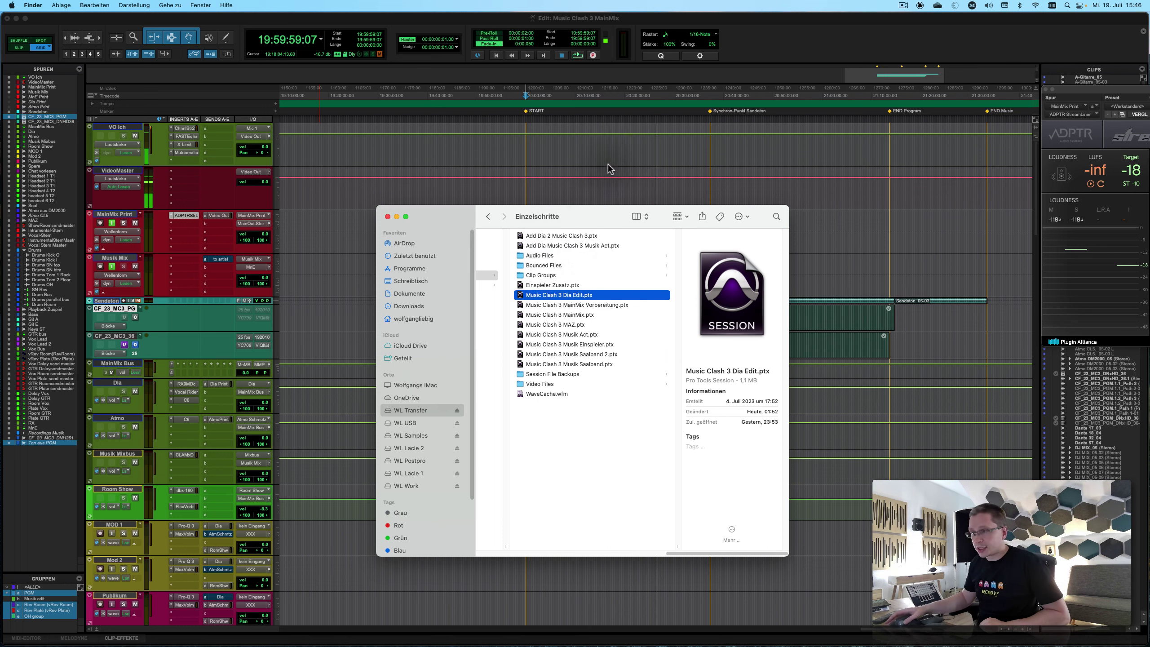
left_click(845, 224)
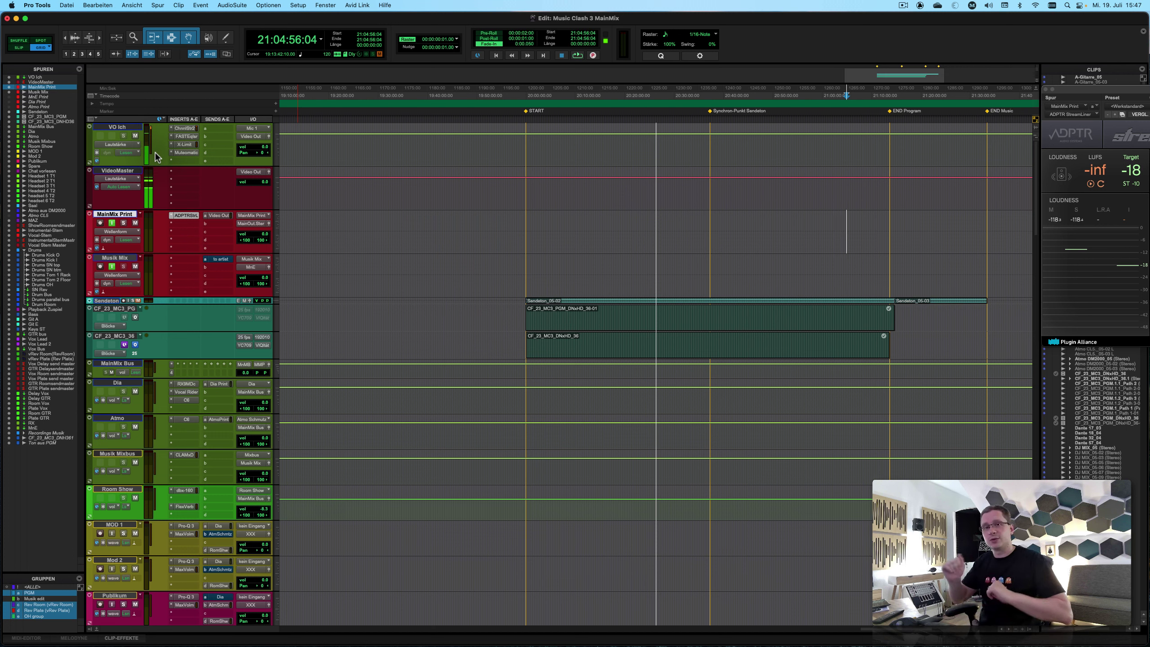
Start a session data import from Music Clash 3 Musik Saalband 2.ptx in the Einzelschritte folder.
left_click(71, 6)
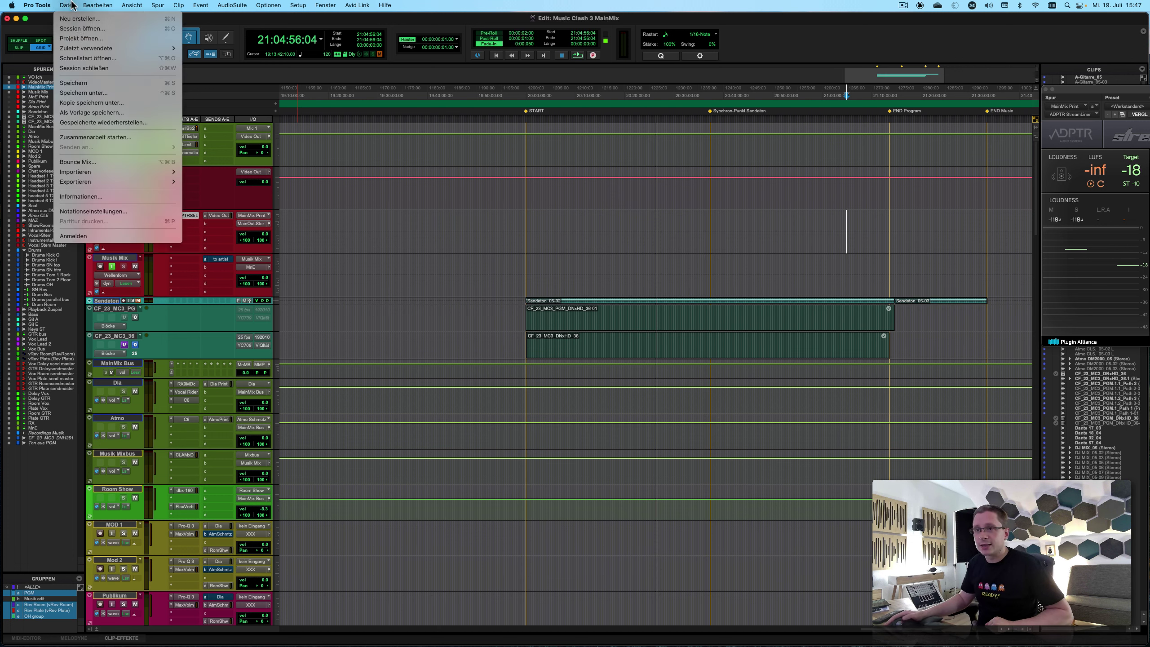
mouse_move(120, 172)
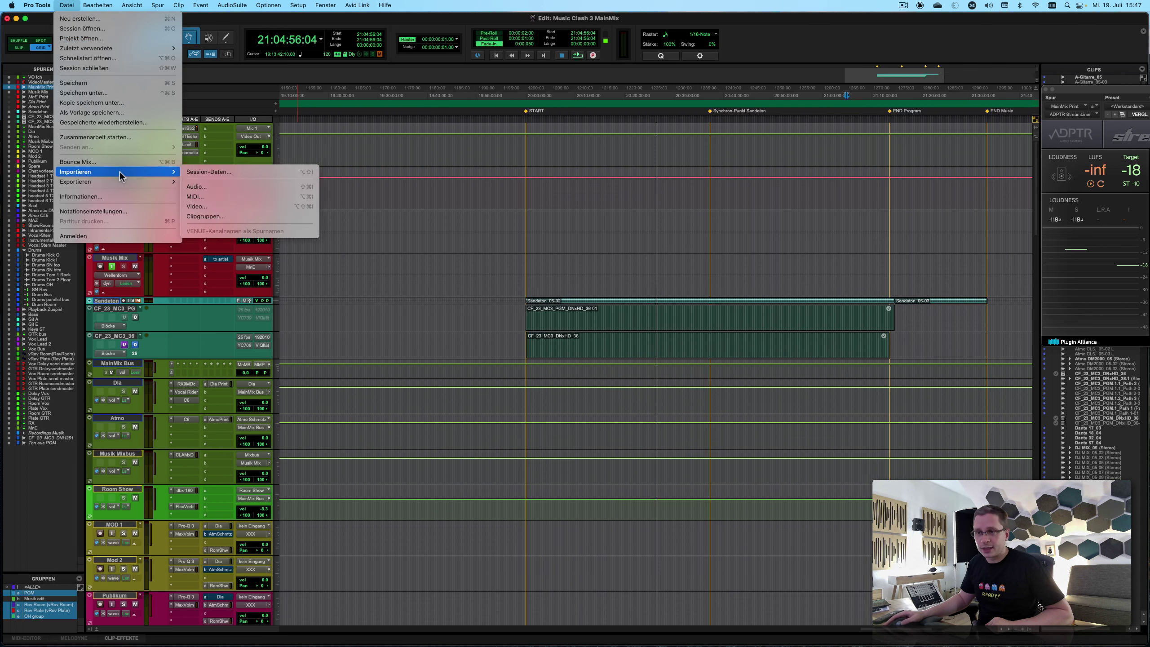
left_click(243, 173)
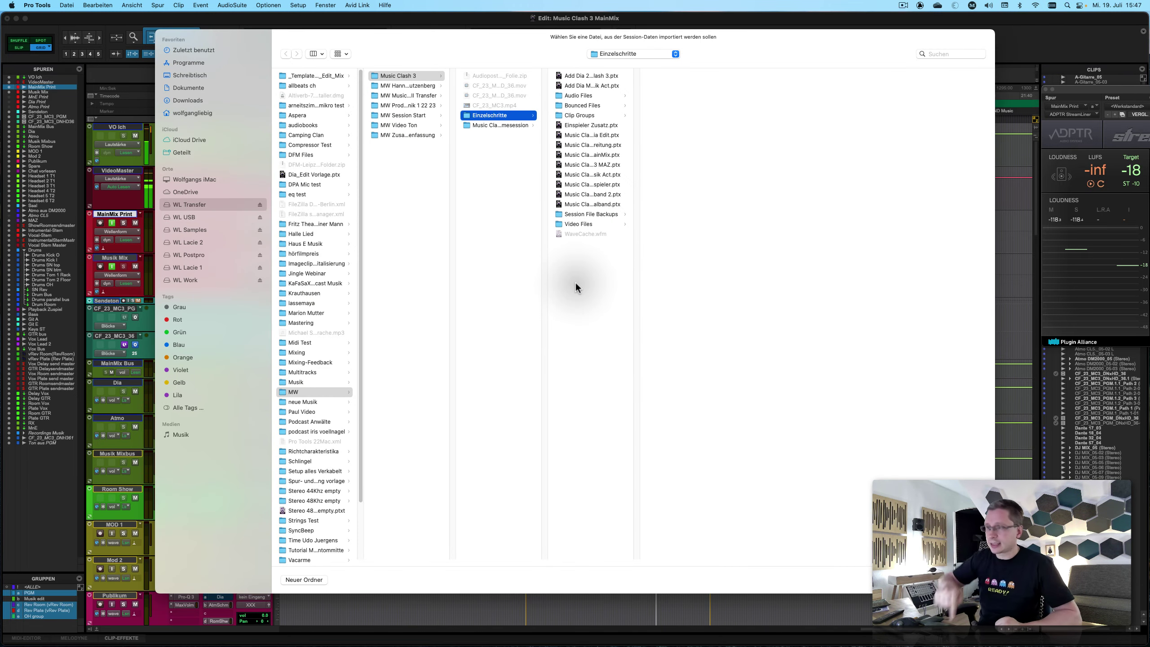
double_click(636, 558)
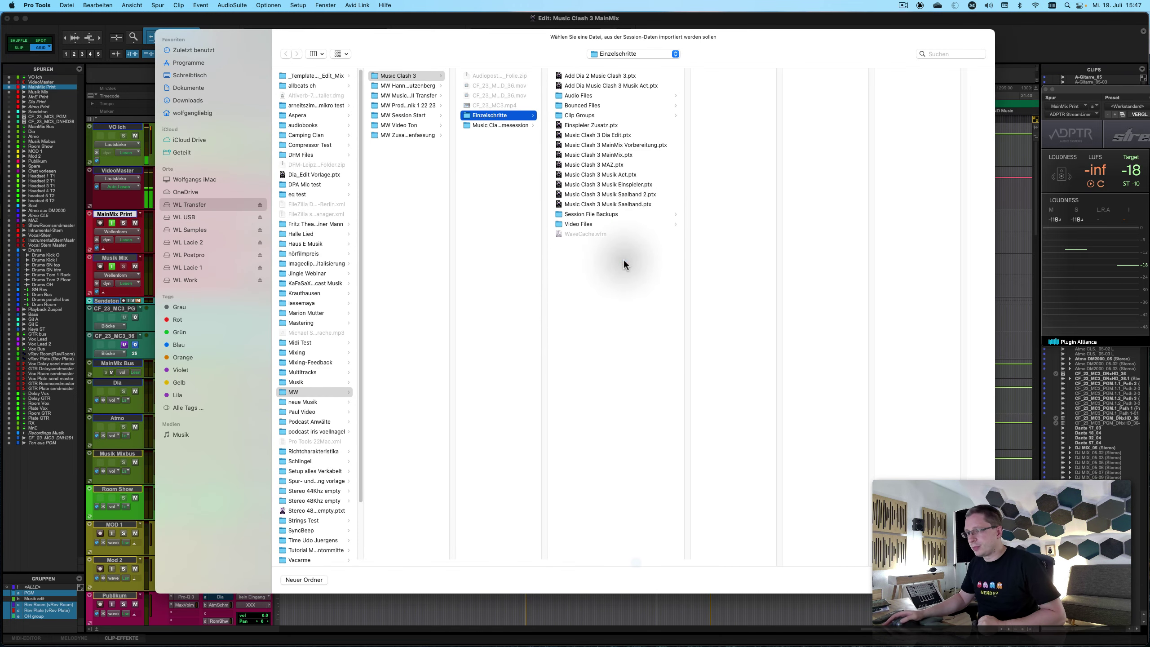
left_click(637, 195)
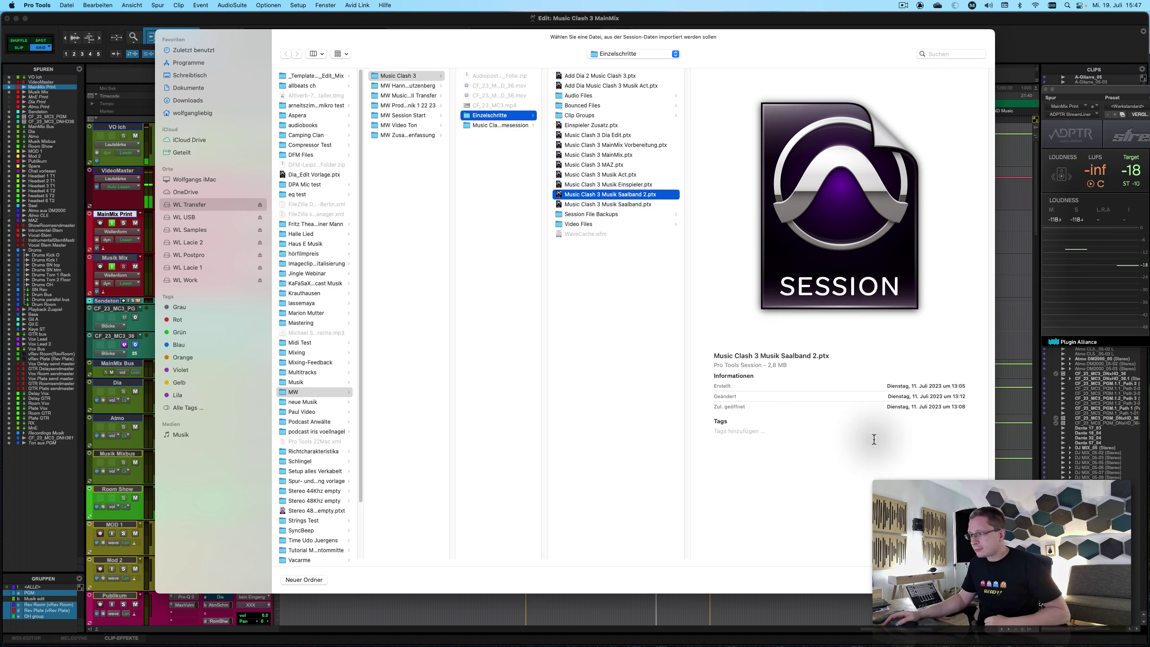
key("Return")
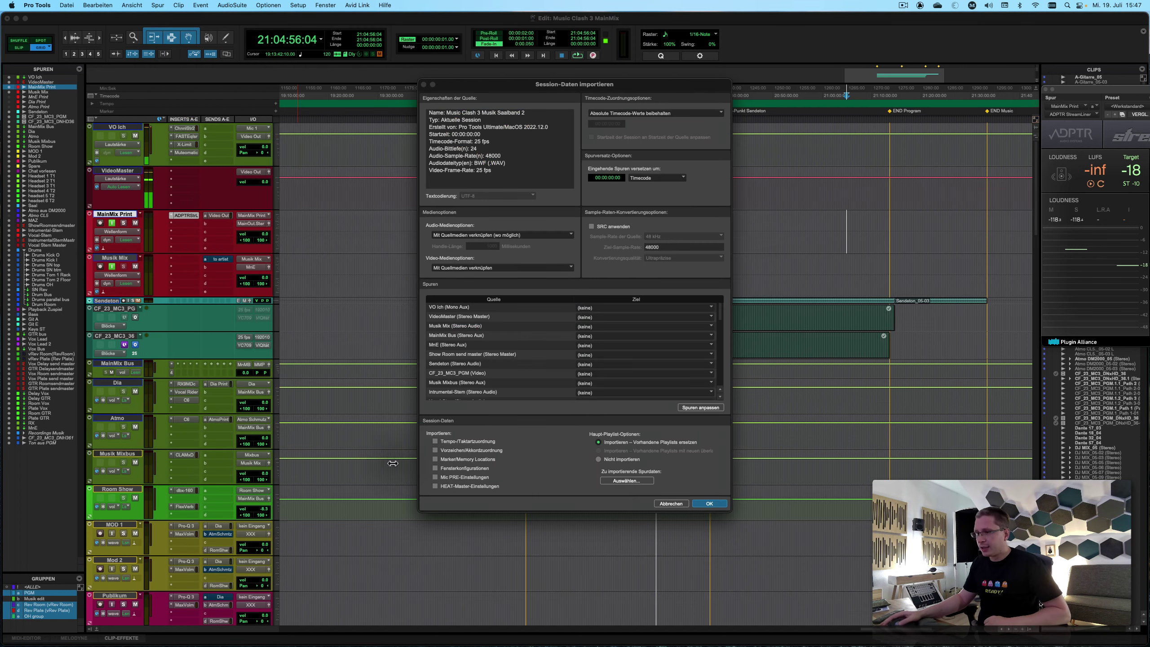
Match the source tracks to the session's tracks, excluding VO Ich, VideoMaster, CF_23_MC3_PGM and Sendeton from the import.
left_click(701, 408)
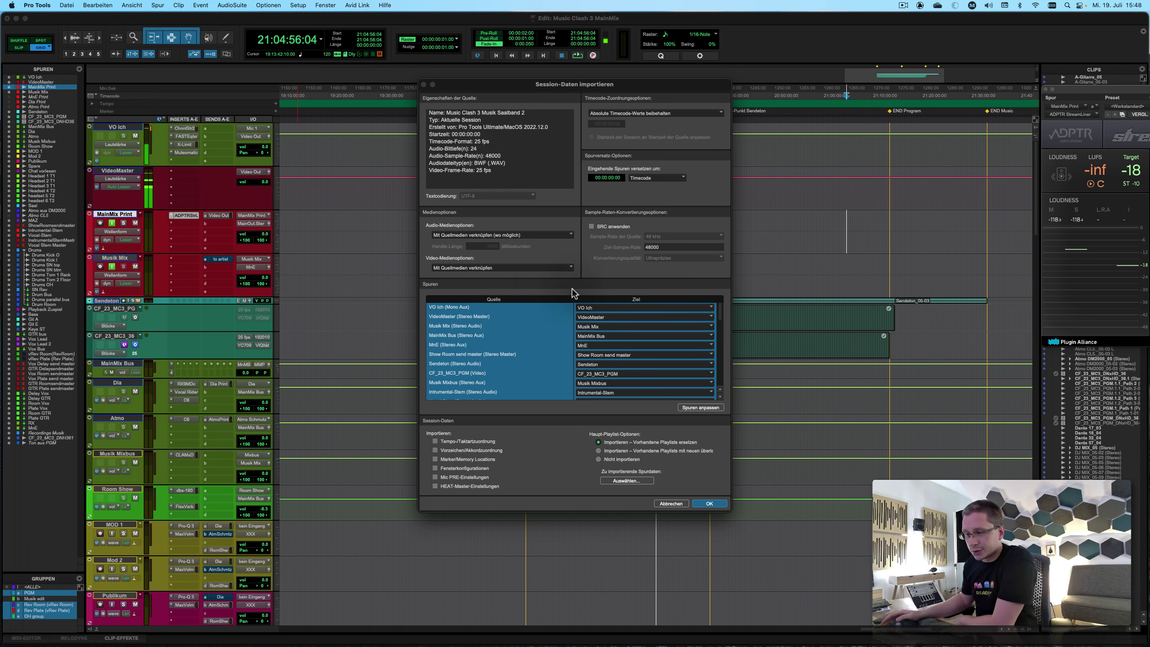
left_click(459, 309, "super")
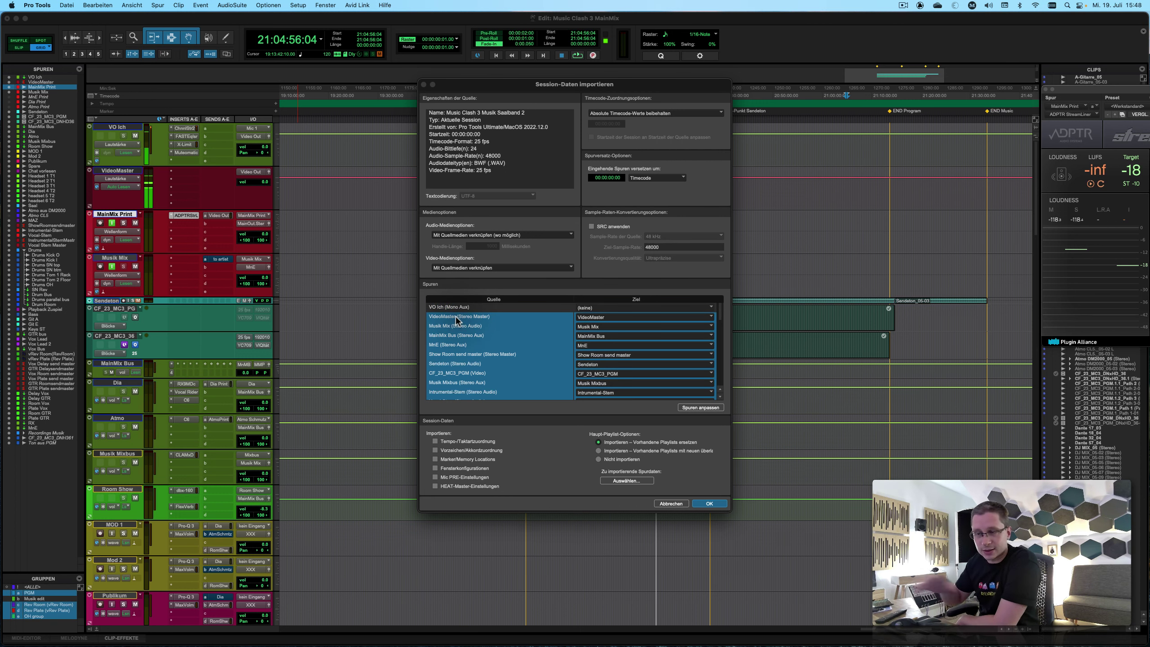
left_click(455, 316, "super")
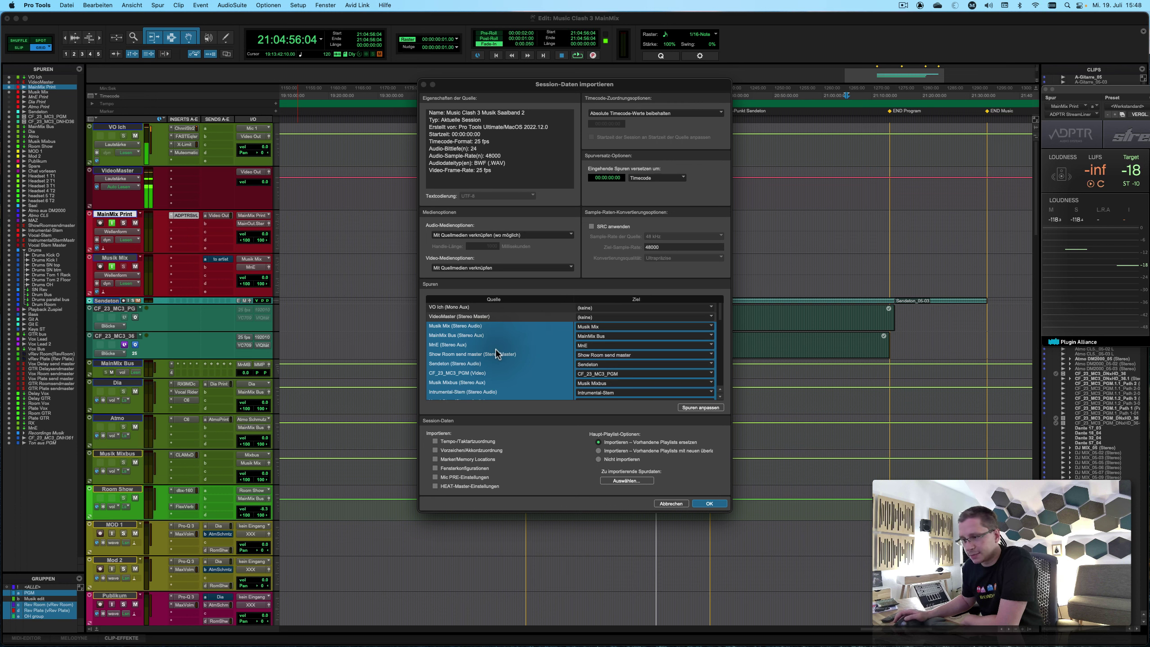
scroll(497, 349, "down", 1)
left_click(475, 374, "super")
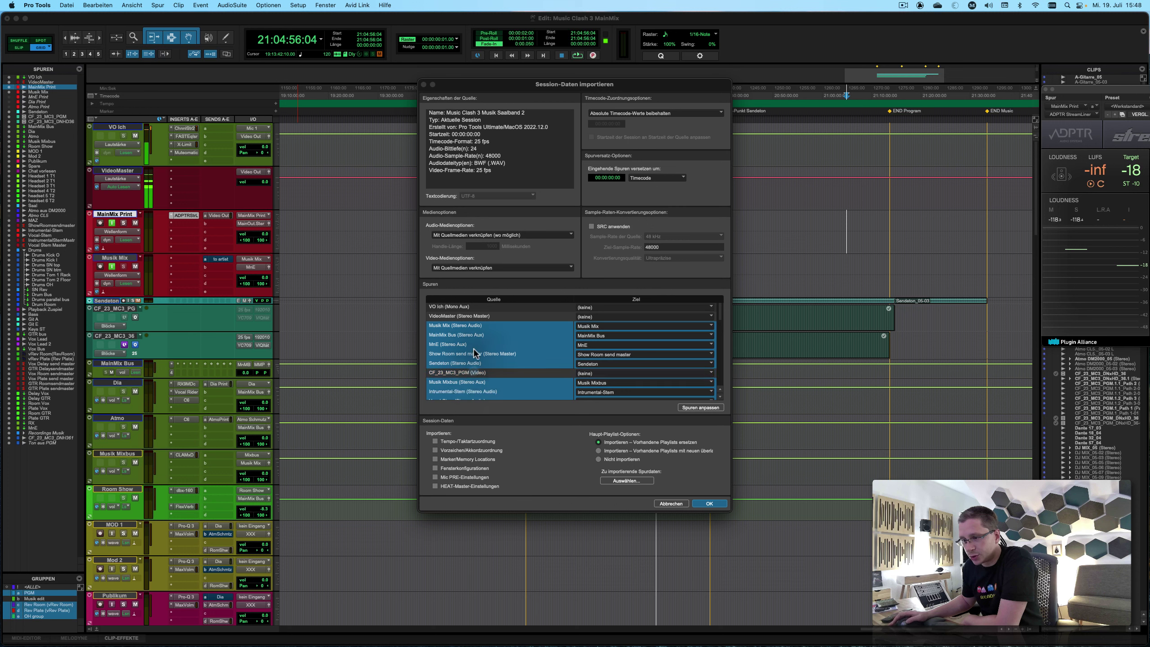
left_click(469, 364, "super")
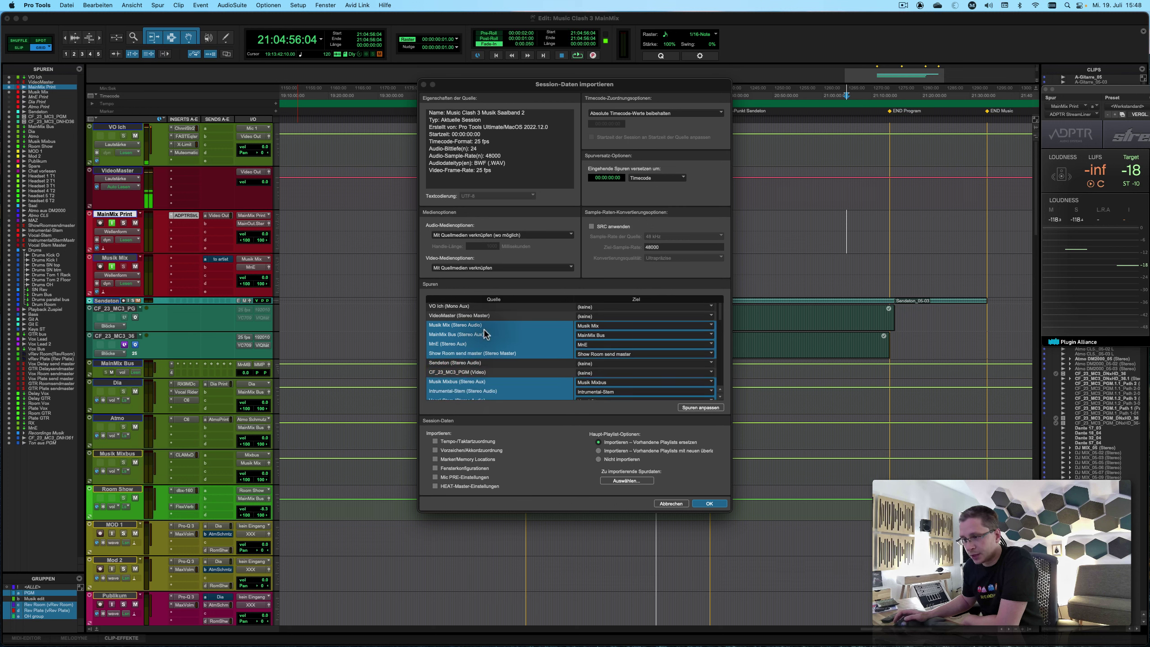
Check the remaining track assignments through to the end of the list and exclude the RX mono aux track.
scroll(483, 330, "down", 2)
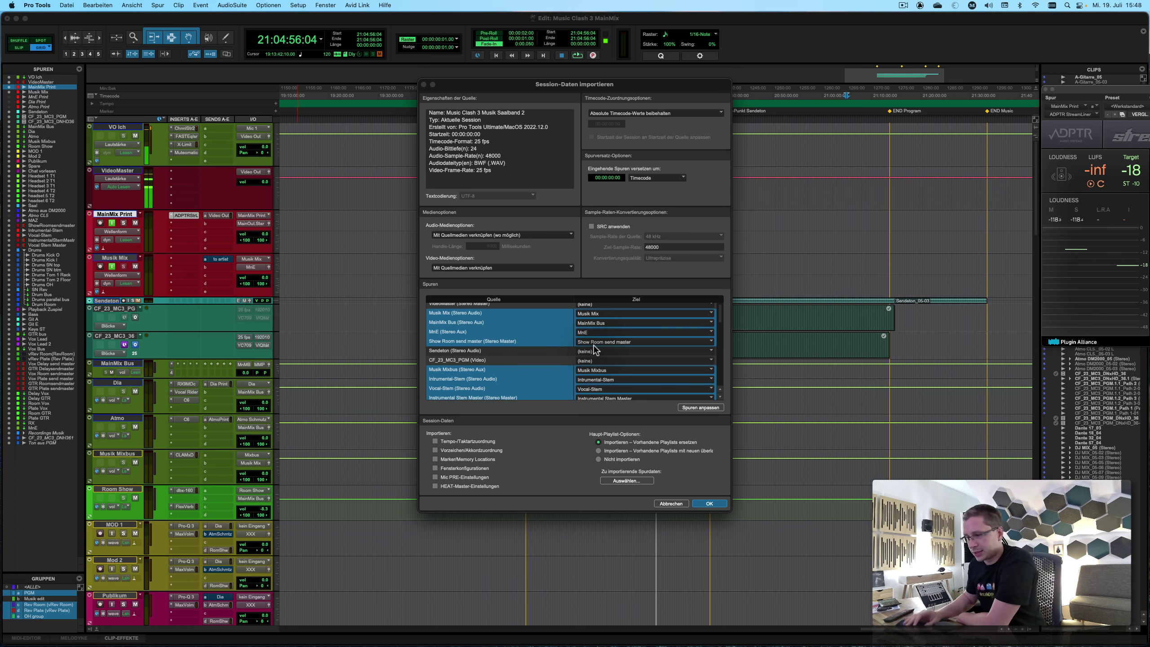
scroll(595, 350, "down", 5)
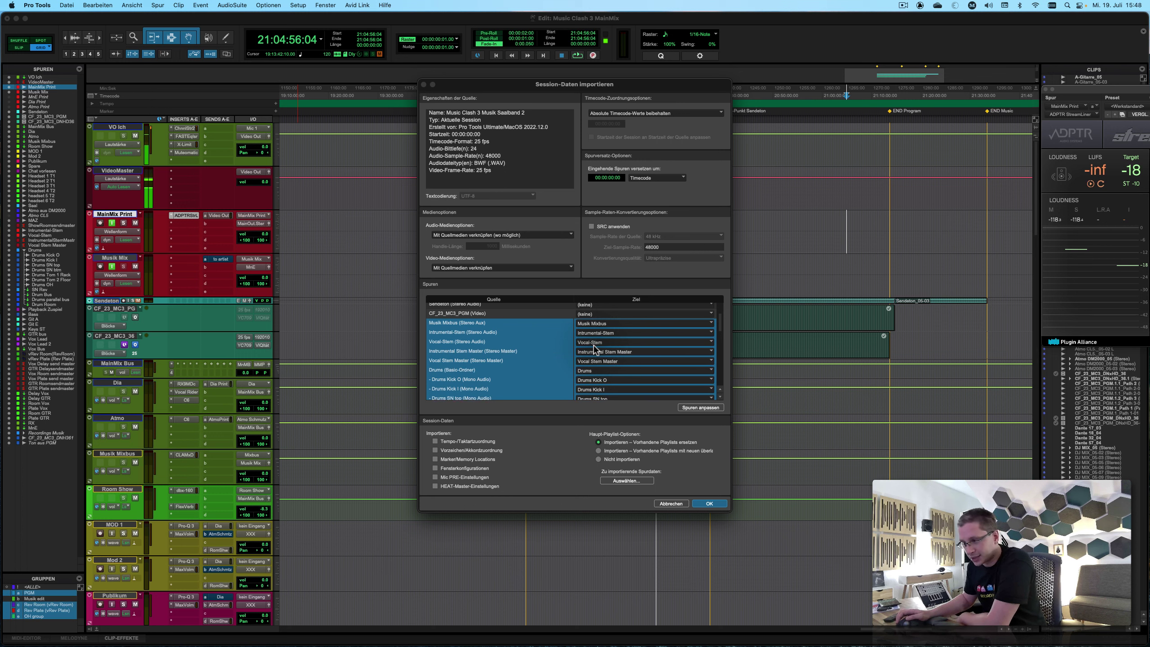
scroll(595, 349, "down", 2)
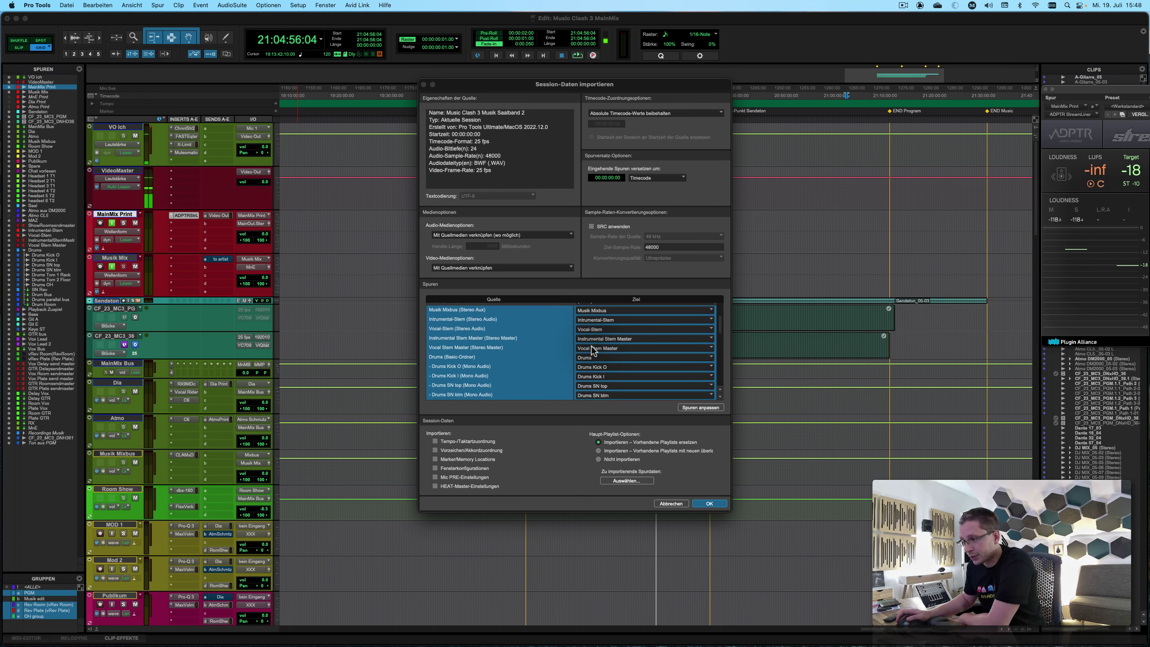
scroll(592, 348, "down", 1)
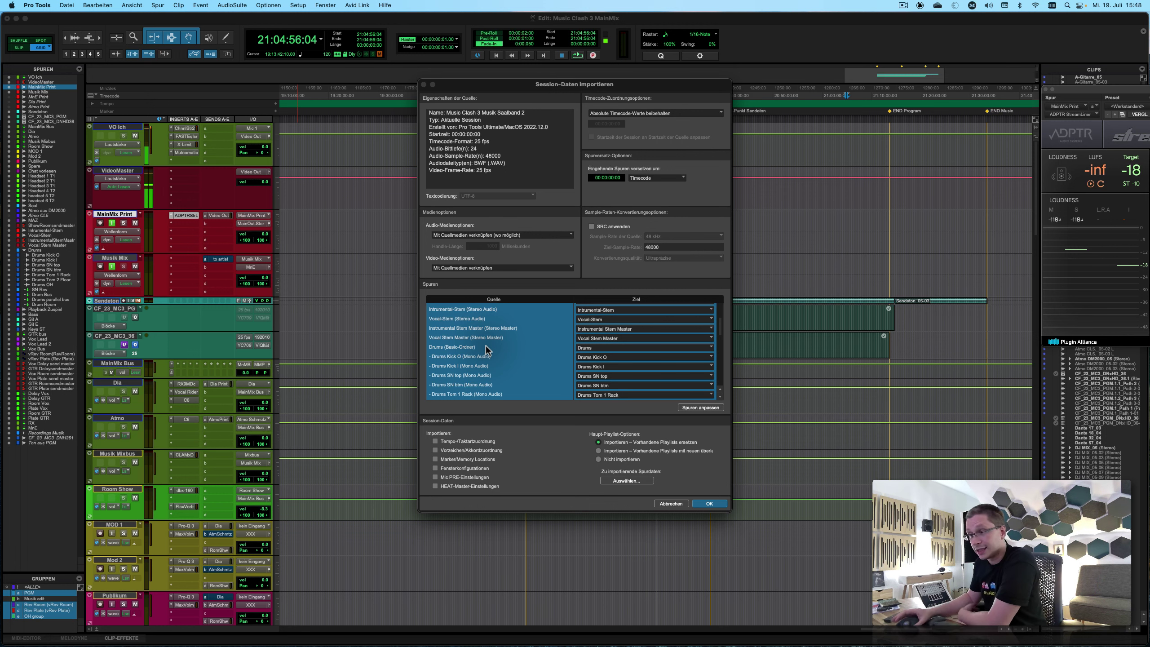
scroll(486, 346, "down", 5)
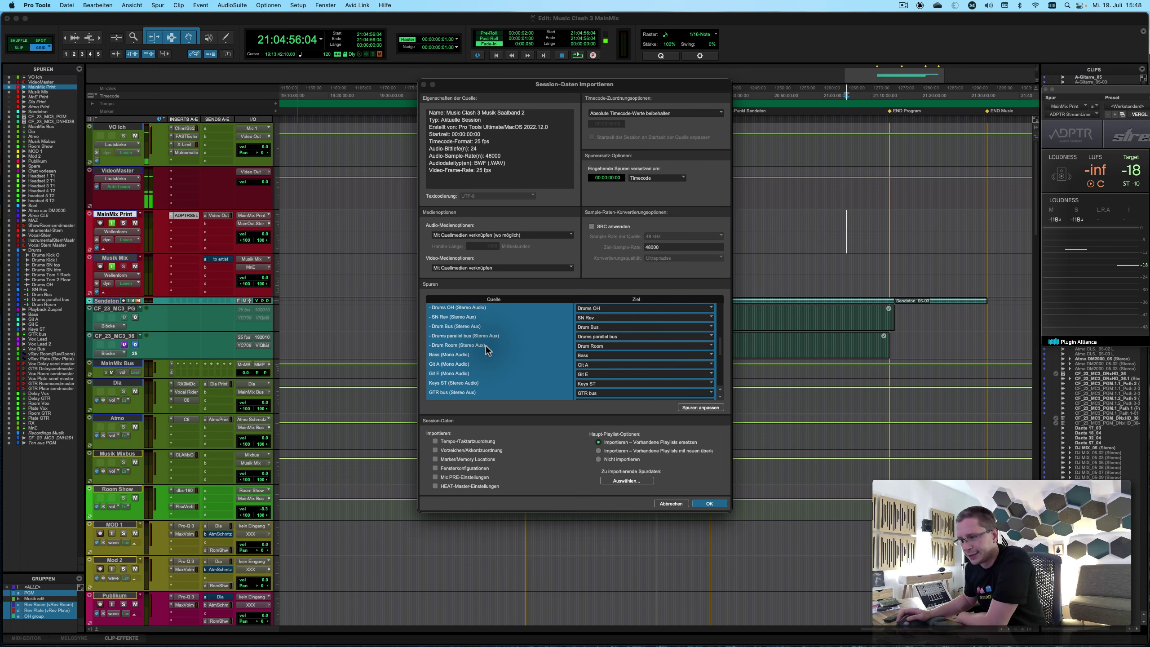
scroll(487, 345, "down", 1)
scroll(488, 346, "down", 8)
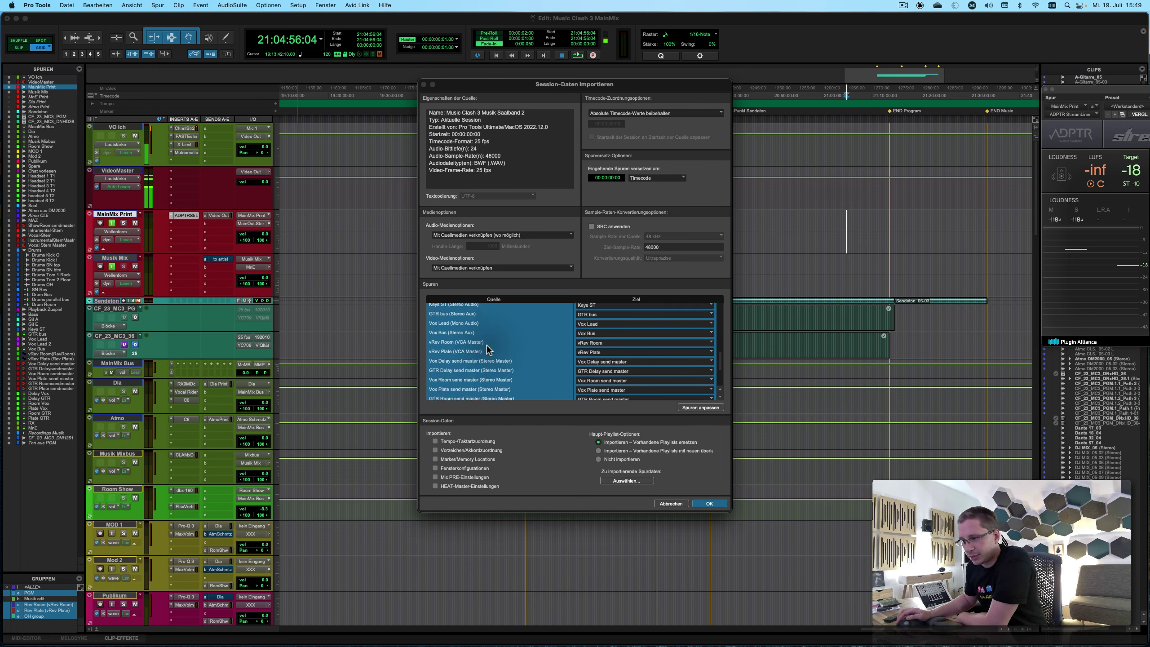
scroll(487, 345, "down", 2)
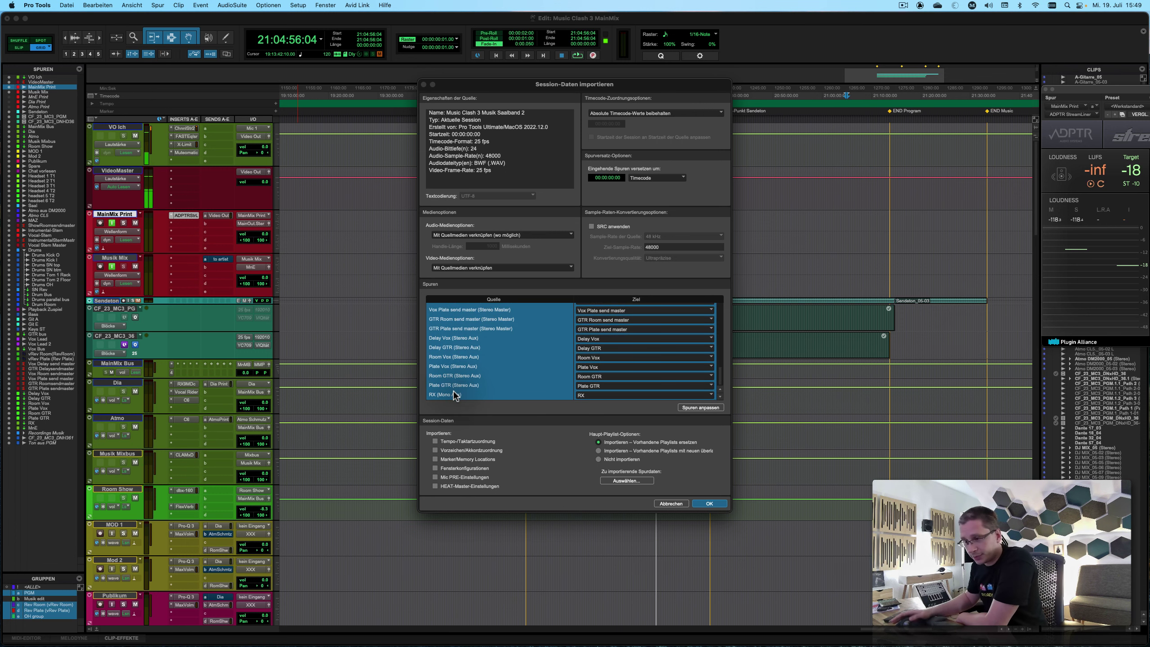
left_click(454, 392, "super")
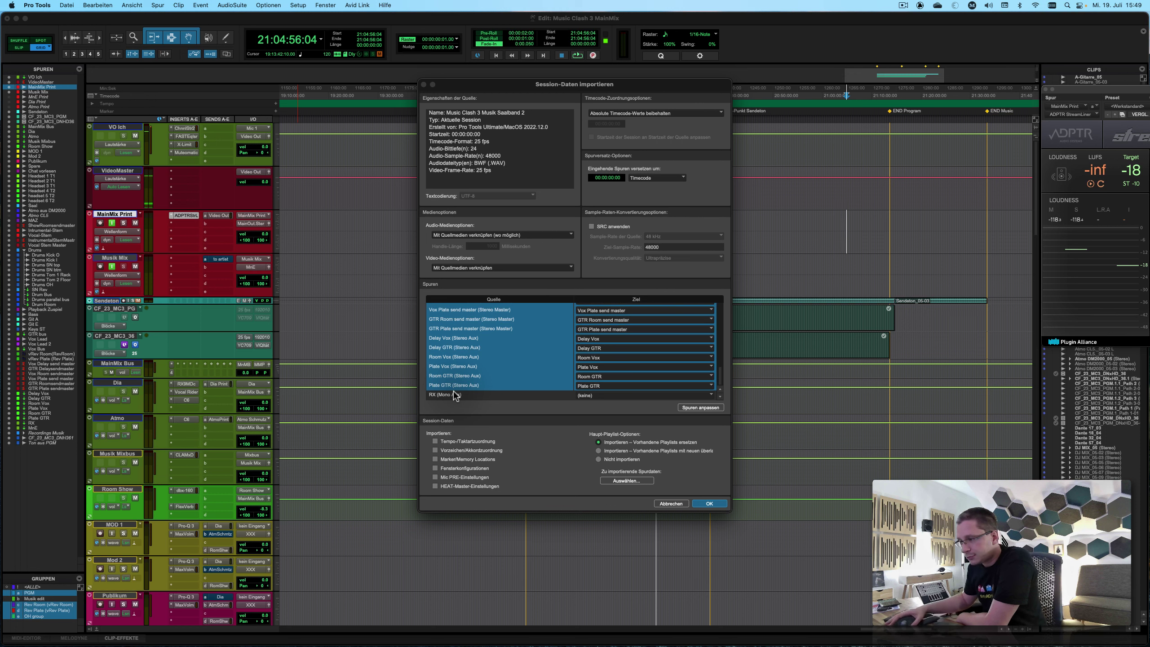
Choose importing with new playlists over the existing ones, include Marker/Memory Locations, and review and accept the track data selection.
left_click(629, 452)
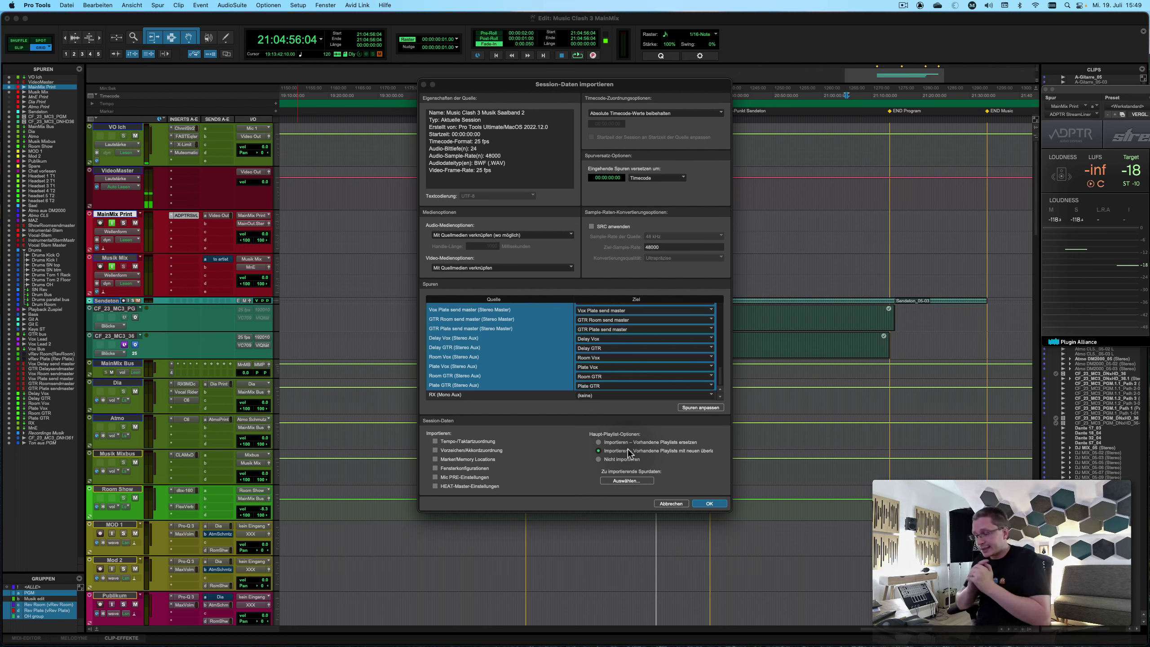
left_click(470, 460)
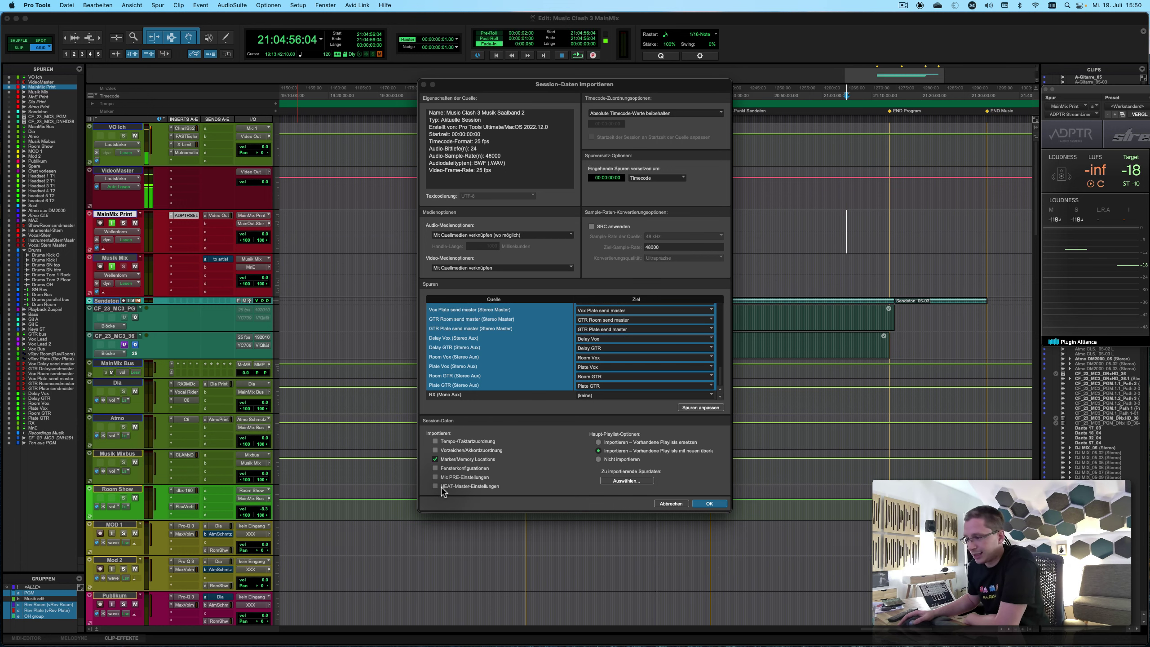
left_click(627, 481)
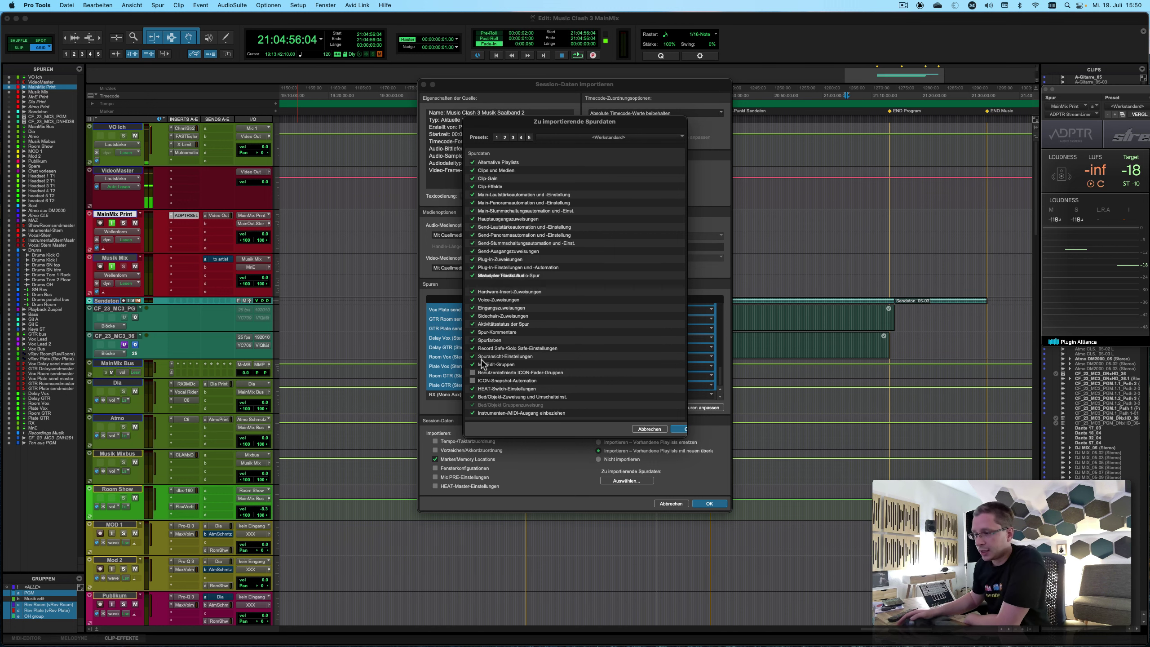
left_click(681, 429)
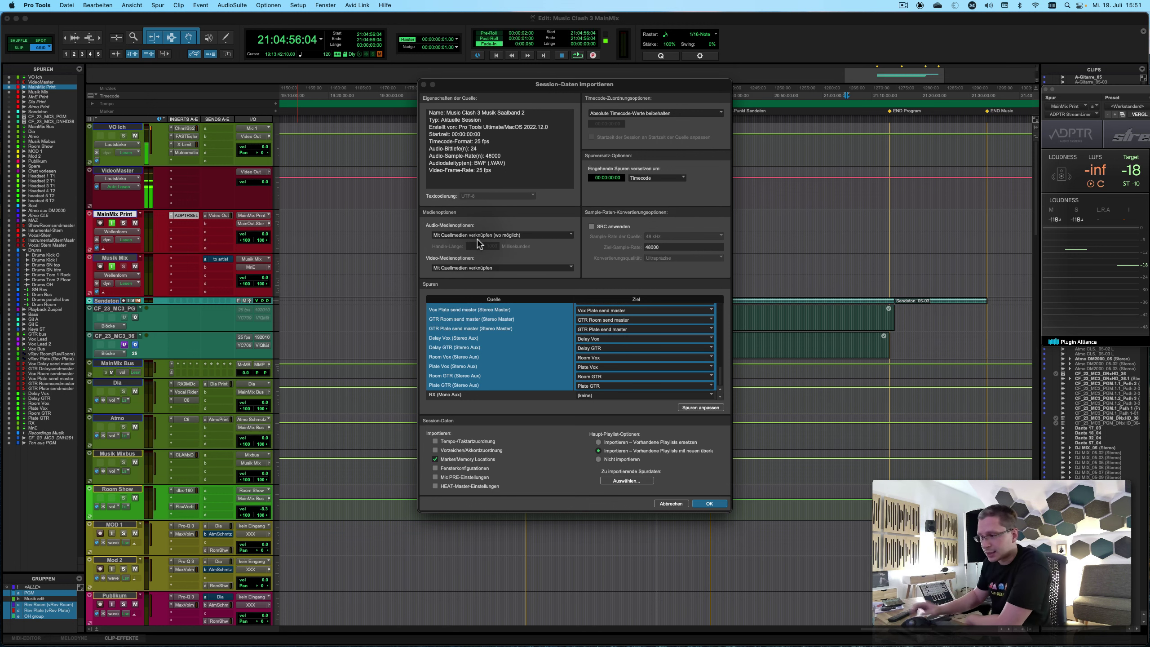
Run the session data import and reduce the height of the Musik Mix track.
left_click(711, 503)
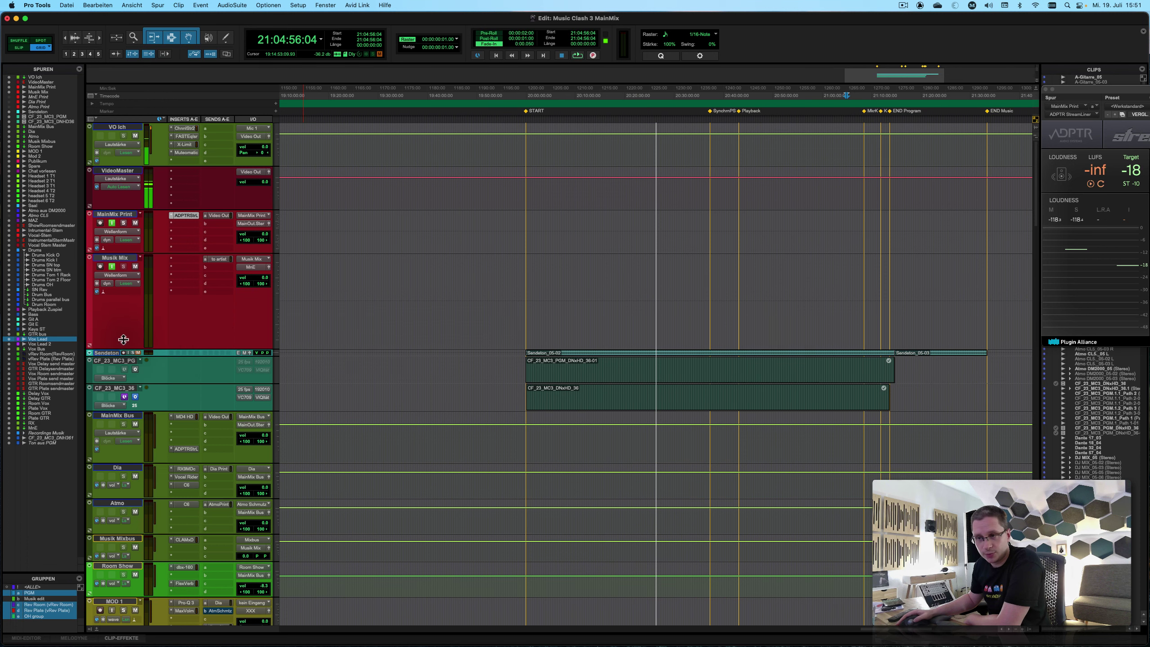
left_click_drag(126, 348, 129, 299)
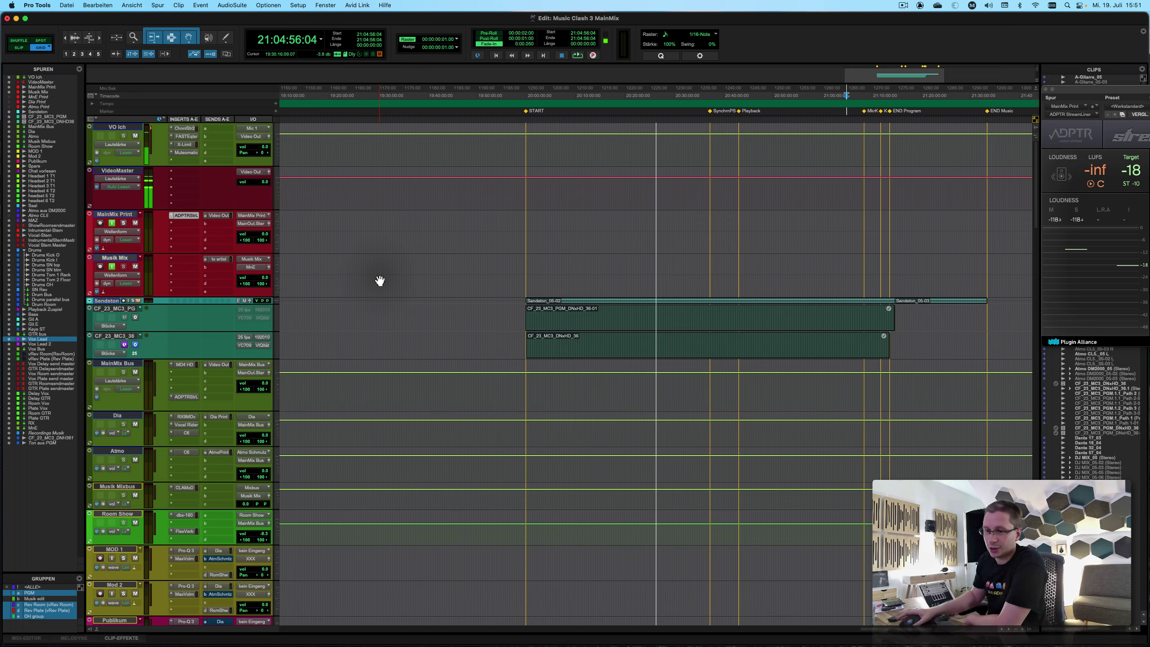
Review the imported clips across the session's tracks, including the Saal and Atmo aus DM2000 clips, the drums, keys and vocals.
scroll(380, 280, "down", 5)
scroll(380, 280, "down", 12)
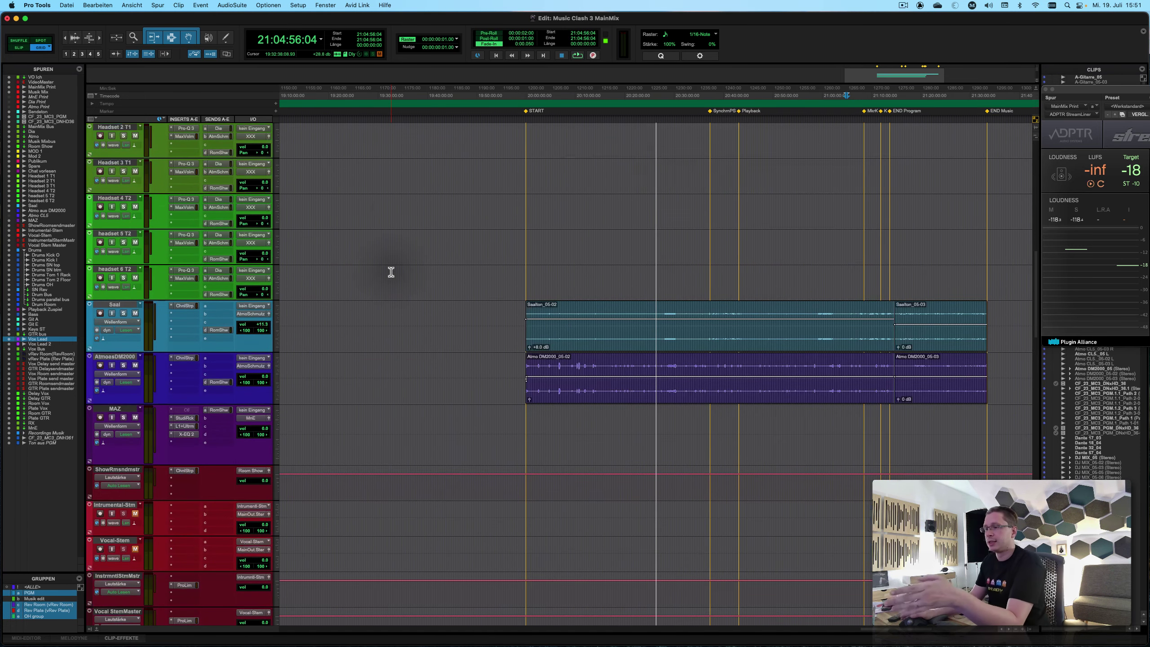
left_click_drag(493, 316, 1012, 370)
scroll(900, 361, "down", 3)
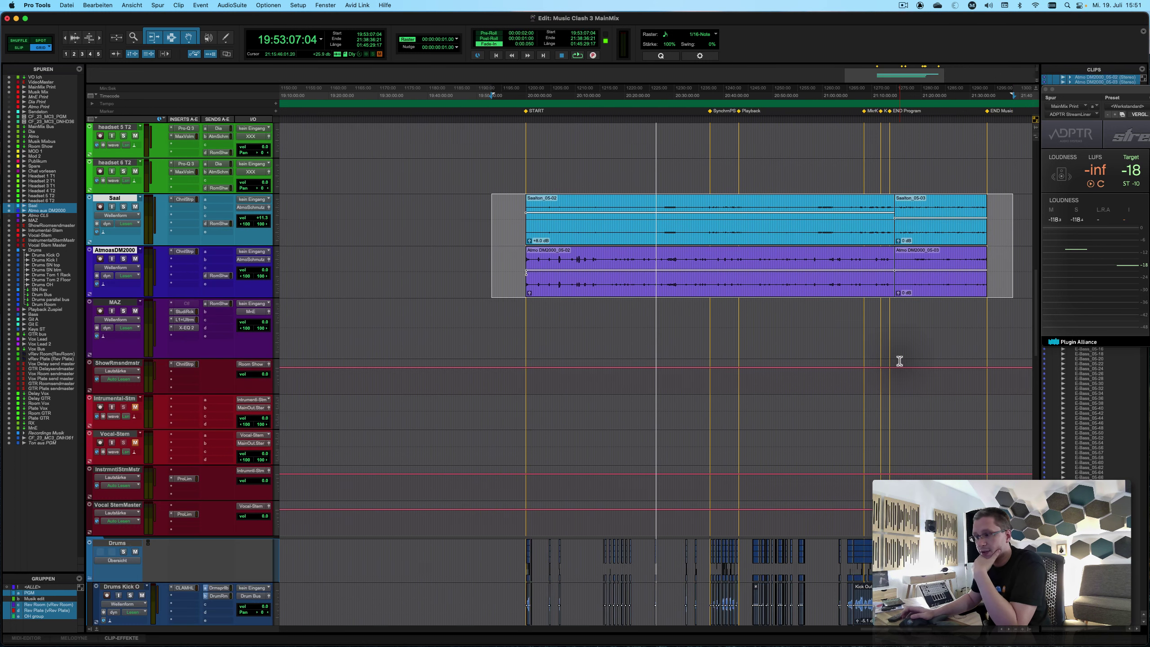
scroll(900, 361, "down", 10)
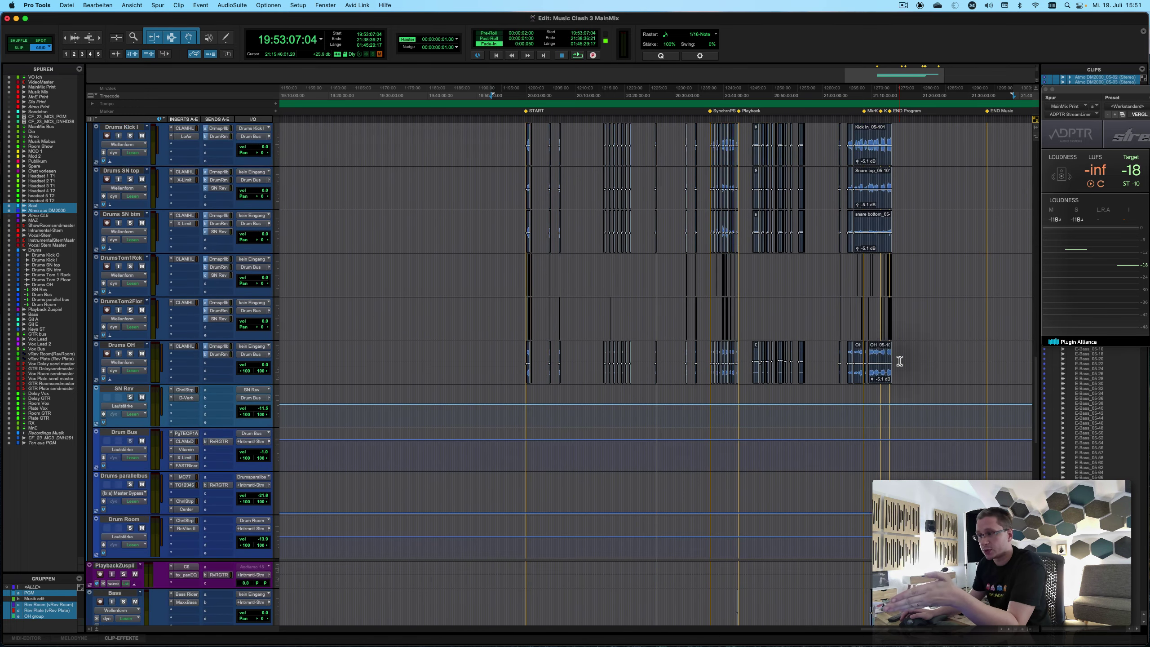
scroll(900, 361, "down", 10)
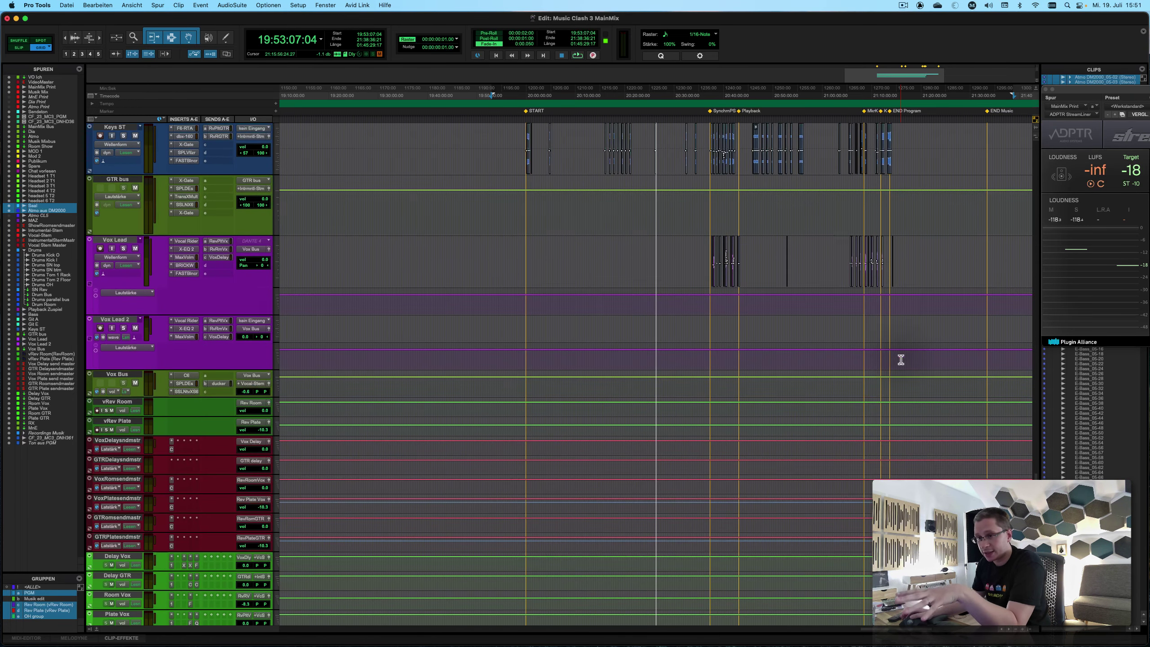
scroll(902, 360, "down", 5)
scroll(902, 360, "up", 1)
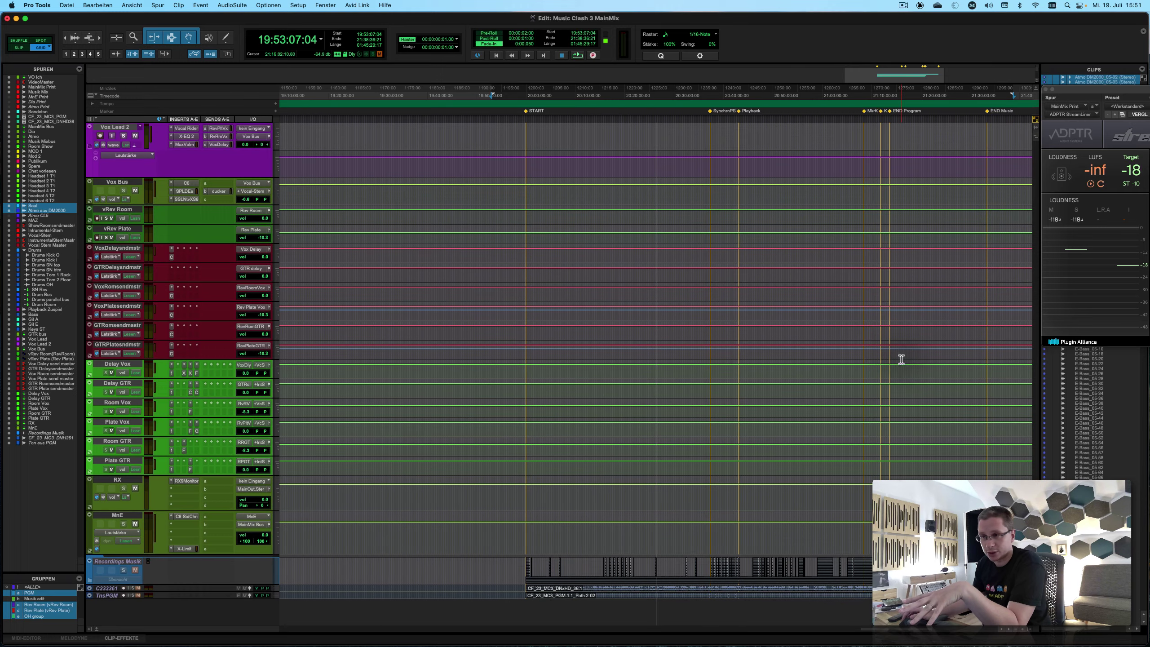
scroll(902, 360, "up", 15)
right_click(901, 361)
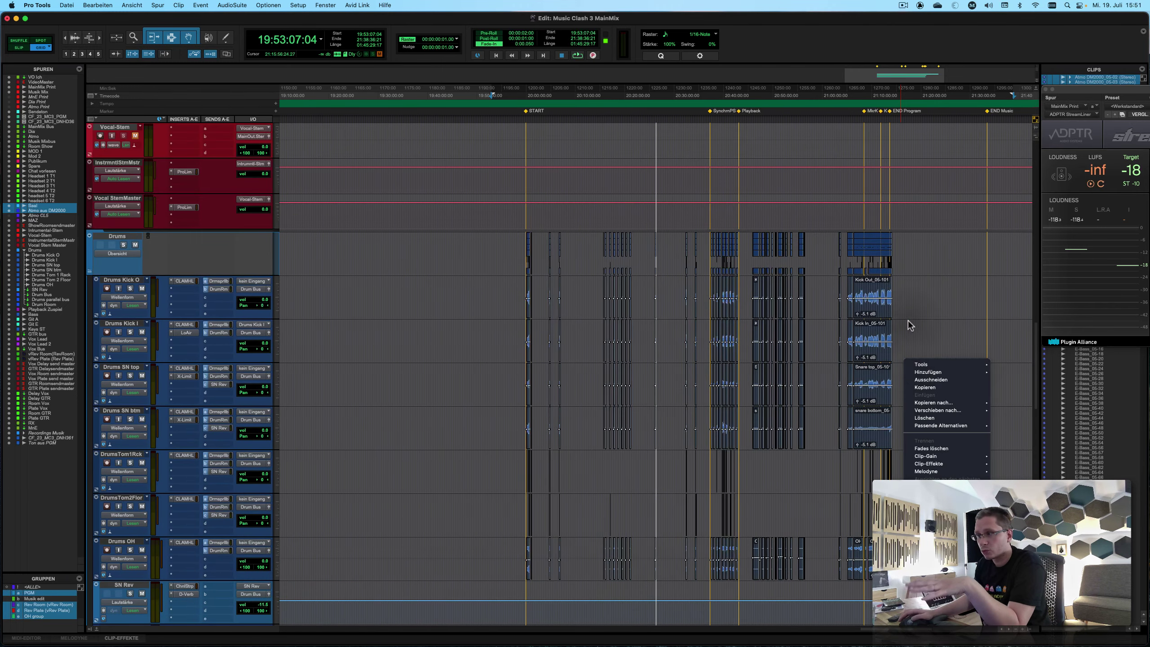
left_click(950, 293)
scroll(950, 293, "up", 15)
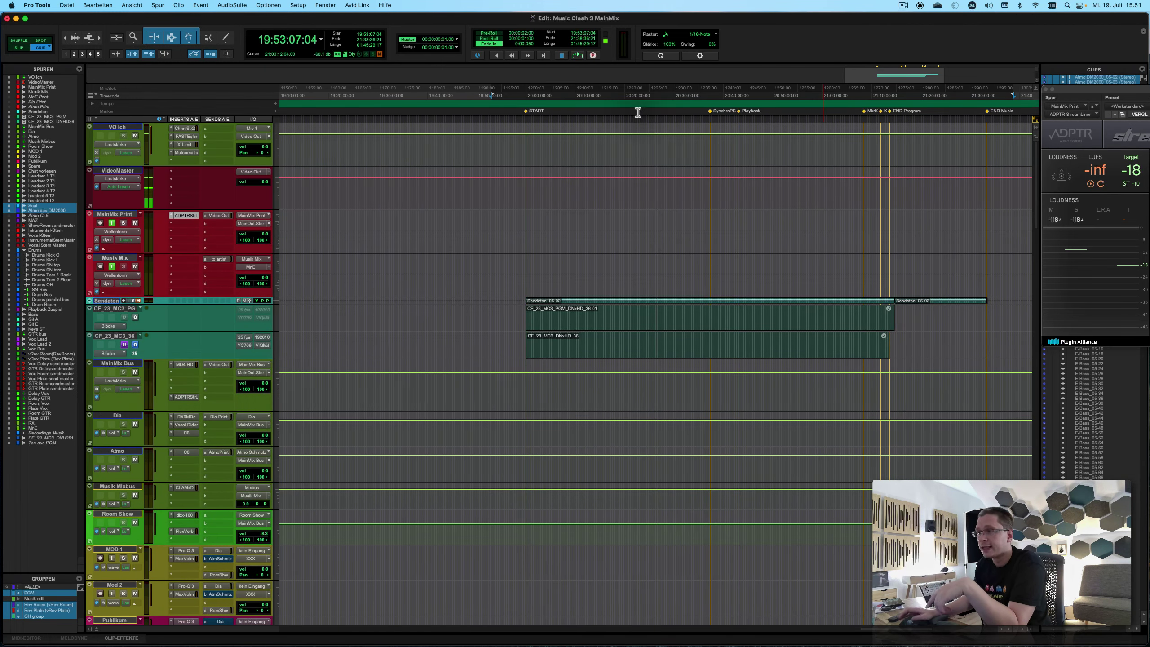
Open Music Clash 3 Musik Einspieler.ptx as the source for a session data import.
left_click(67, 5)
mouse_move(97, 174)
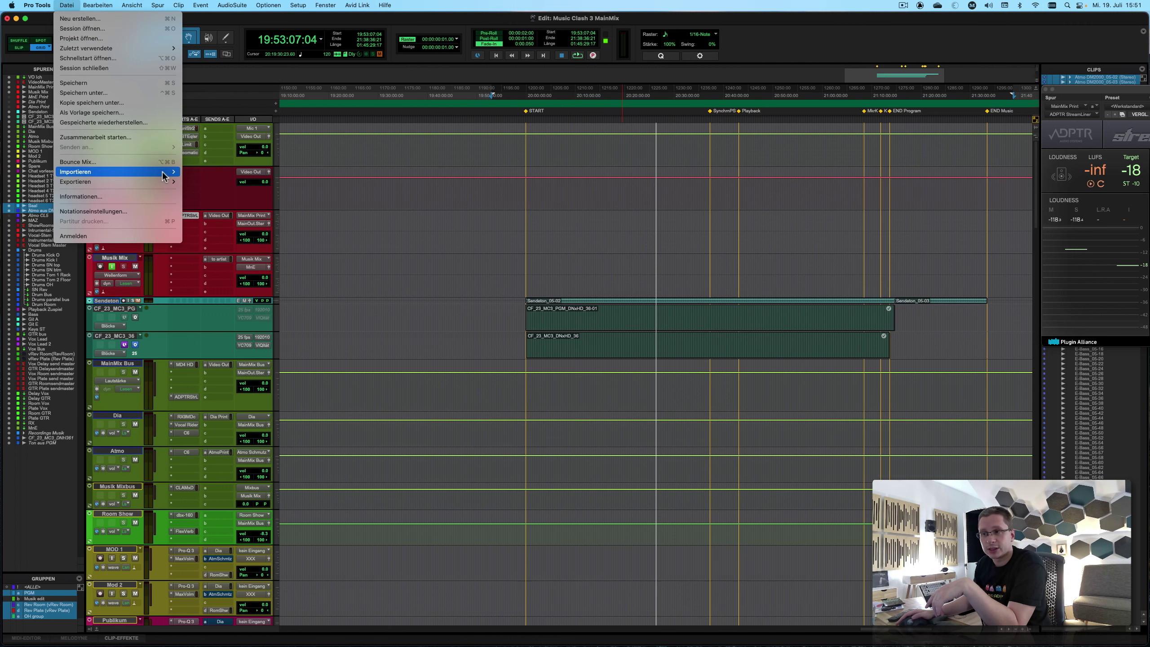
left_click(219, 173)
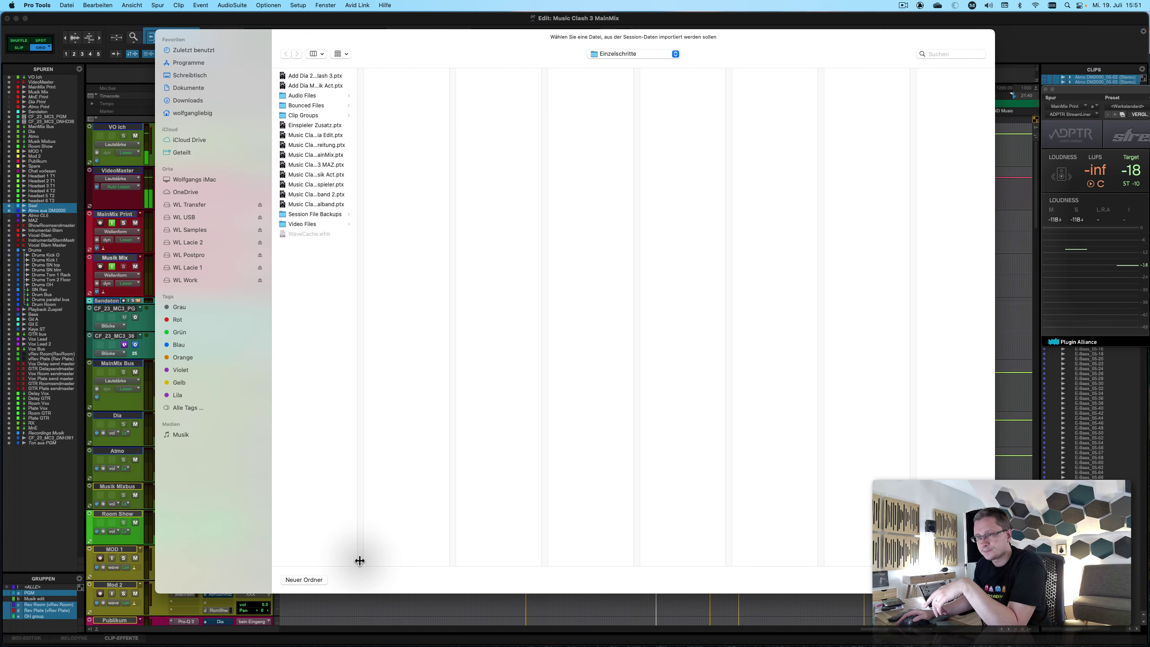
double_click(359, 558)
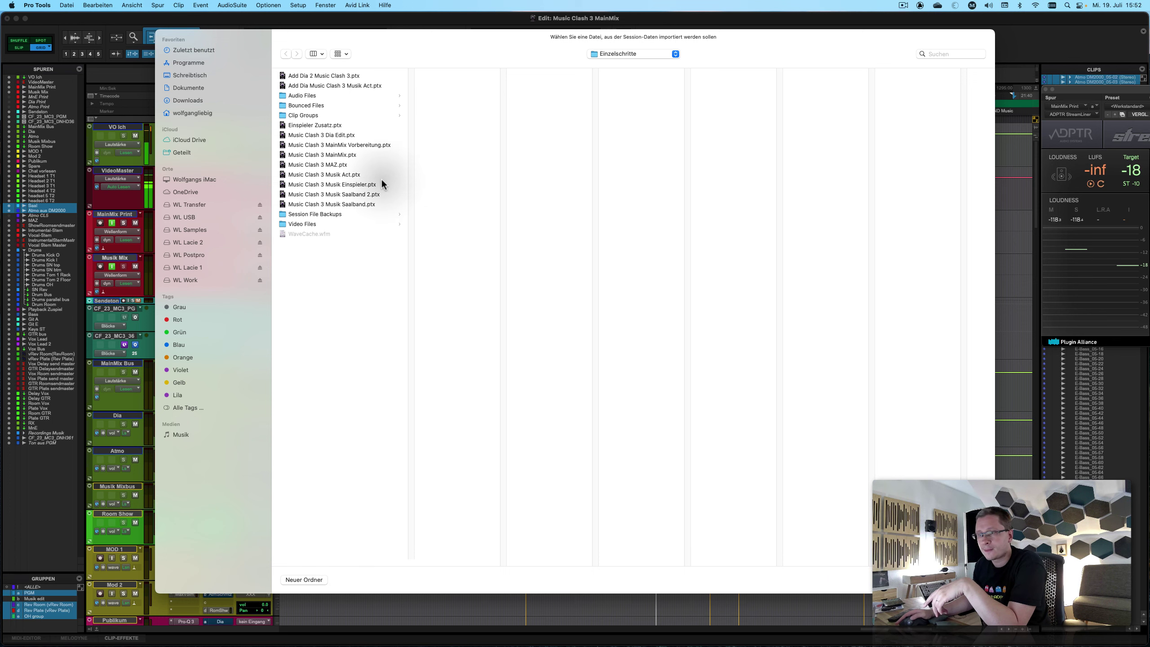
left_click(364, 185)
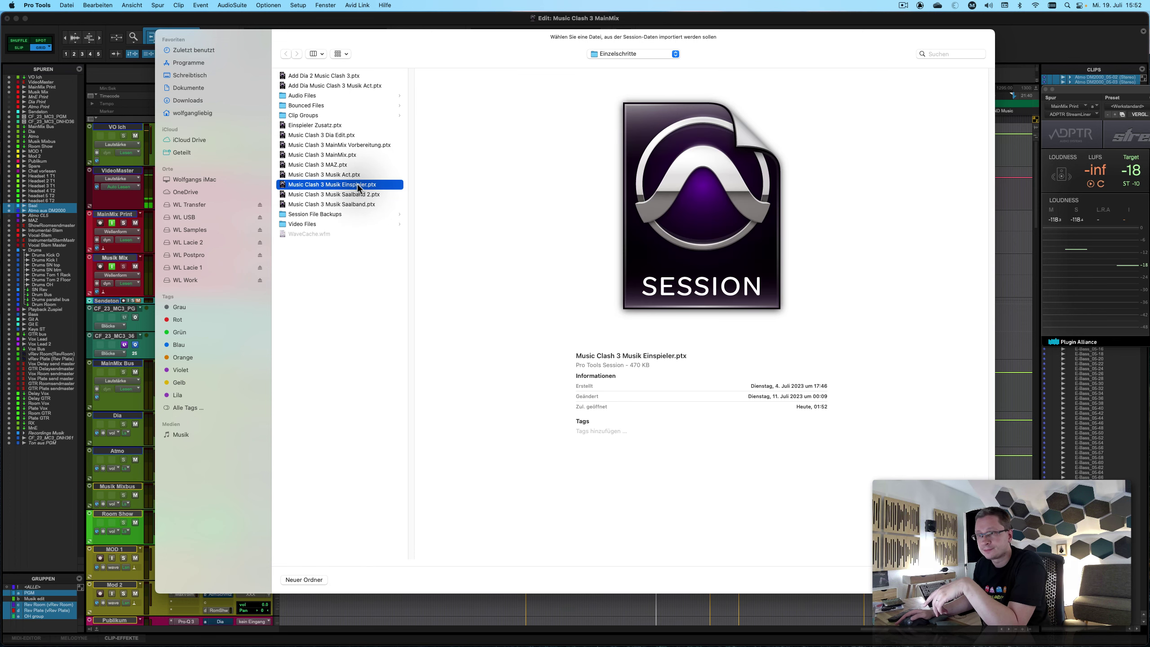
double_click(358, 185)
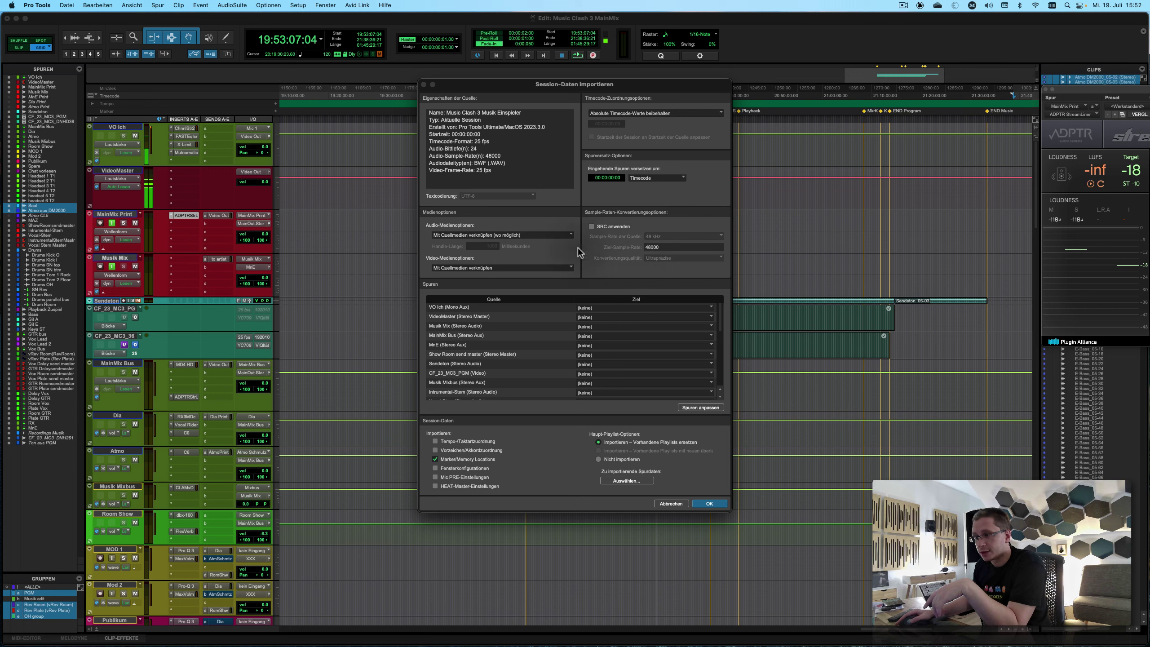
Match the source tracks, choose importing with new playlists over existing ones, and exclude VO Ich, VideoMaster, CF_23_MC3_PGM and Sendeton.
left_click(715, 409)
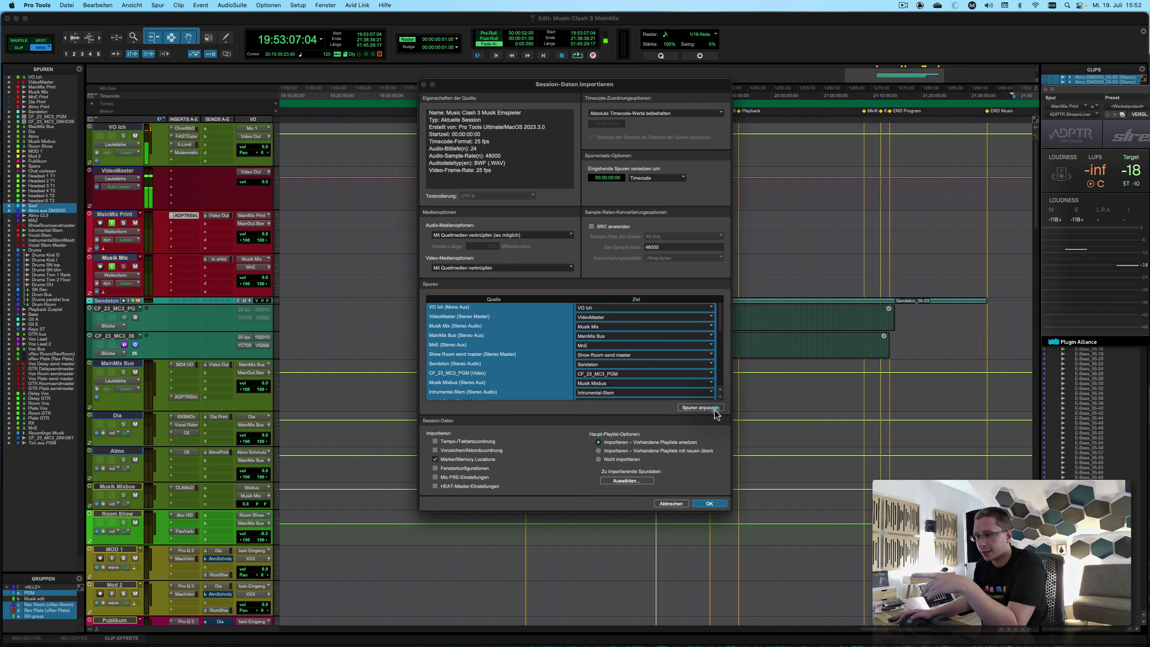
left_click(641, 450)
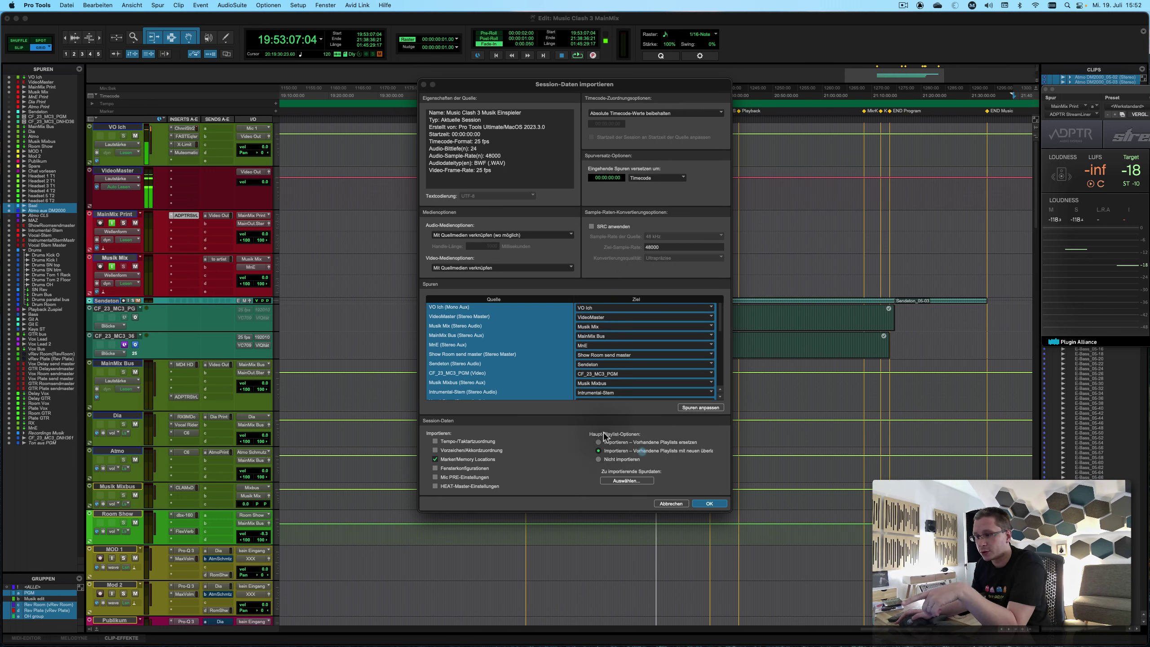
left_click(506, 367)
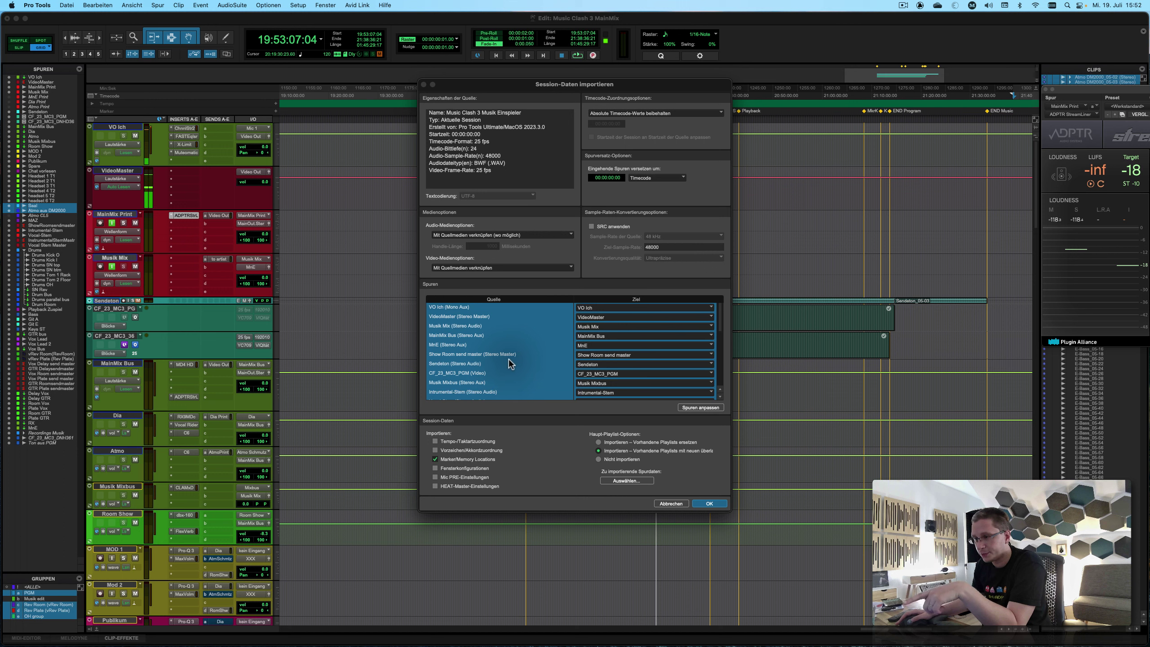
left_click(440, 308)
left_click(442, 314)
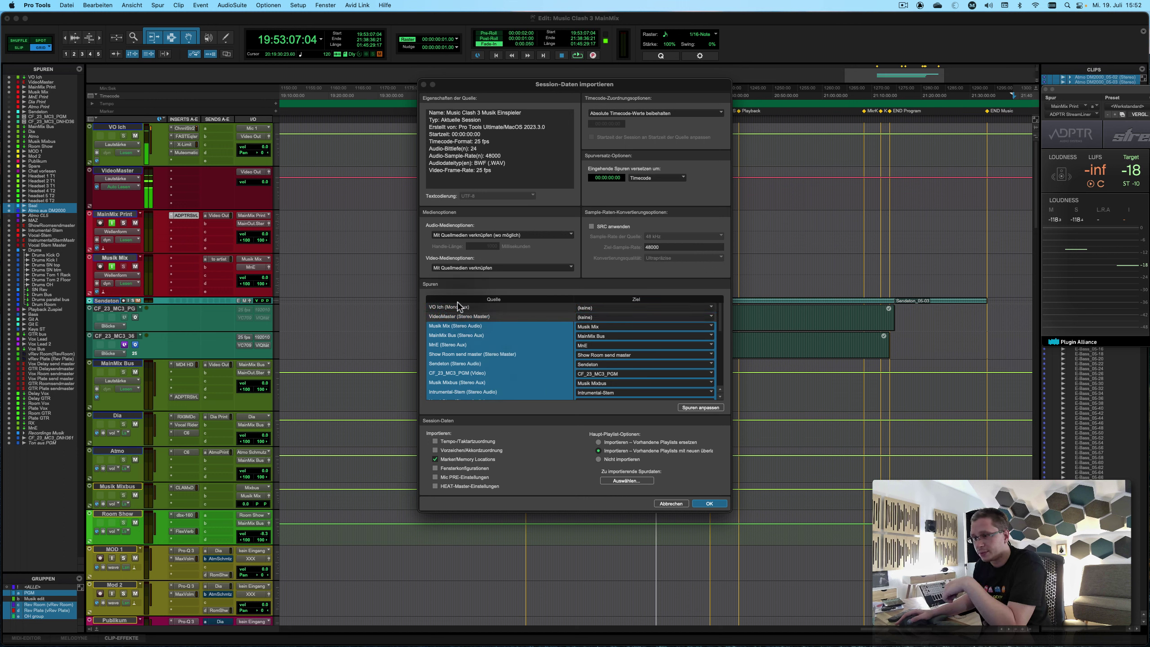
left_click(458, 374)
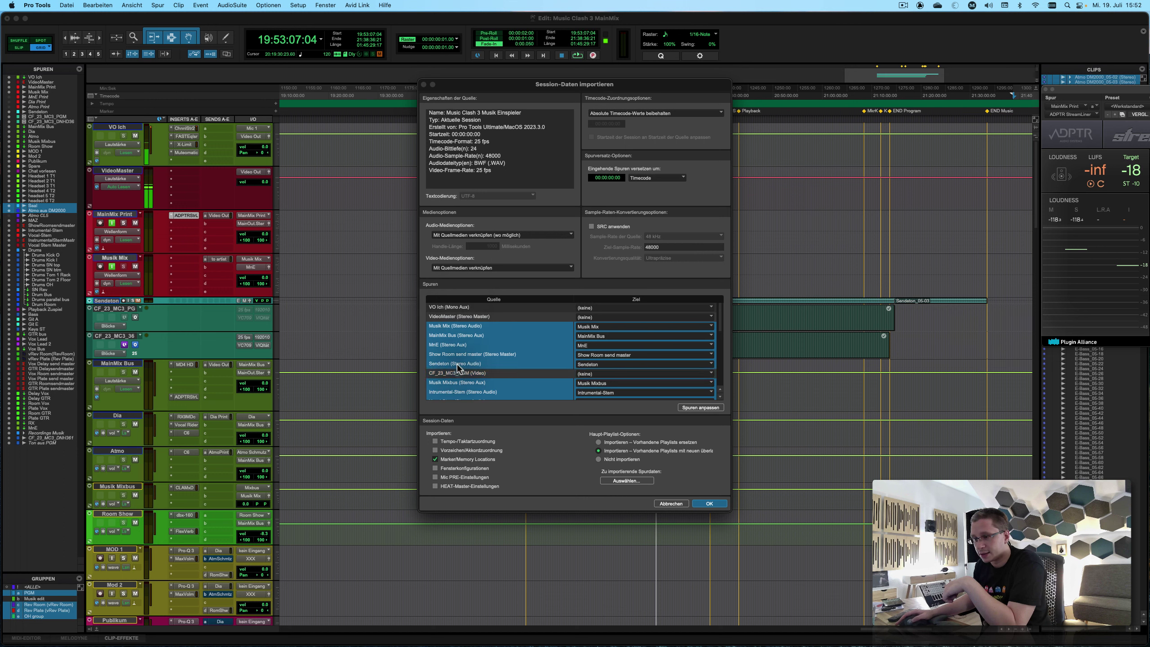
left_click(457, 365)
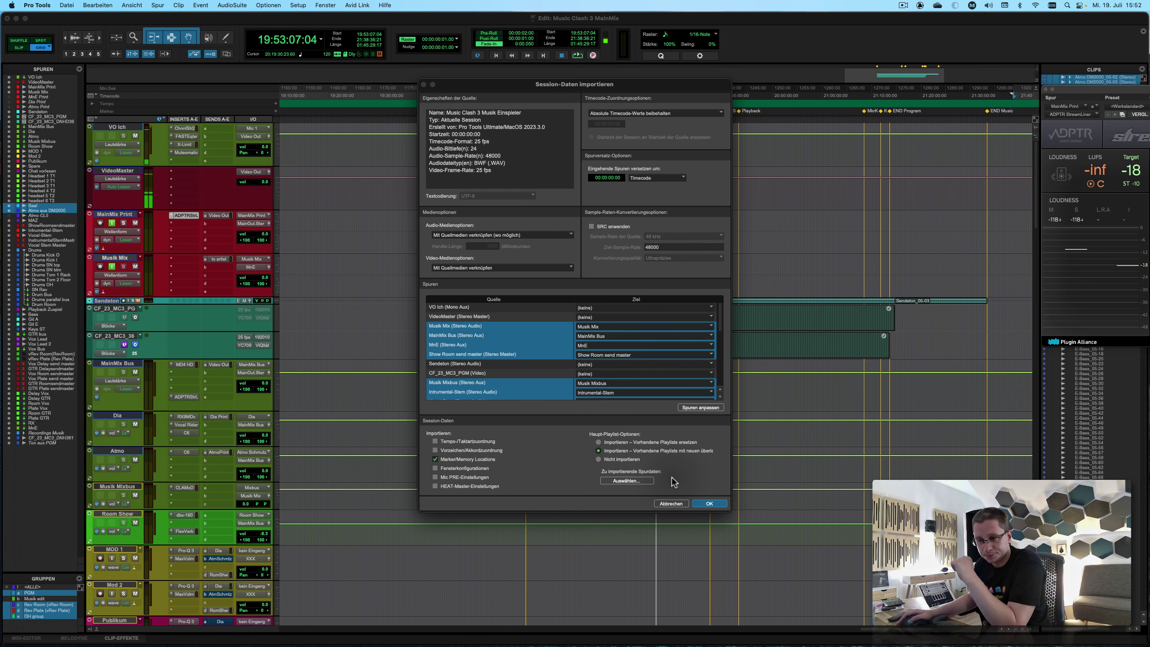
Run the Musik Einspieler import and check the imported clips on the Playback Zuspiel track.
left_click(710, 504)
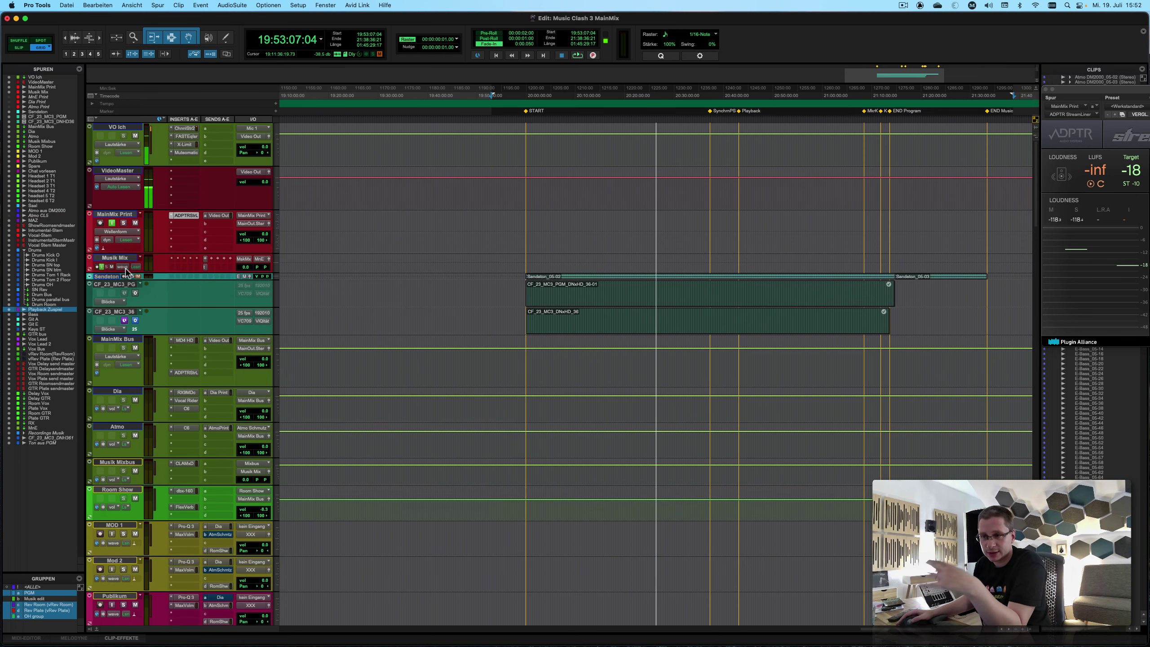
scroll(421, 248, "down", 10)
scroll(421, 248, "down", 15)
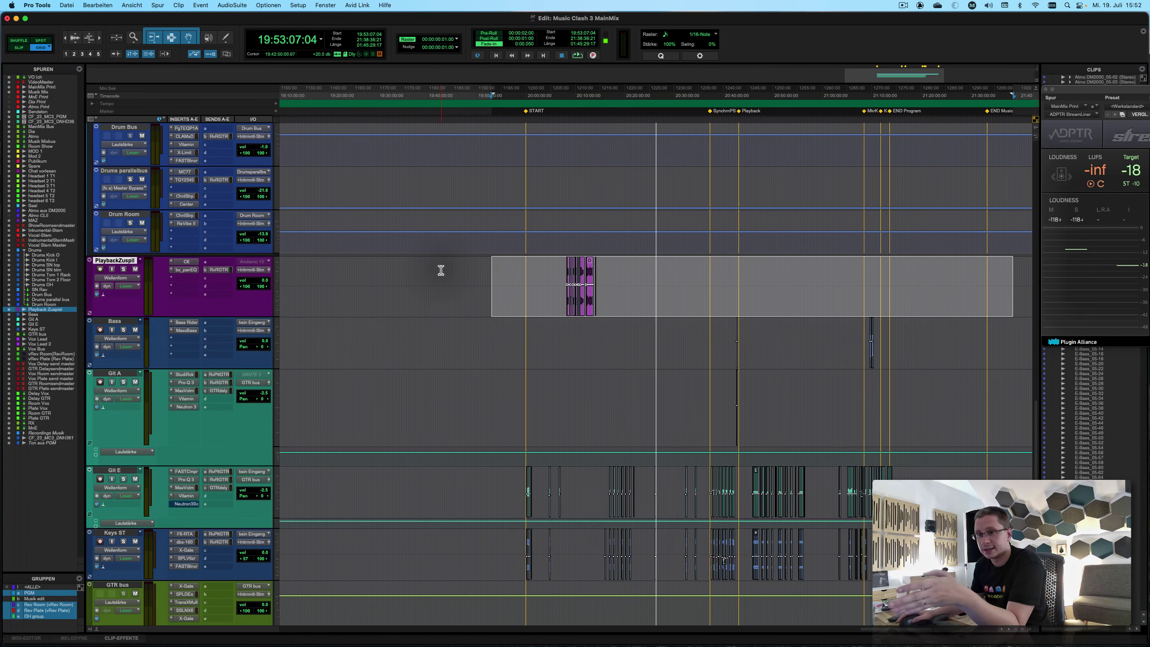
left_click(612, 272)
scroll(606, 283, "up", 4)
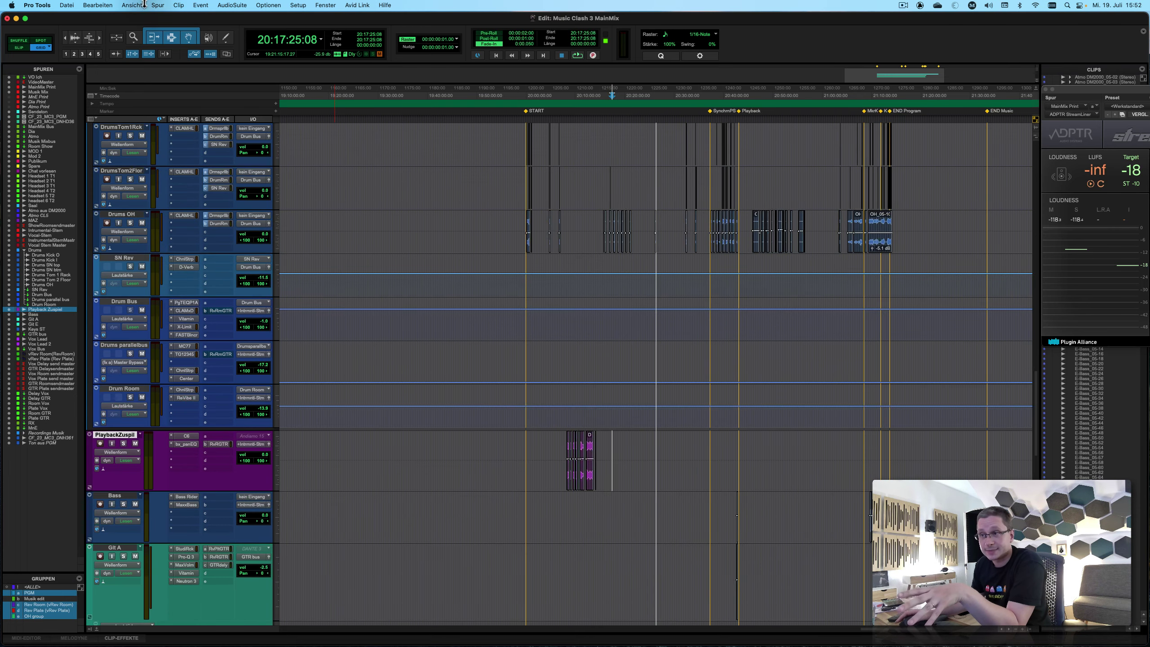
Open Music Clash 3 Musik Act.ptx as the source for a session data import.
left_click(67, 5)
mouse_move(77, 175)
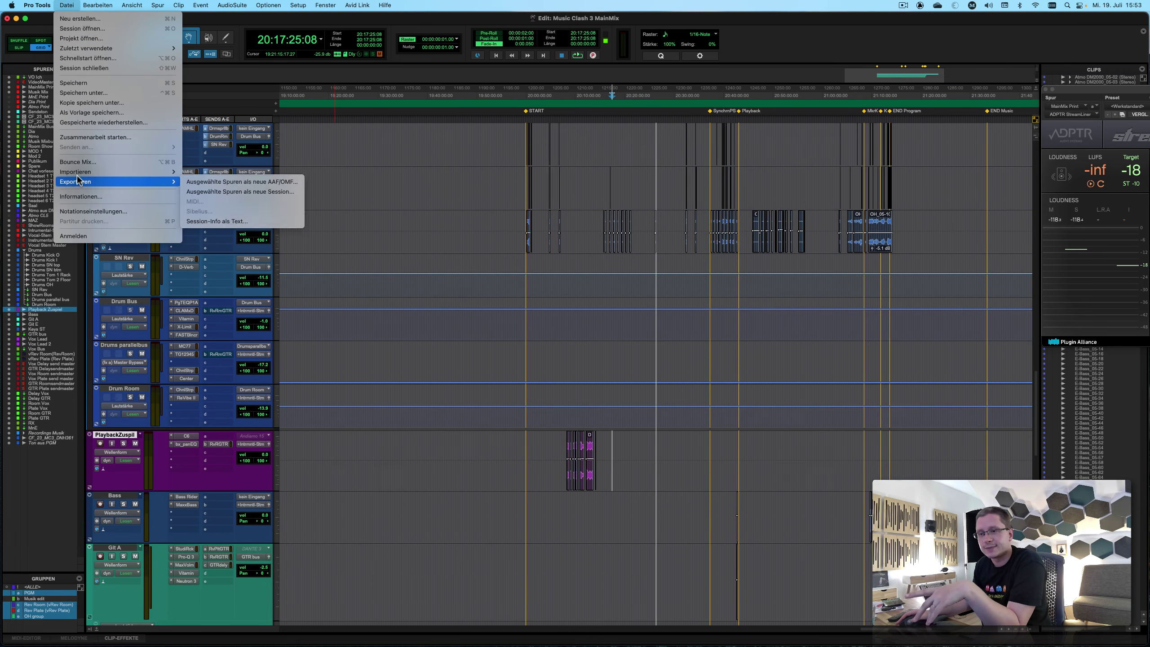
left_click(190, 168)
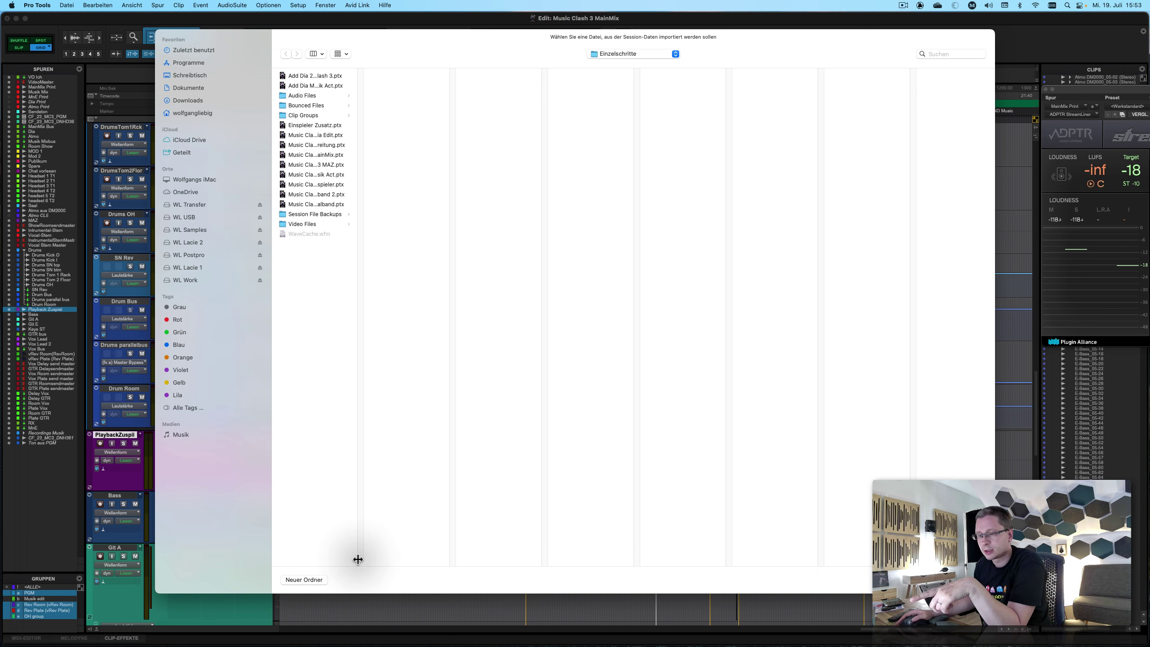
double_click(359, 559)
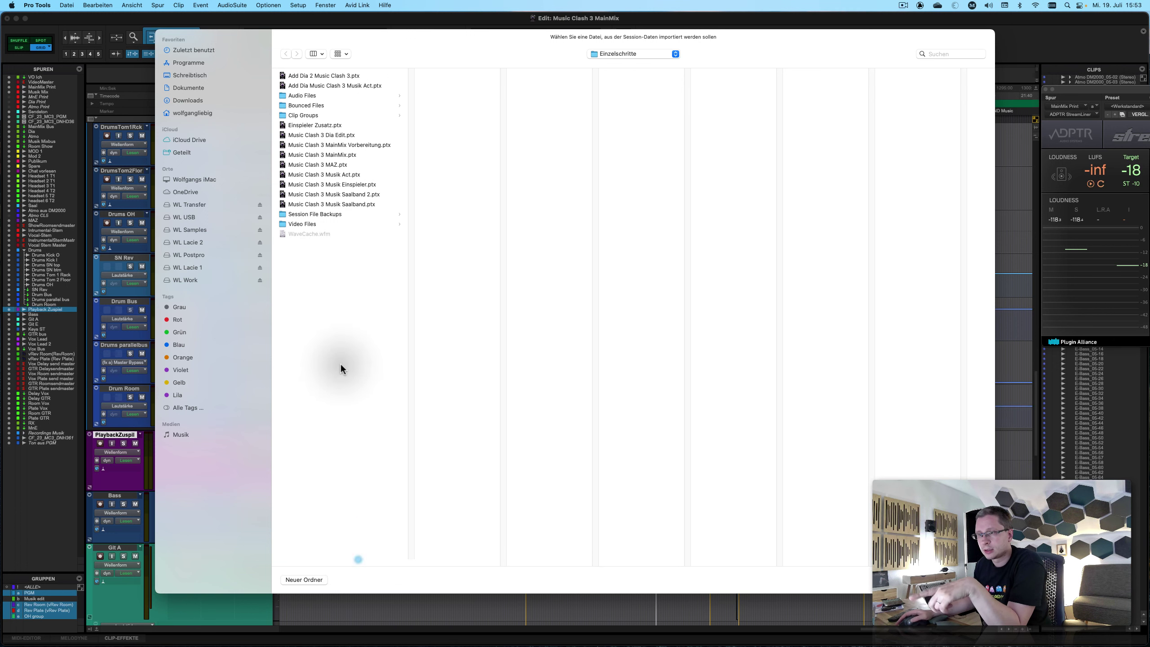
left_click(359, 175)
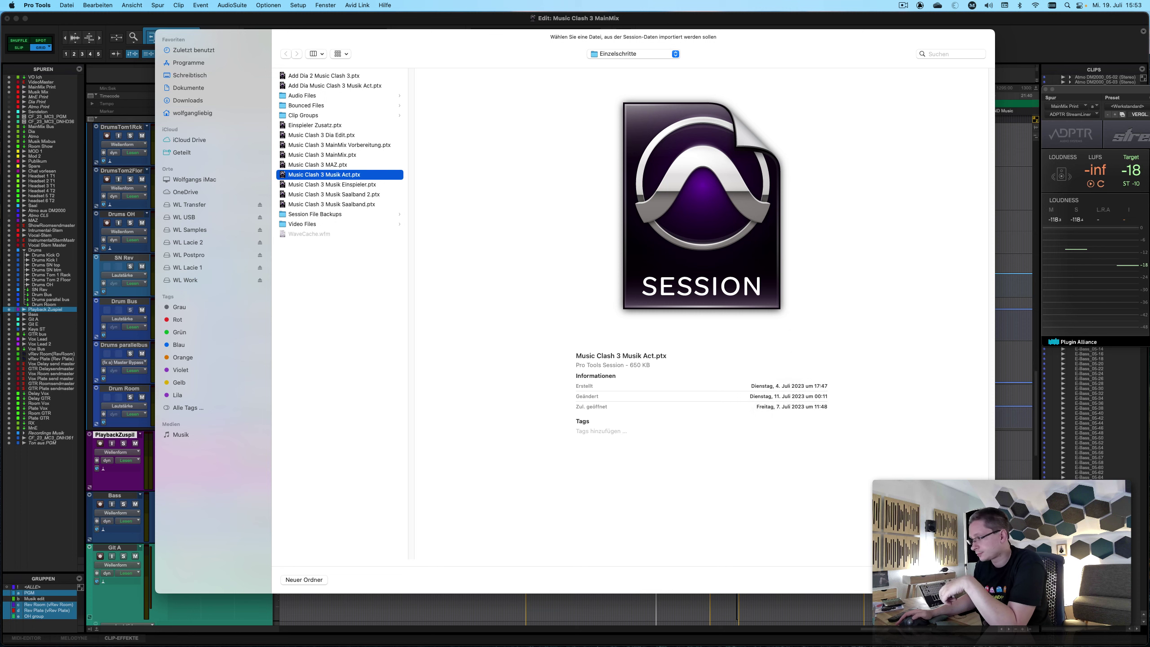
key("Return")
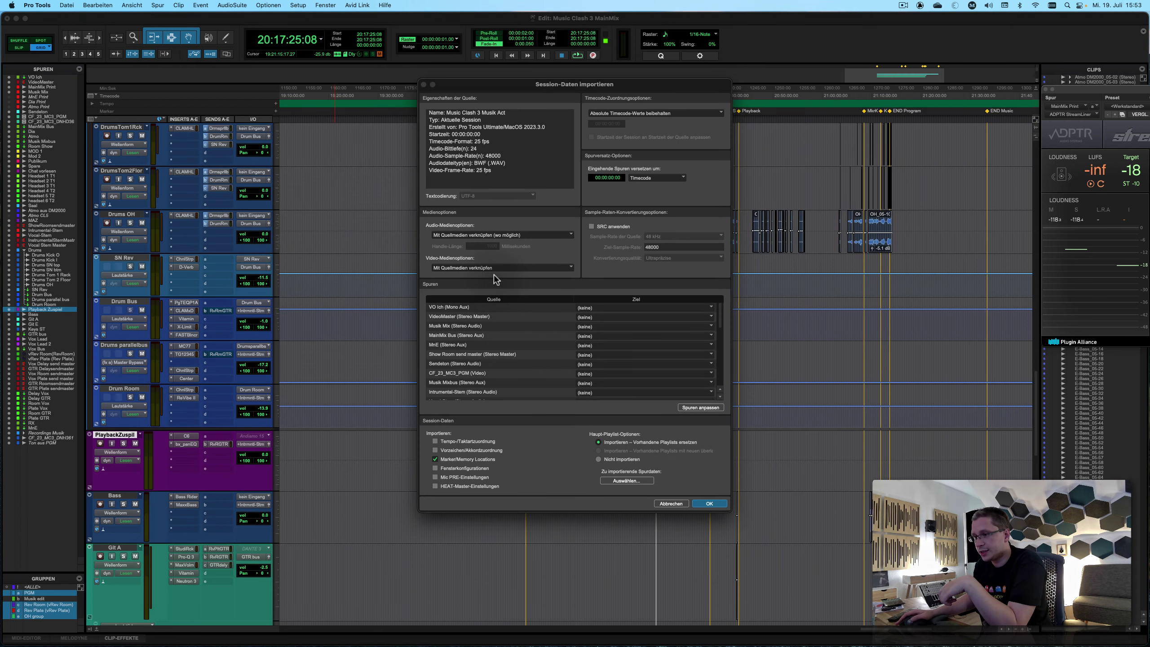
Match the Musik Act source tracks to the session's tracks, excluding VO Ich, VideoMaster, Sendeton, CF_23_MC3_PGM and the RX mono aux.
left_click(711, 409)
left_click(471, 307, "super")
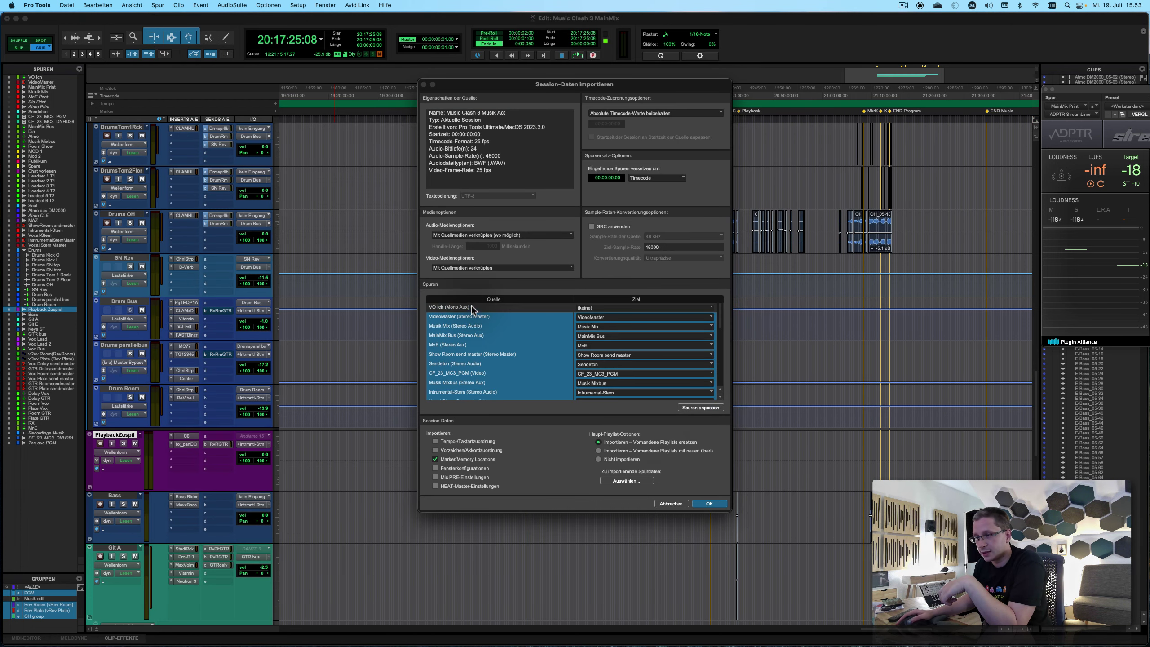
left_click(467, 316, "super")
left_click(469, 363, "super")
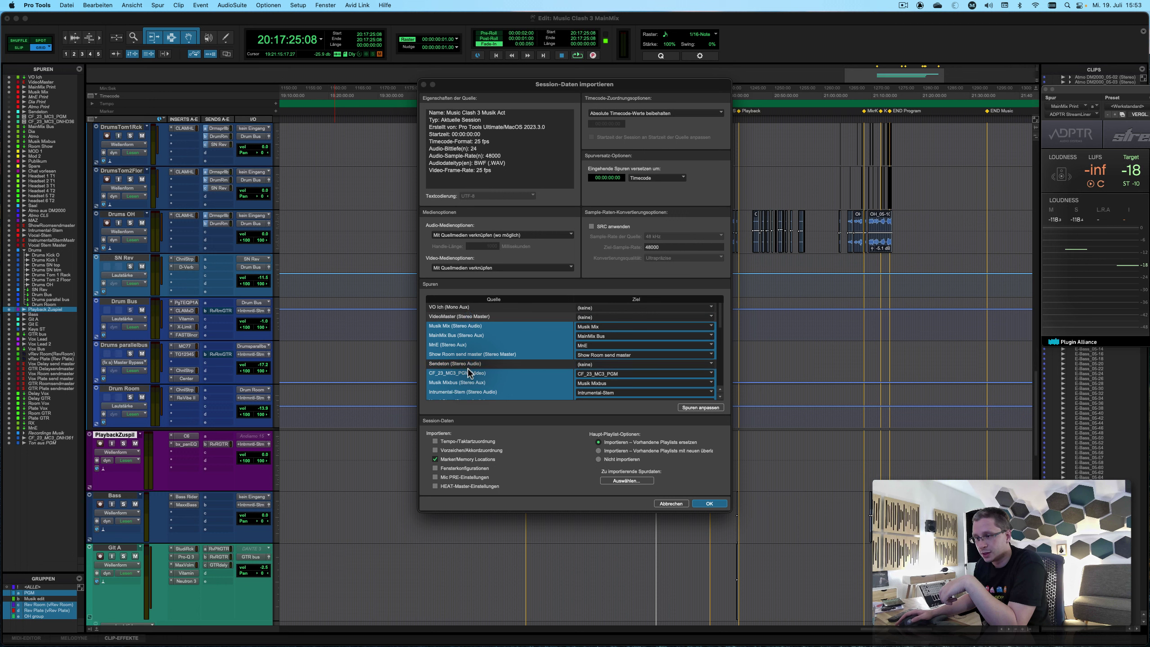
left_click(468, 374, "super")
scroll(503, 367, "down", 15)
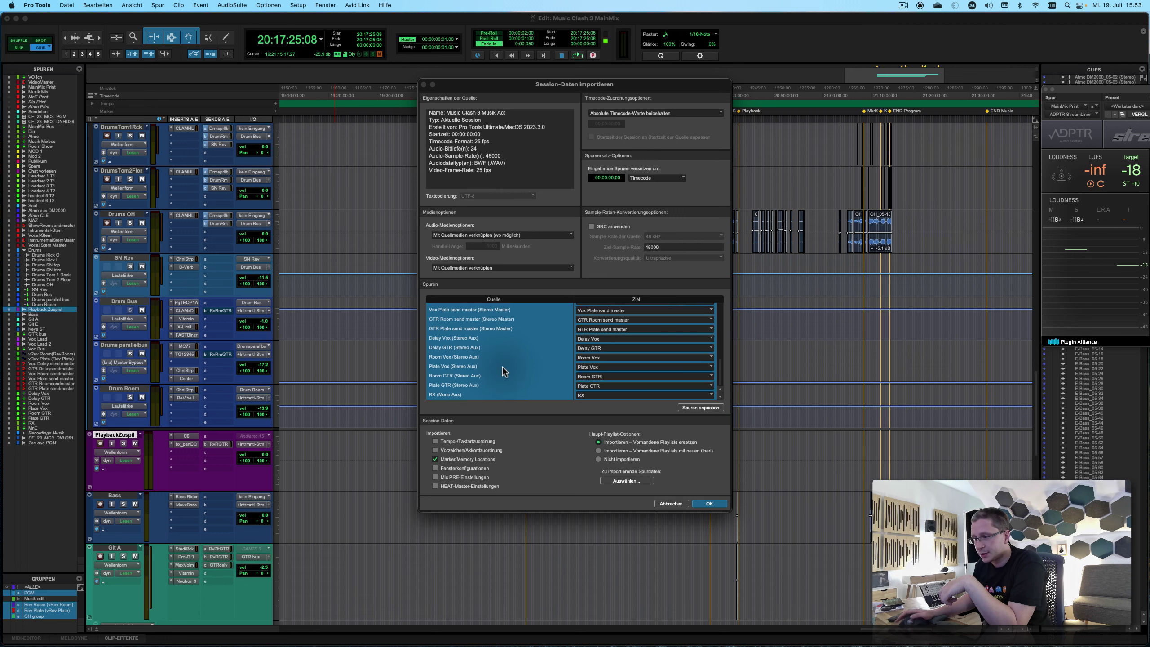
left_click(449, 395, "super")
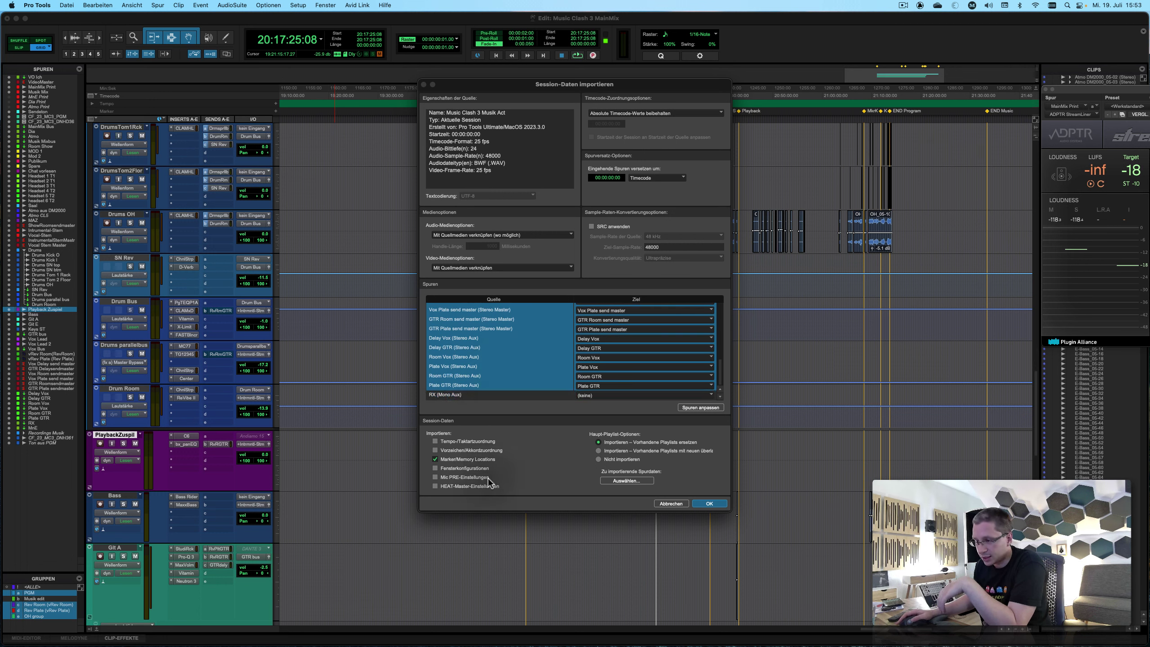
Import the Musik Act data with new playlists over the existing ones and check the clips on the Playback Zuspiel track.
left_click(641, 451)
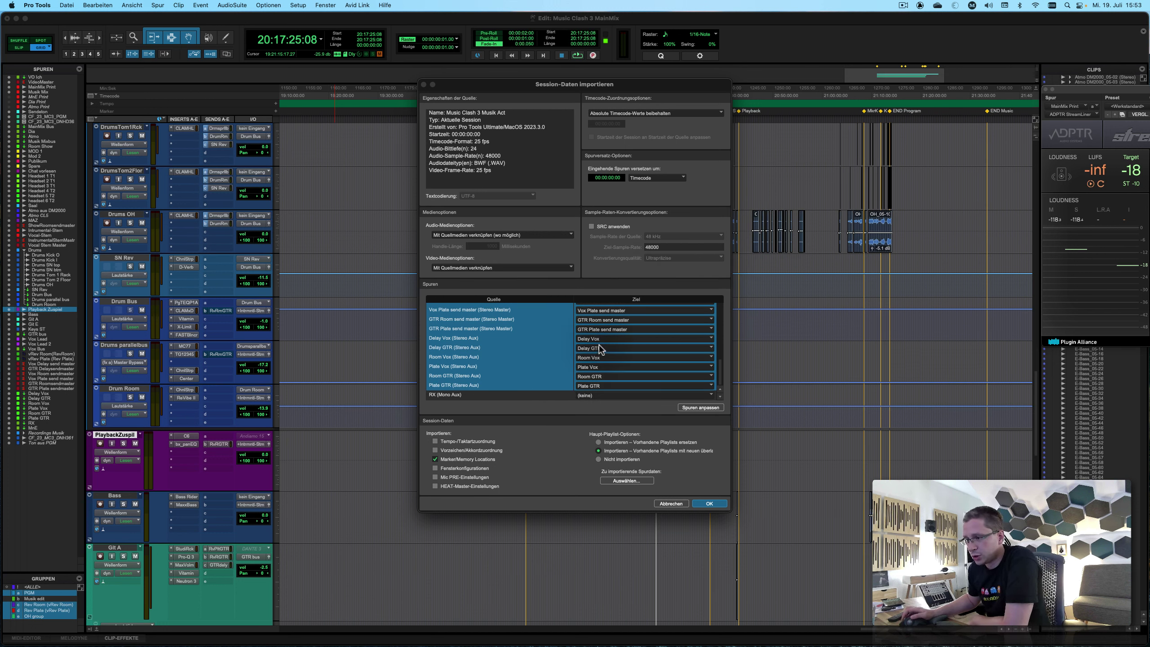
left_click(709, 503)
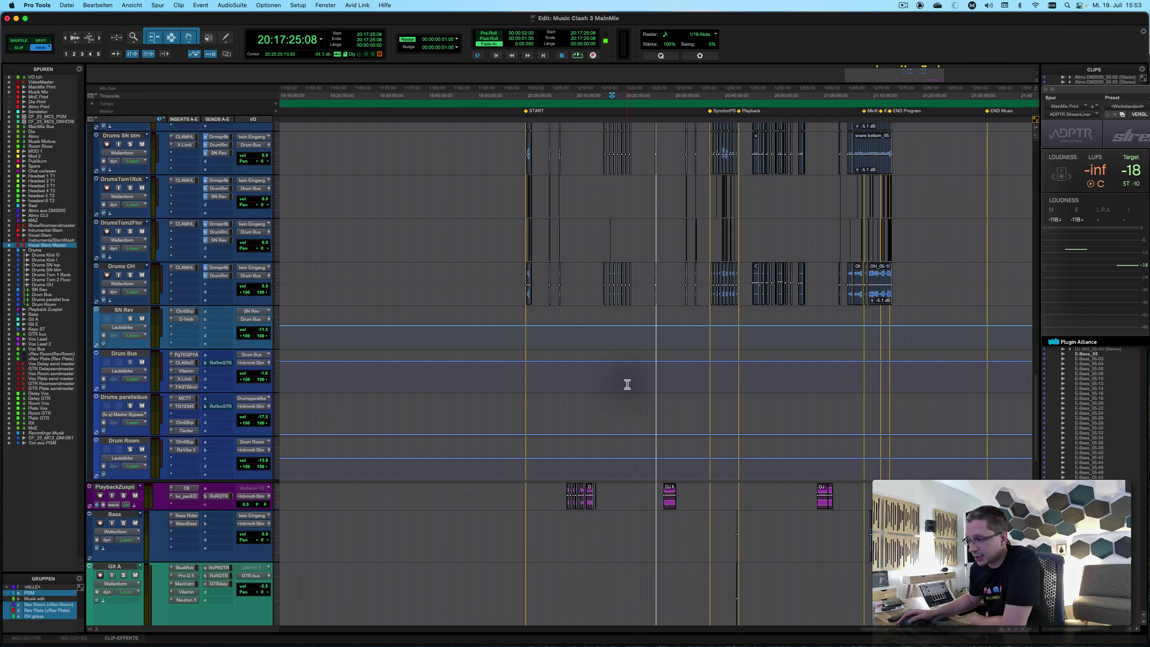
scroll(606, 470, "down", 3)
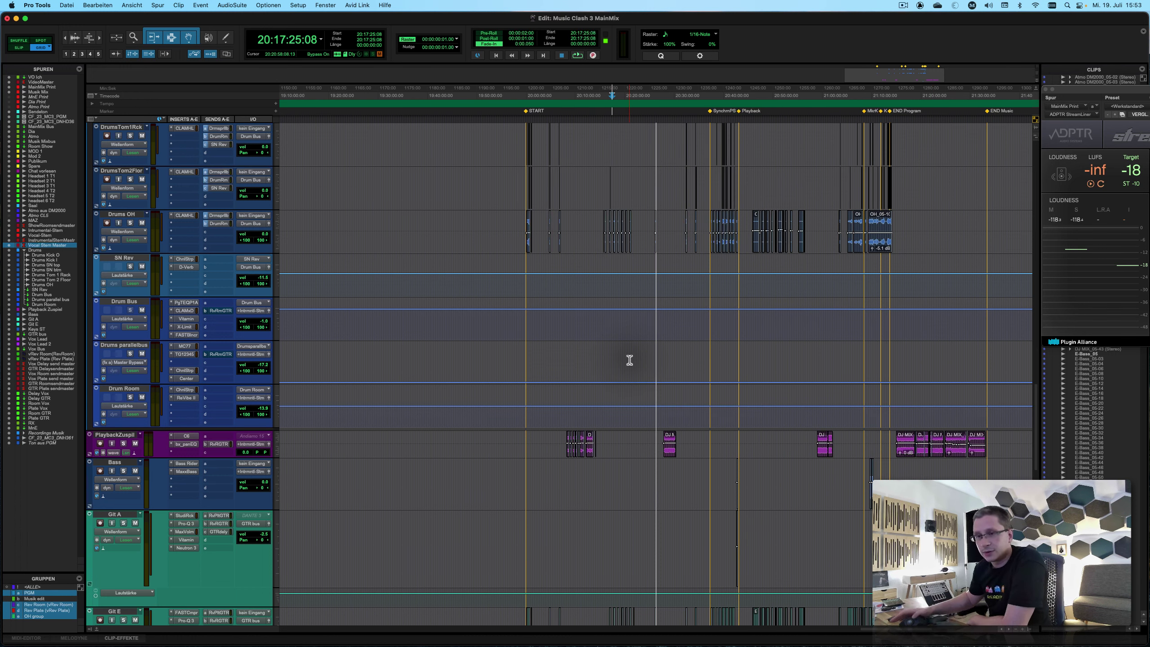
Open Music Clash 3 MAZ.ptx as the source for a session data import.
left_click(72, 4)
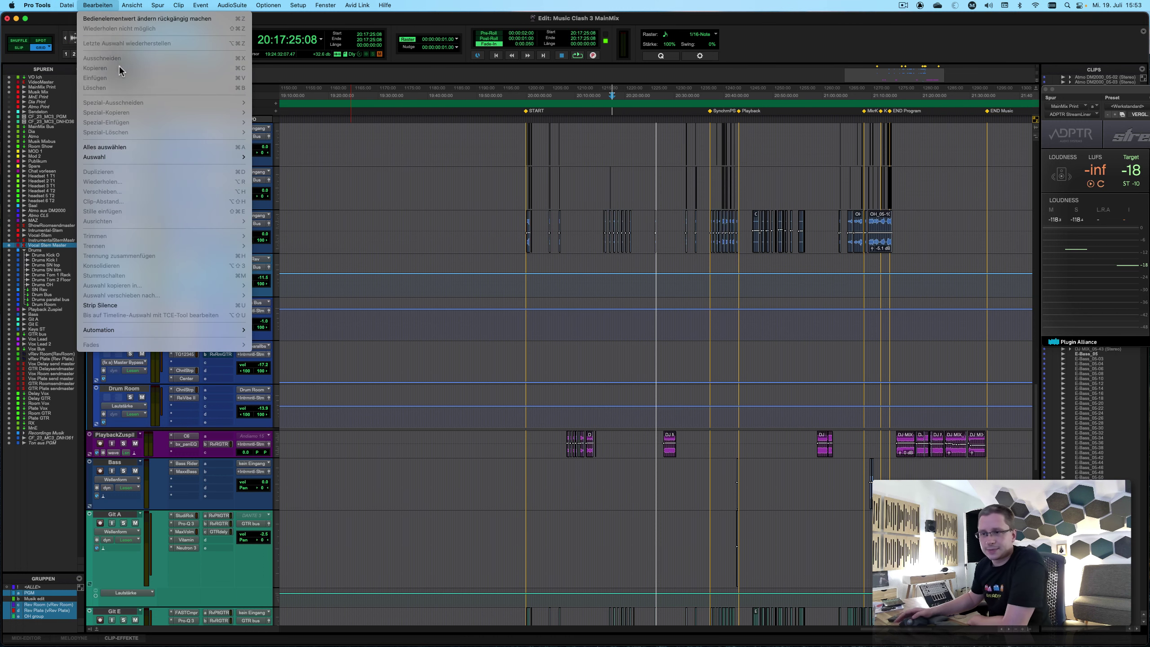
mouse_move(68, 176)
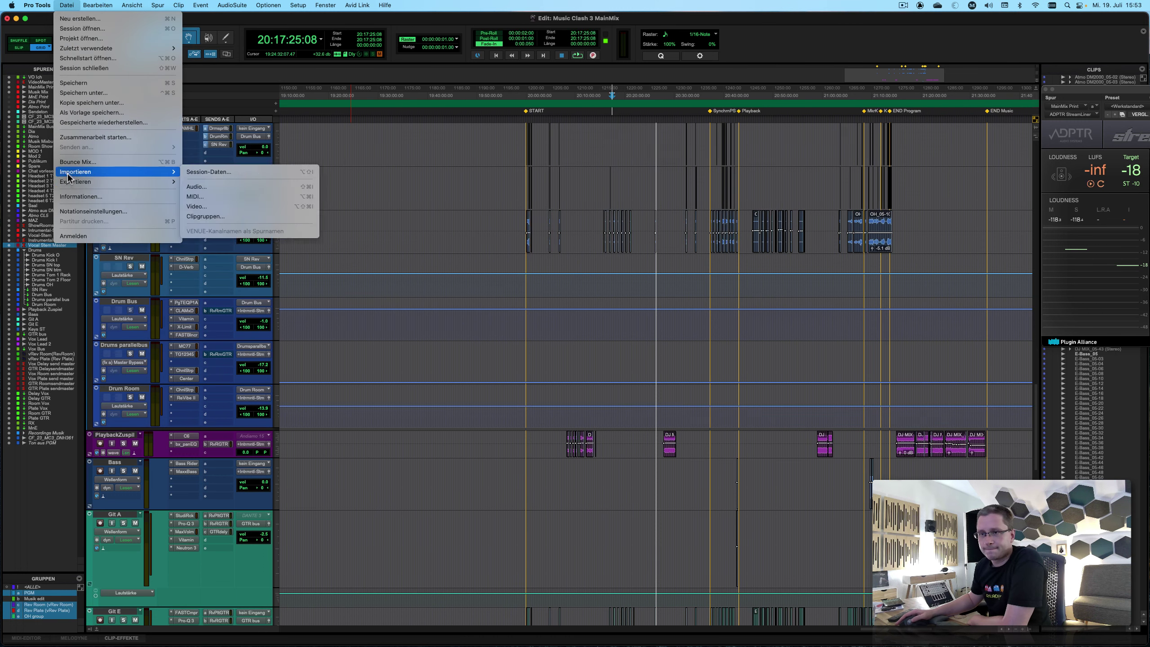
left_click(203, 171)
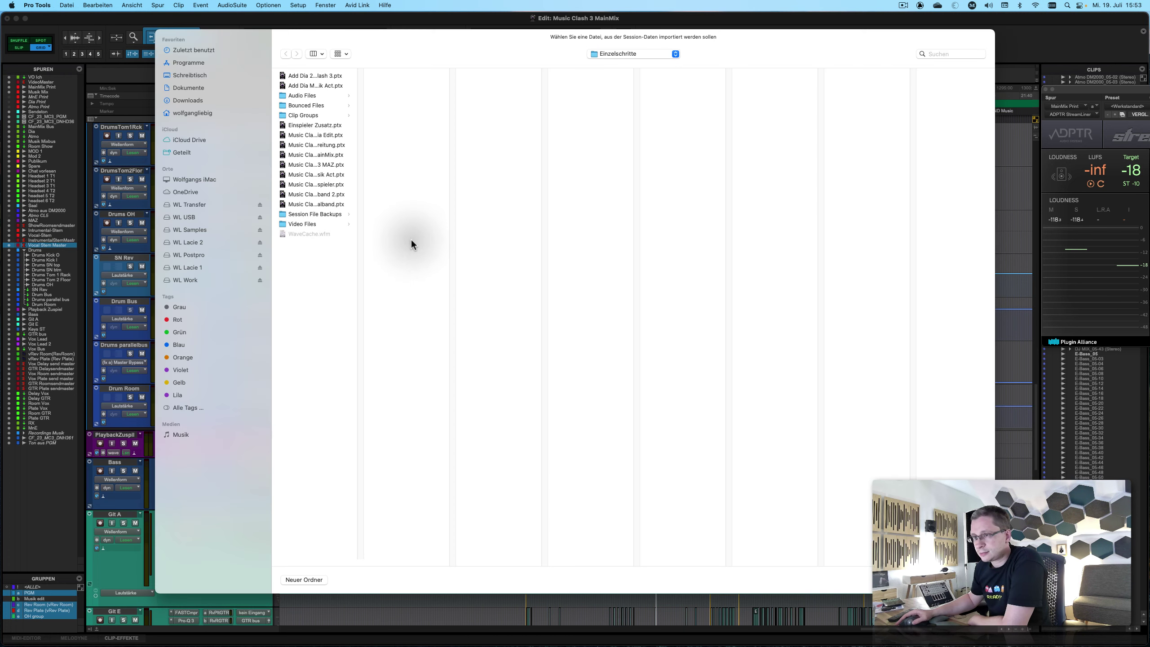
double_click(362, 561)
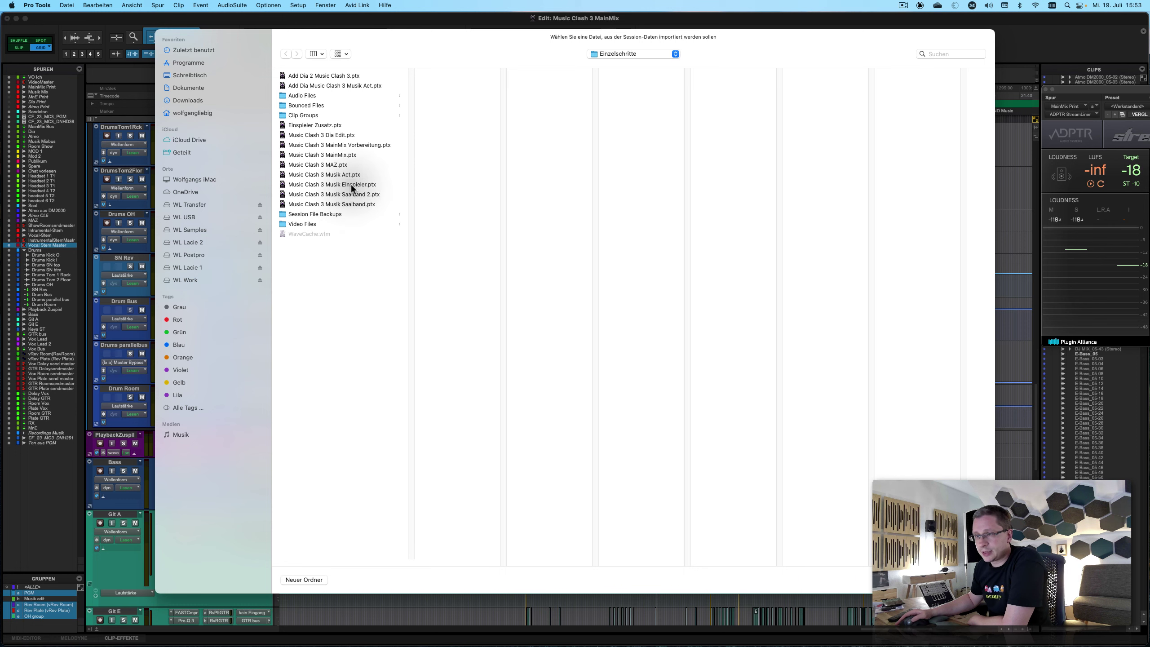
double_click(336, 164)
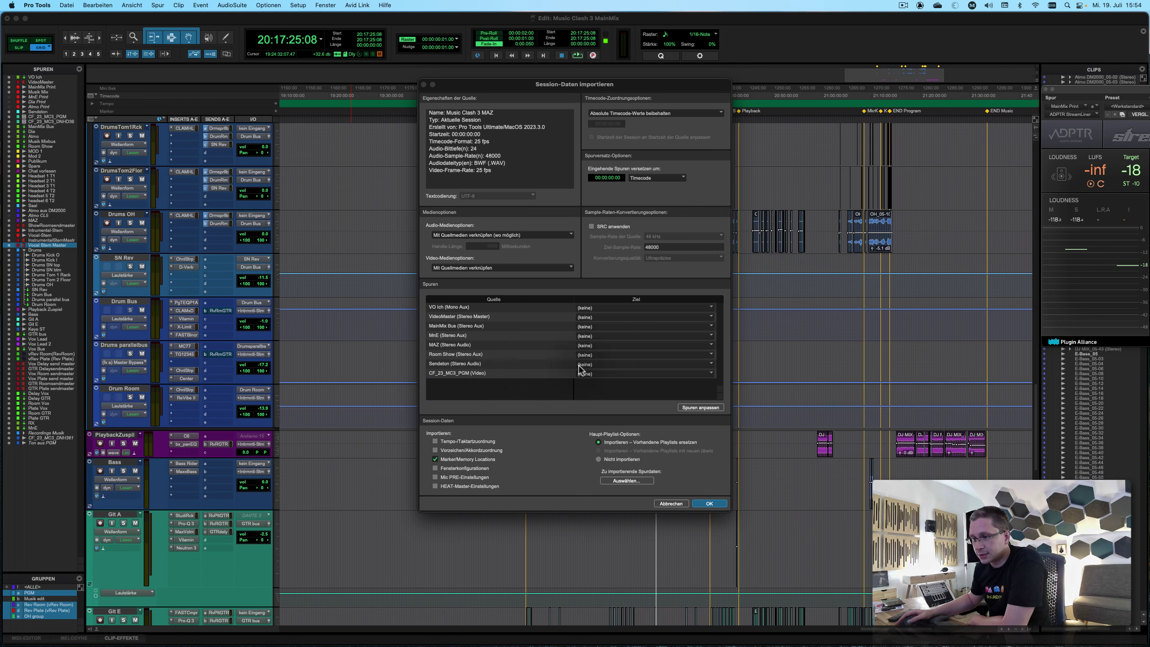
Match the MAZ source tracks to the session's tracks, excluding VO Ich, VideoMaster, Sendeton and CF_23_MC3_PGM.
left_click(701, 407)
left_click(468, 308)
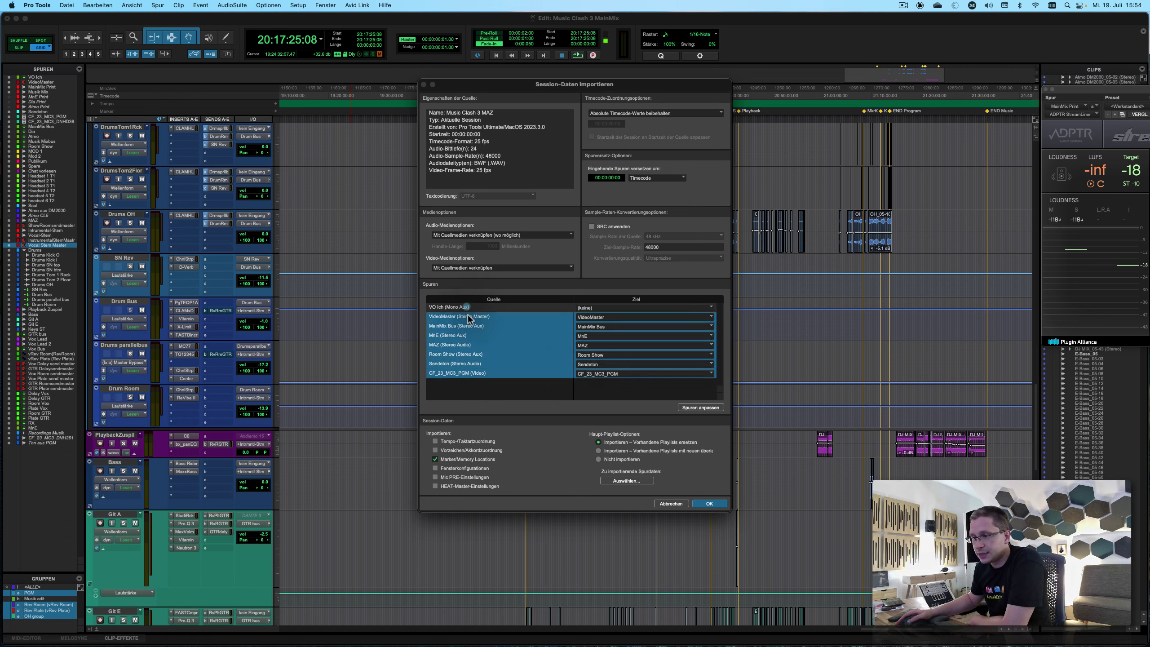
left_click(468, 315)
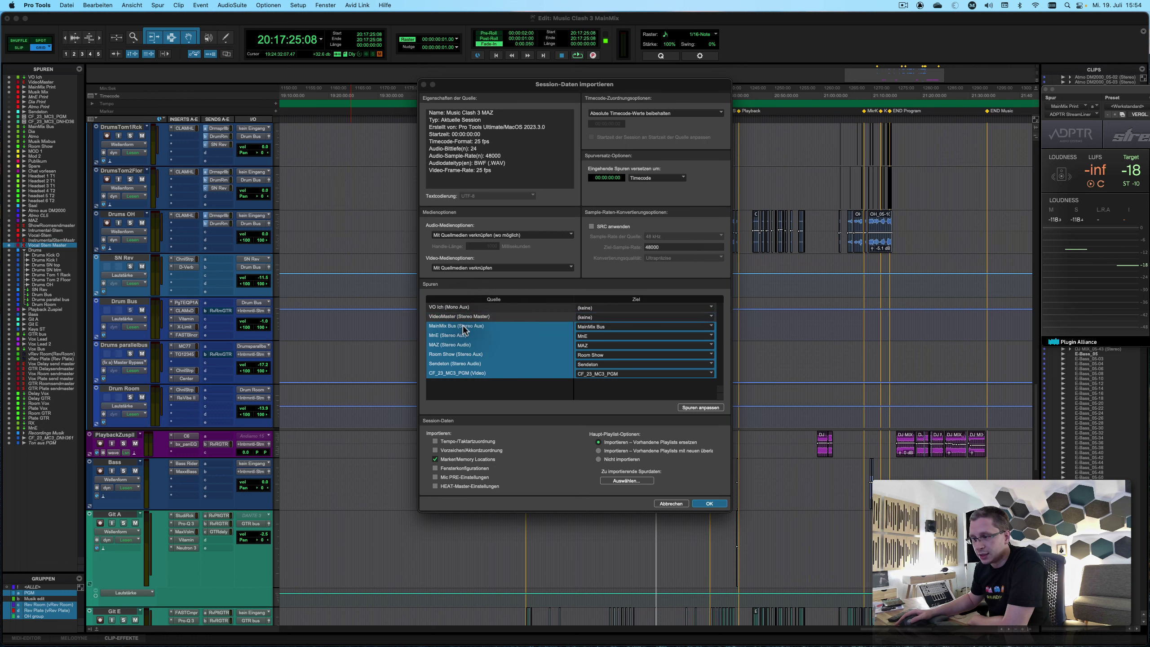
left_click(467, 364)
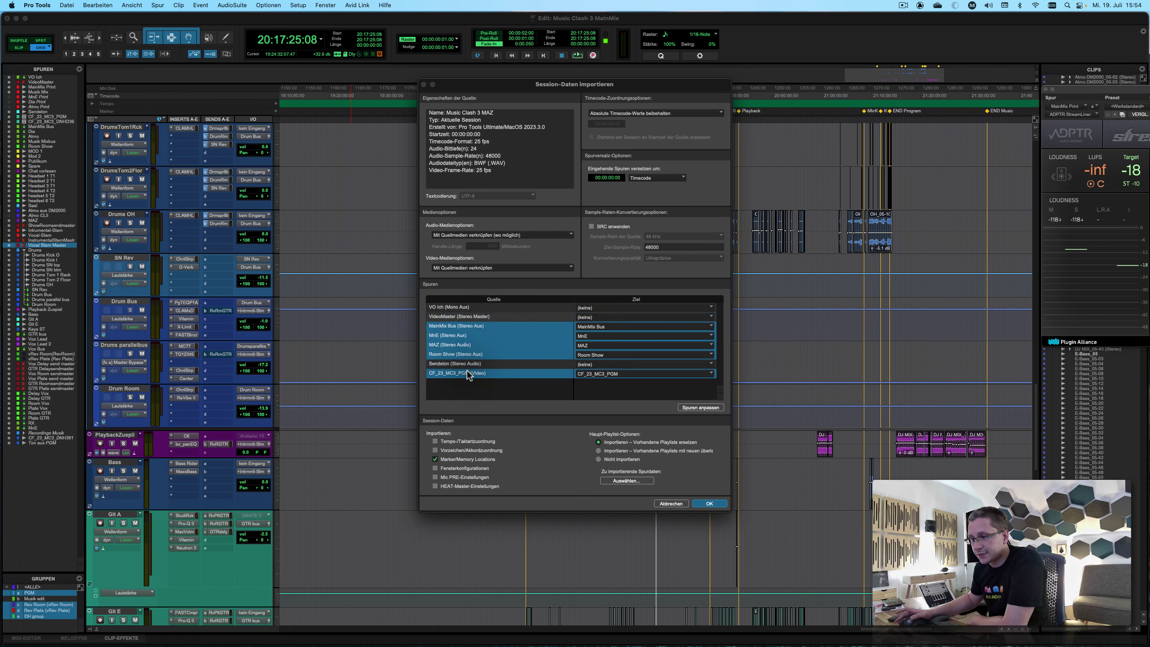
left_click(468, 373)
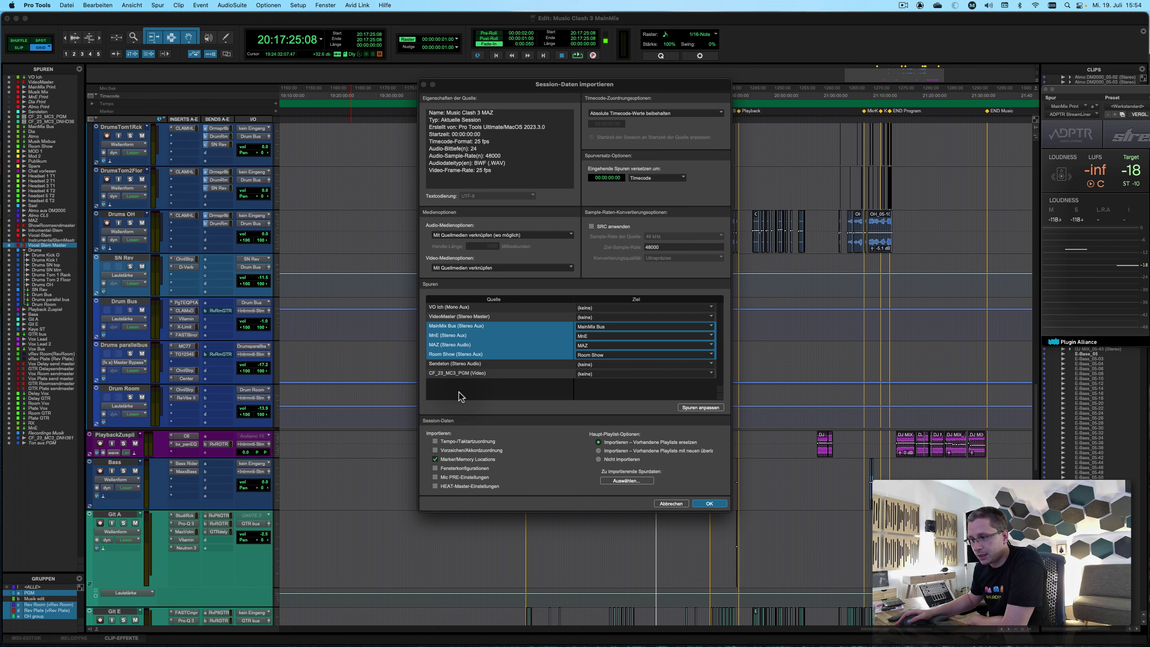
Import the MAZ data with new playlists over the existing ones and locate the MAZ track in the session.
left_click(688, 451)
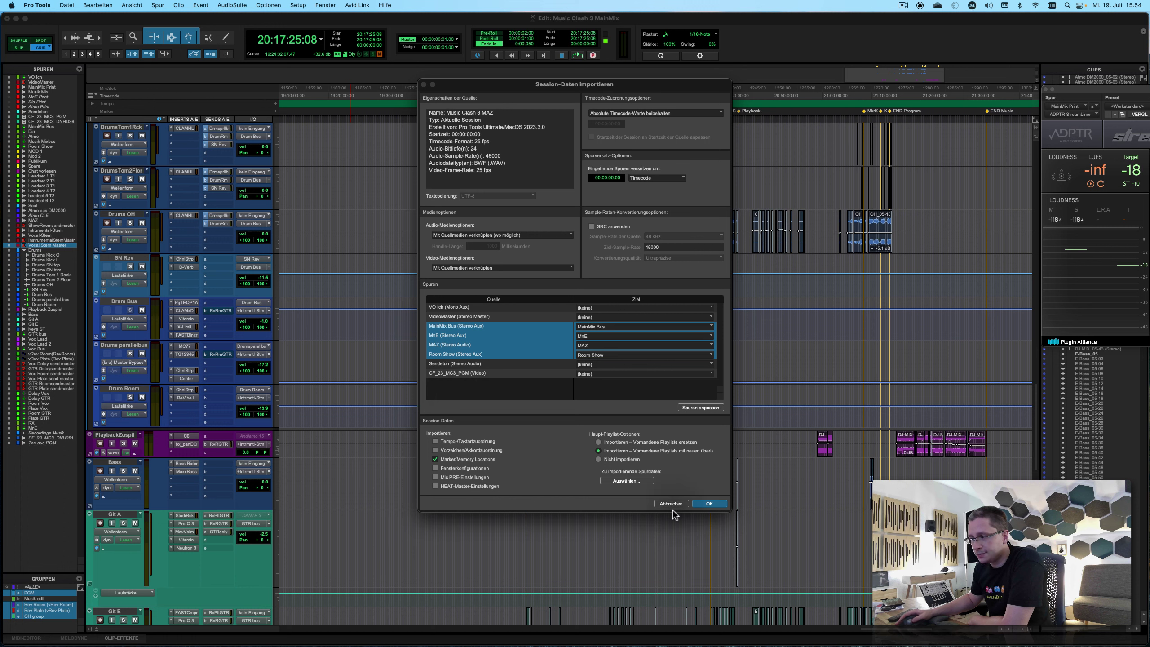
left_click(709, 504)
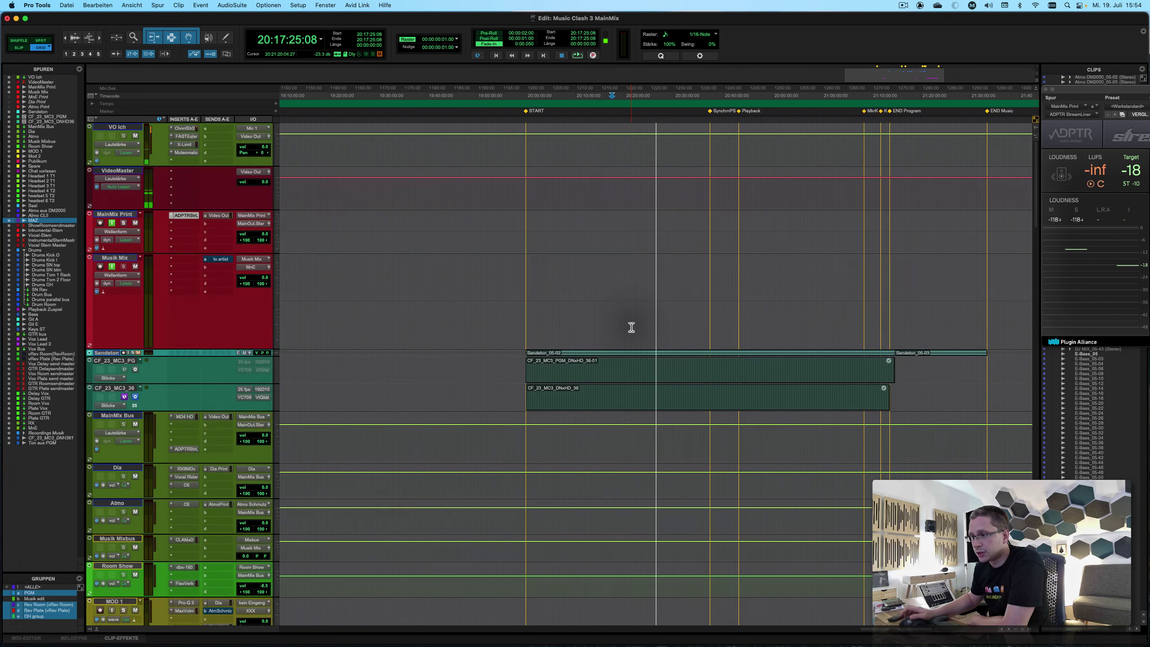
scroll(631, 327, "down", 20)
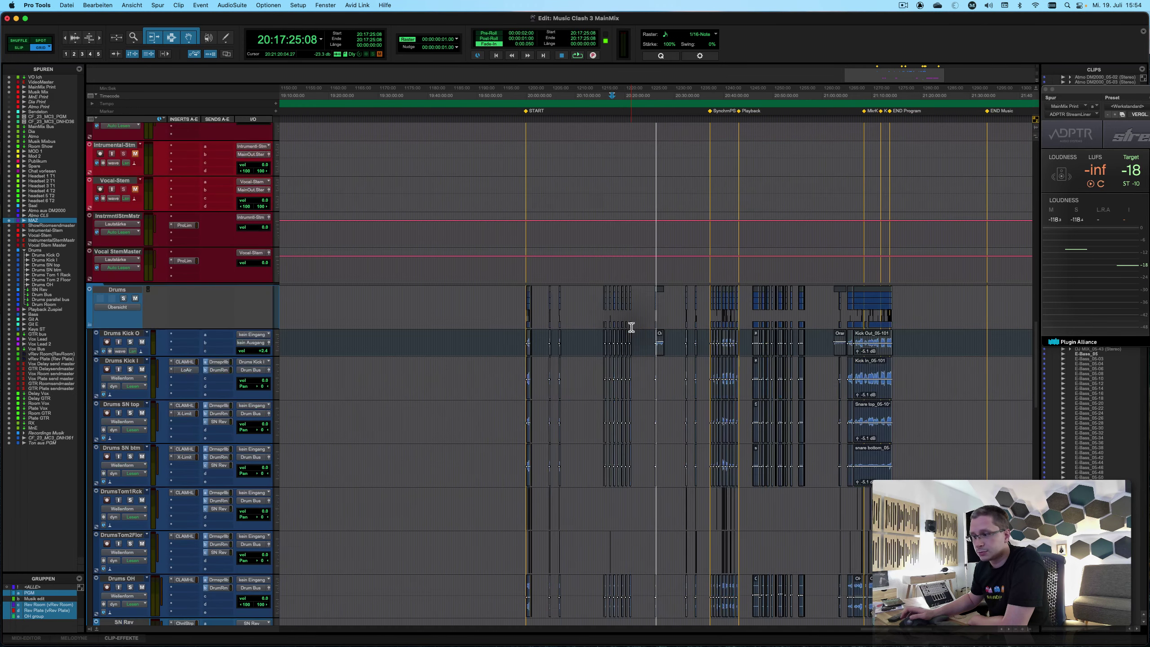
scroll(632, 327, "up", 20)
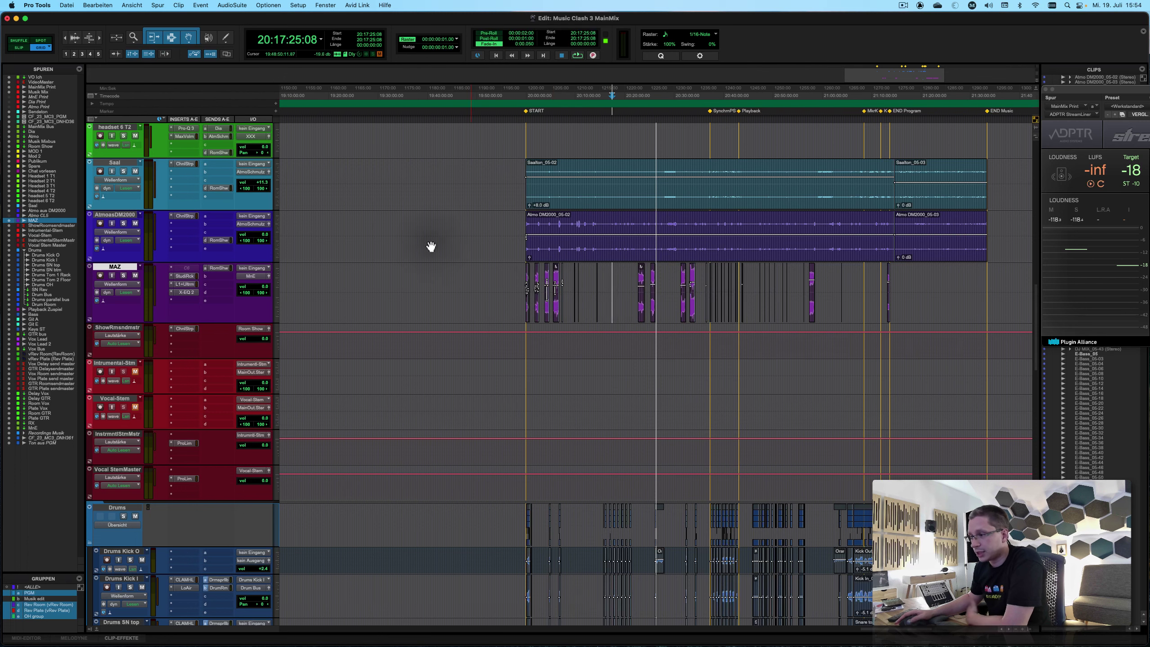
Examine the imported clips and their volume automation on the MAZ track, from the START marker onward.
left_click(521, 279)
key("t")
key("t")
key("t")
key("t")
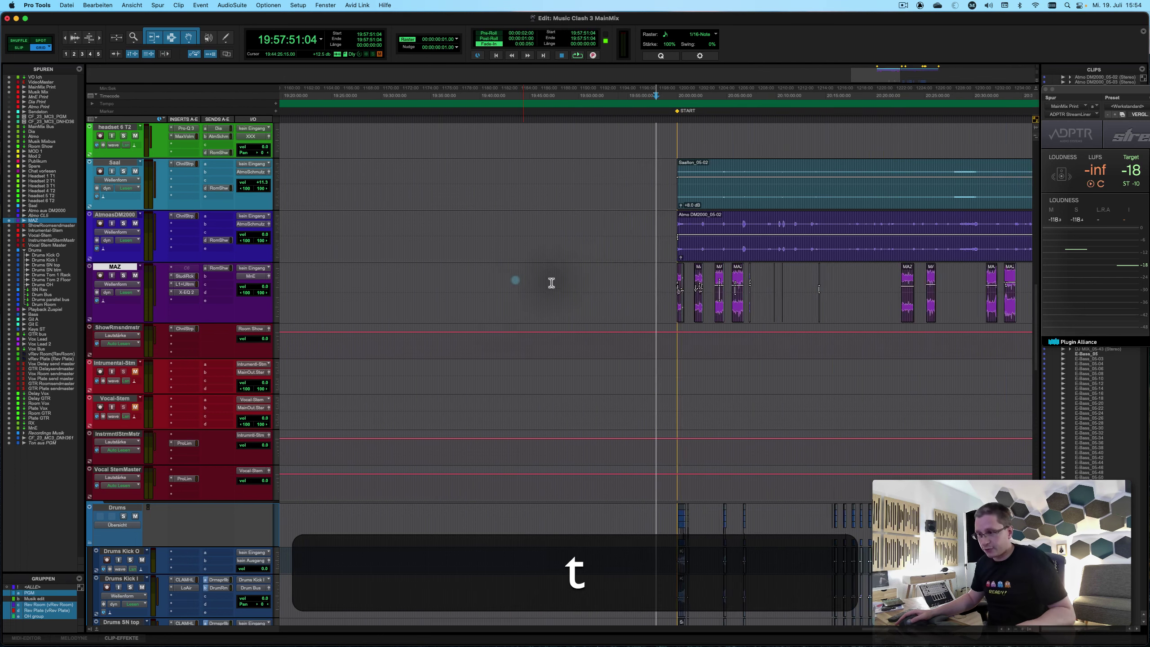
key("t")
key("shift+t")
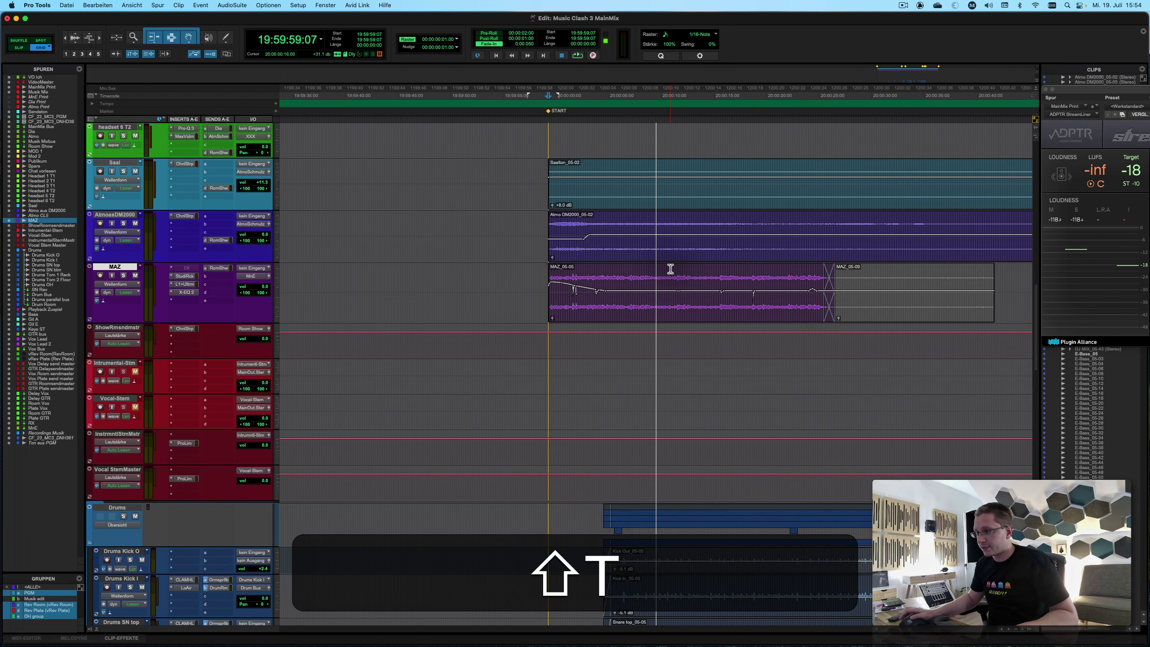
key("shift+r")
key("shift+r")
scroll(626, 281, "left", 3)
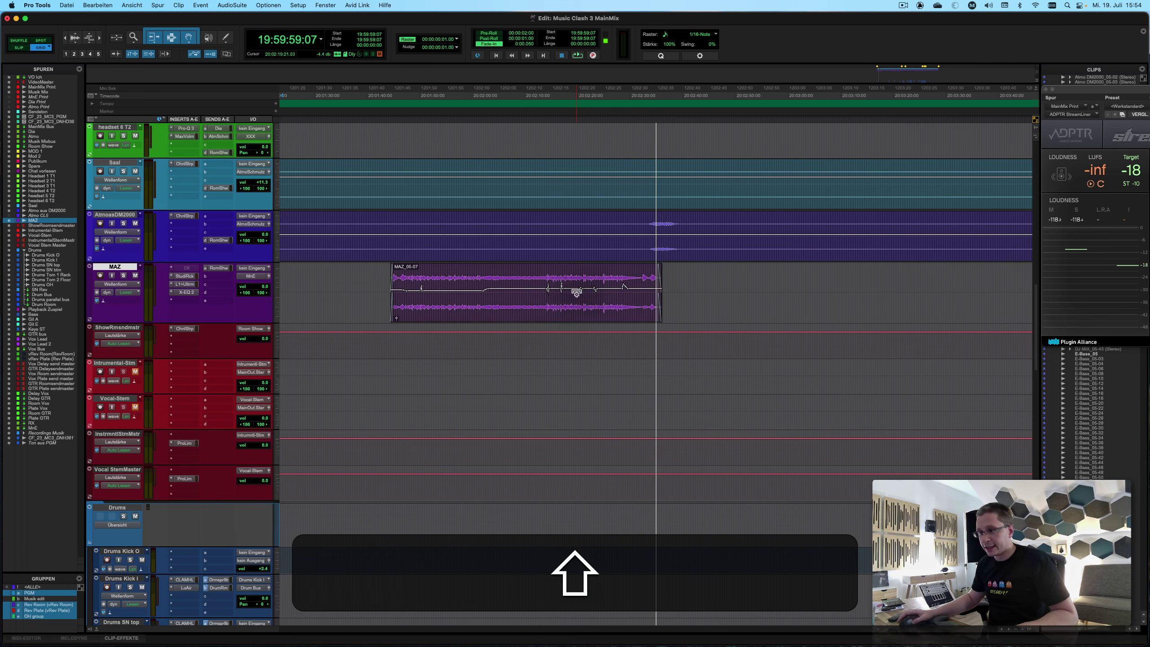
key("r")
key("r")
key("shift+r")
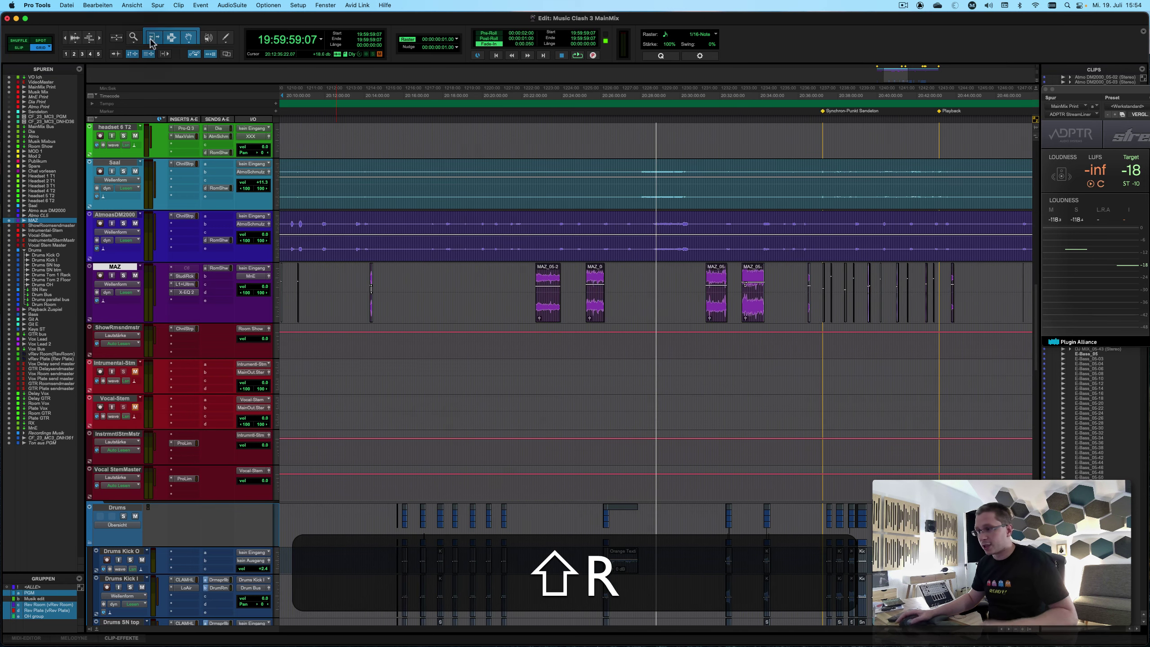
Open Music Clash 3 Dia Edit.ptx as the source for a session data import.
left_click(68, 5)
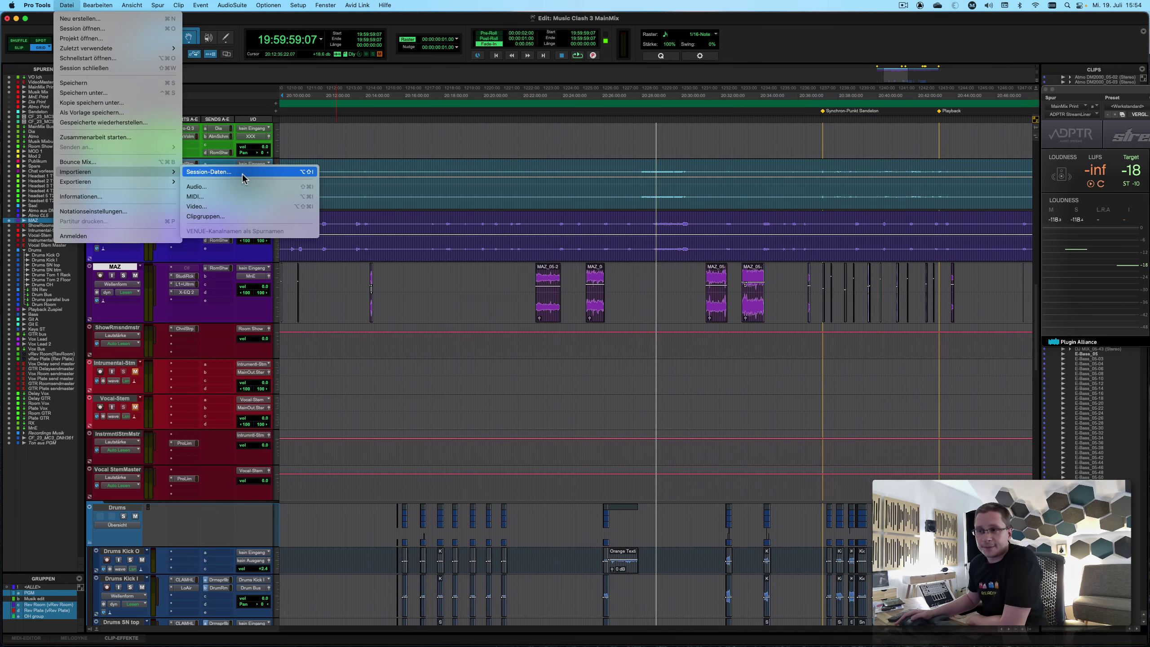
left_click(431, 206)
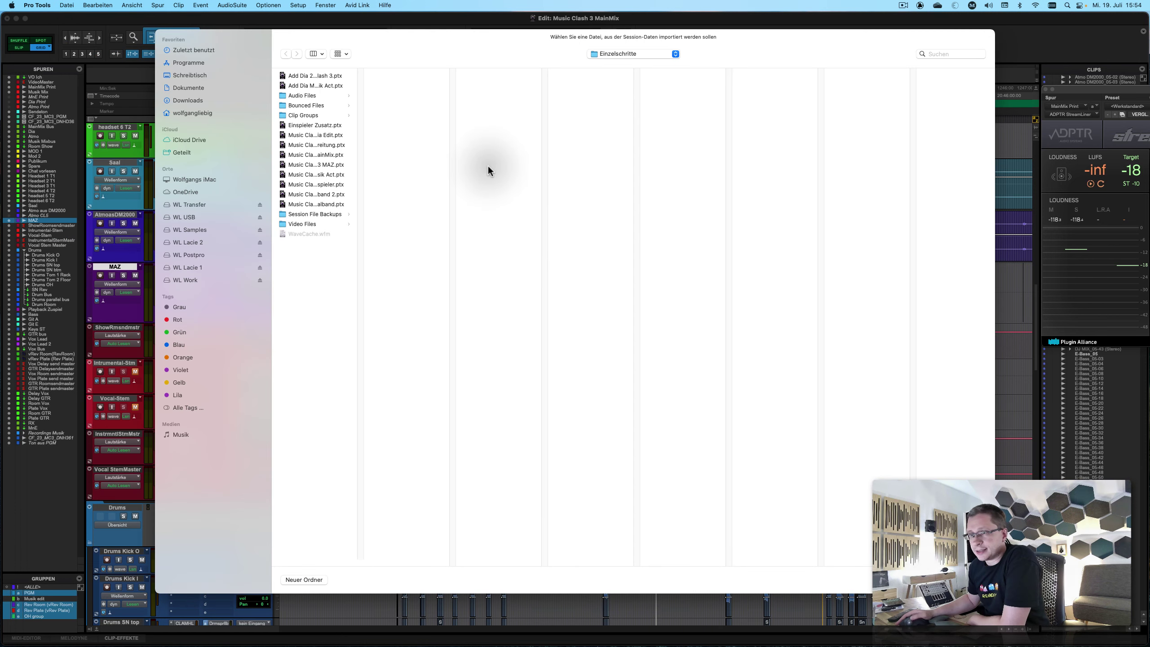
double_click(360, 563)
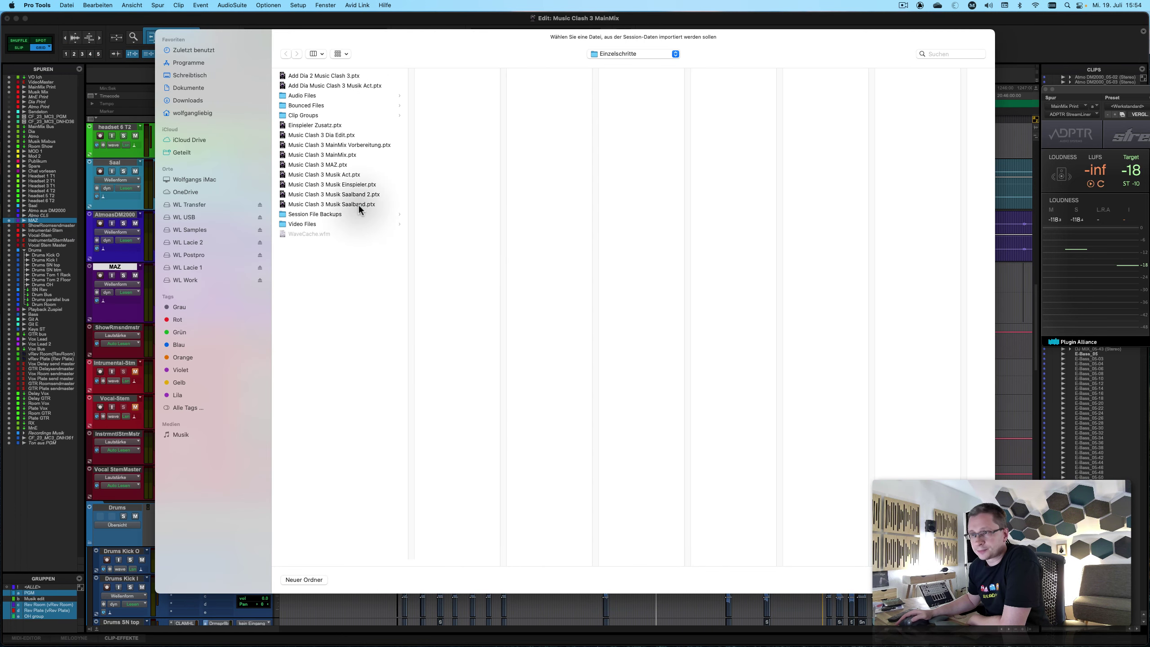
double_click(365, 135)
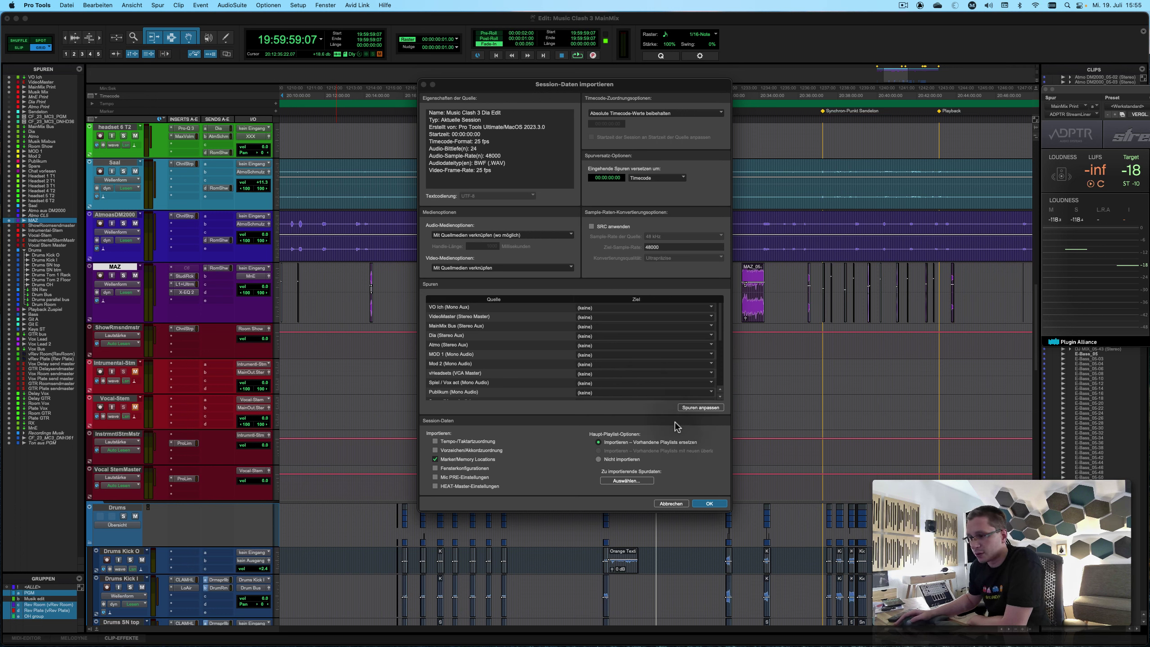
Match the Dia Edit source tracks to the session's tracks, excluding VO Ich, VideoMaster, Sendeton and CF_23_MC3_PGM.
left_click(700, 408)
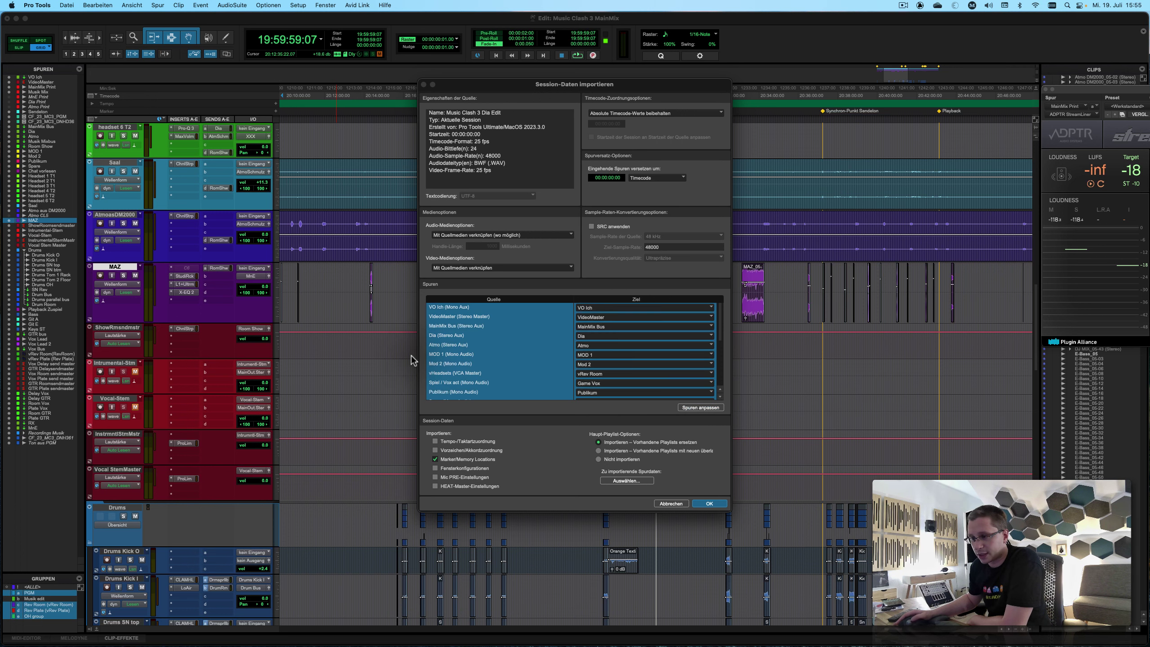
left_click(453, 307)
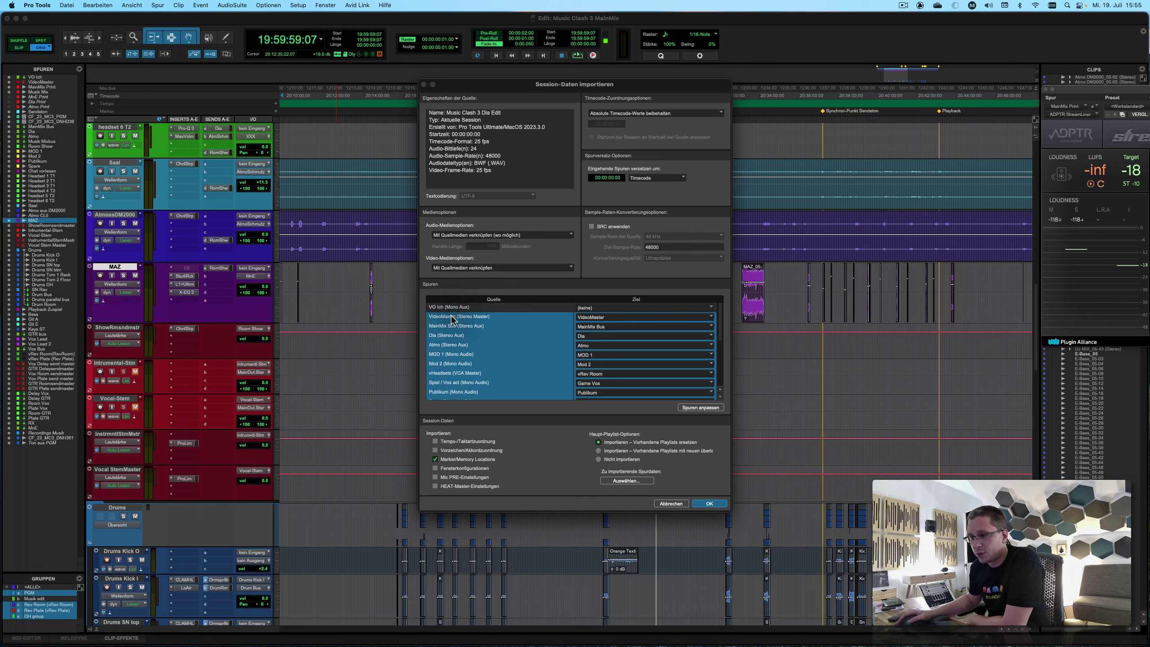
left_click(452, 319)
scroll(473, 358, "down", 1)
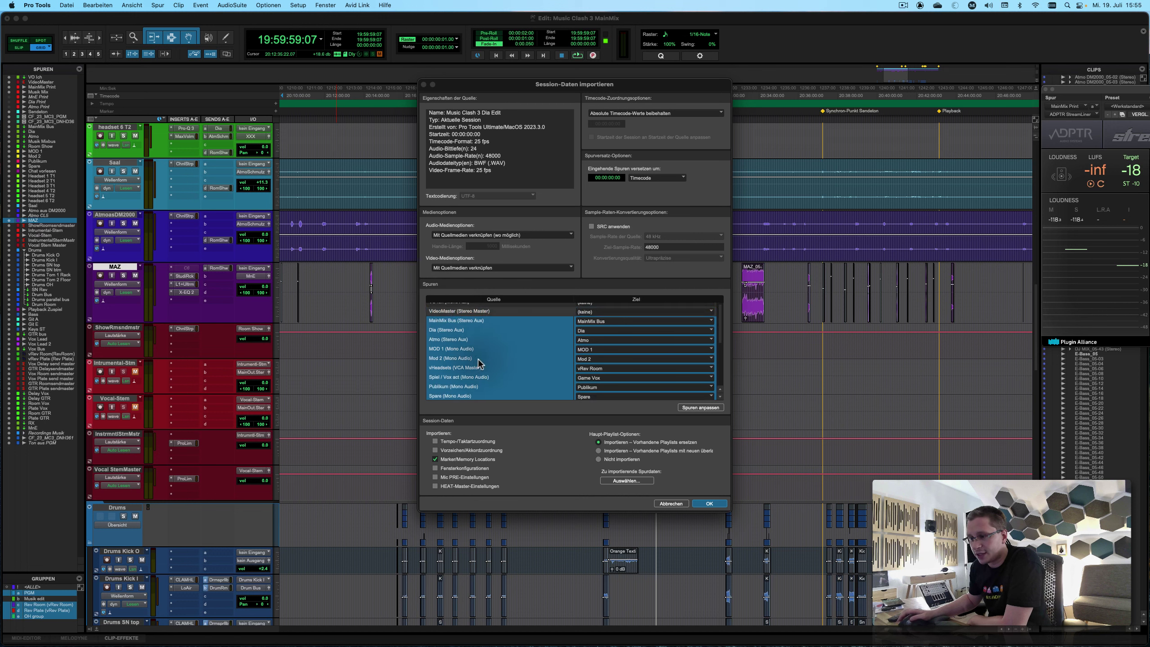
scroll(479, 359, "down", 8)
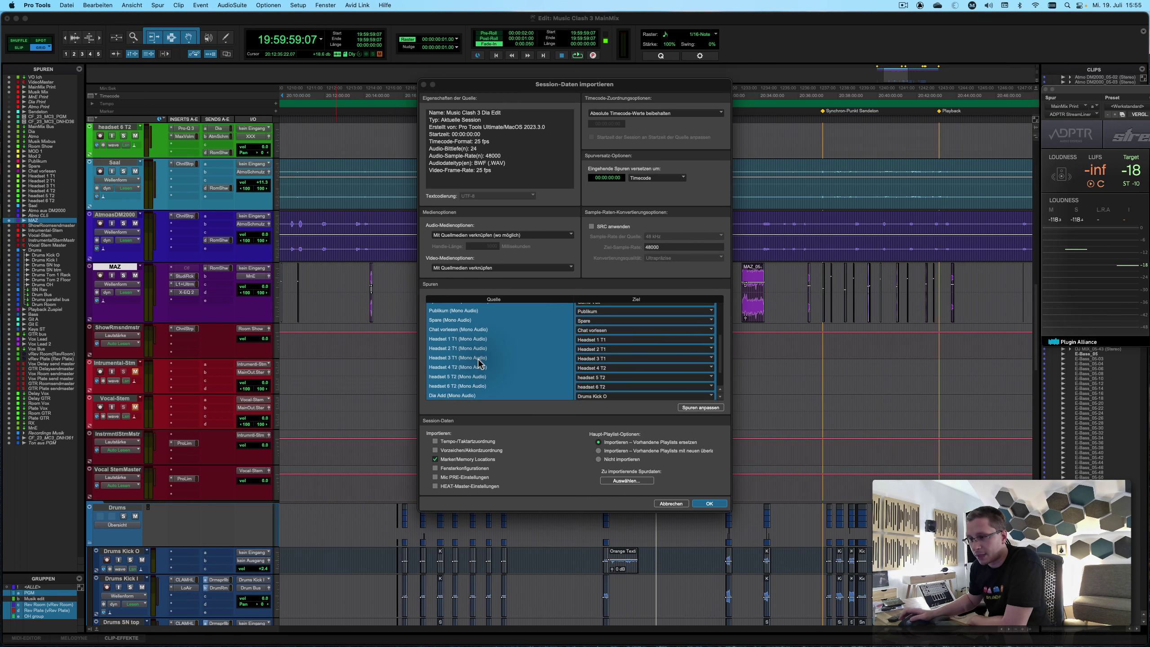
scroll(478, 359, "down", 3)
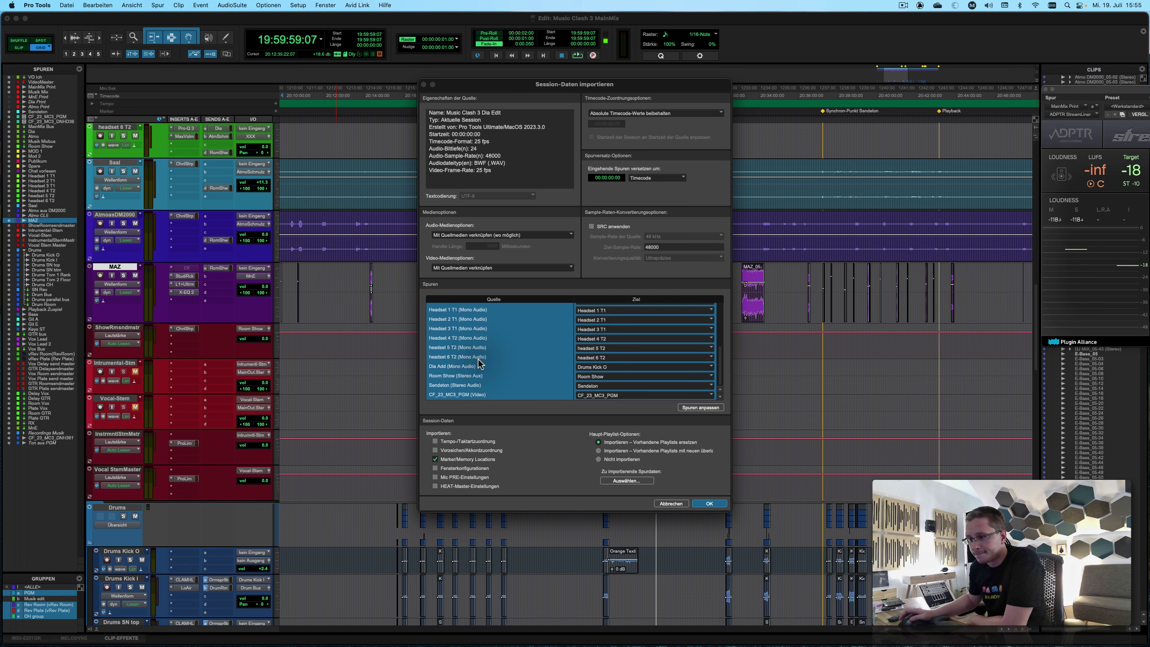
left_click(481, 385)
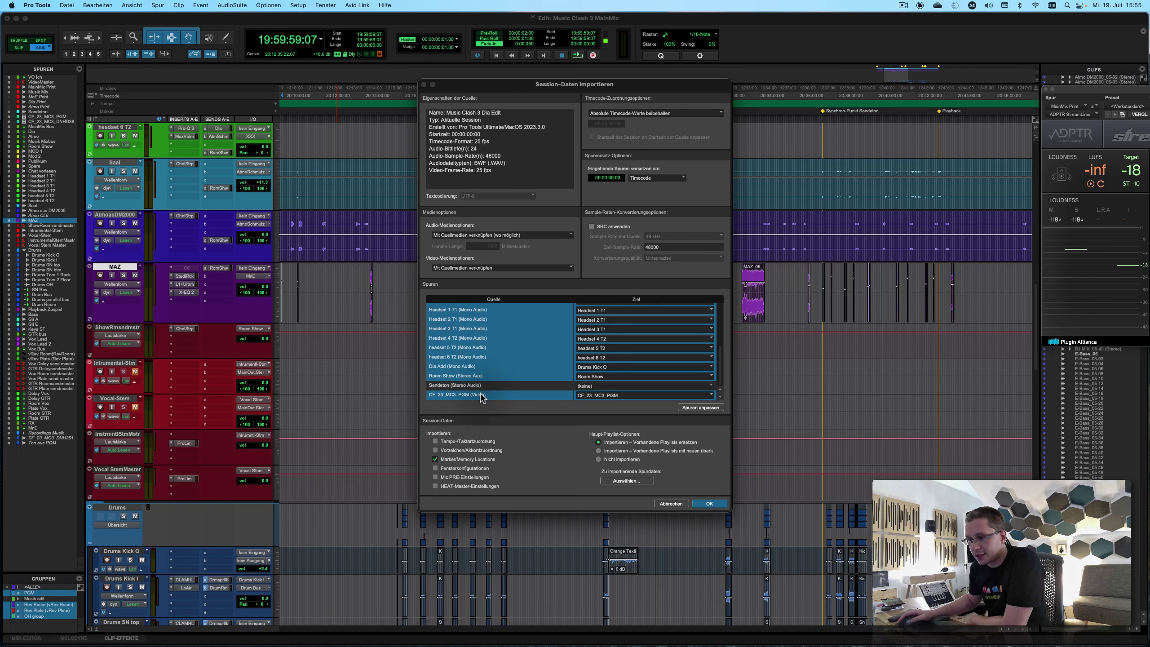
left_click(483, 396)
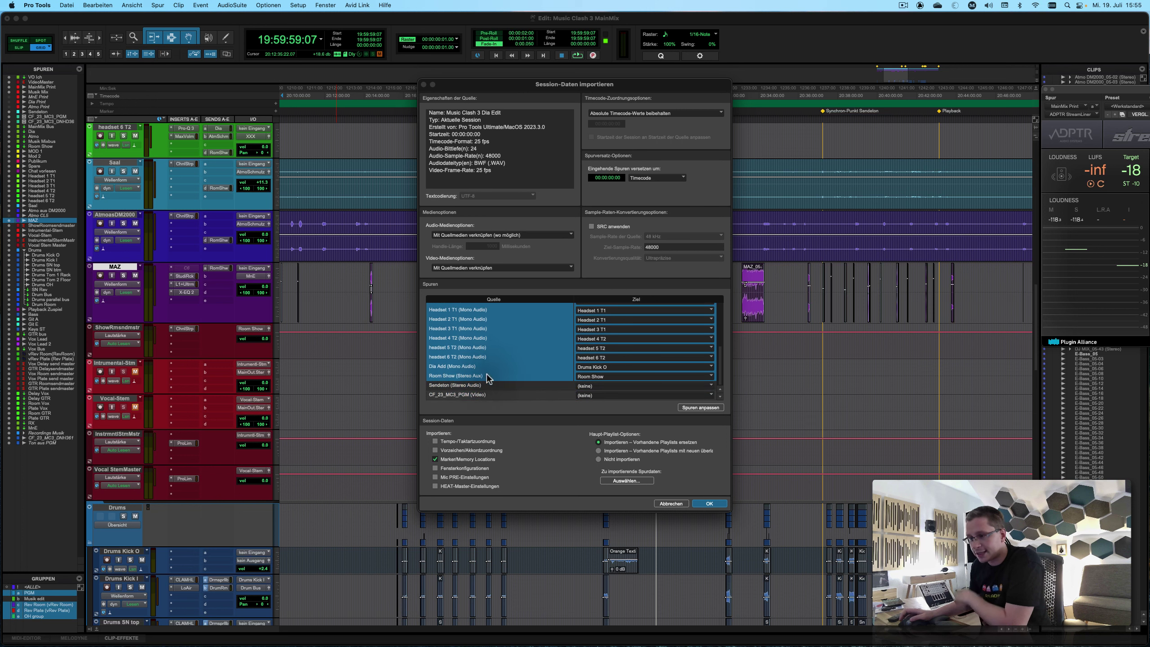
Exclude the vHeadsets VCA master from the Dia Edit import and set the Spiel / Vox act destination to Neue Spur.
scroll(462, 385, "up", 4)
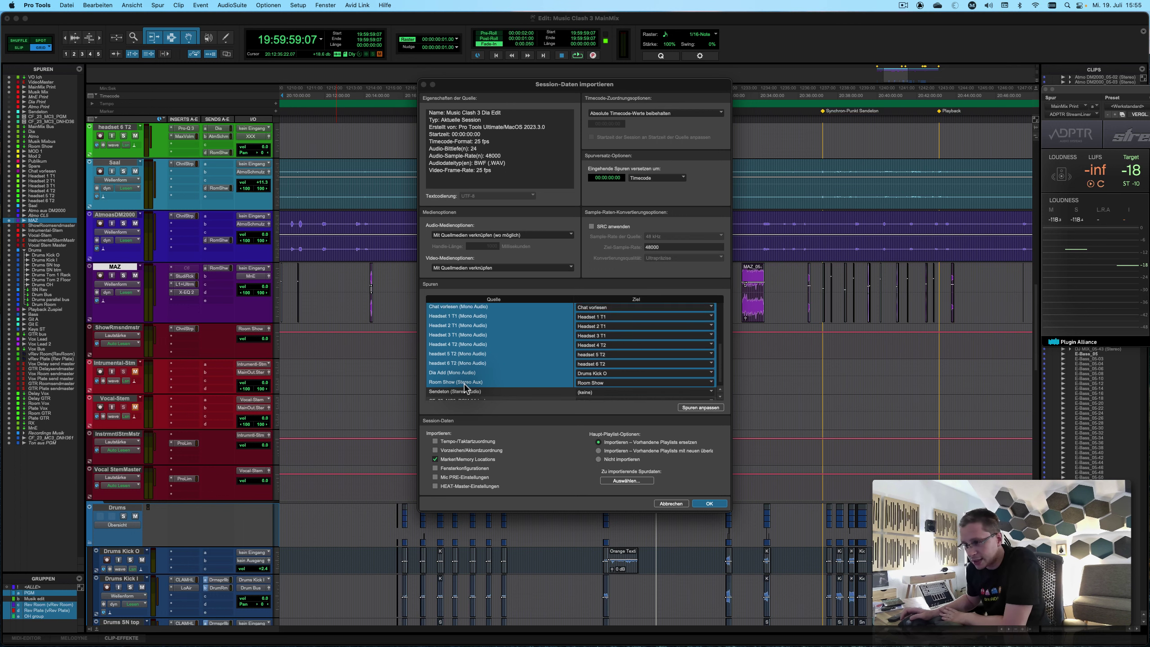
scroll(464, 383, "up", 2)
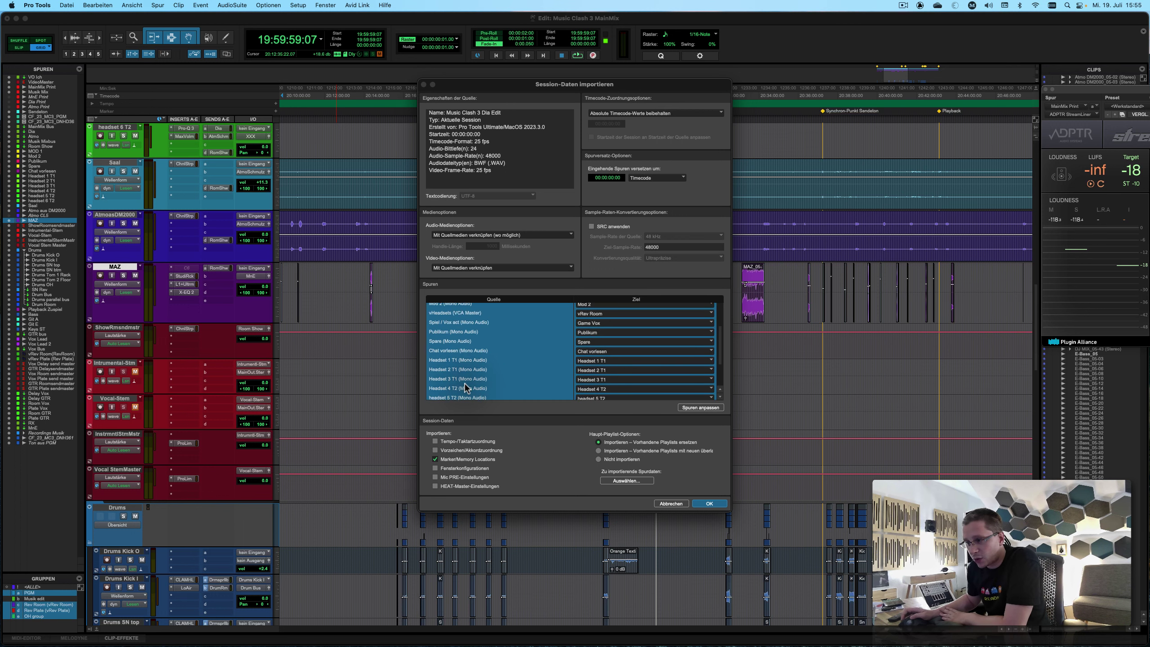
scroll(464, 383, "up", 1)
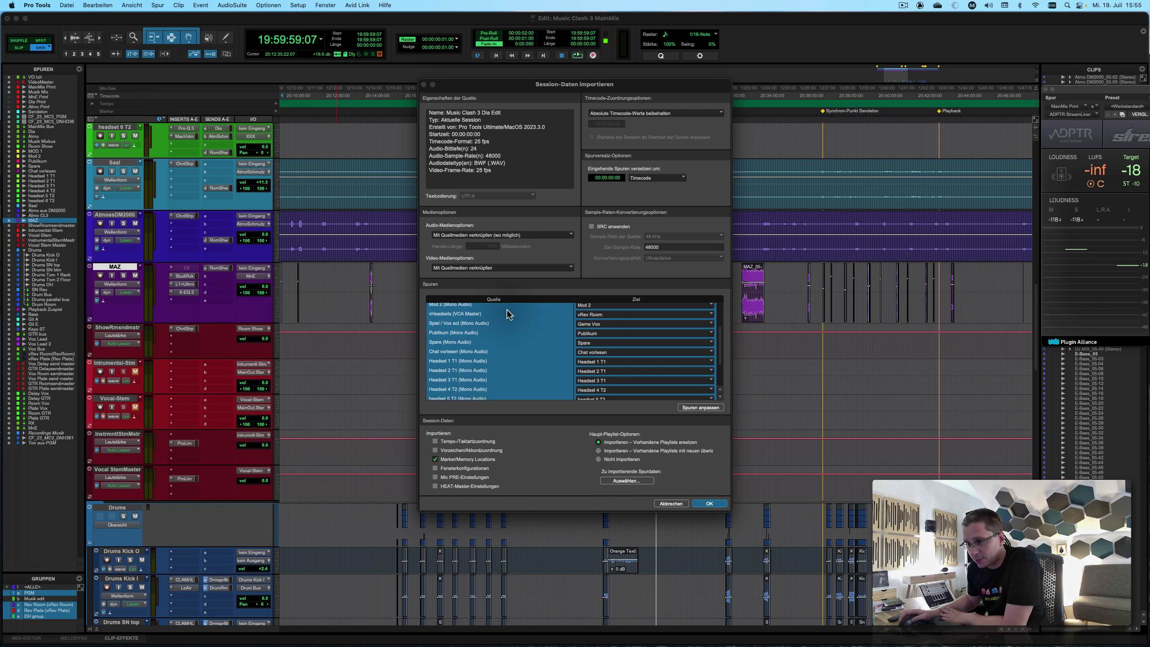
scroll(462, 323, "up", 1)
left_click(459, 323, "super")
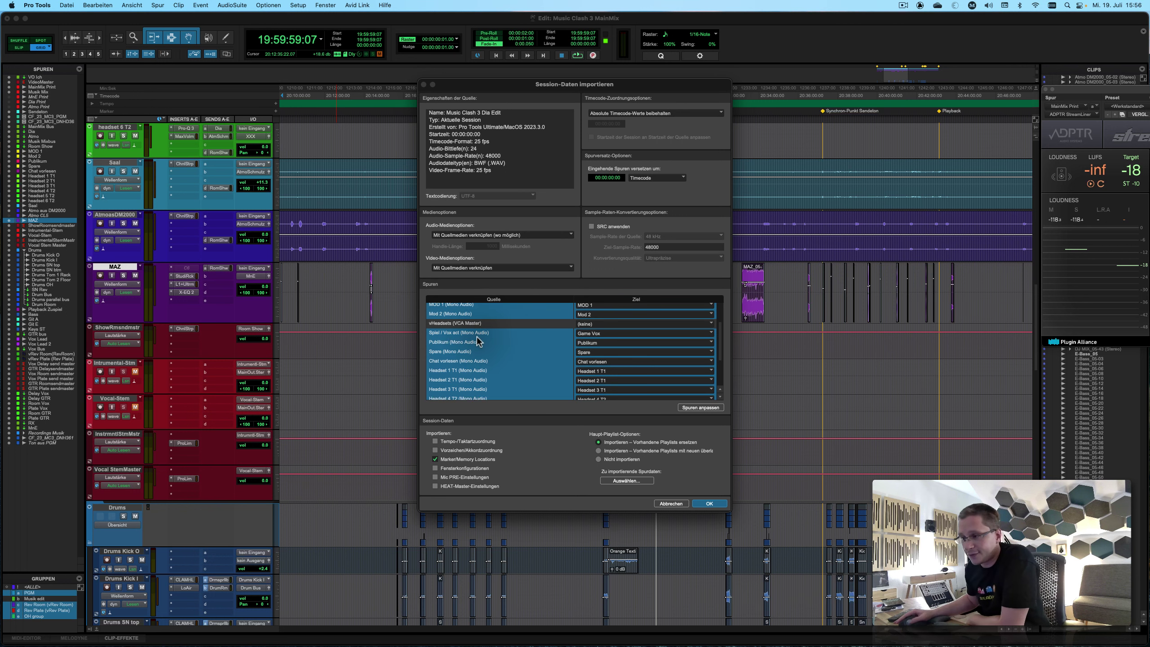
scroll(512, 337, "up", 1)
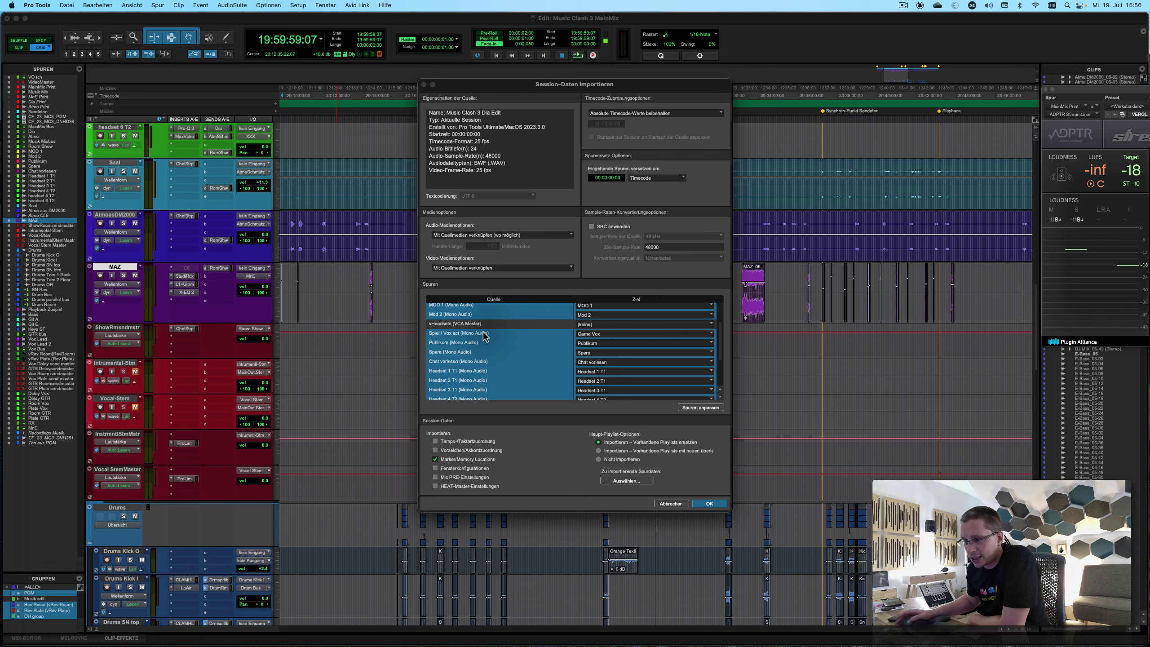
left_click(590, 335)
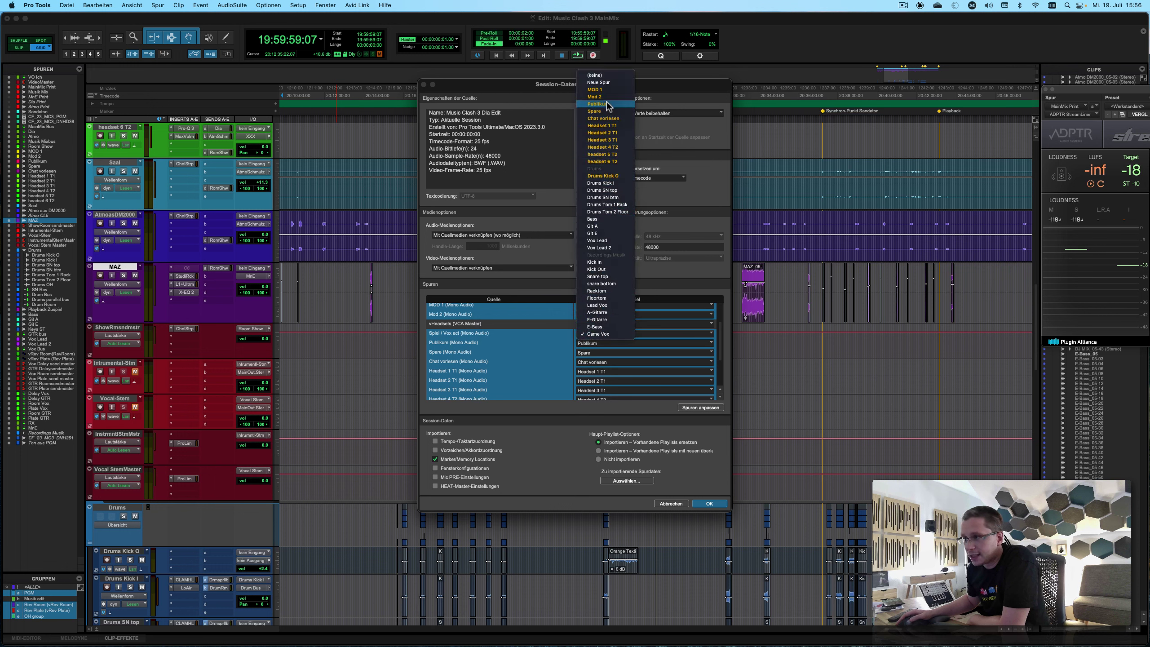
left_click(609, 82)
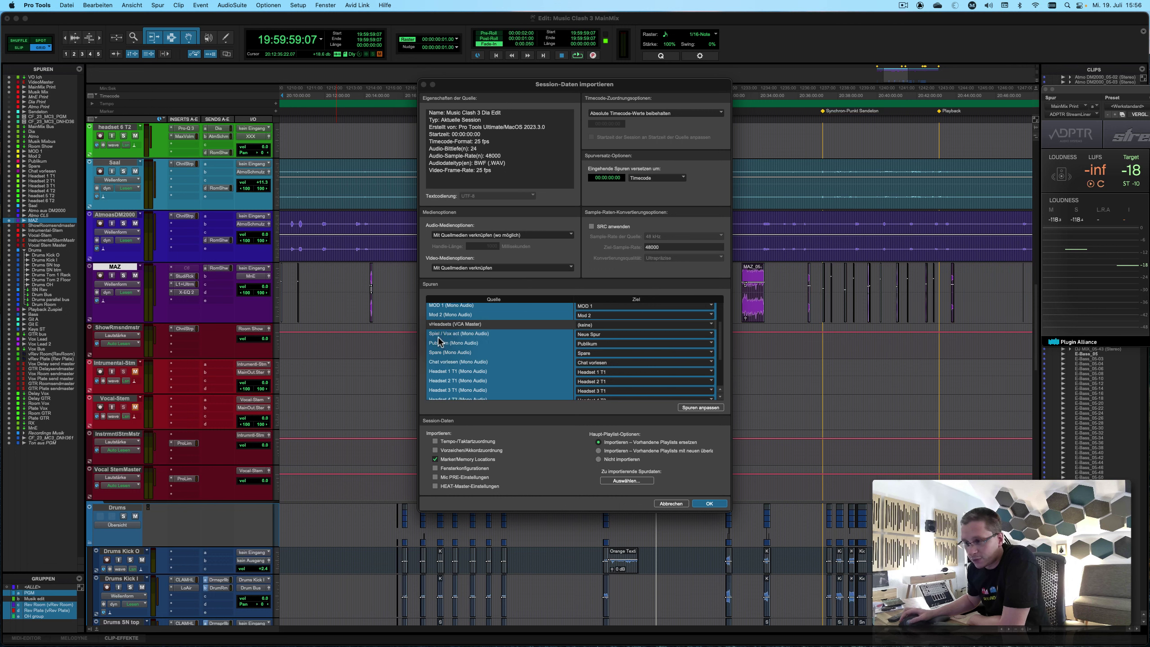
Set the vHeadsets VCA master's destination to Neue Spur and check the Dia Edit track assignments from VO Ich through the headset tracks.
left_click(585, 326)
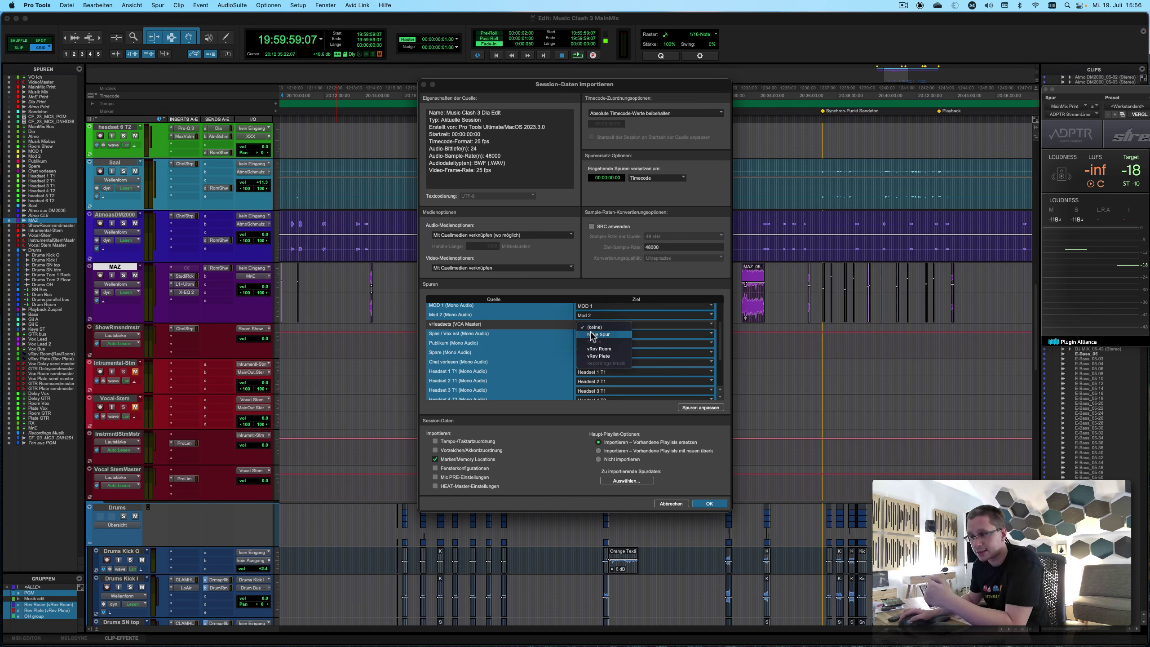
left_click(598, 334)
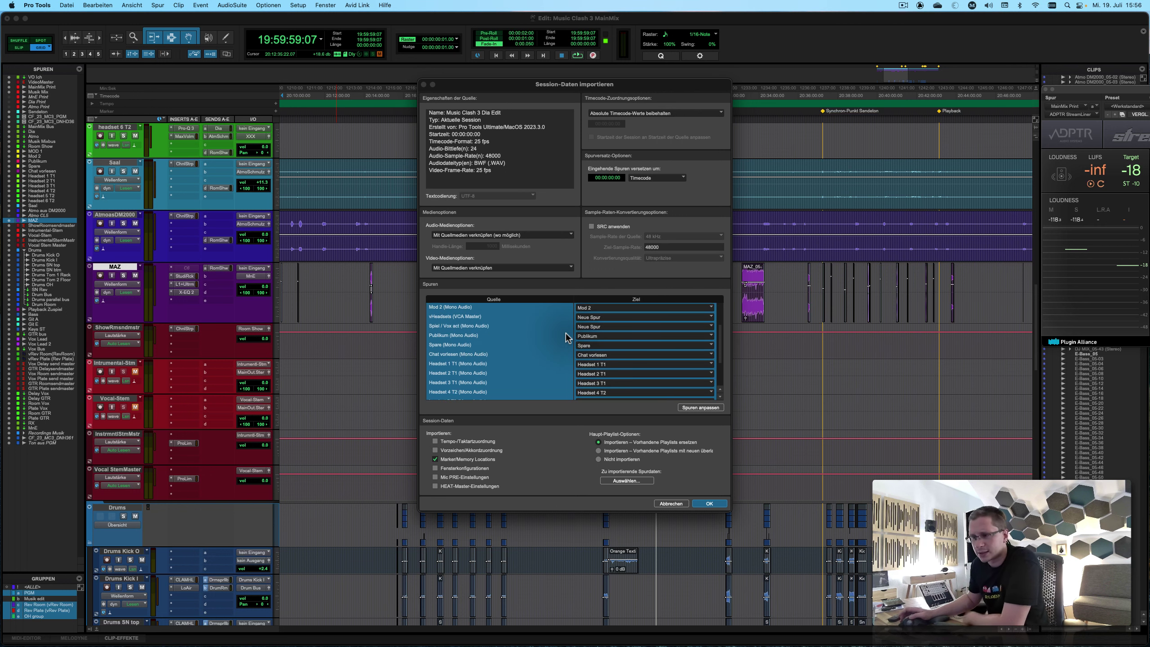
scroll(567, 339, "down", 3)
scroll(566, 333, "down", 5)
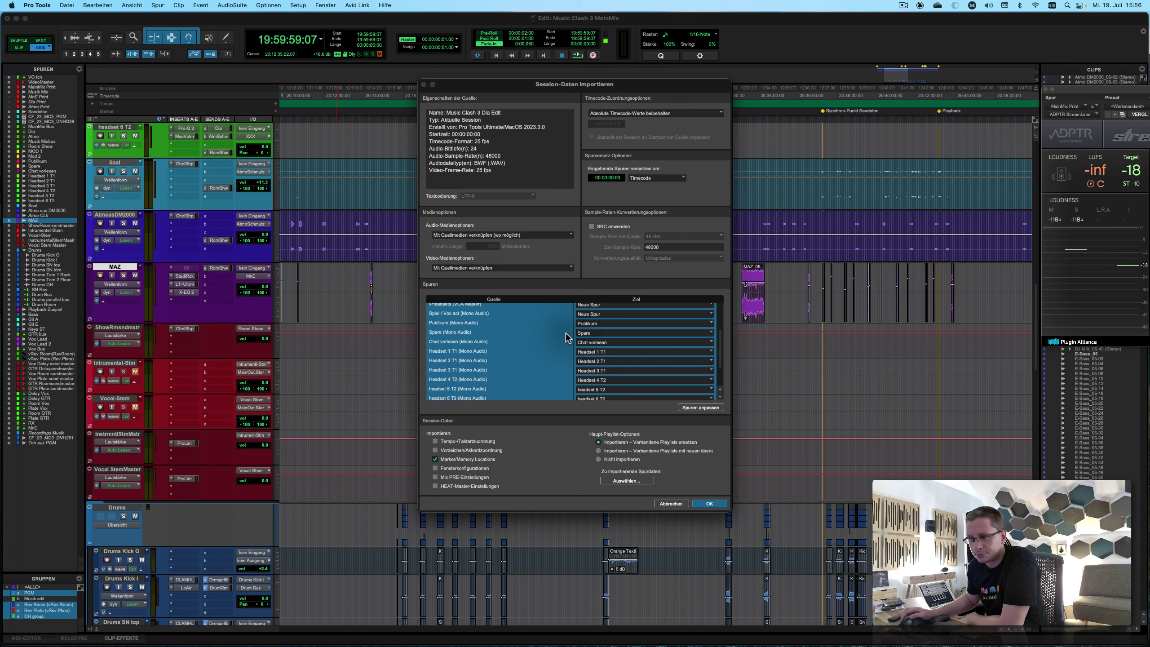
scroll(567, 337, "up", 8)
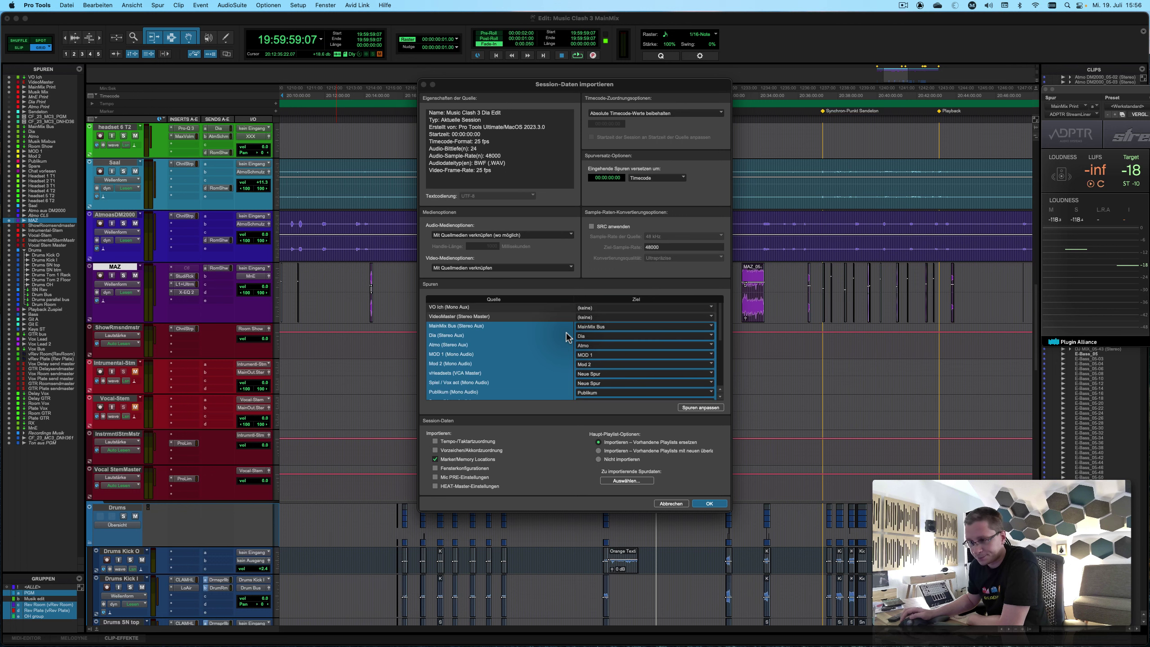
scroll(567, 335, "down", 1)
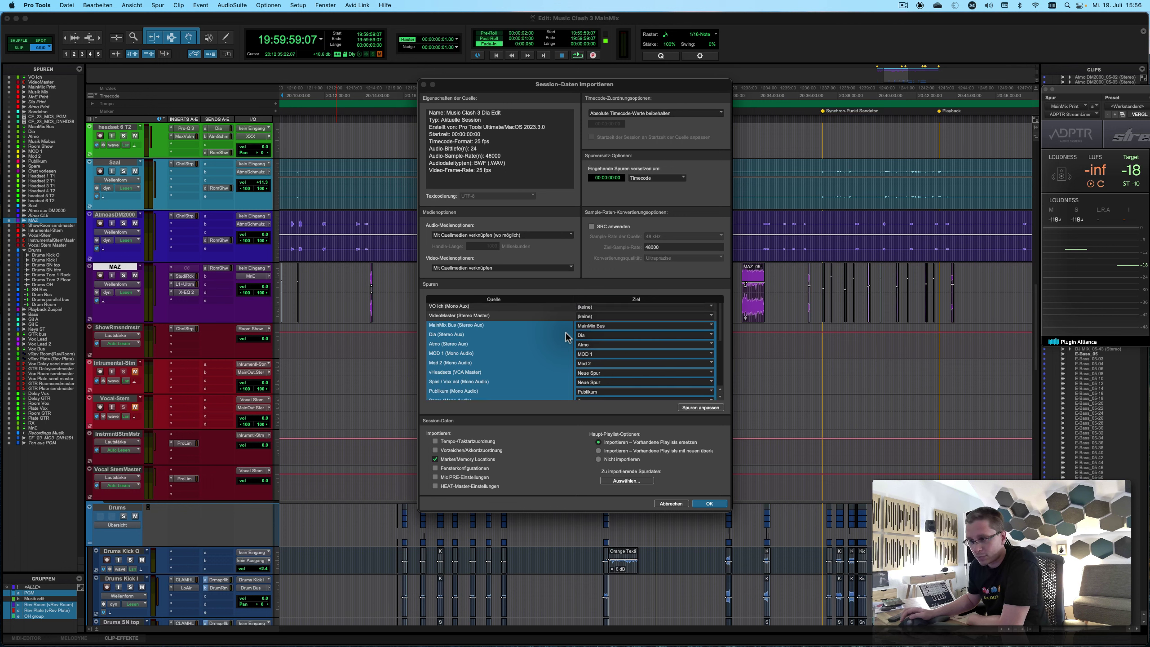
scroll(566, 332, "down", 2)
scroll(567, 333, "down", 2)
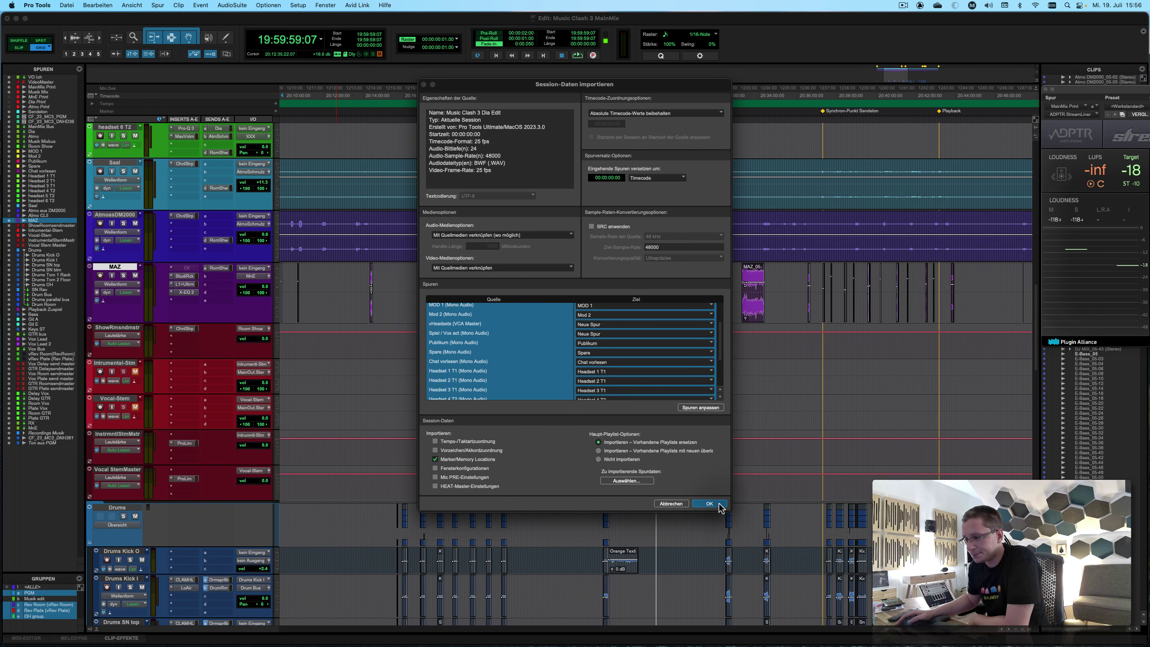
Choose the main playlist option that lays new playlists over the existing ones, and run the Dia Edit session data import.
left_click(680, 449)
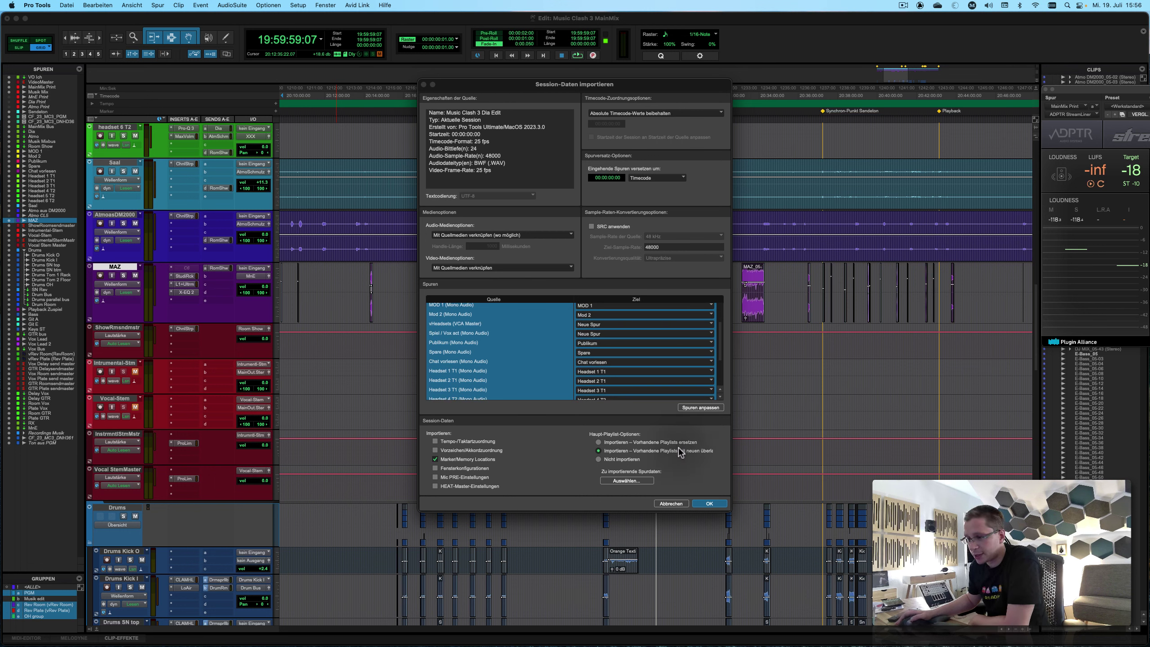
left_click(708, 503)
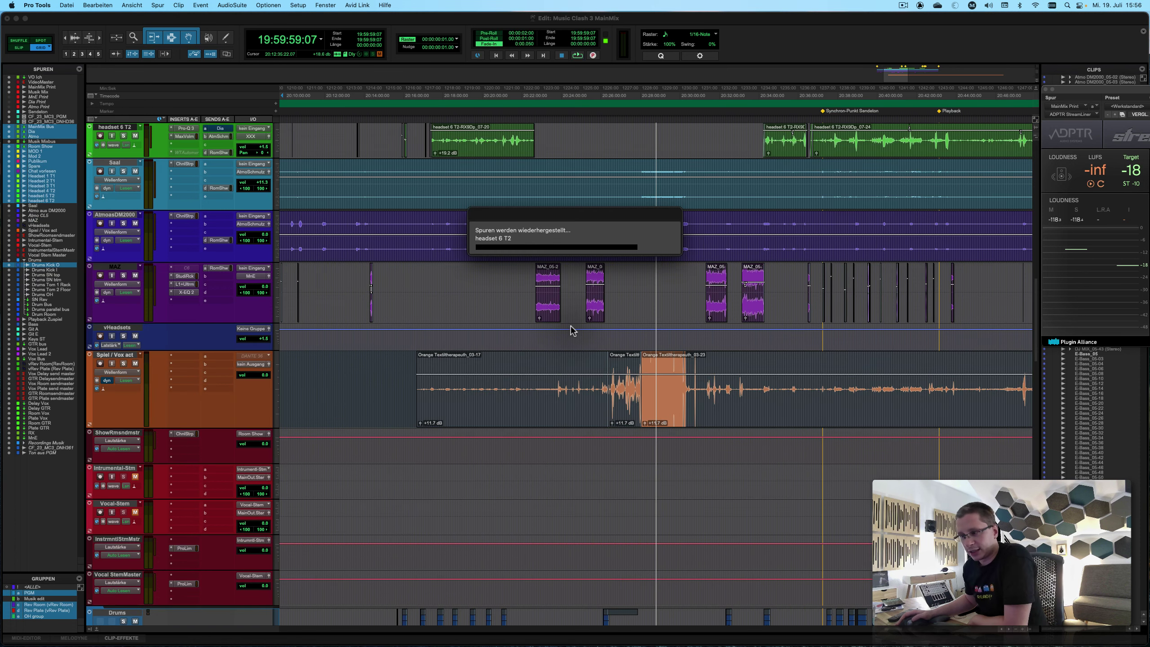
scroll(555, 311, "down", 5)
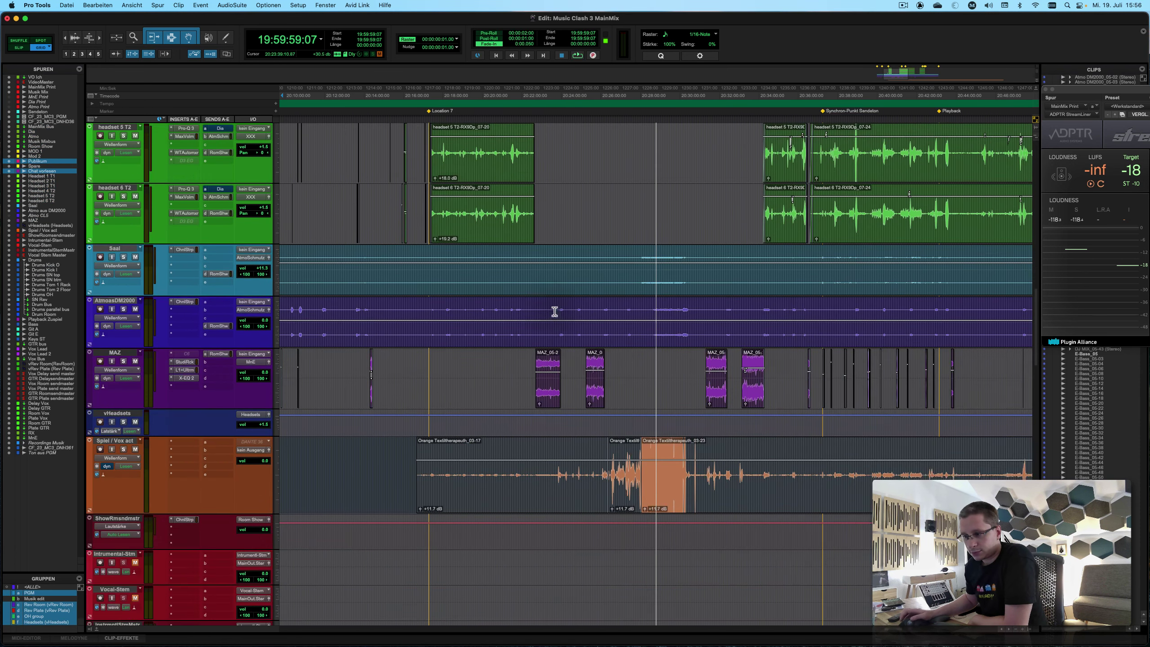
Hide the Spiel / Vox act track and move the vHeadsets VCA track between Mod 2 and Publikum.
left_click(127, 443)
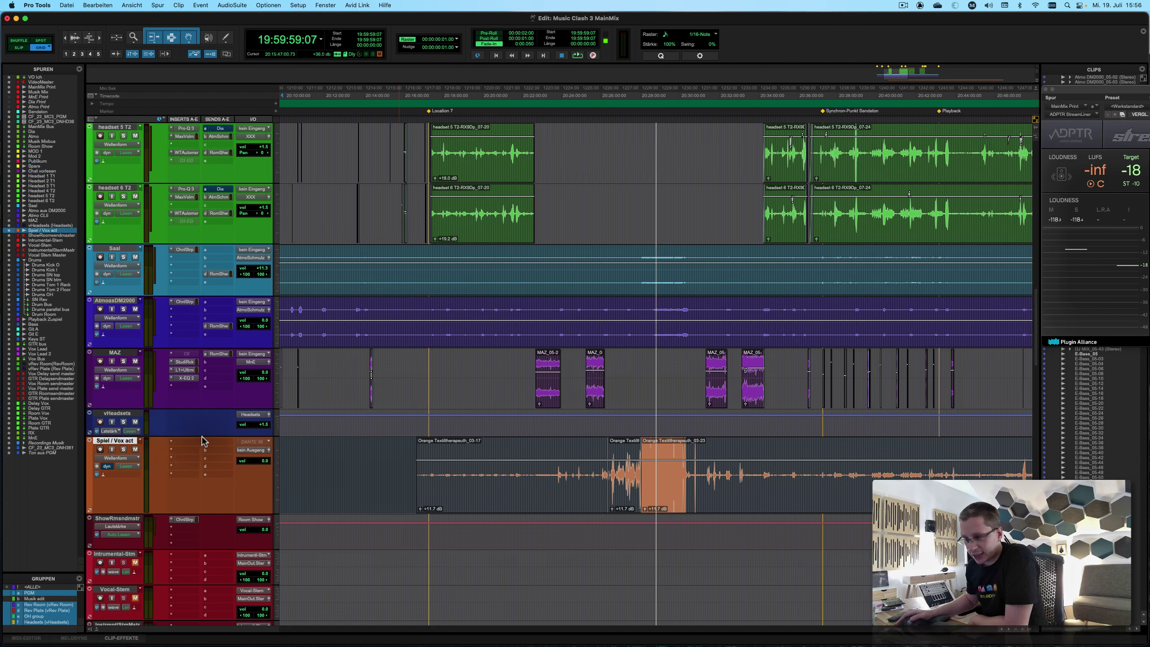
right_click(126, 441)
left_click(176, 454)
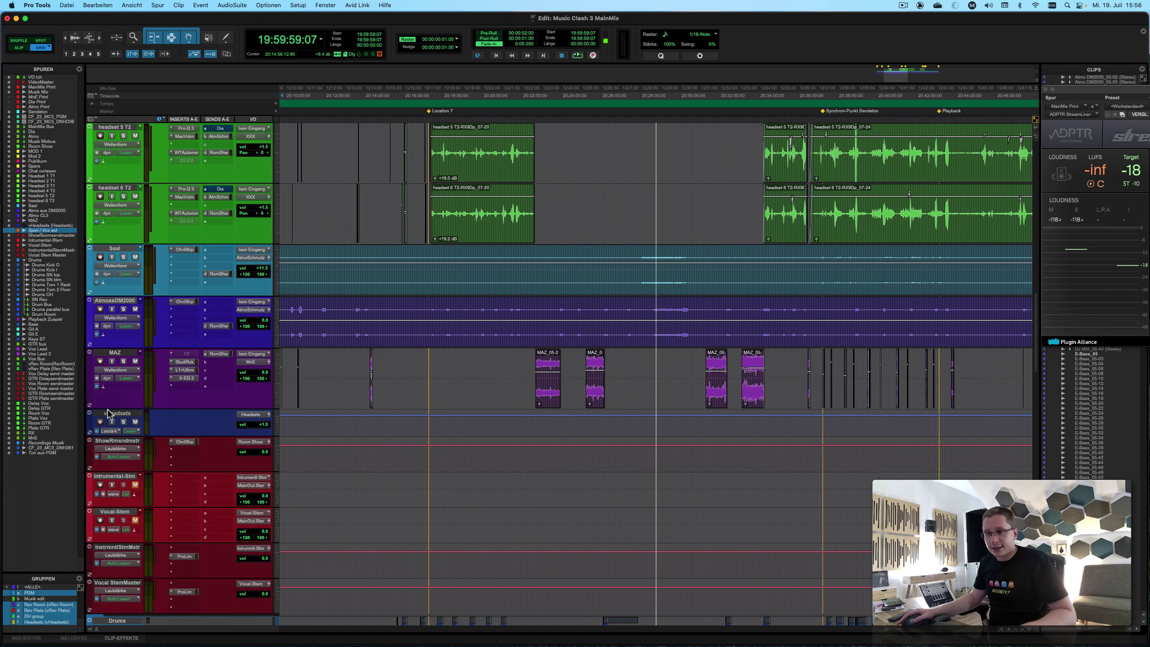
left_click_drag(107, 414, 147, 551)
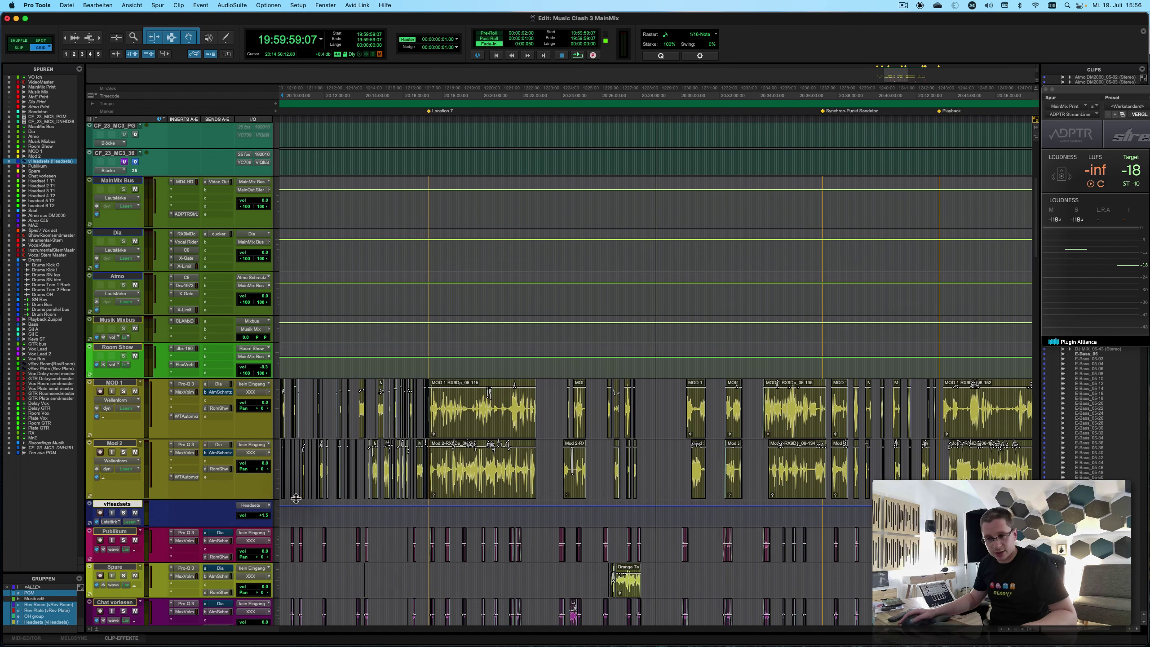
Examine the imported dialogue clips on the moderator, Publikum, Spare, Chat vorlesen and headset tracks across the whole program.
key("r")
key("t")
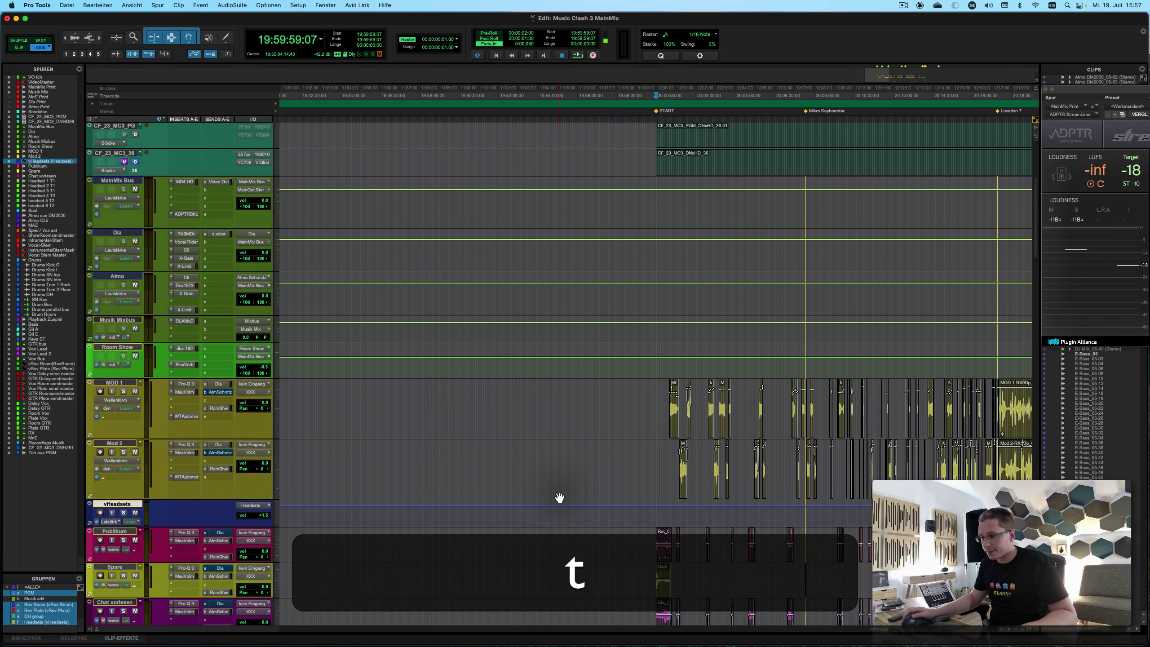
key("shift+r")
key("shift+r")
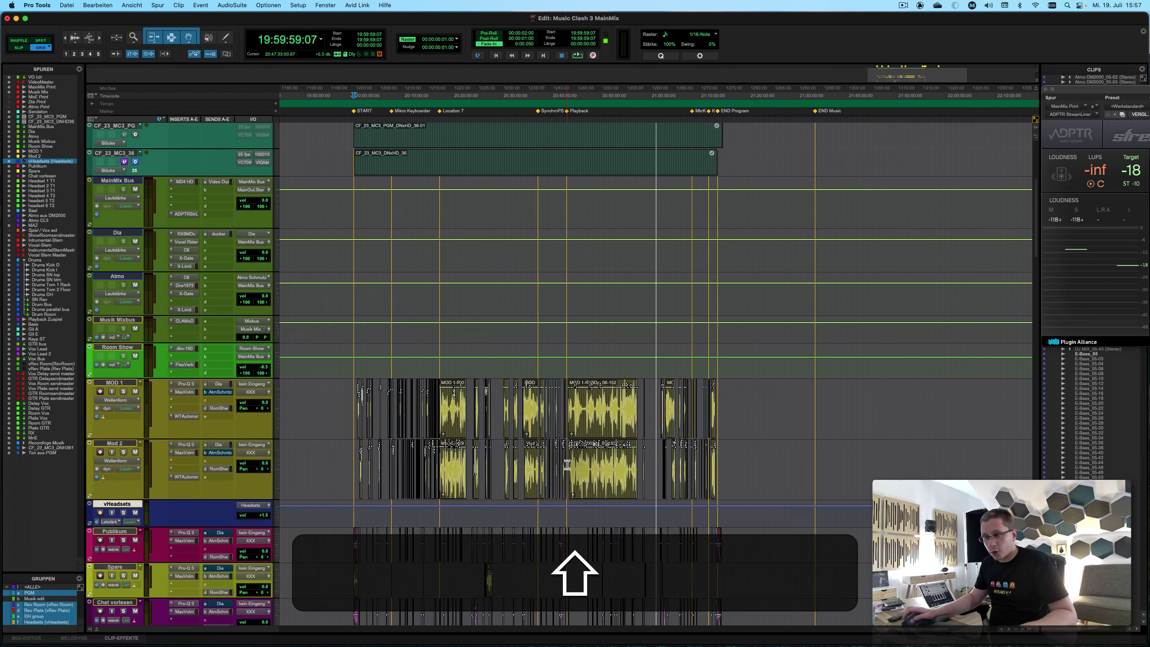
left_click(625, 403)
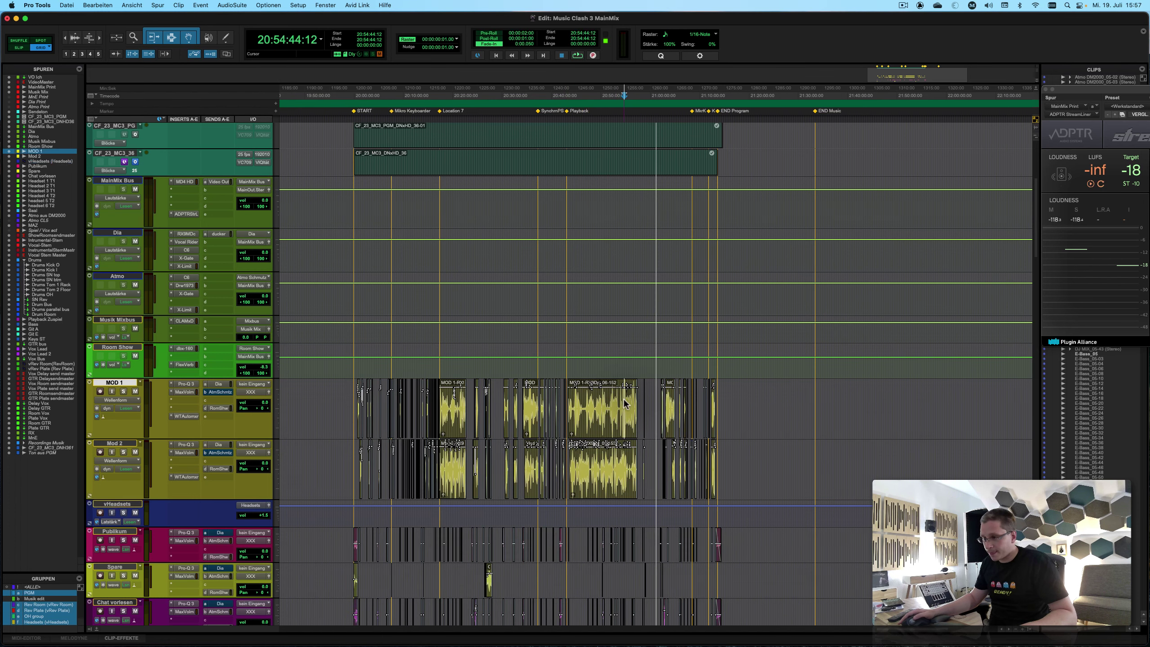
key("t")
left_click_drag(667, 408, 609, 408)
scroll(610, 399, "down", 5)
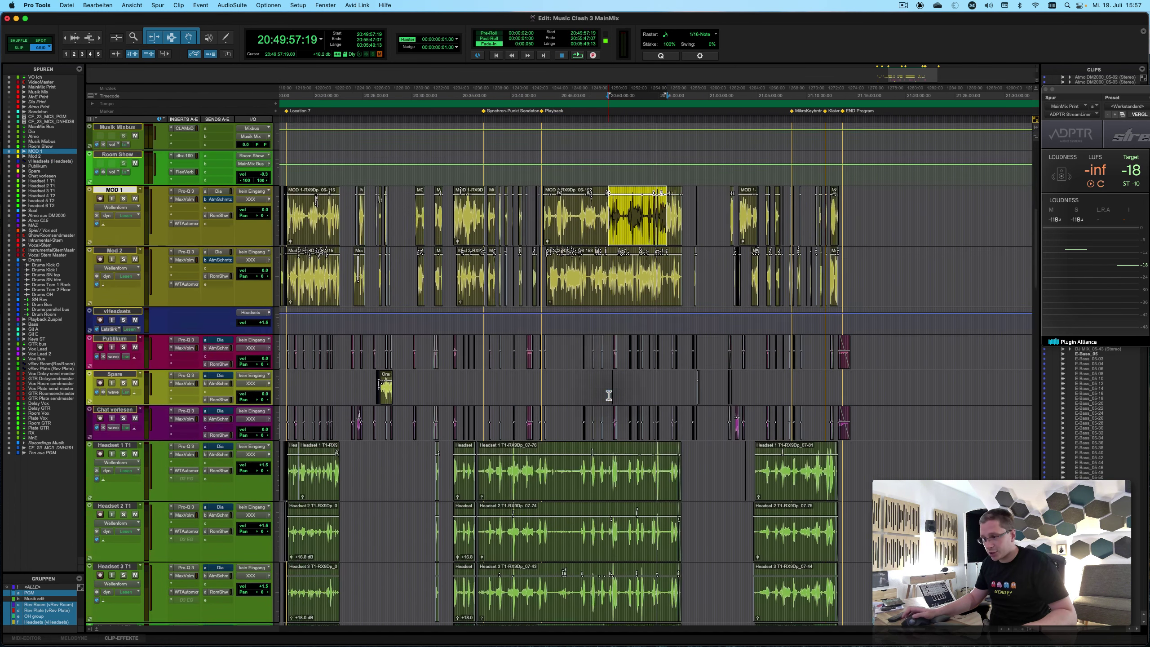
scroll(609, 395, "down", 6)
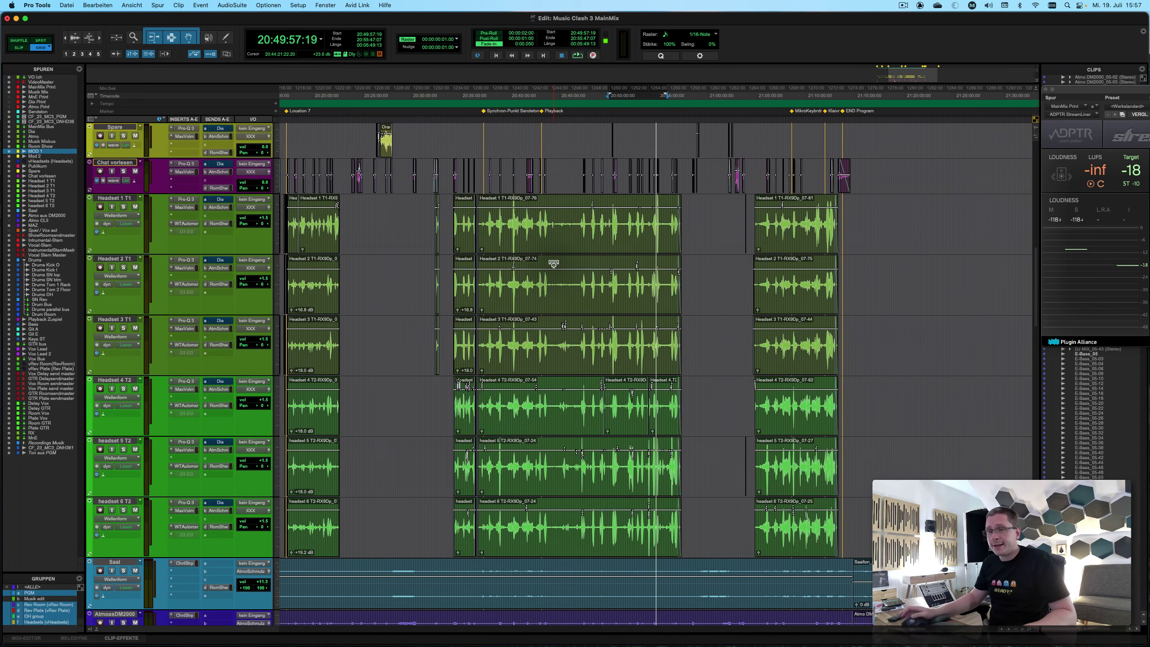
scroll(554, 263, "up", 6)
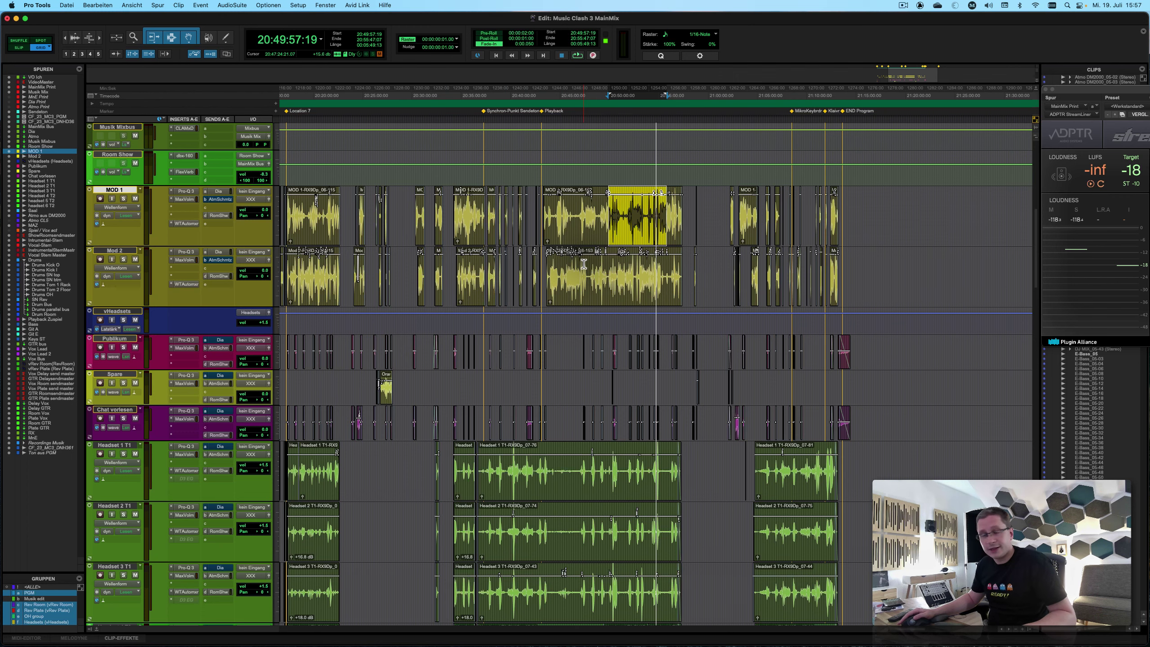
key("r")
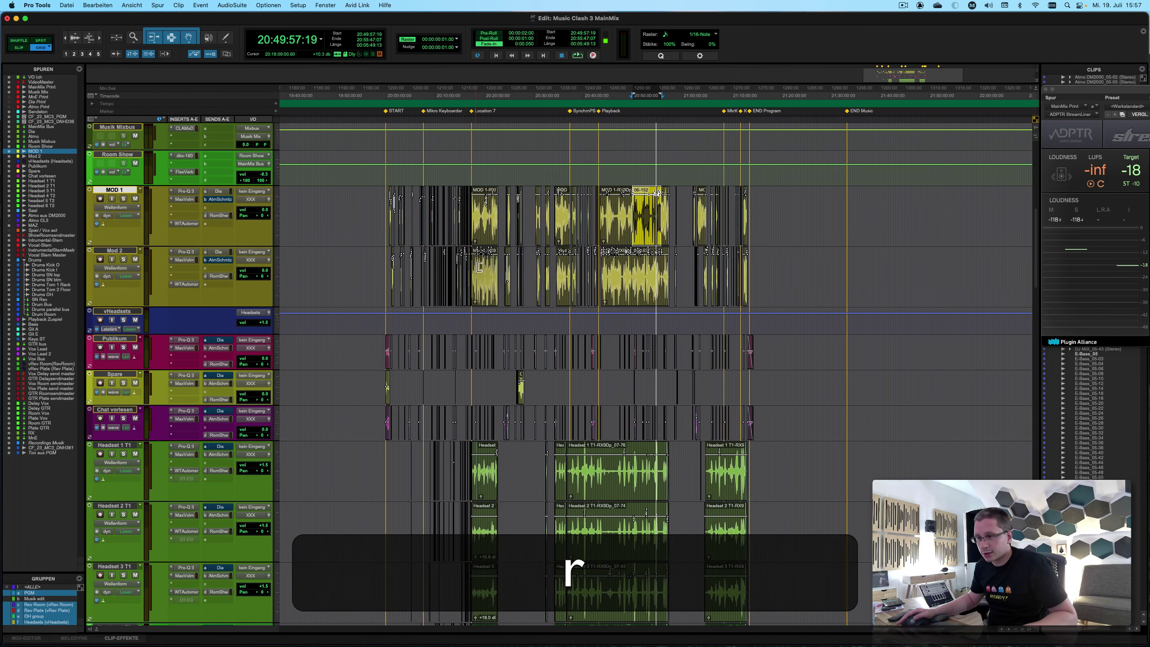
left_click(483, 267)
key("t")
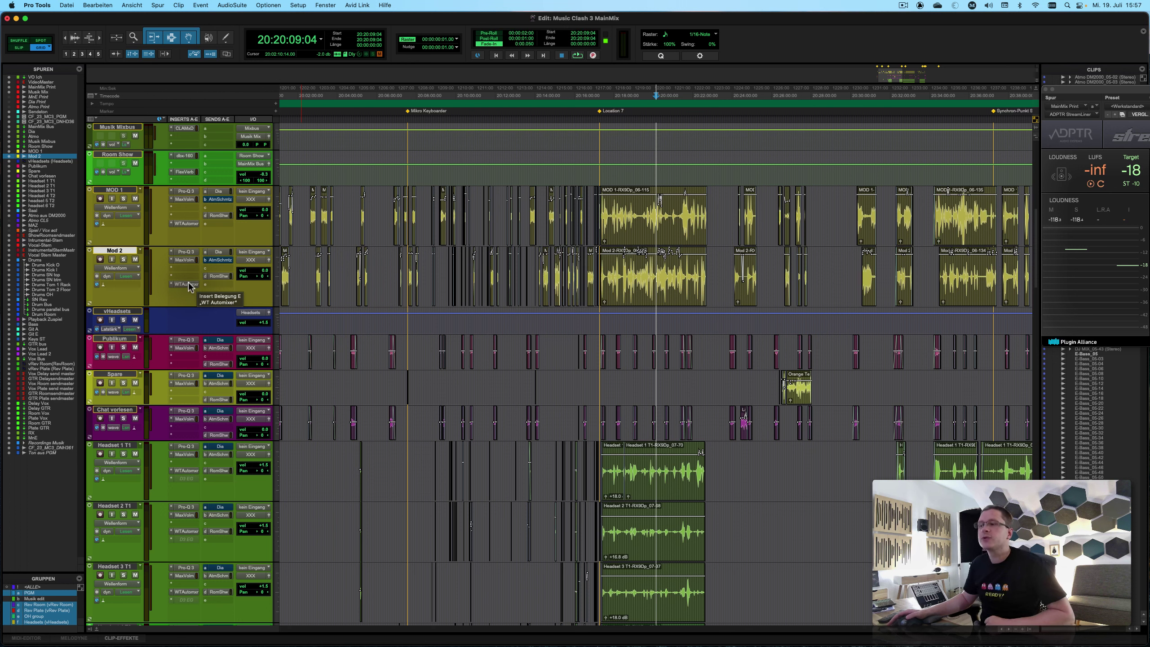
View the WTAutomixer insert on the Mod 2 track with its moderator and headset channels, and close it.
left_click(186, 284)
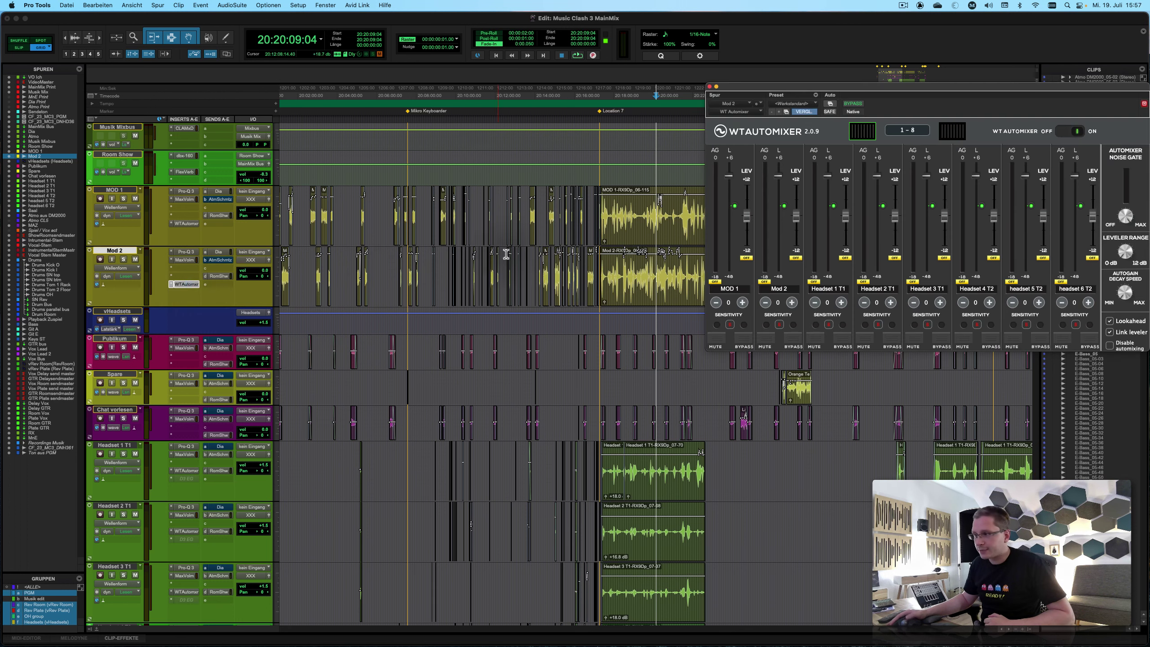
left_click_drag(794, 90, 540, 80)
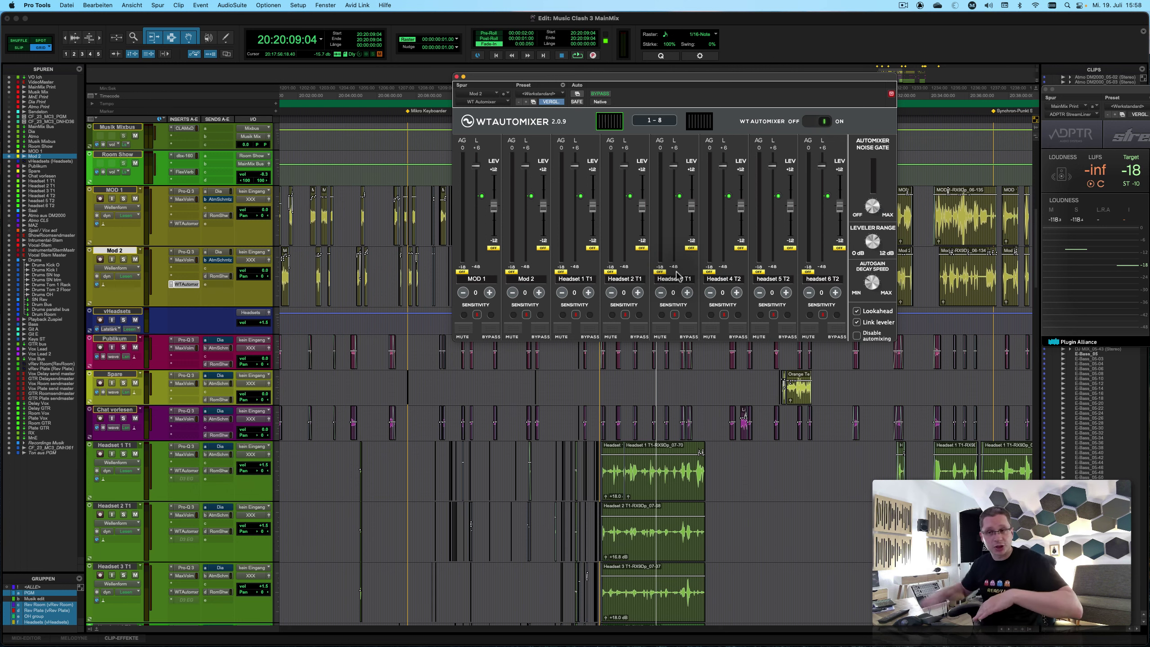
left_click(459, 79)
scroll(601, 367, "down", 3)
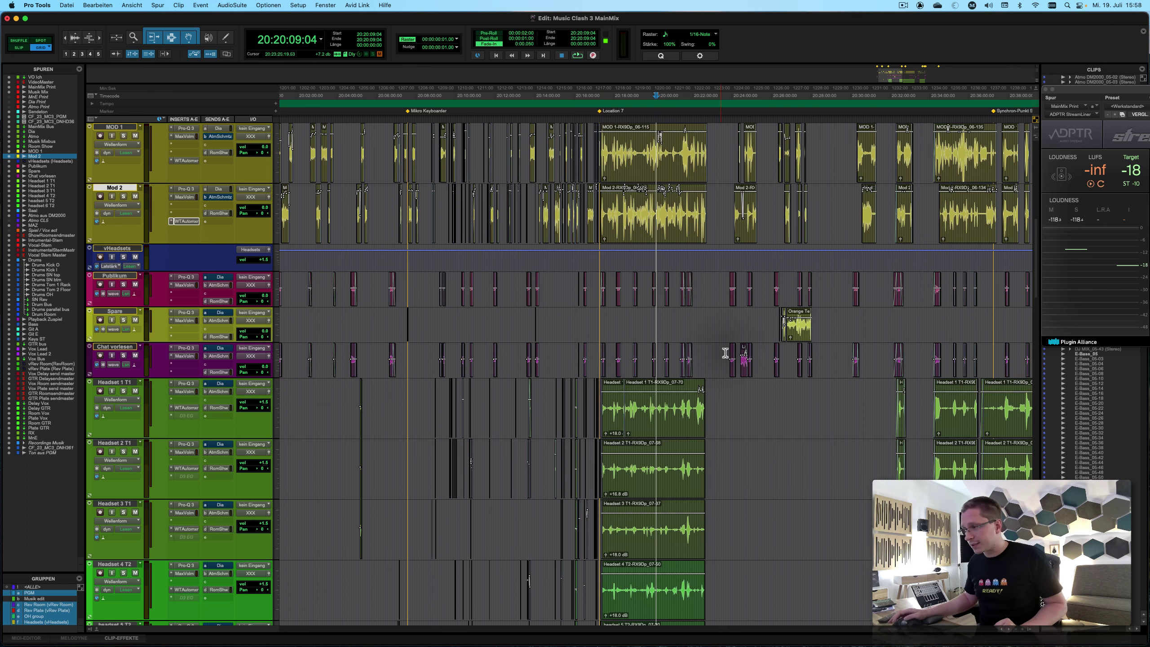
scroll(734, 346, "up", 2)
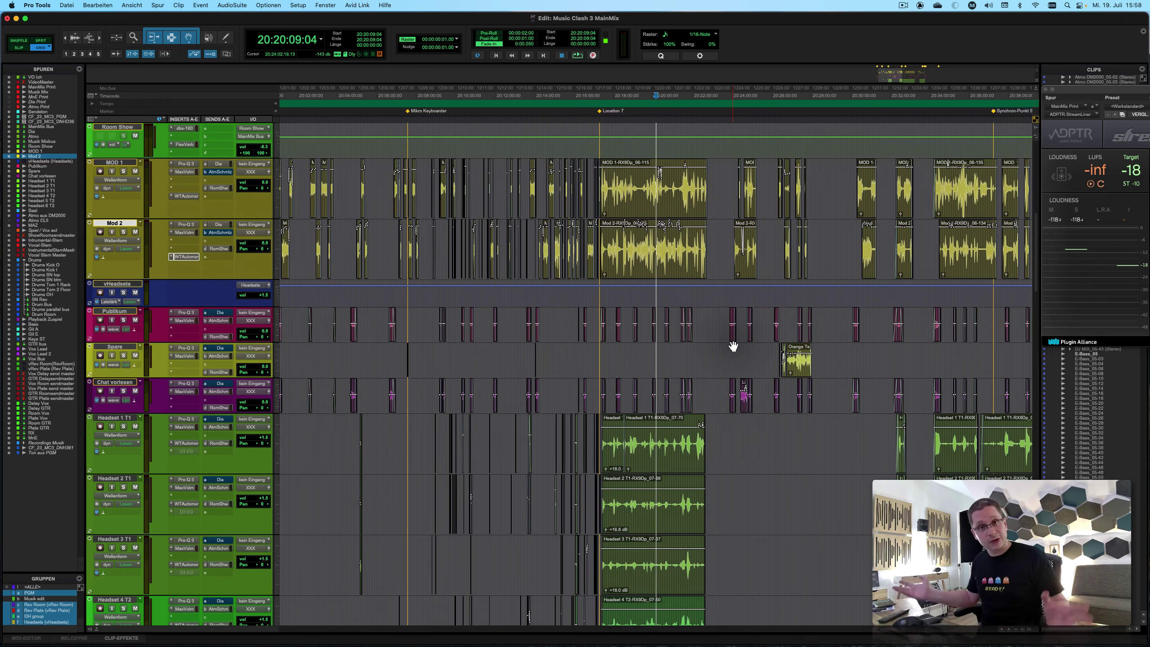
scroll(733, 347, "down", 2)
scroll(733, 345, "up", 2)
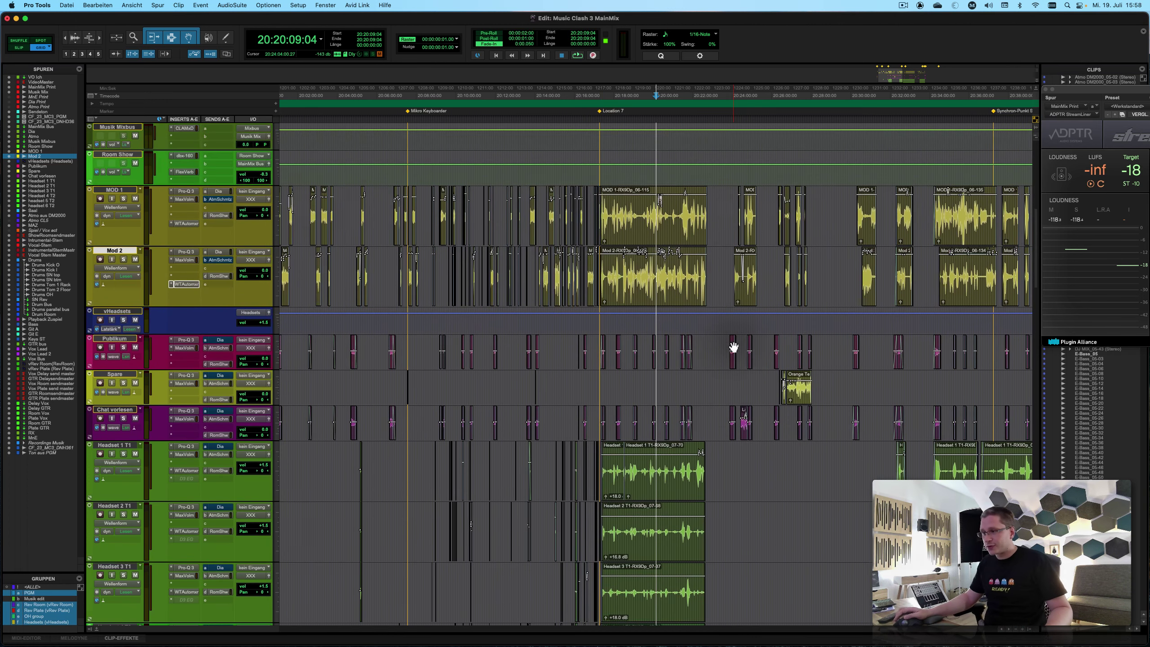
scroll(734, 346, "up", 2)
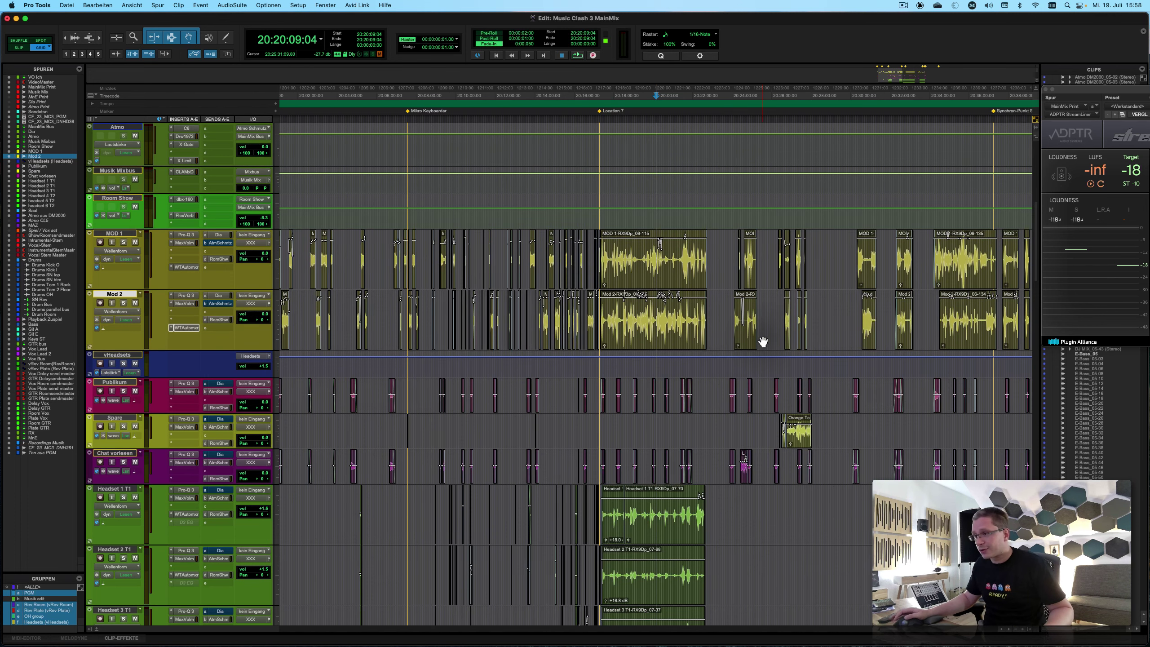
scroll(763, 342, "down", 3)
scroll(763, 342, "up", 6)
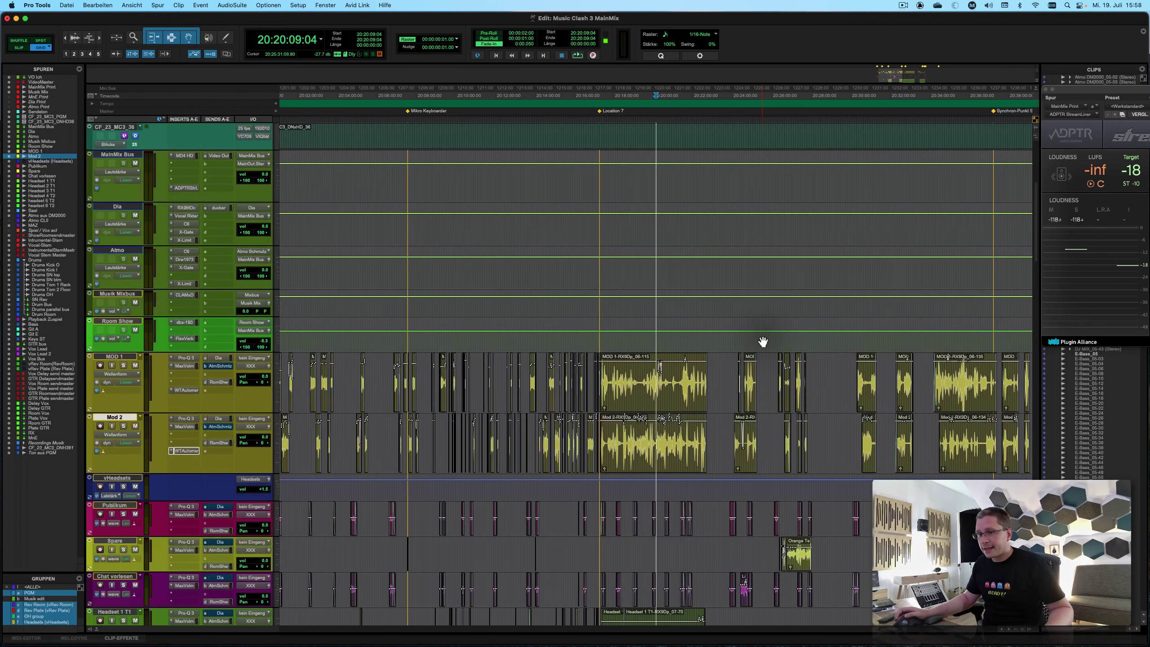
Examine the markers and dialogue edits near the END Program marker and back along the timeline to START.
key("r")
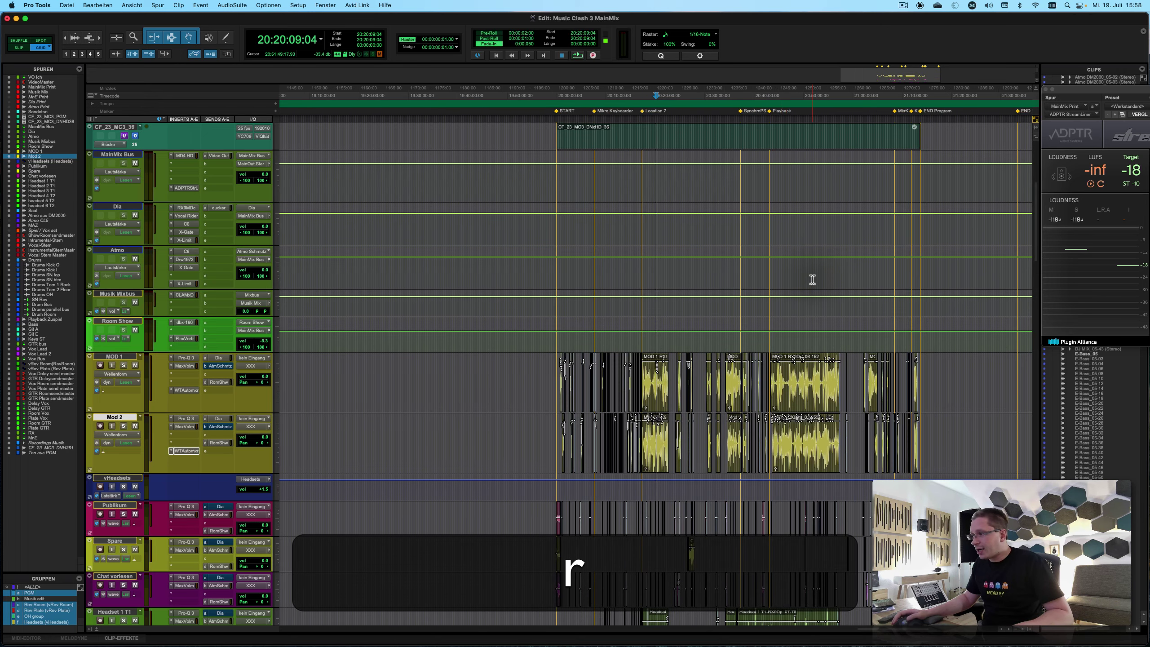
left_click(897, 223)
key("t")
key("t")
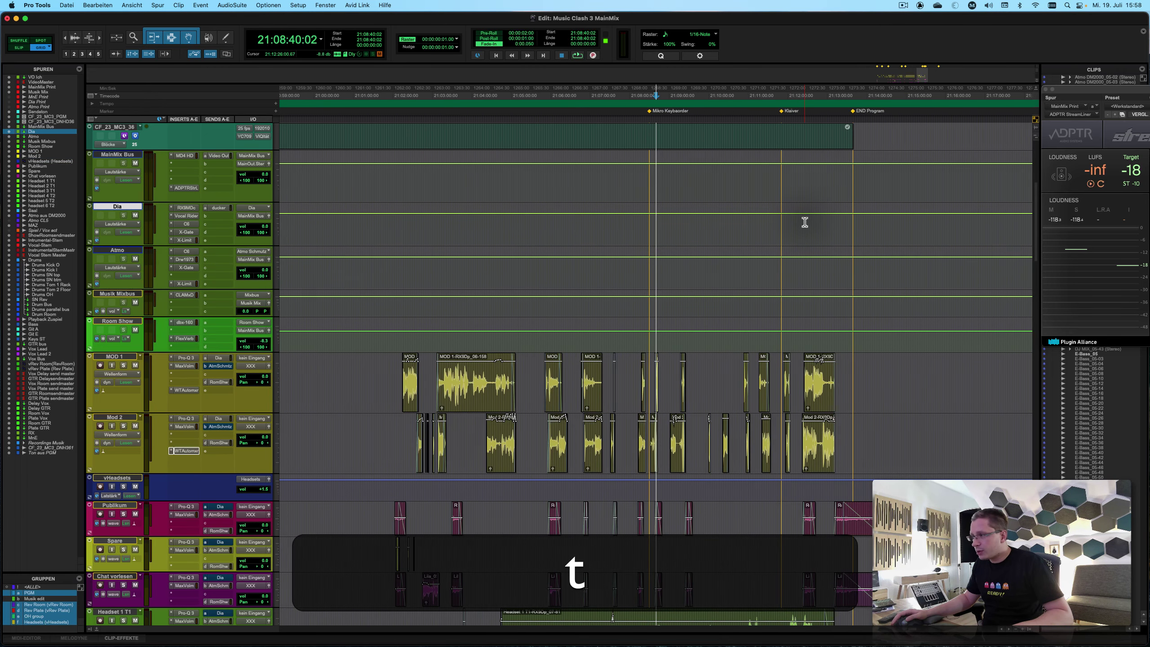
key("r")
key("r")
scroll(601, 192, "left", 5)
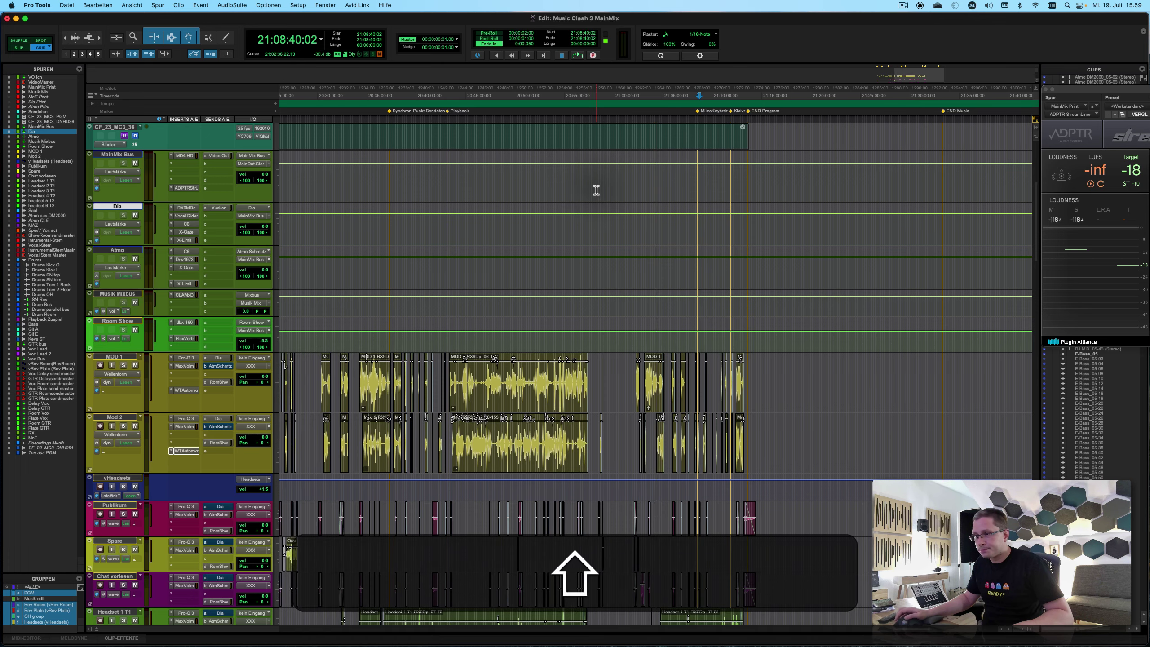
scroll(596, 191, "left", 4)
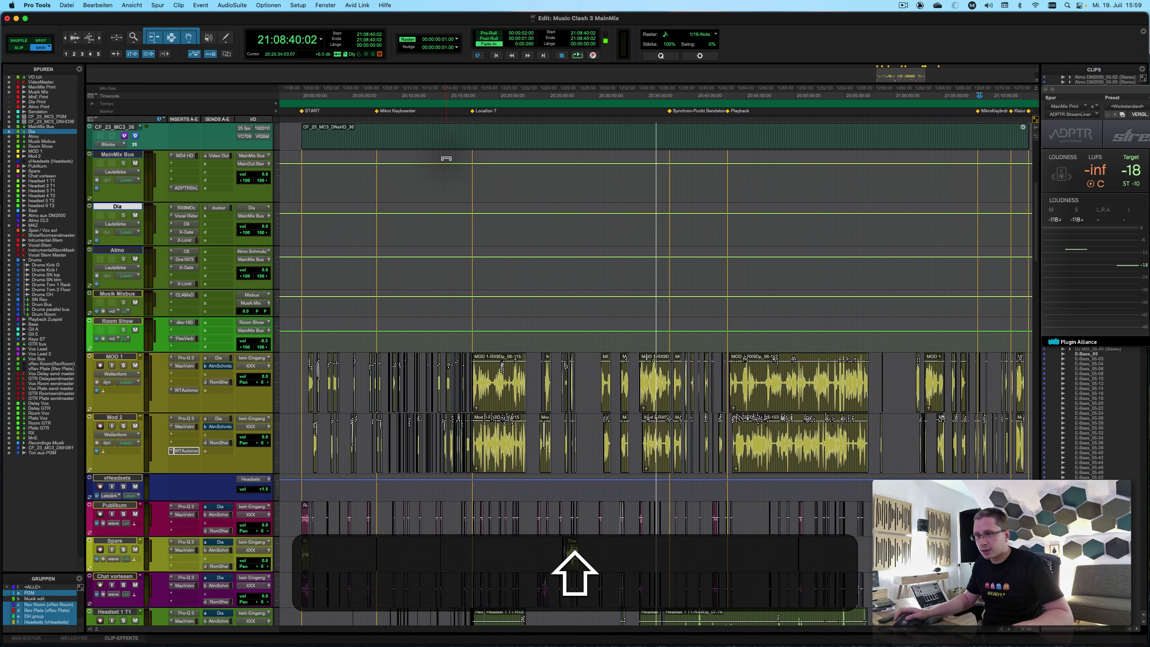
Inspect the timeline around the Synchron-Punkt Sendeton marker and place the edit cursor at the Playback marker to view the dialogue clips there.
left_click(674, 174)
key("t")
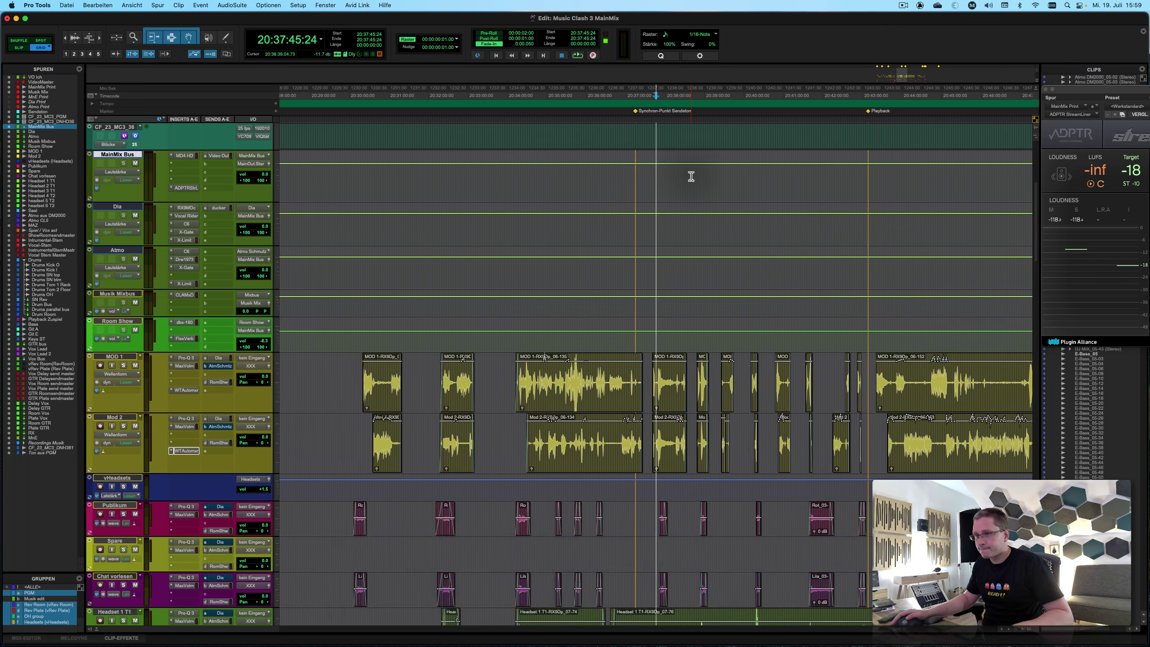
key("r")
left_click(760, 175)
key("t")
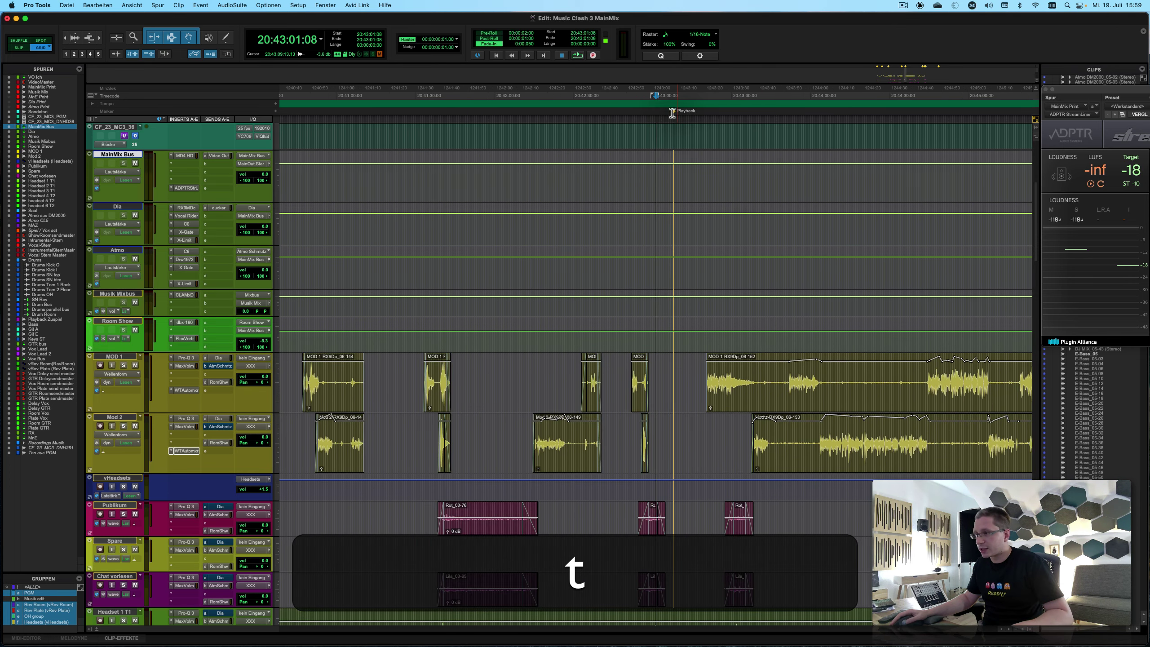
key("t")
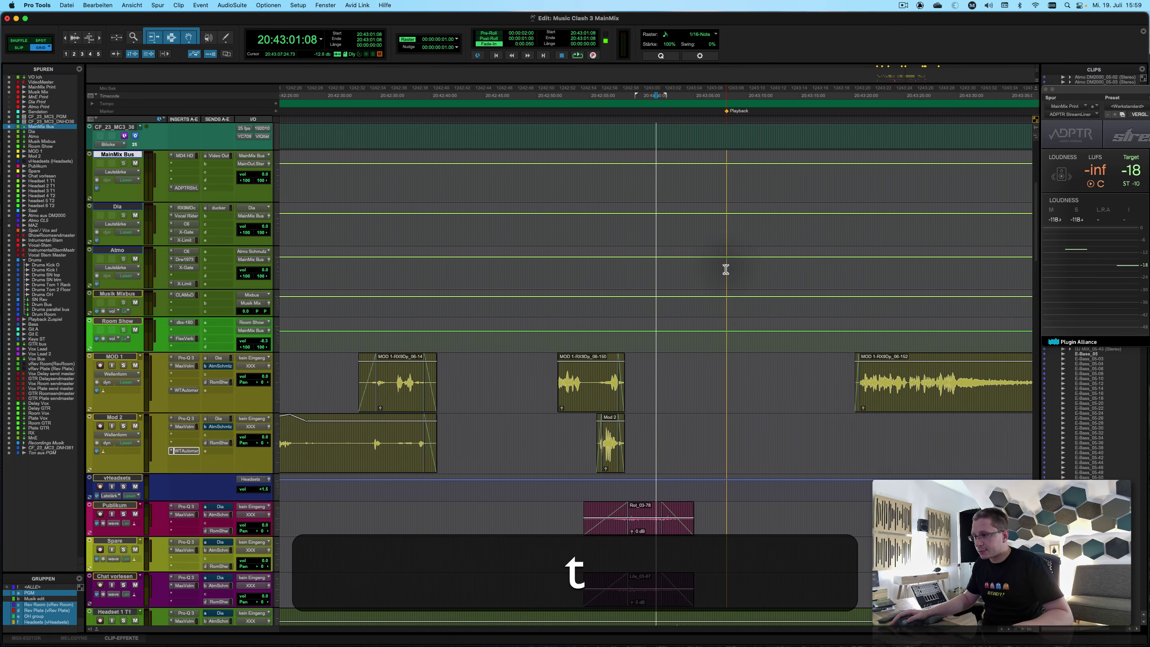
left_click(726, 269)
key("shift+r")
scroll(726, 269, "right", 3)
scroll(726, 269, "down", 10)
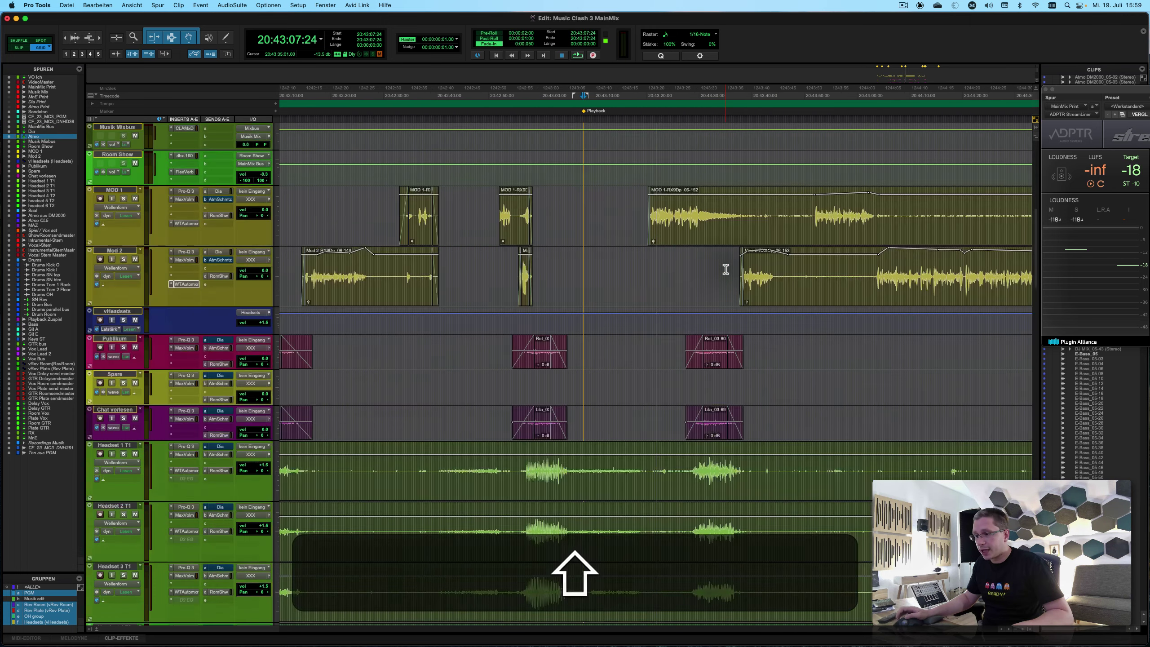
Examine the guitar, bass, vocal, drum and MAZ clips on the music tracks around the Playback marker.
scroll(726, 269, "down", 15)
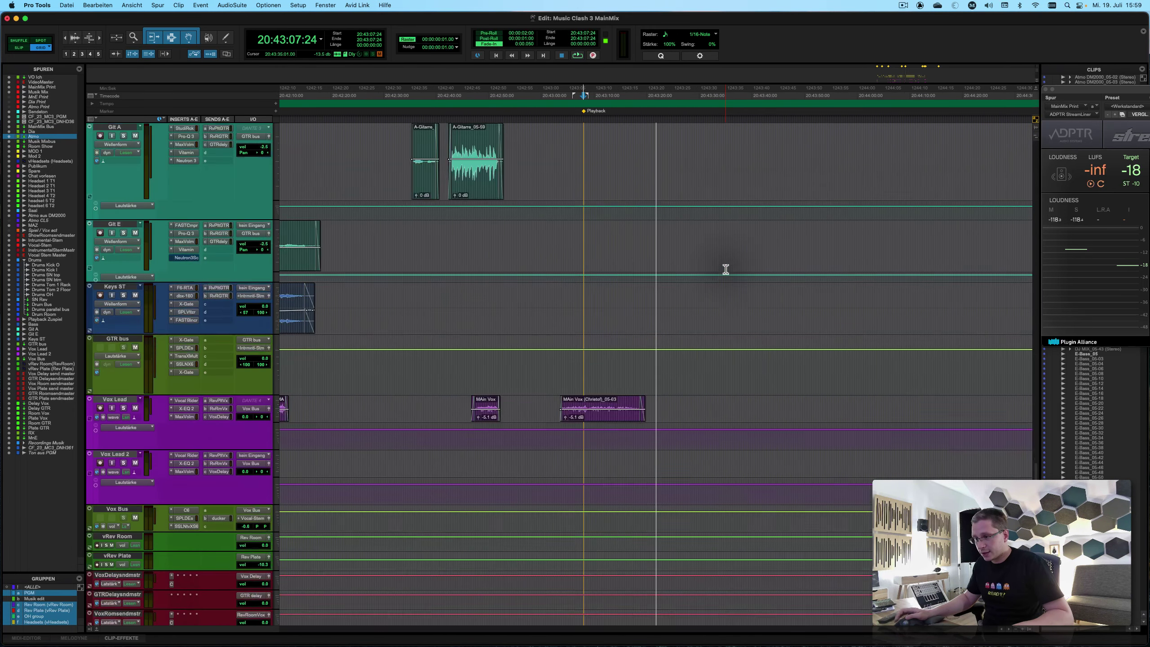
scroll(726, 269, "down", 5)
scroll(726, 269, "up", 15)
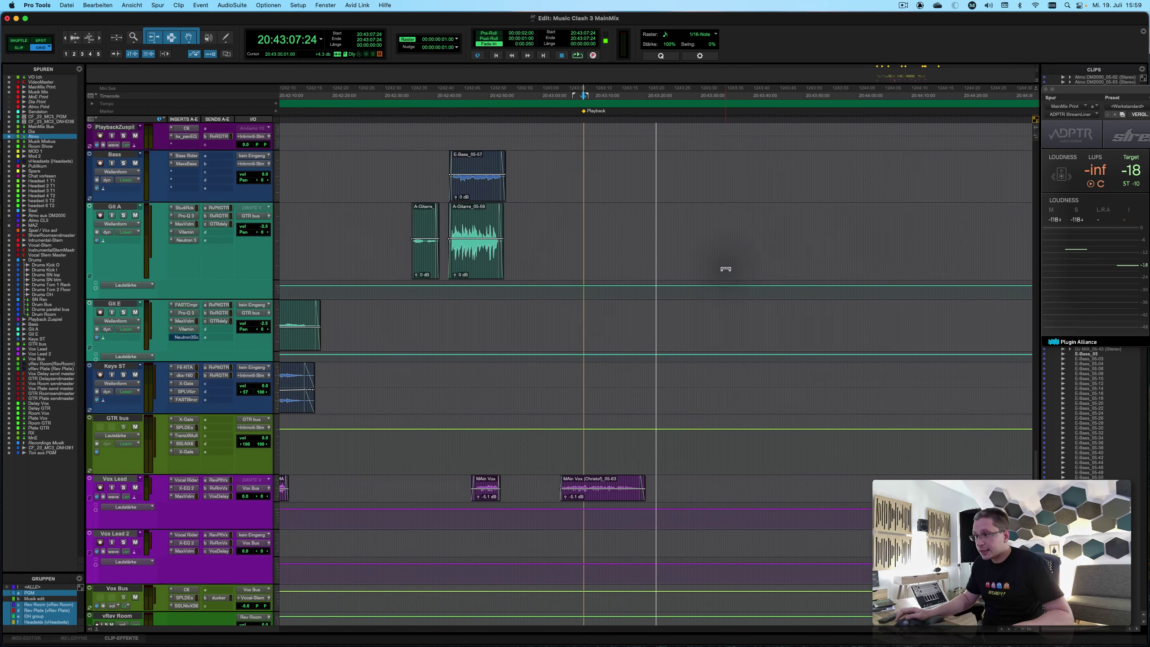
scroll(726, 269, "up", 20)
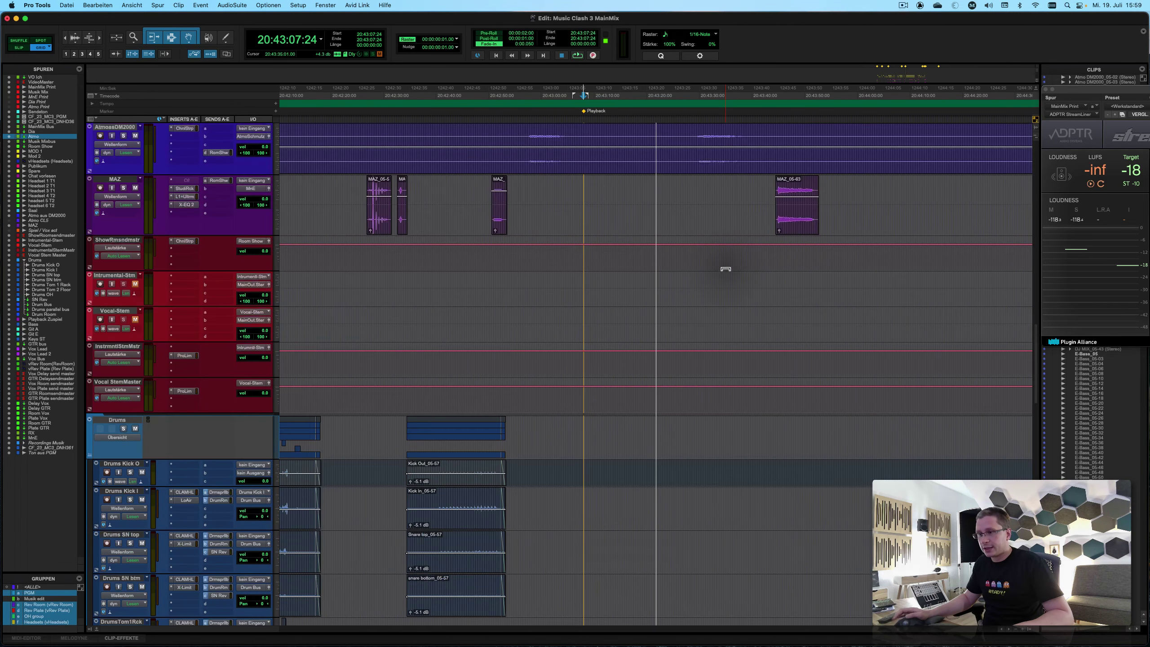
scroll(726, 269, "down", 3)
key("r")
key("r")
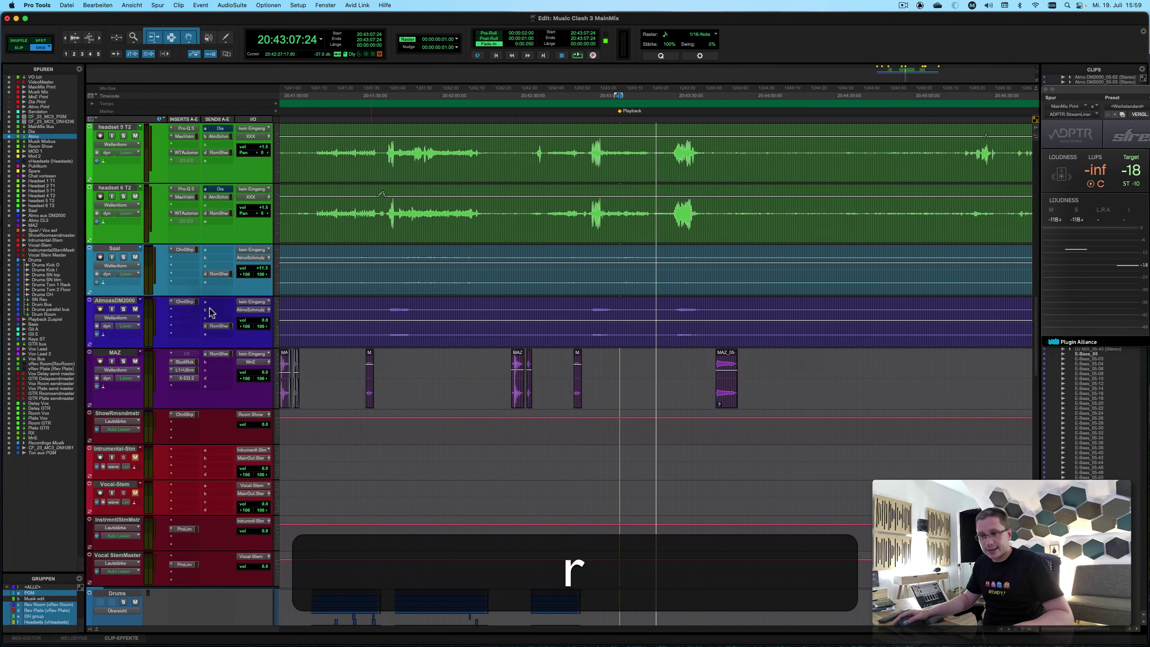
Select the MAZ track as the insertion point and choose Einspieler Zusatz.ptx as the source for importing session data.
left_click(113, 353)
left_click(66, 5)
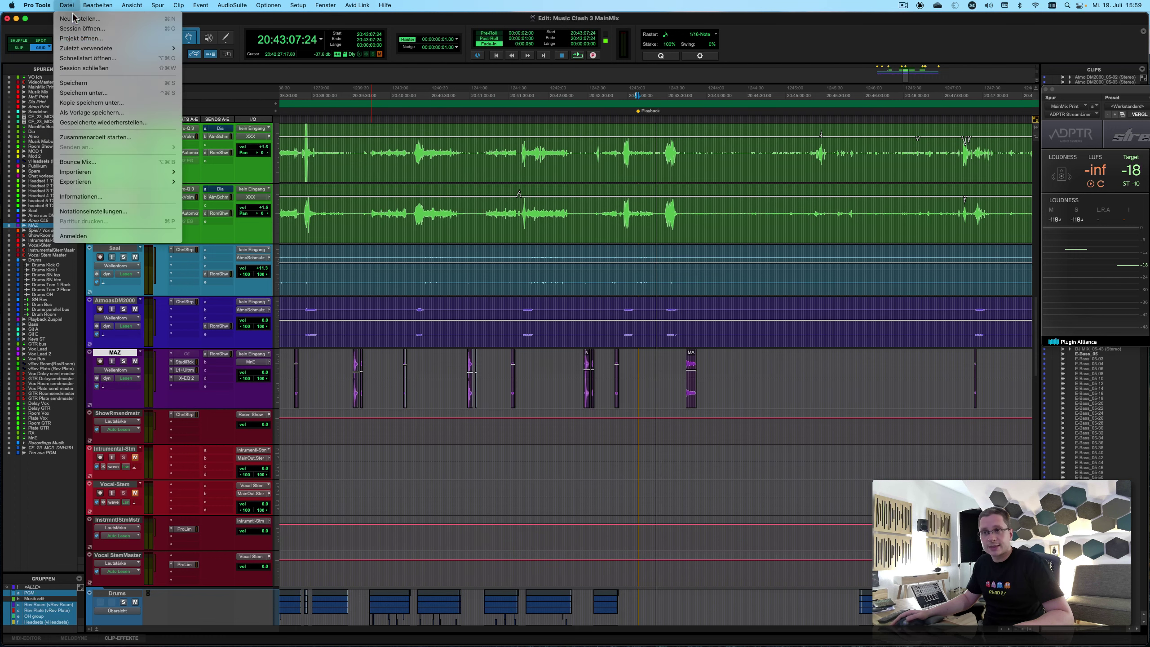
left_click(561, 109)
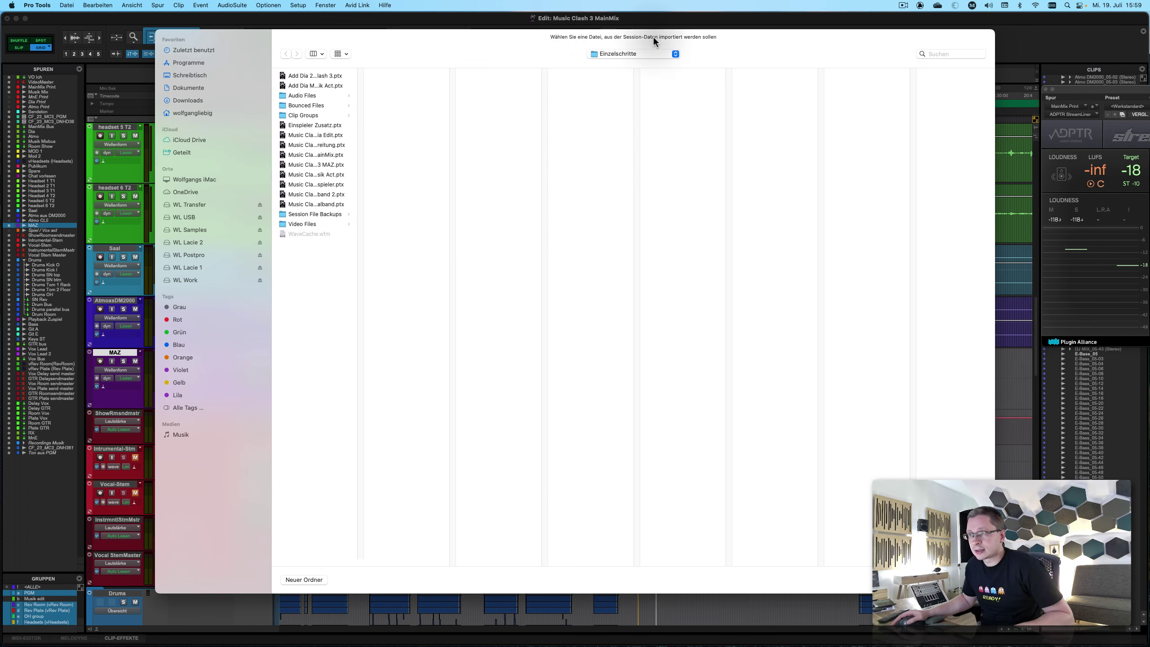
left_click(633, 54)
left_click(530, 34)
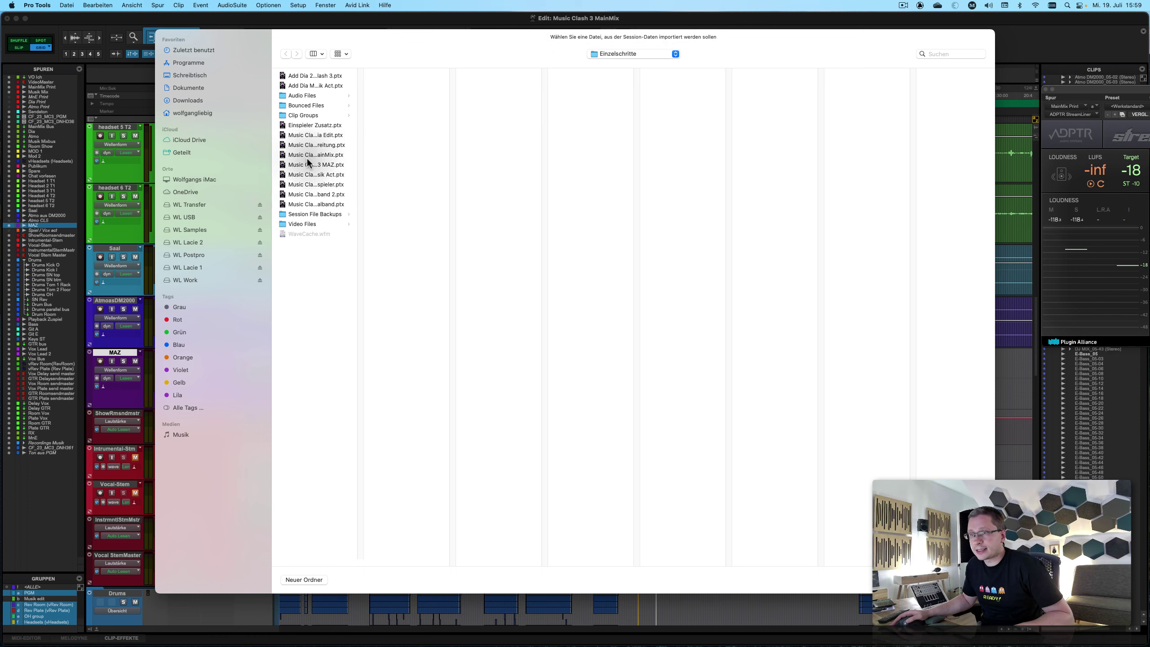
left_click(329, 125)
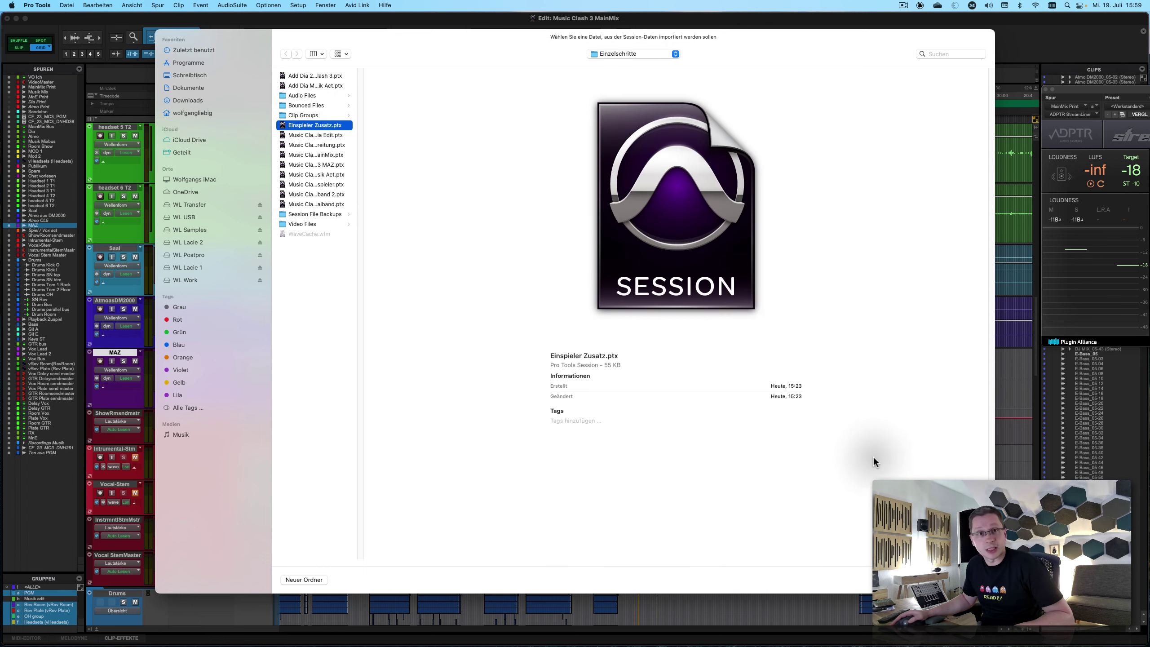
key("Return")
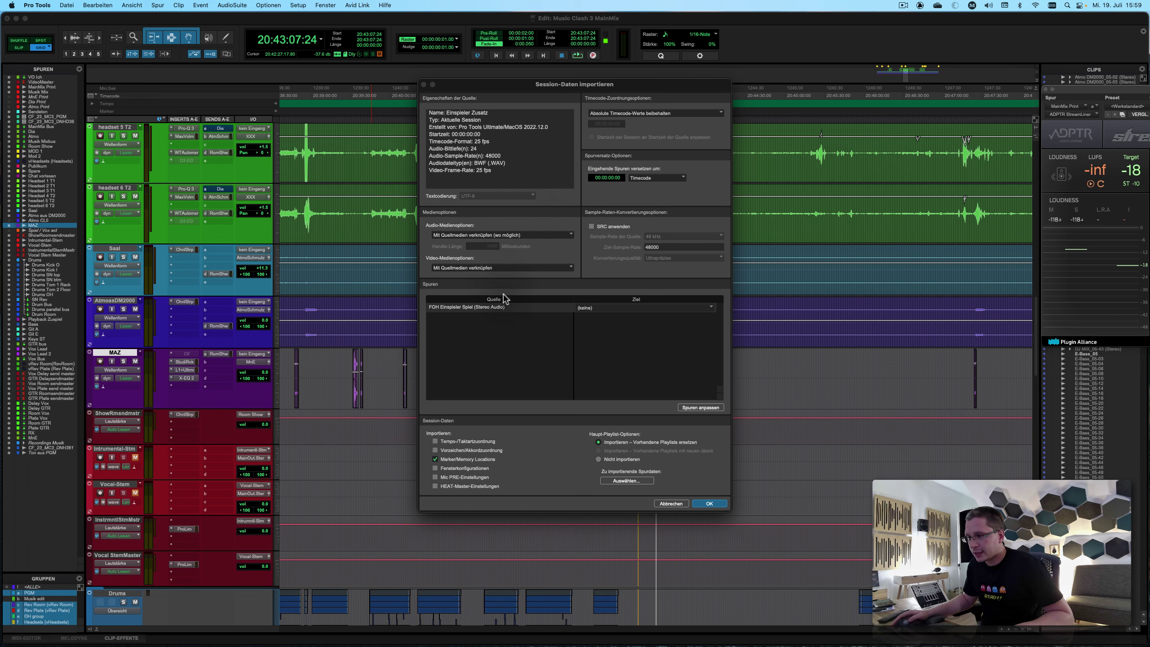
Import the stereo FOH Einspieler Spiel track as a new track with the session markers, and enlarge its track height.
left_click(629, 307)
left_click(624, 320)
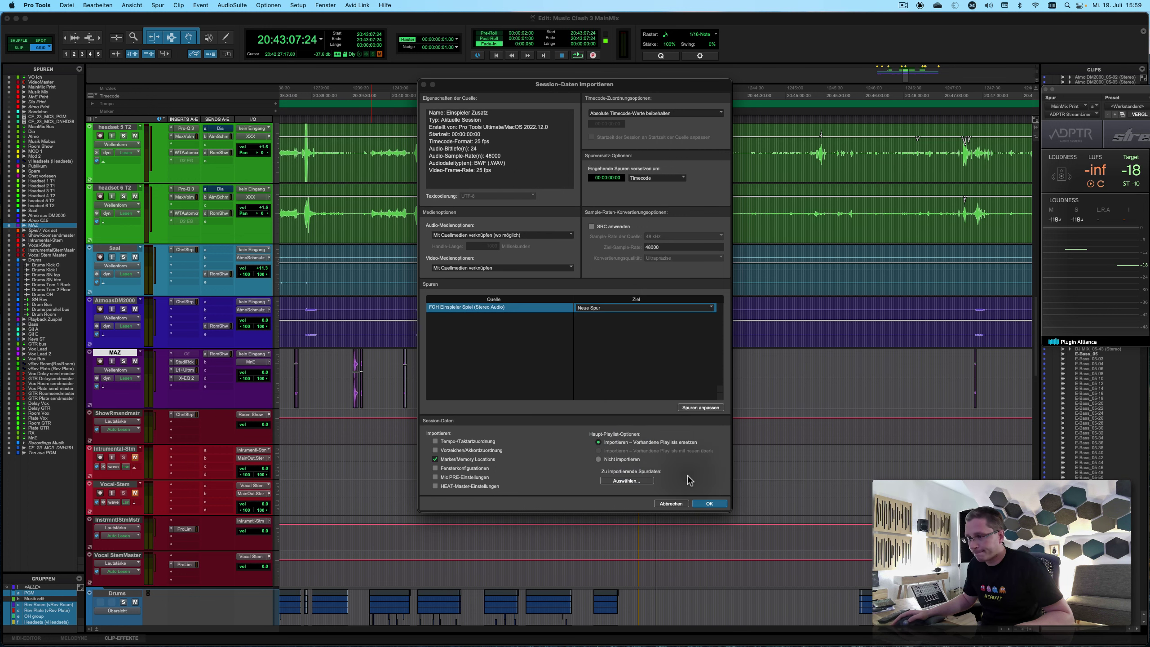
left_click(705, 504)
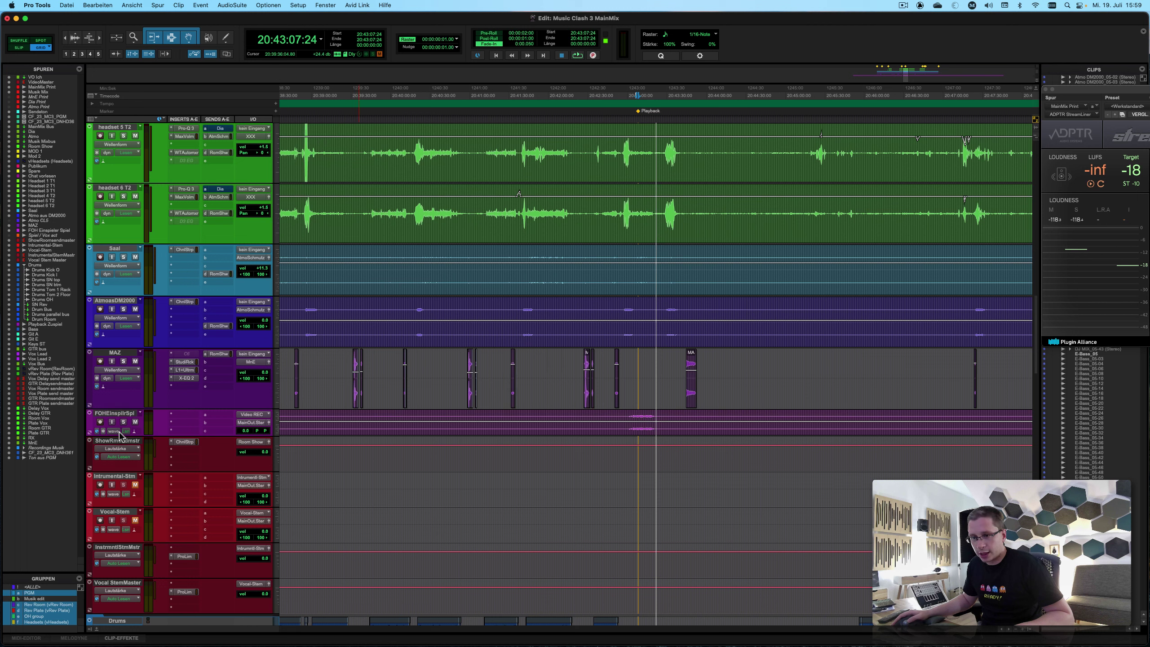
left_click_drag(118, 434, 115, 481)
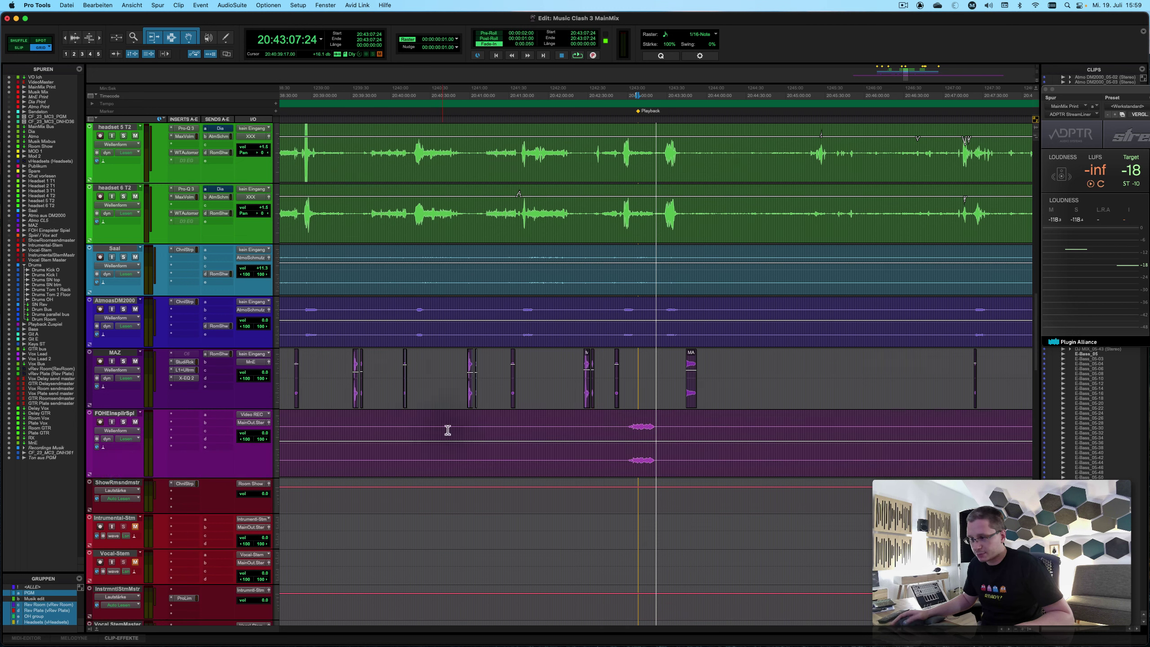
Select the FOH Einspieler passage around the Playback marker and separate it into its own clip.
left_click(476, 427)
left_click_drag(650, 428, 675, 432)
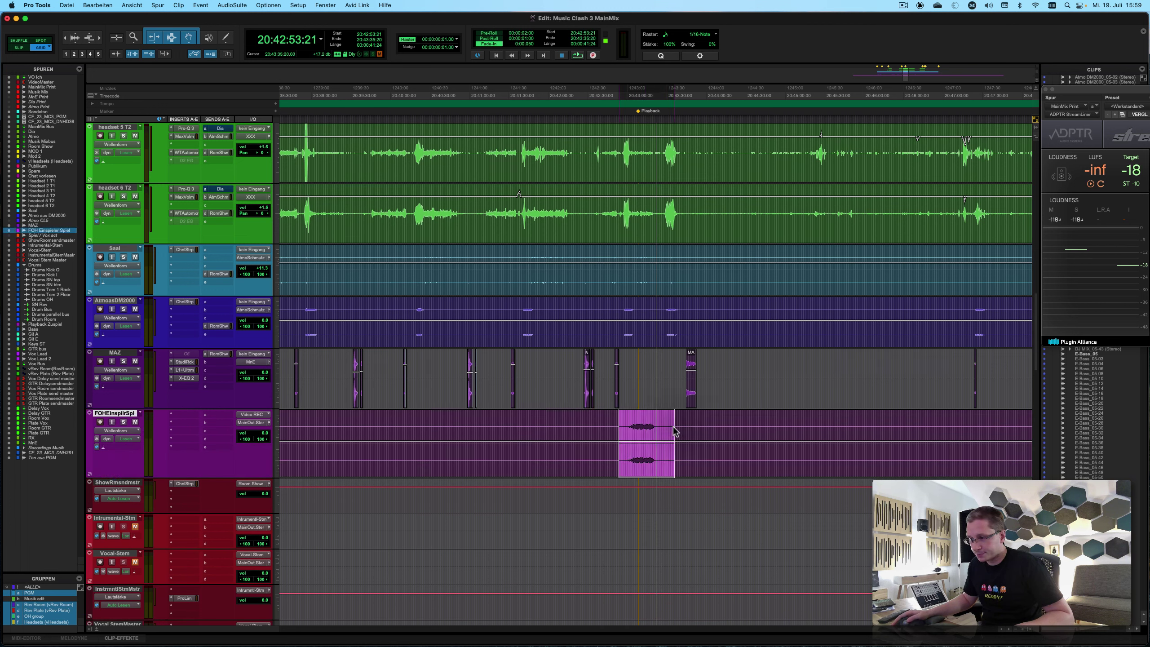
key("b")
Delete the long FOH Einspieler clip that follows the separated Playback passage.
key("r")
key("r")
key("r")
key("r")
key("r")
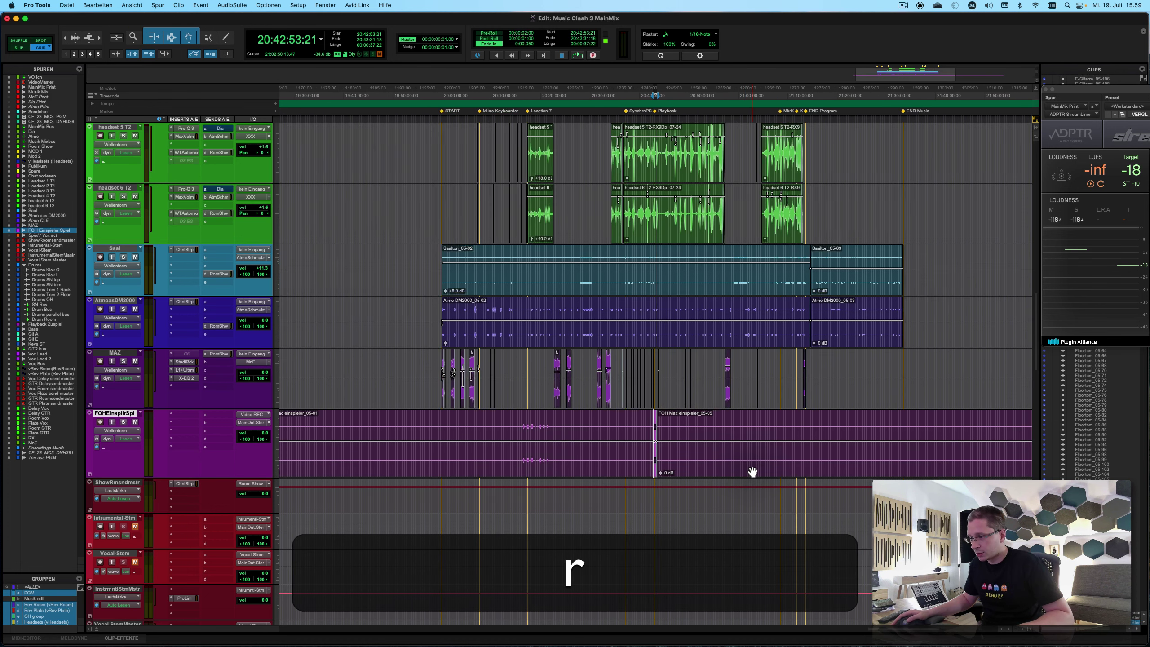
key("r")
left_click(824, 467)
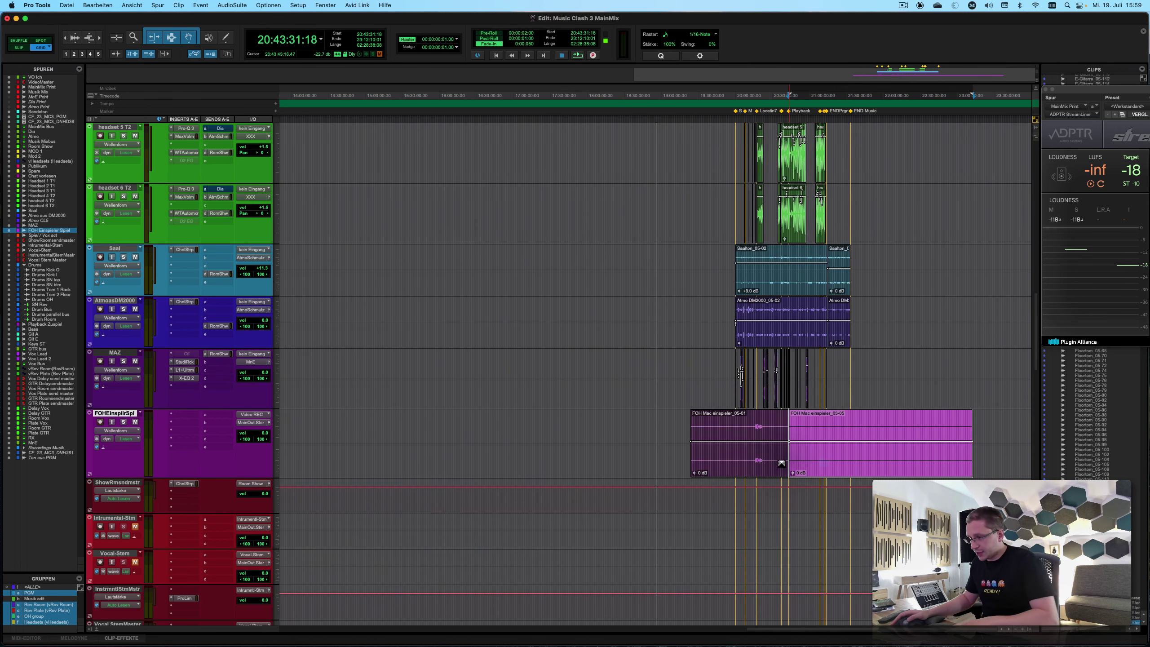
key("BackSpace")
Trim the earlier FOH Einspieler clip to the passage with audible signal around the Location 7 marker.
key("t")
key("t")
key("t")
key("t")
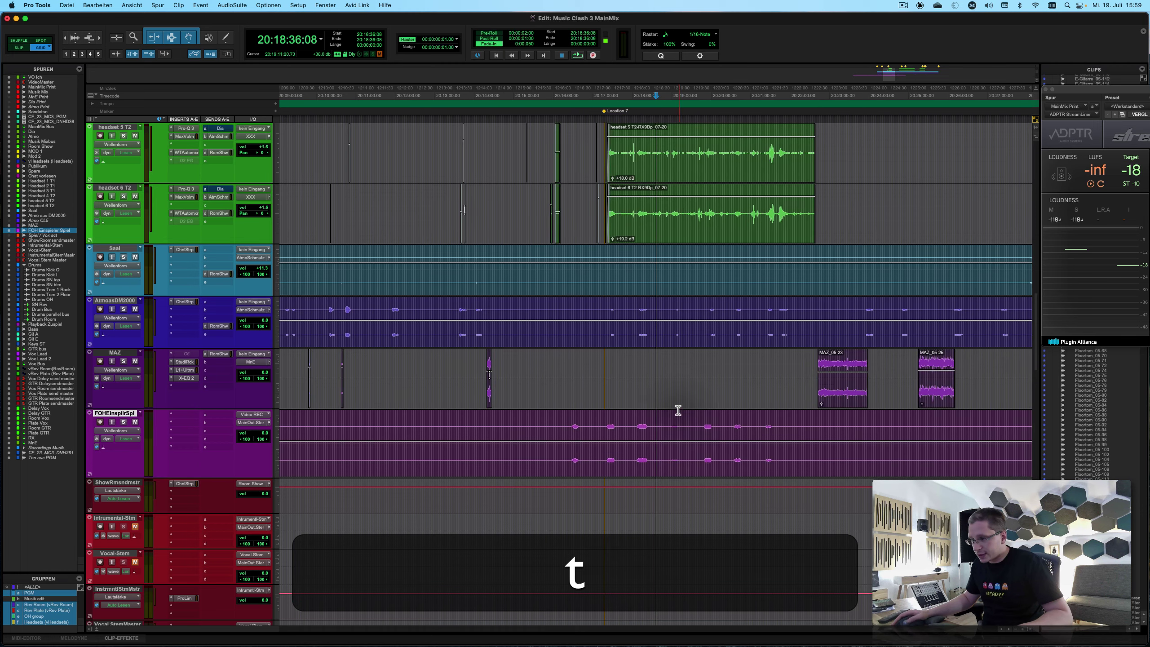
key("r")
left_click_drag(603, 422, 732, 428)
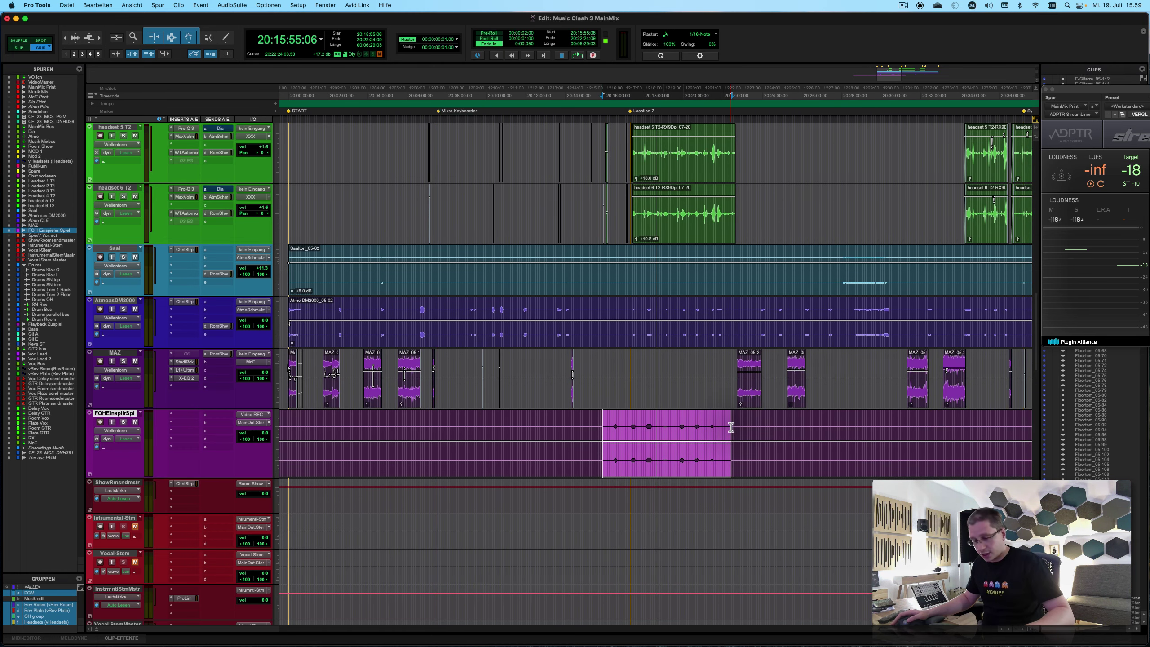
key("super+t")
Compare the trimmed FOH Einspieler clips with the MAZ track's clips around the Location 7 marker.
key("r")
key("t")
key("t")
key("t")
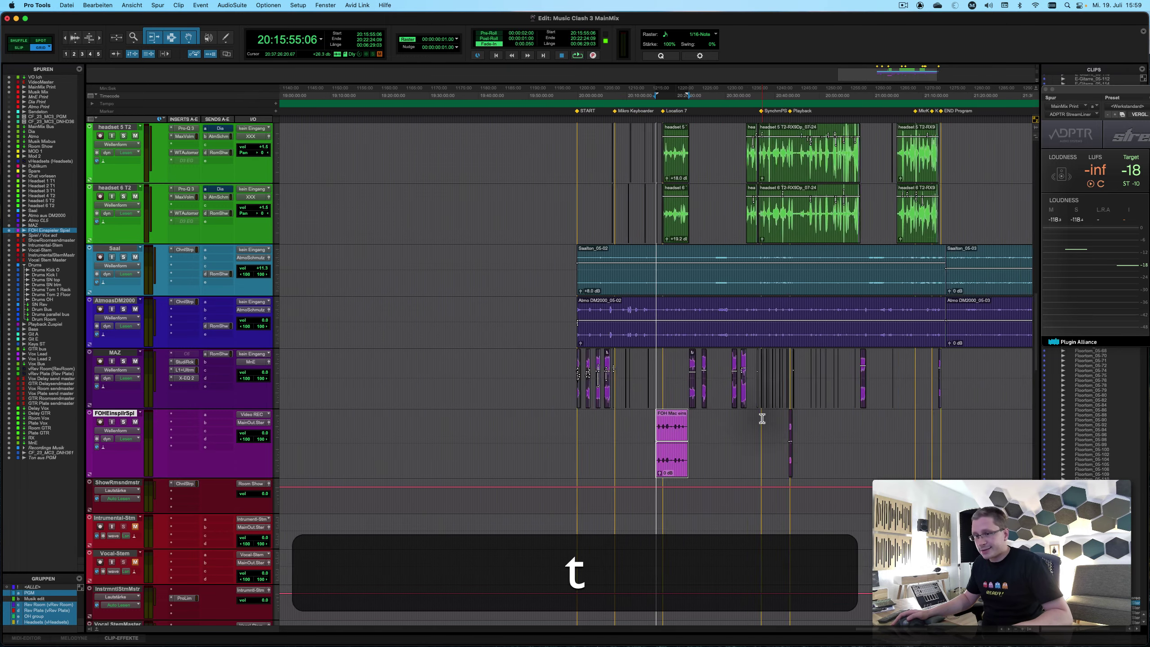
key("r")
key("shift+t")
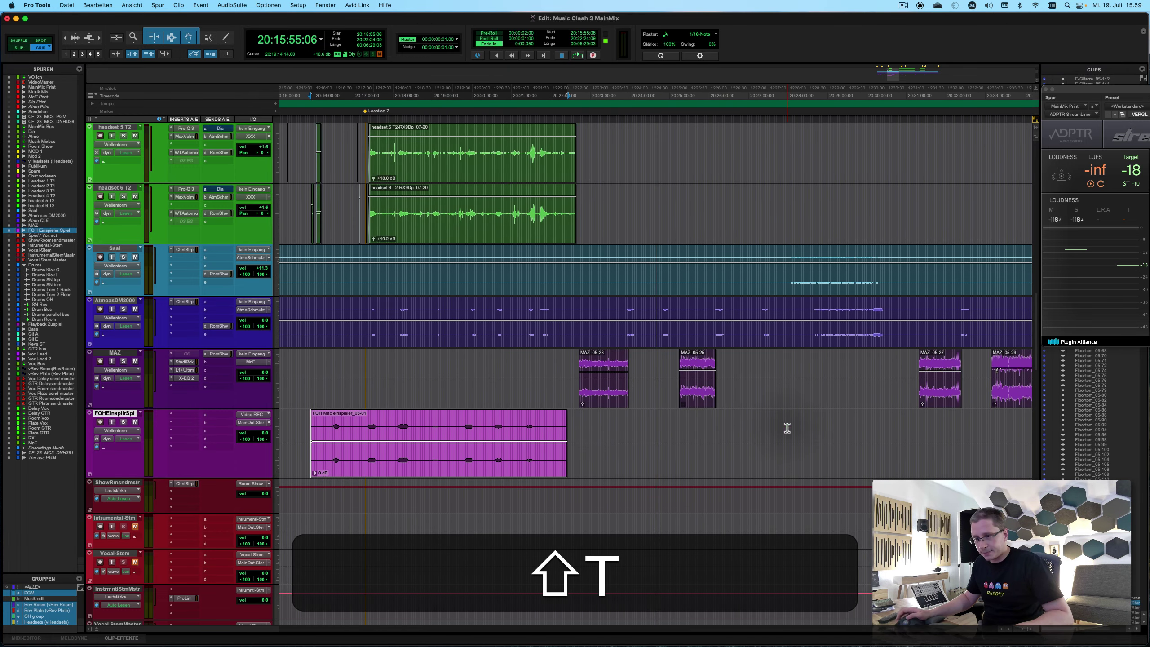
key("shift+r")
left_click(479, 359)
left_click(550, 359)
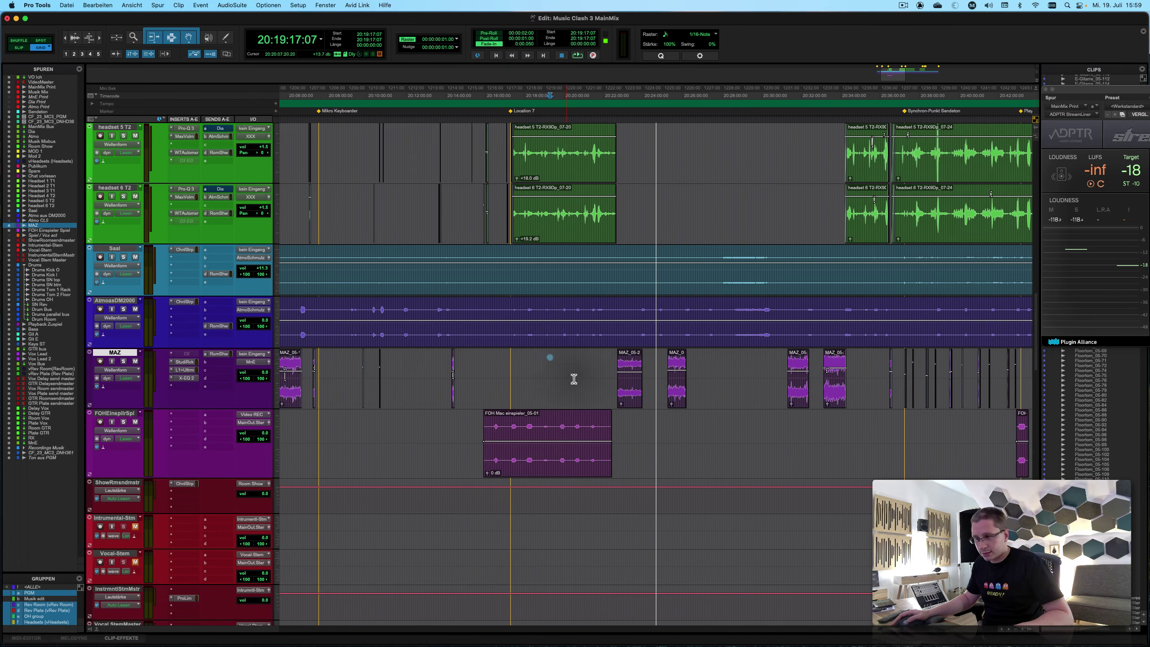
Examine the drum, Playback Zuspiel, guitar and keys tracks between the Location 7 and Playback markers.
scroll(575, 413, "right", 2)
scroll(566, 416, "down", 8)
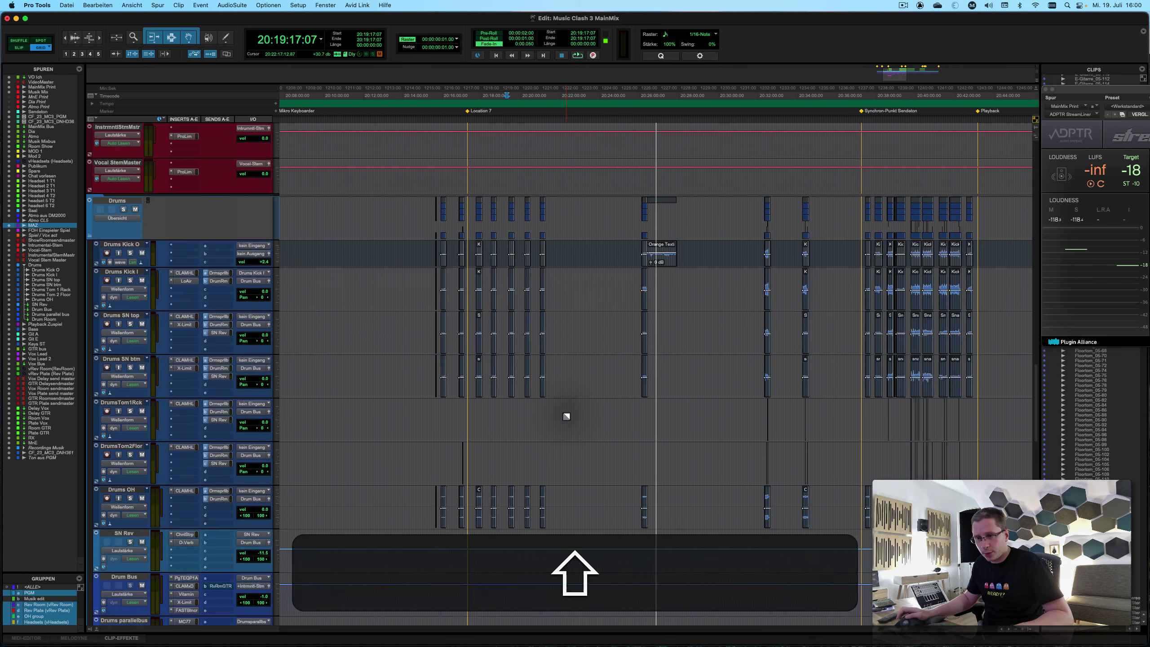
scroll(567, 416, "down", 10)
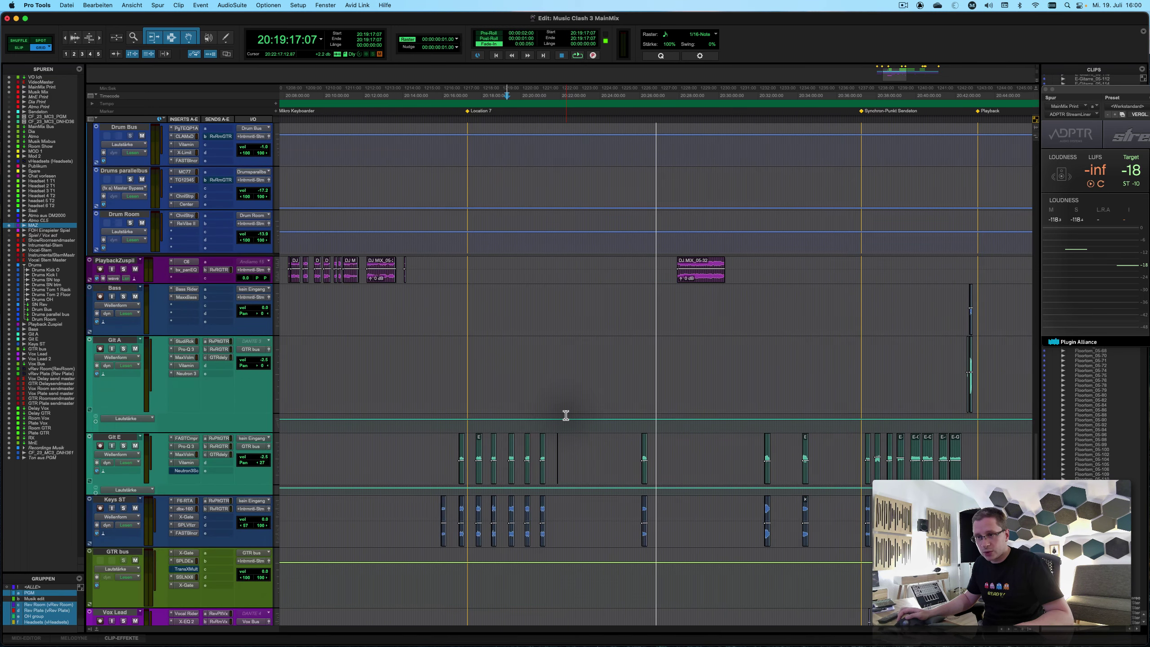
scroll(567, 415, "up", 8)
key("r")
key("shift+r")
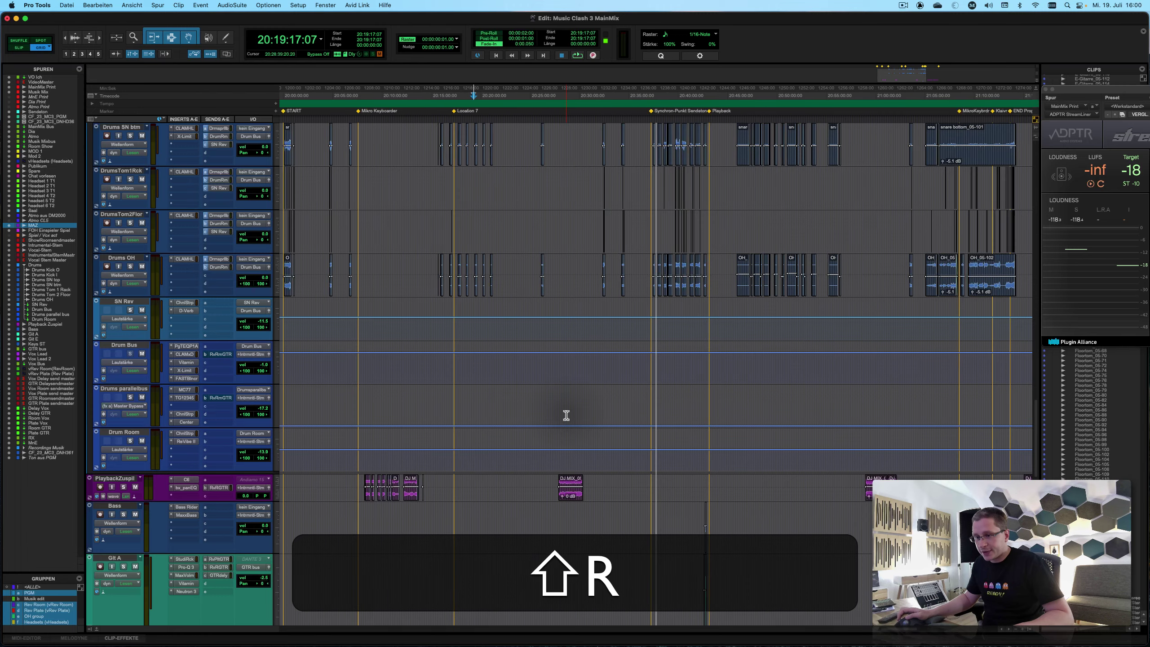
scroll(566, 415, "up", 4)
scroll(566, 415, "up", 10)
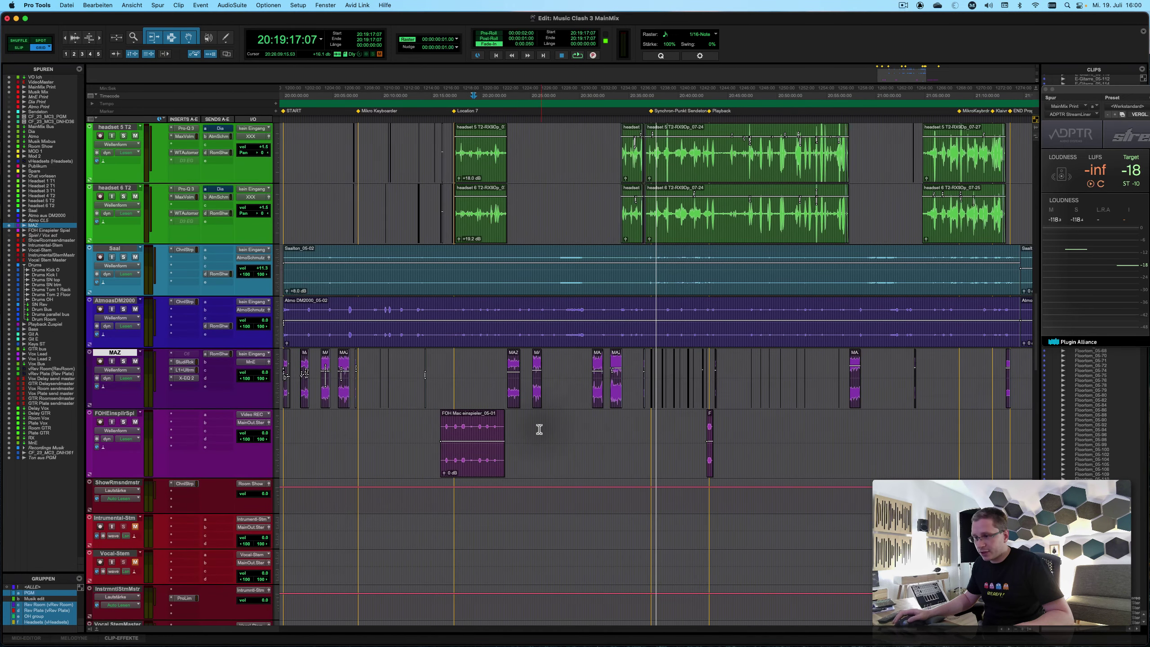
Copy the FOH Einspieler clip at the Playback marker onto the Playback Zuspiel track at the same time position.
left_click(710, 449)
key("t")
key("t")
key("t")
key("t")
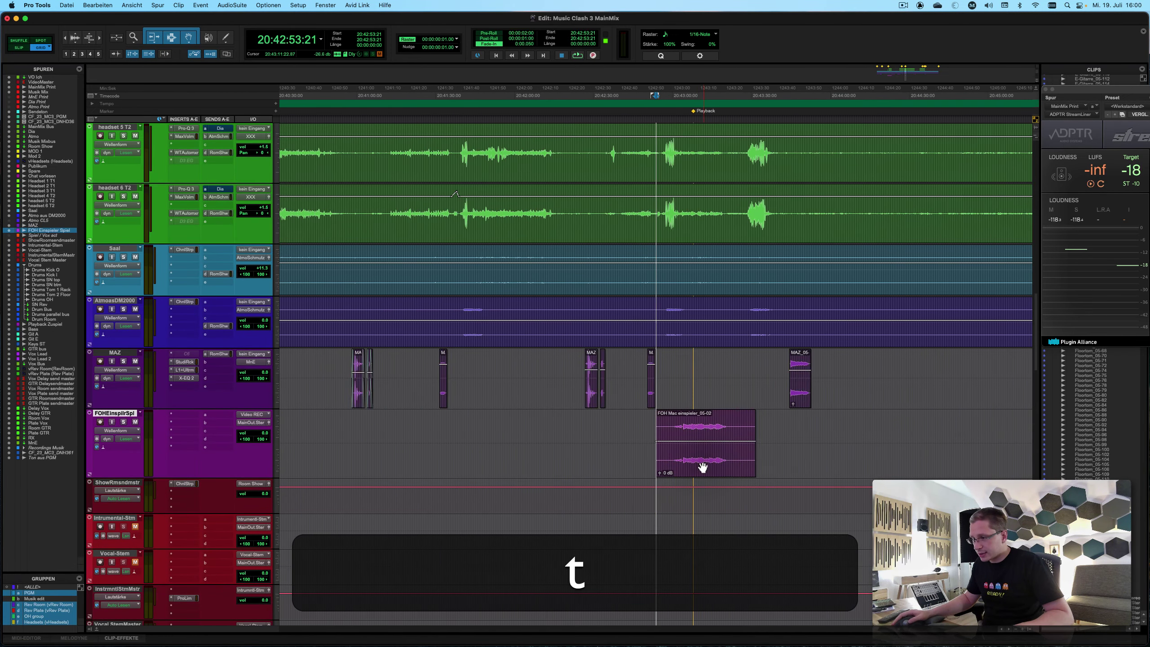
key("ctrl+alt+t")
left_click_drag(701, 637, 693, 517)
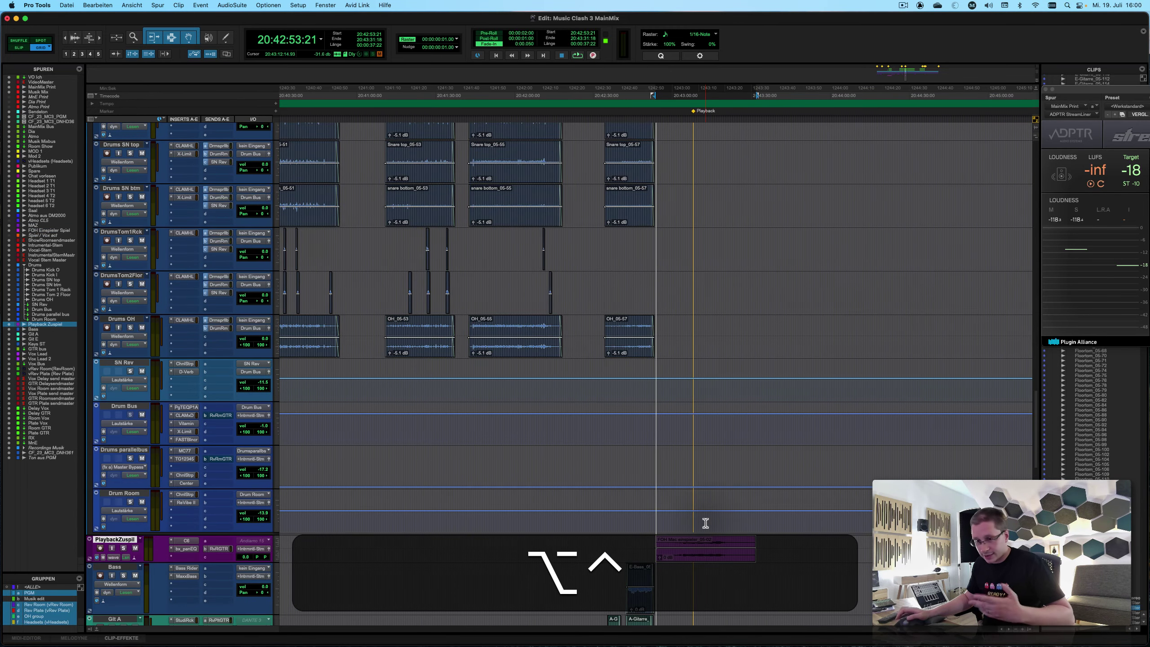
Trim the start of the FOH Einspieler clip at the Playback marker and place a muted copy of it on the MAZ track.
scroll(706, 526, "up", 10)
left_click(705, 583)
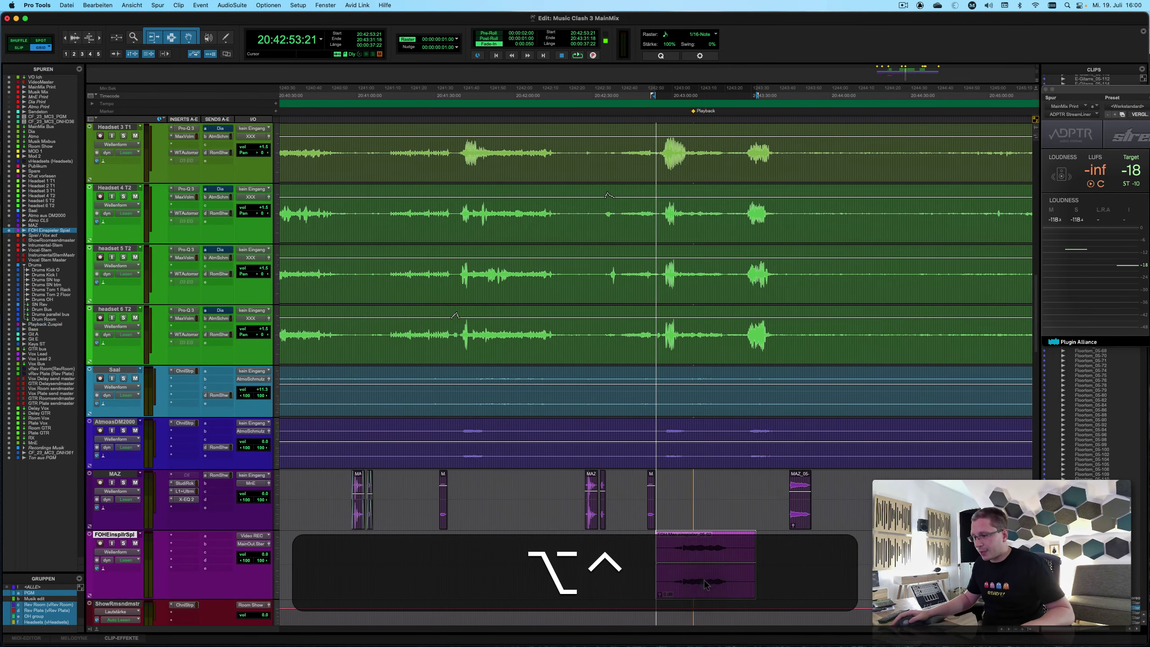
left_click_drag(676, 538, 704, 522)
key("ctrl+alt+super+m")
scroll(703, 522, "down", 4)
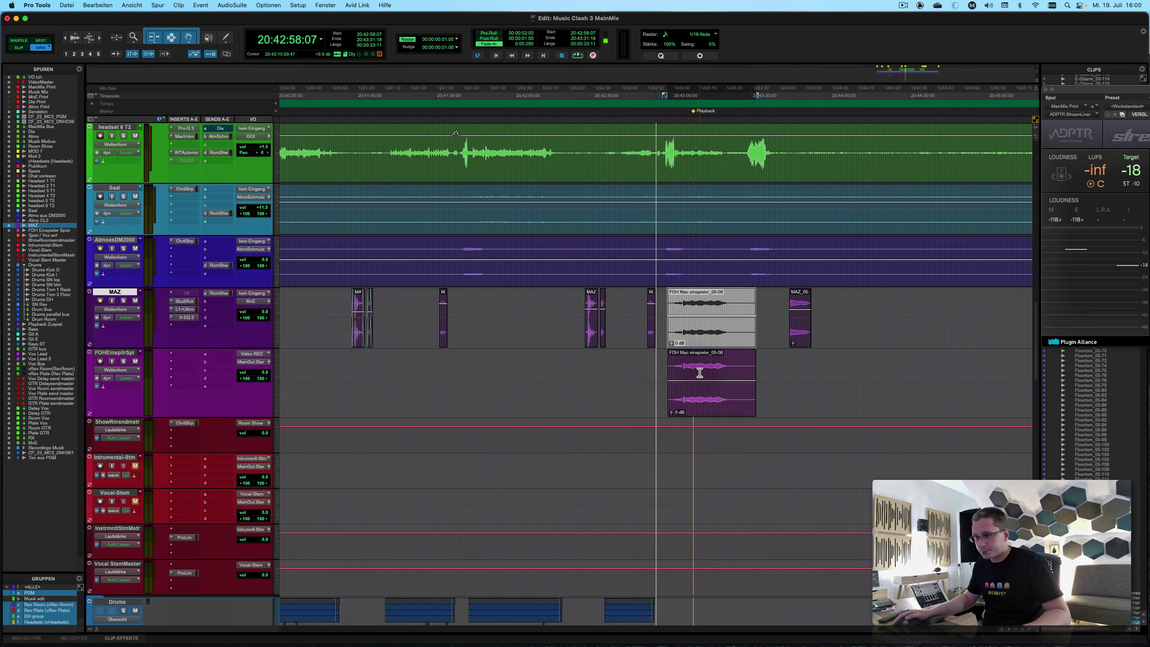
Copy the FOH Einspieler clip at Location 7 onto the MAZ track at the same time position.
left_click(625, 366)
key("alt+Tab")
key("r")
left_click_drag(582, 403, 566, 325)
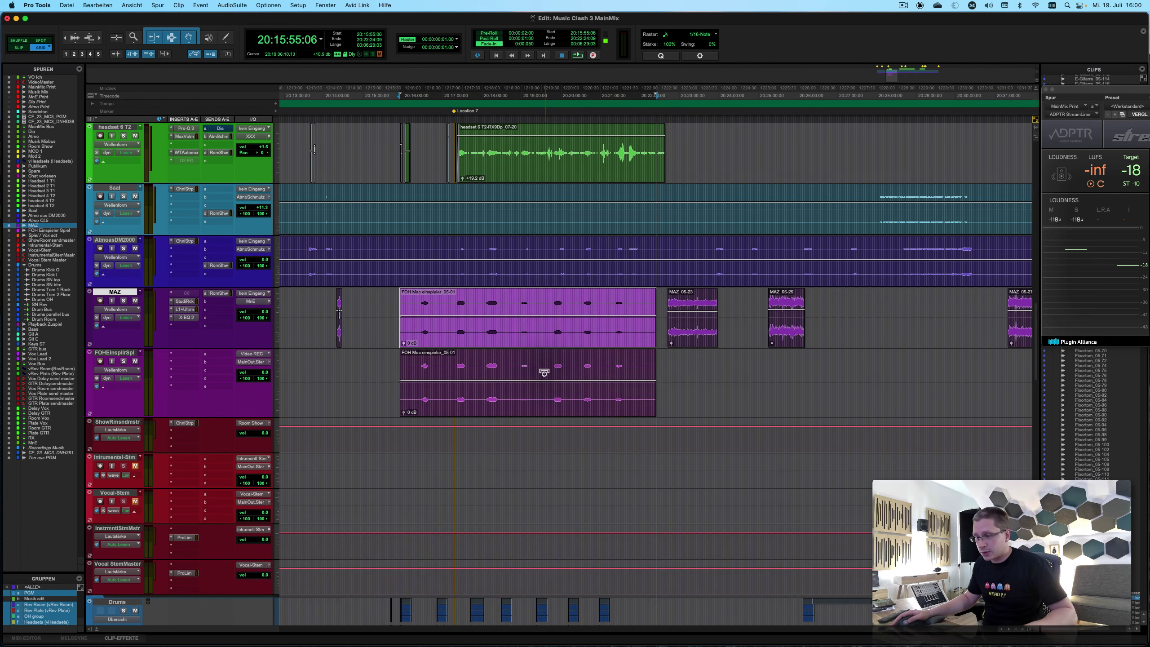
Move the original FOH Einspieler clip at Location 7 onto the Playback Zuspiel track, keeping its time position, and mute it there.
left_click(543, 406)
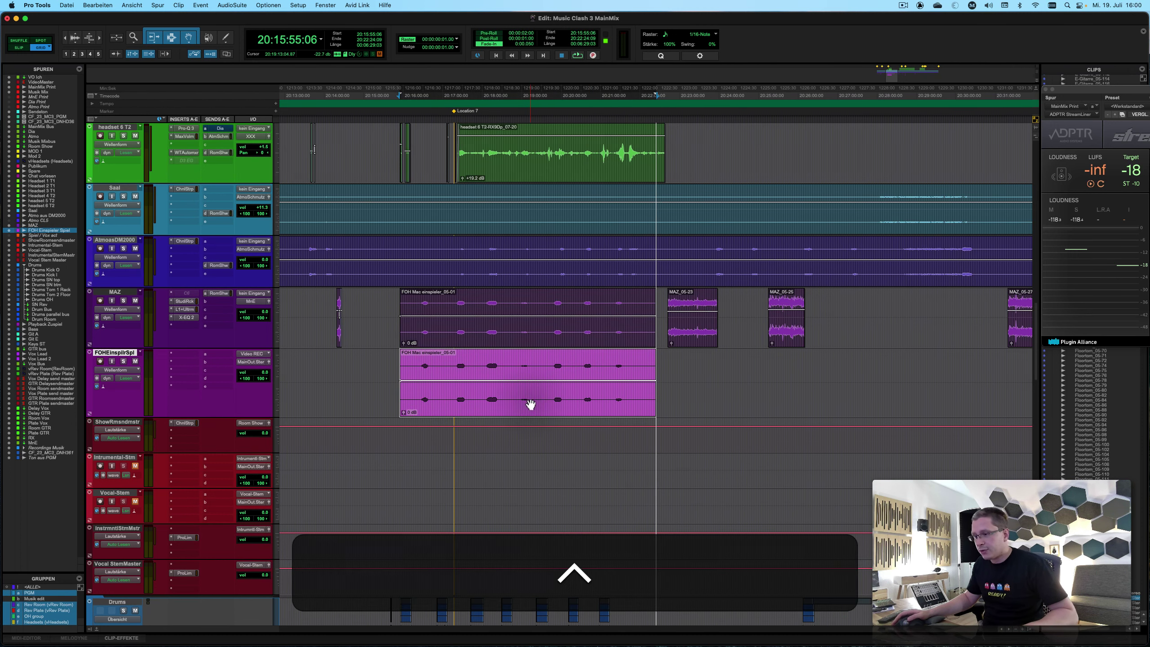
left_click_drag(529, 407, 523, 499)
left_click_drag(525, 598, 525, 561)
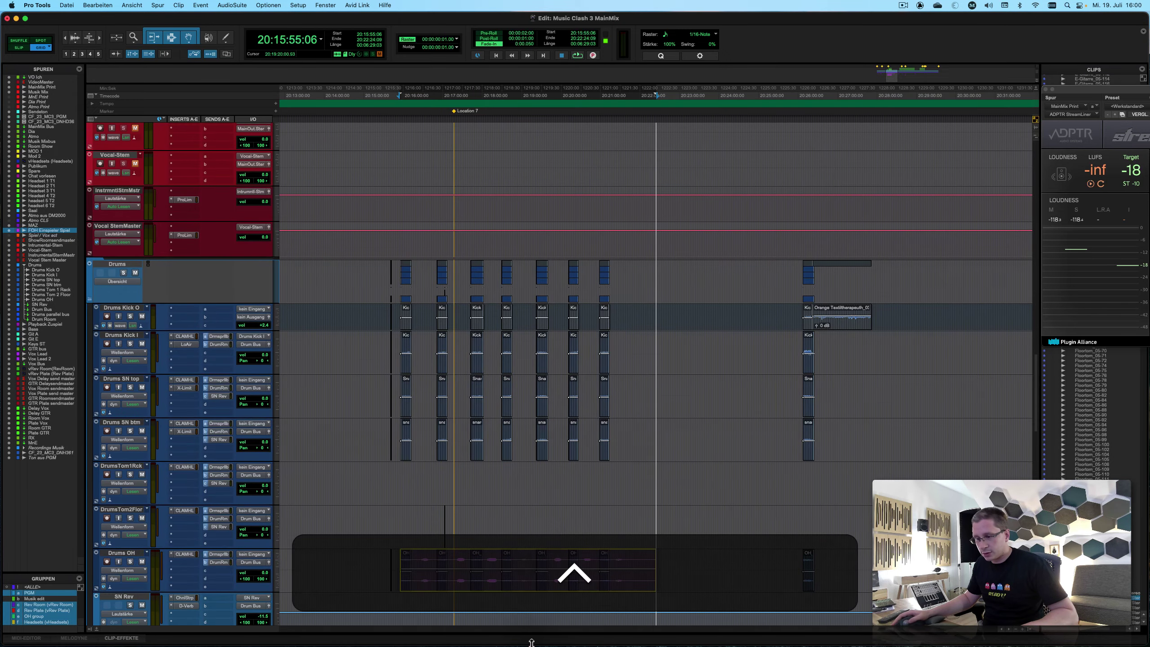
left_click_drag(531, 643, 485, 396)
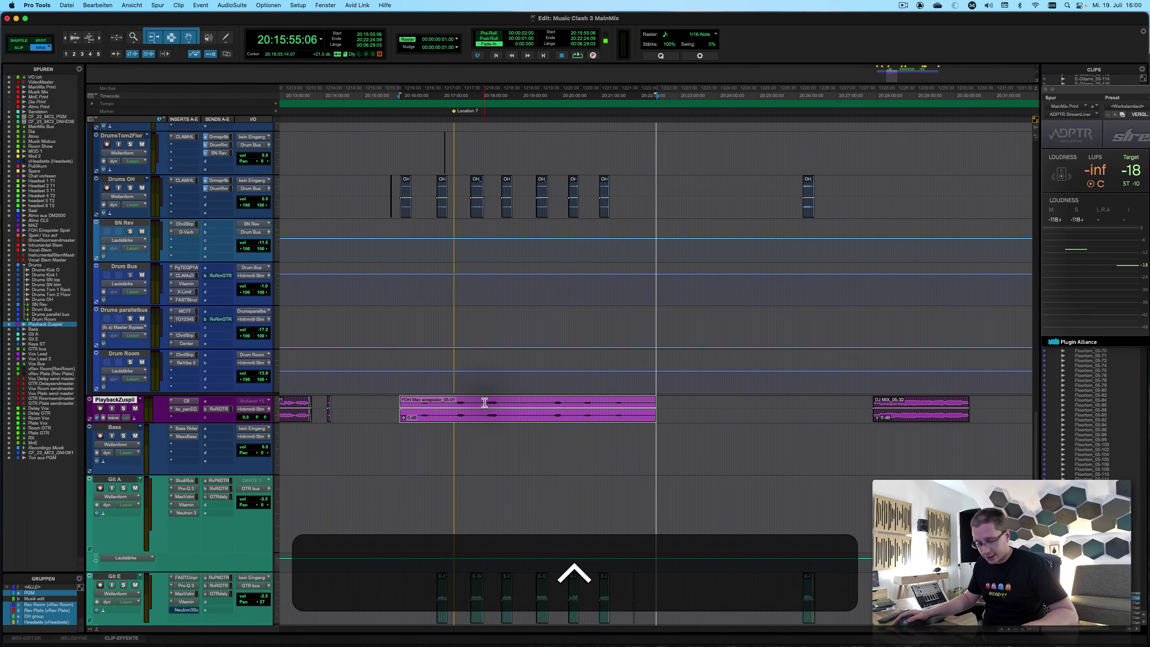
key("super+m")
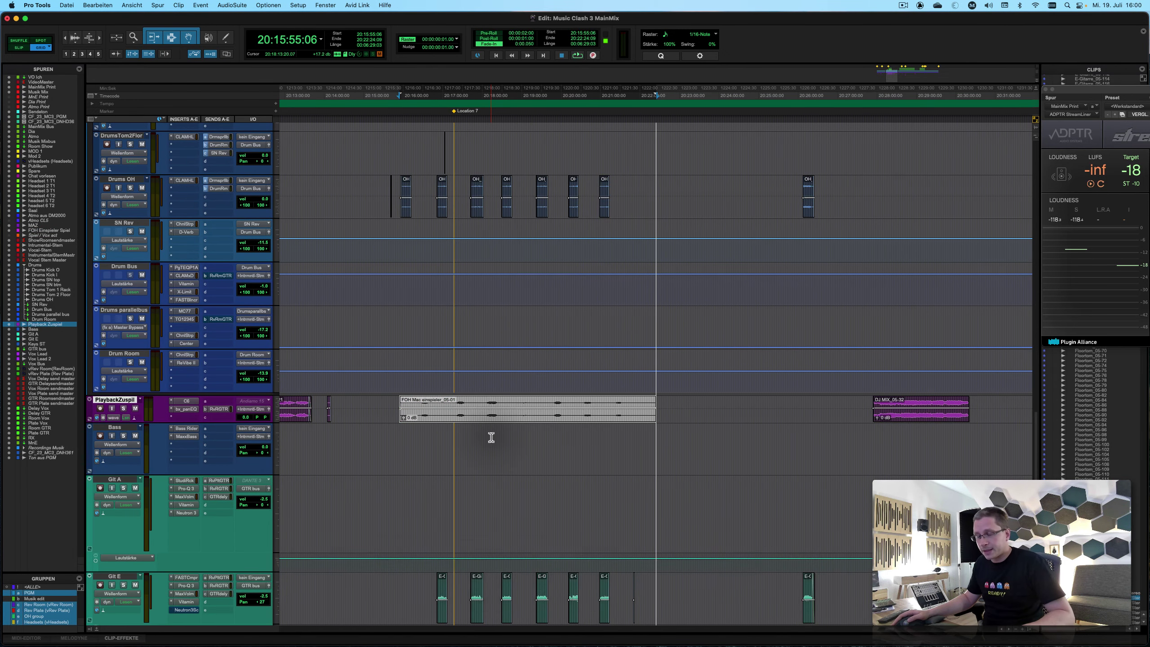
key("r")
scroll(501, 437, "up", 20)
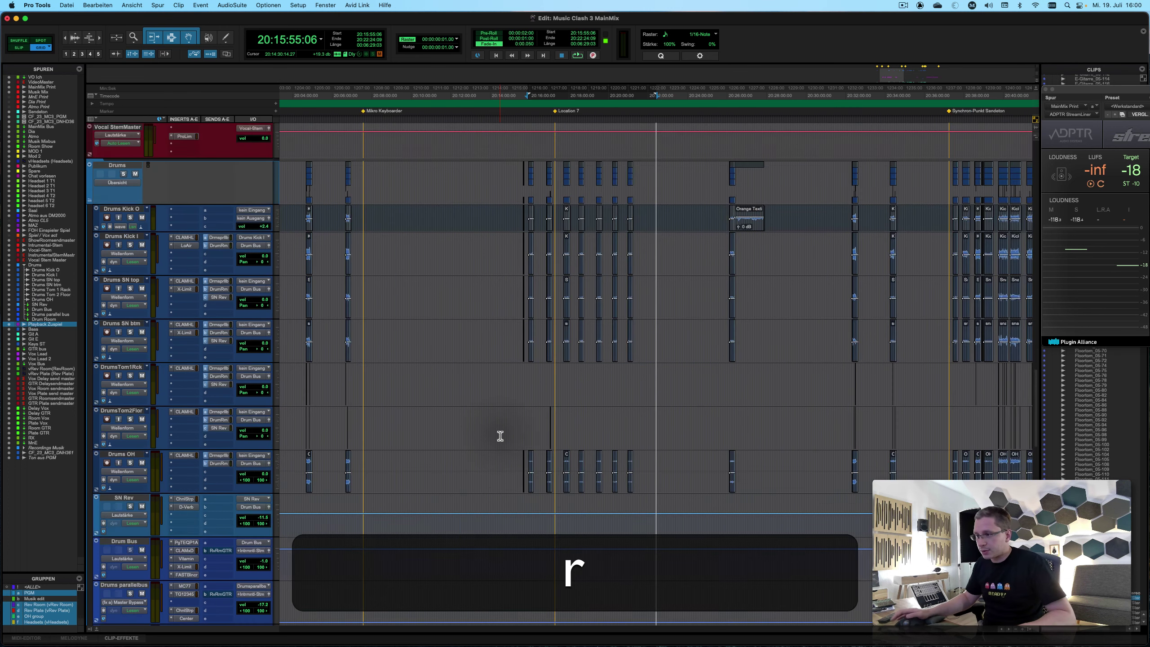
scroll(493, 439, "down", 10)
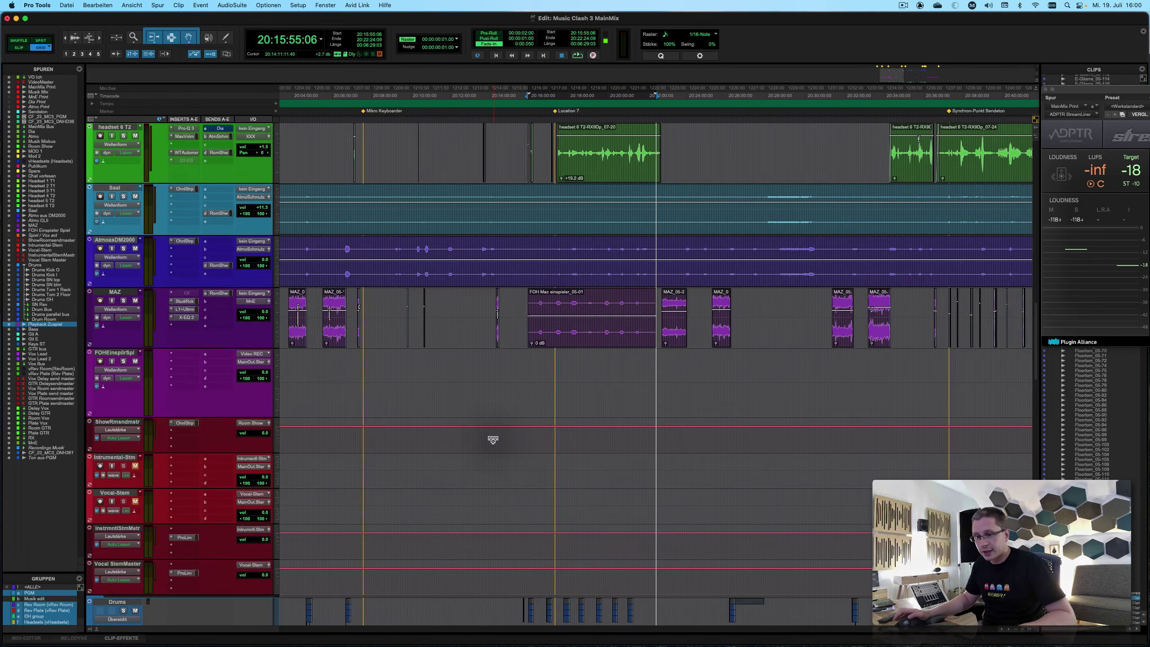
Delete the emptied FOH Einspieler track from the session.
right_click(105, 355)
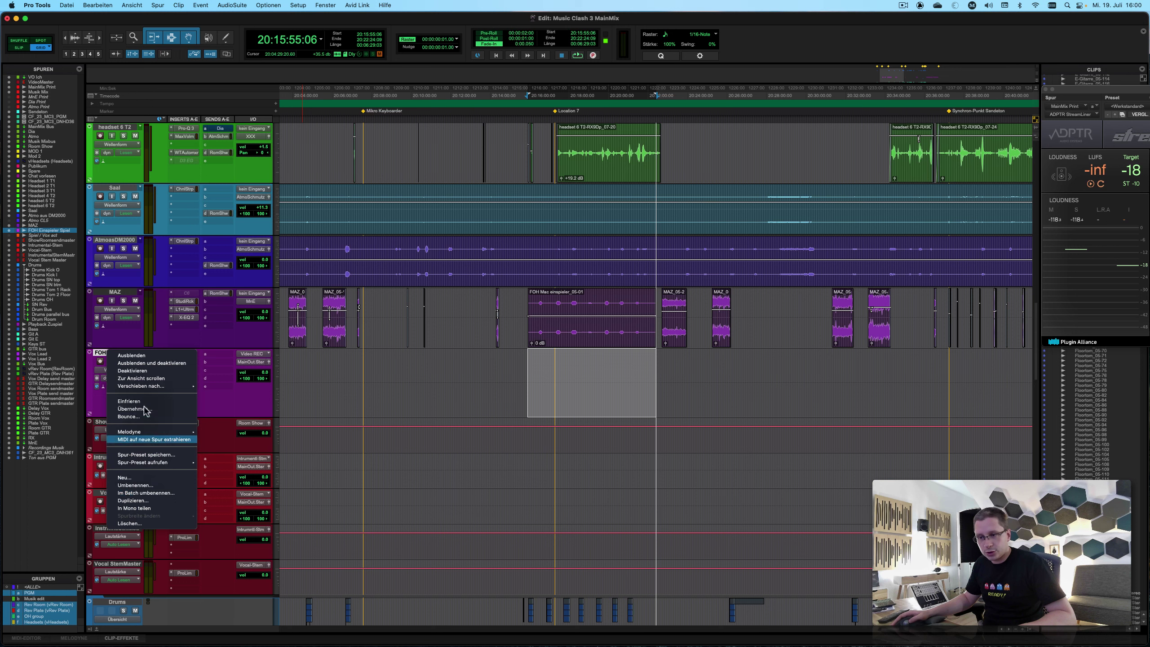
left_click(136, 524)
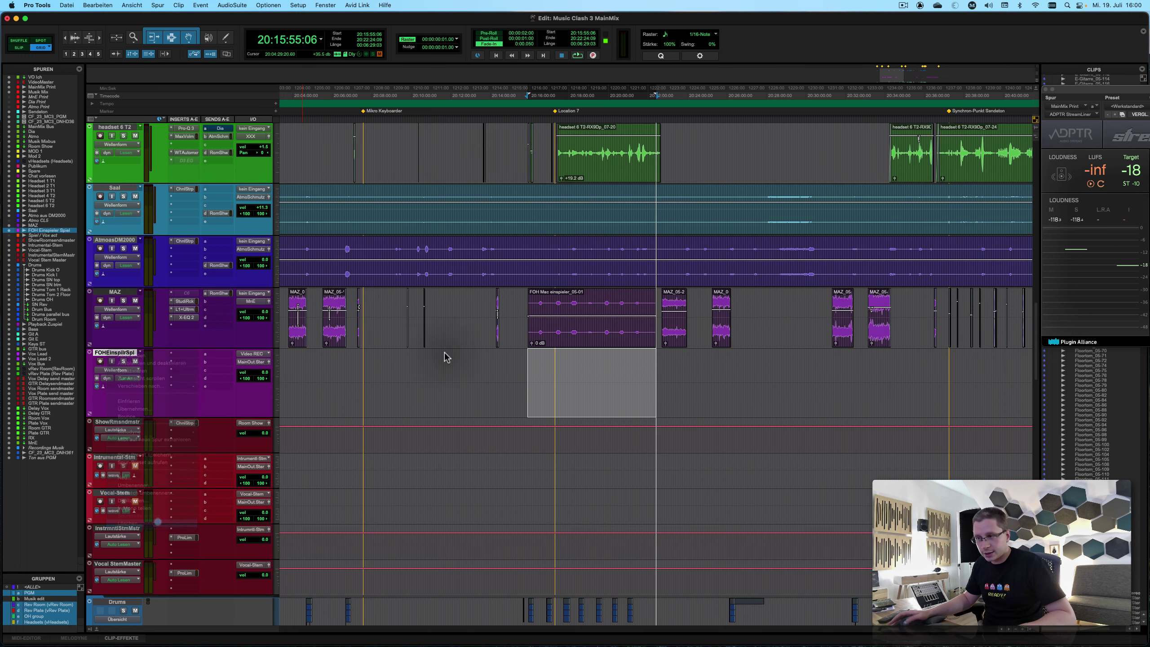
left_click(651, 262)
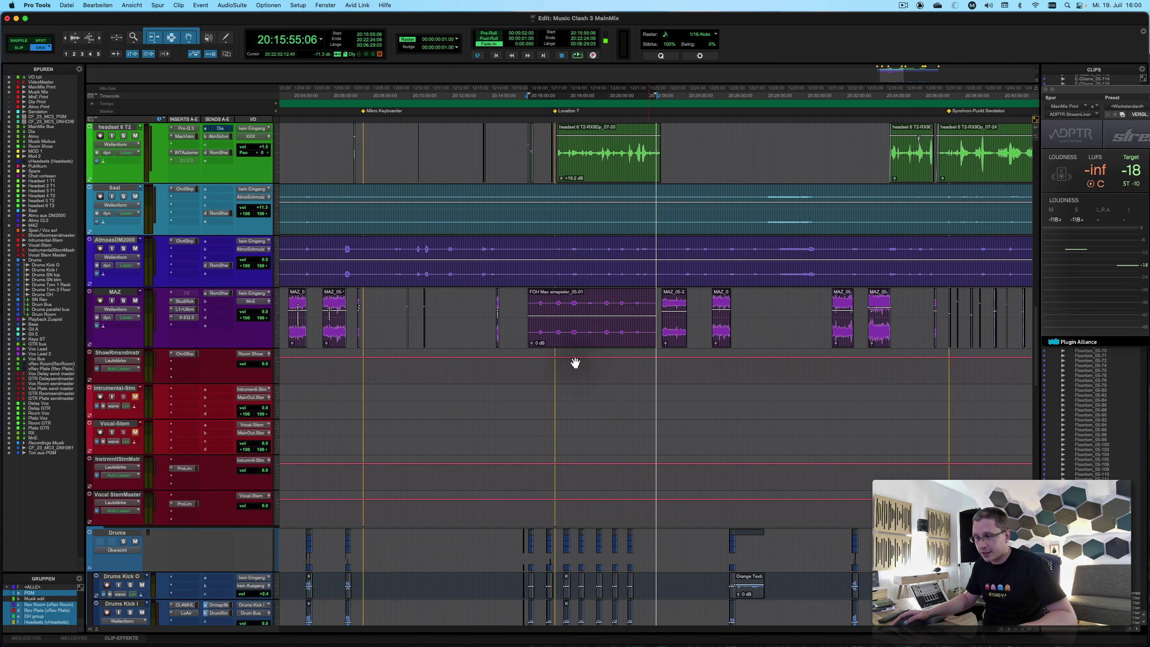
Review the placement of the clips on the MAZ track across the full timeline, starting from its first clip.
key("r")
key("r")
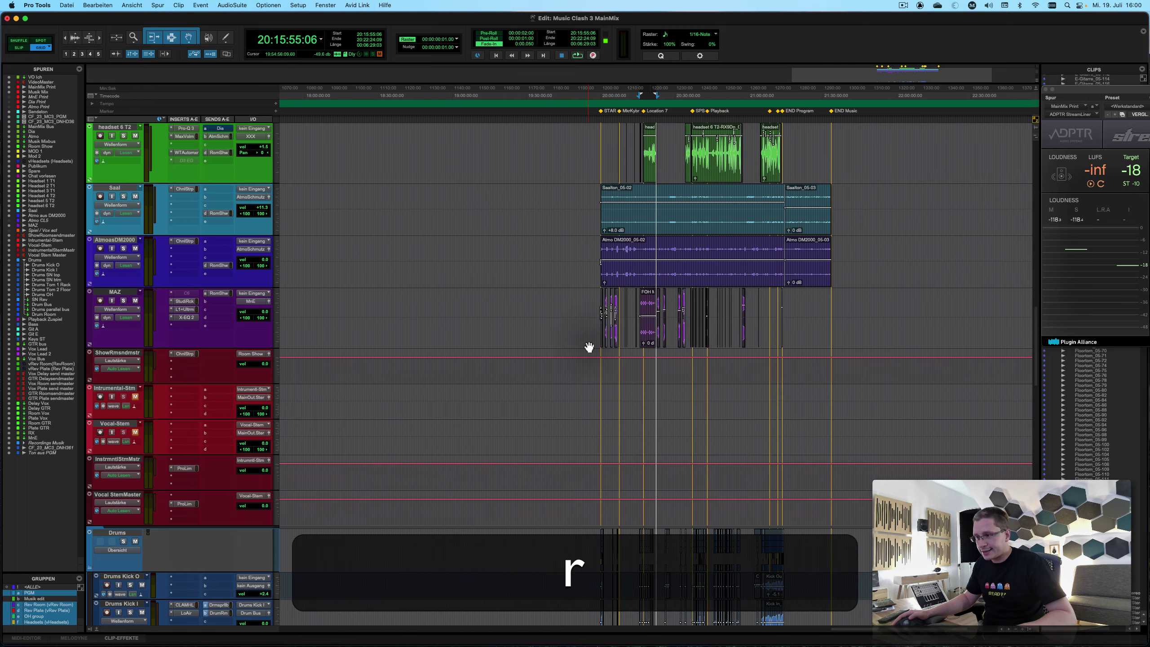
left_click(586, 308)
key("Tab")
key("t")
key("r")
key("shift+r")
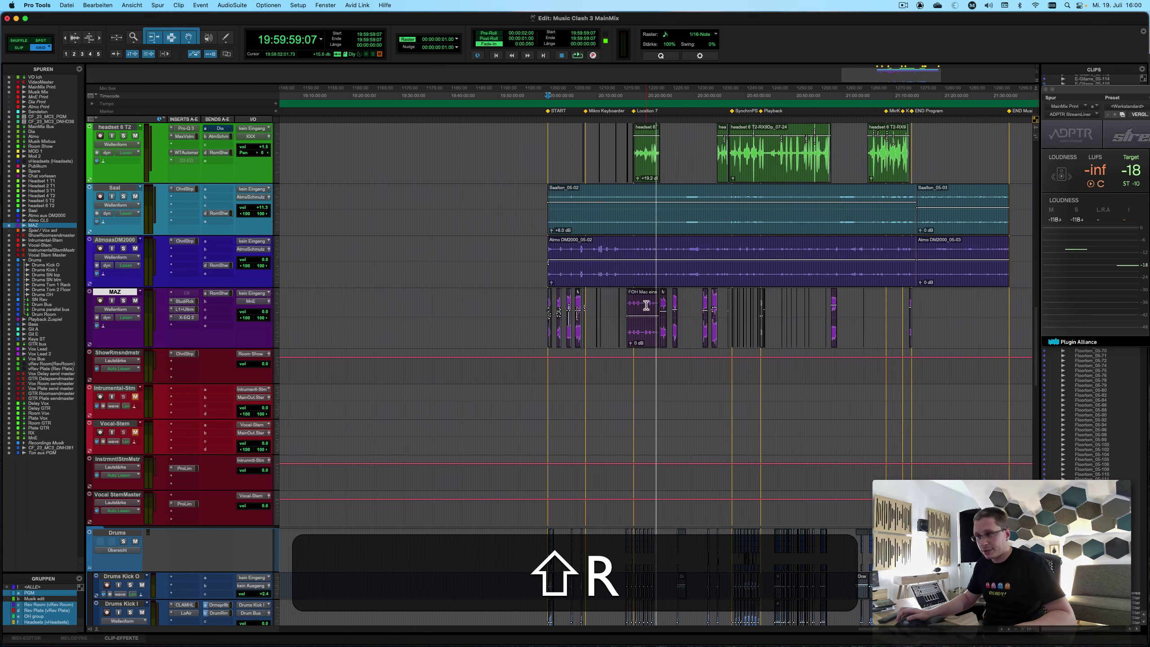
left_click(643, 263)
Reduce the height of the Musik Mix track near the start of the session's track list.
scroll(579, 268, "up", 15)
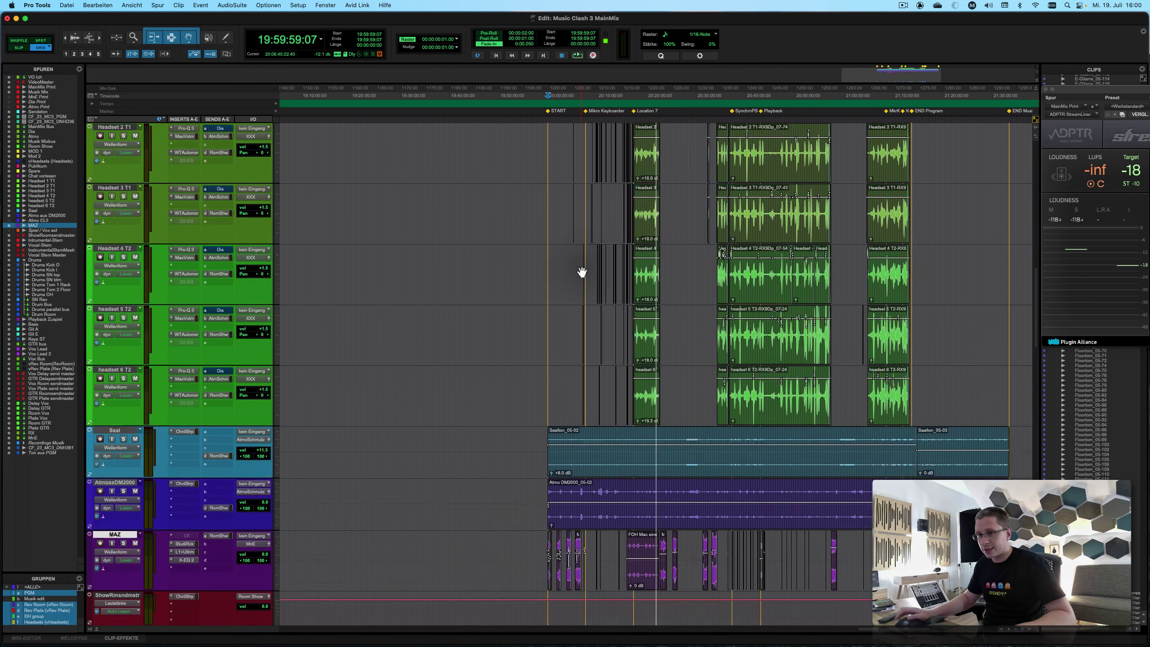
scroll(582, 272, "up", 2)
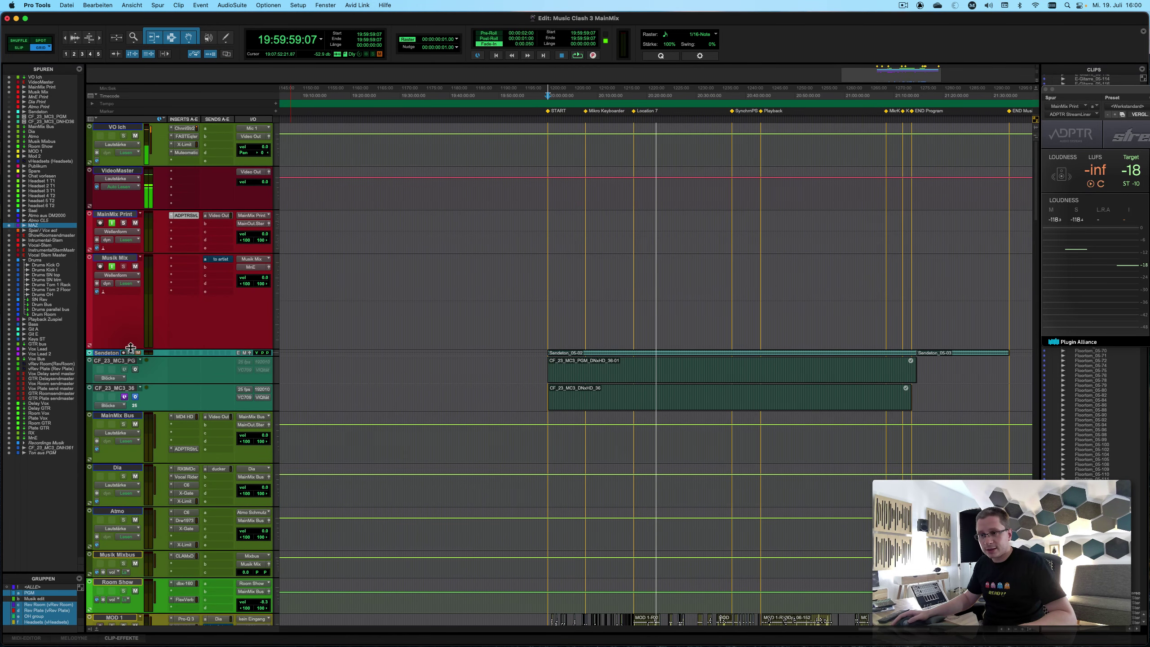
left_click_drag(130, 348, 129, 287)
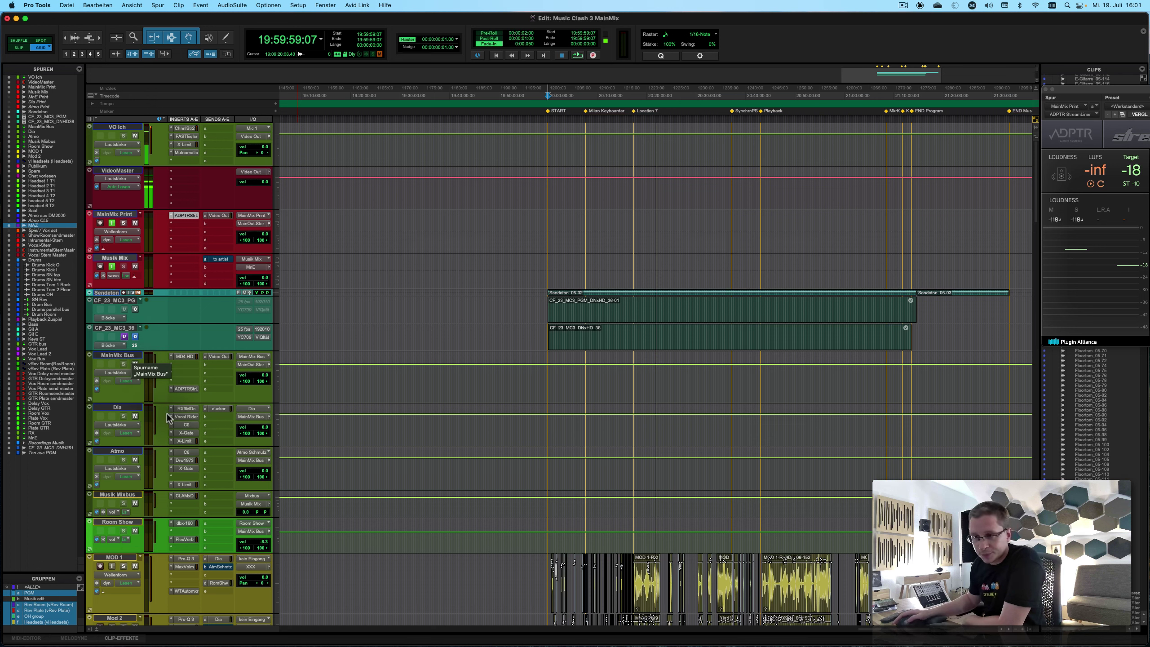
Route the output of the MainMix Bus track to the MainMix Print stereo bus.
left_click(173, 390)
left_click(192, 336)
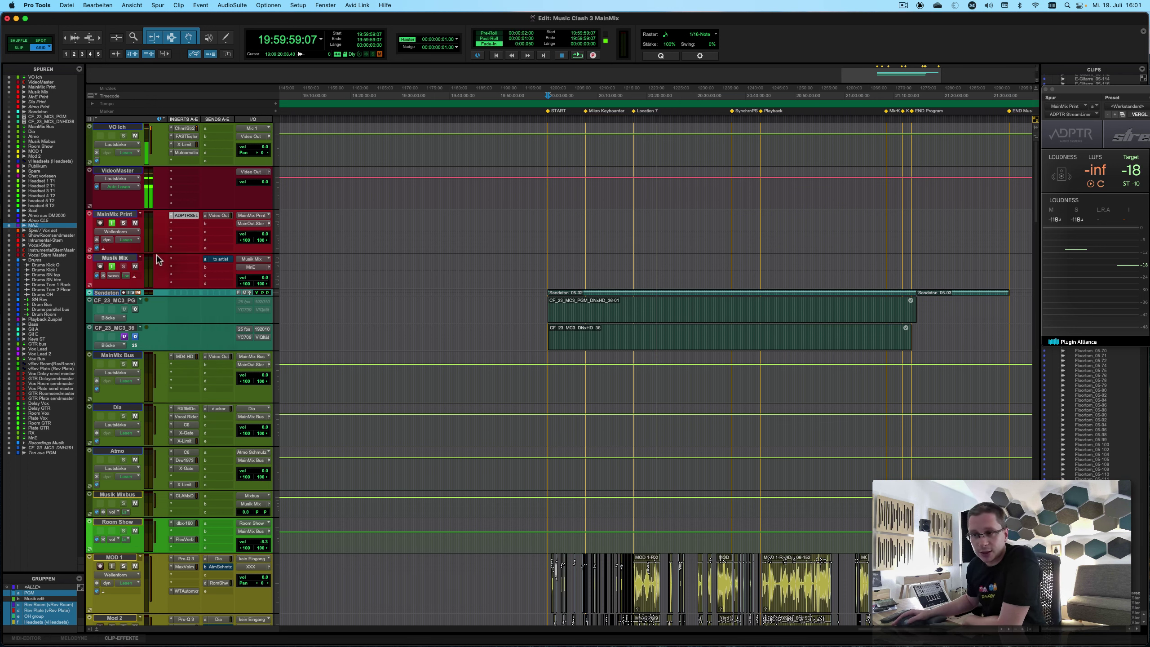
left_click(244, 366)
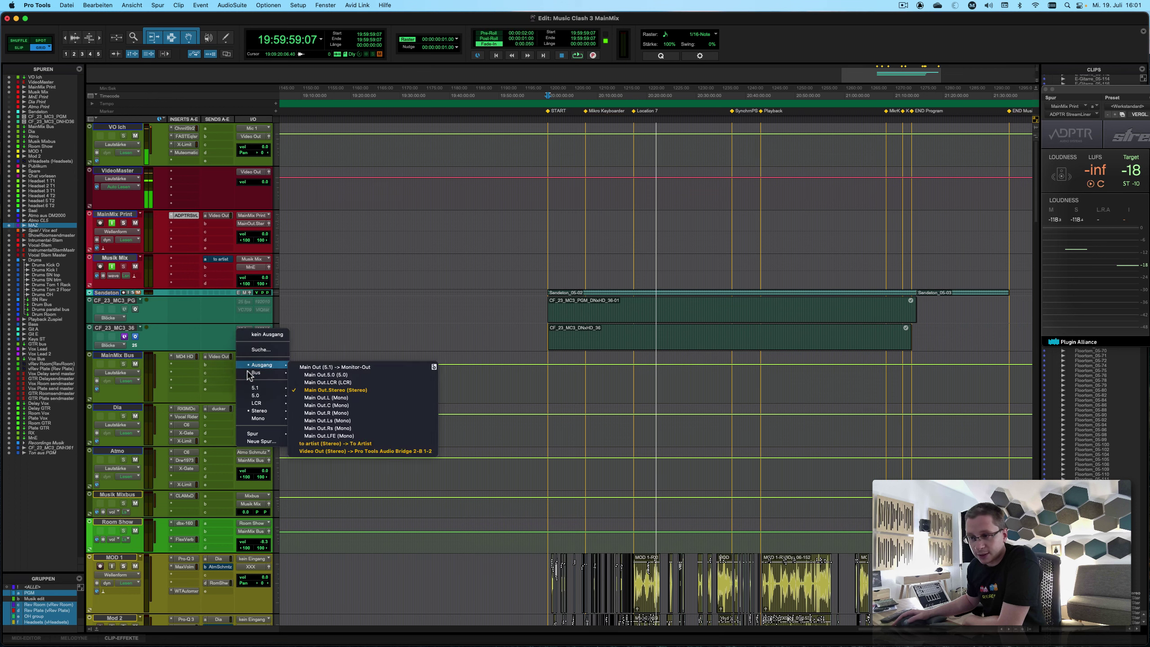
mouse_move(261, 372)
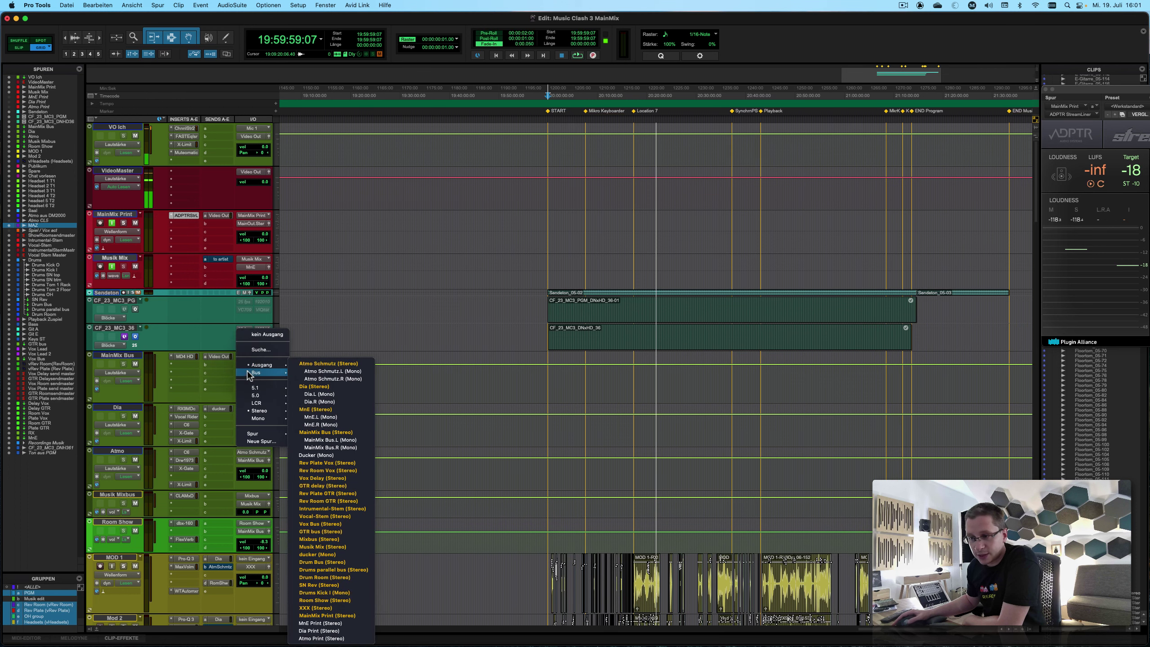
left_click(327, 616)
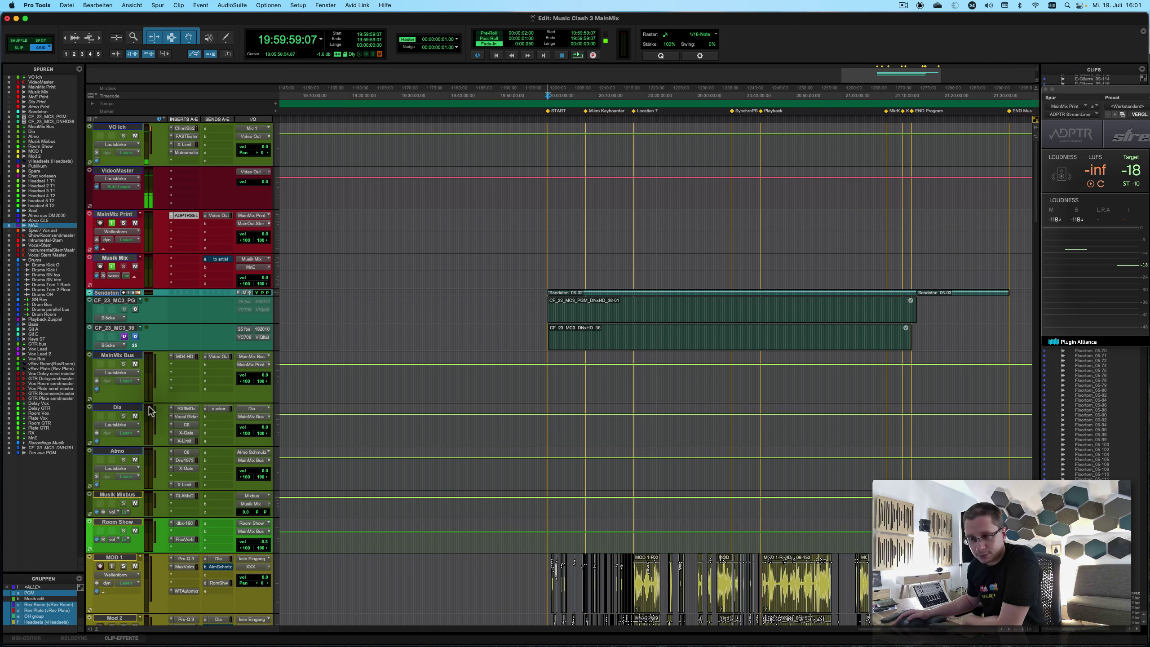
Move the MnE track directly below MainMix Bus and above Dia in the track order.
left_click(129, 408)
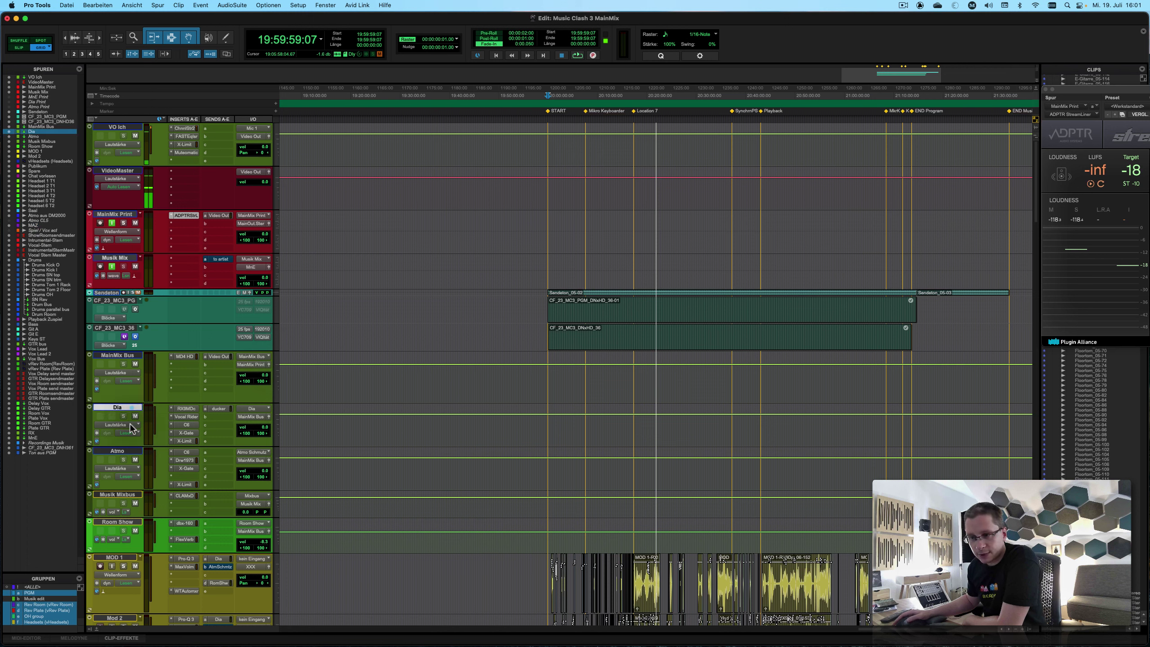
left_click(125, 451)
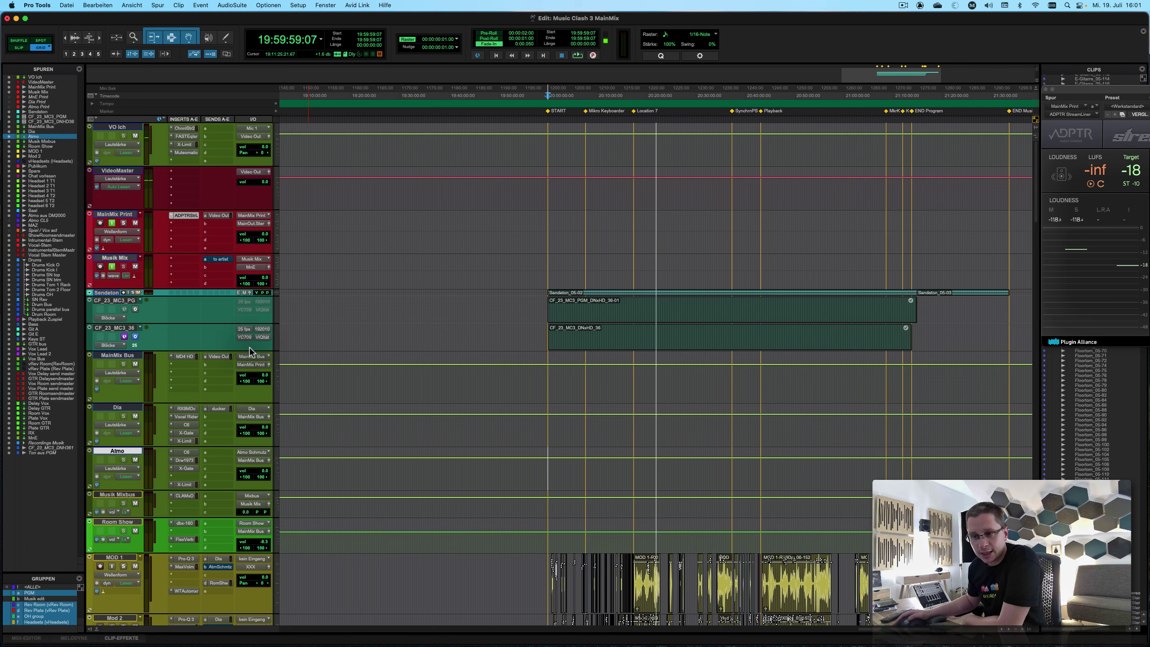
left_click(39, 438)
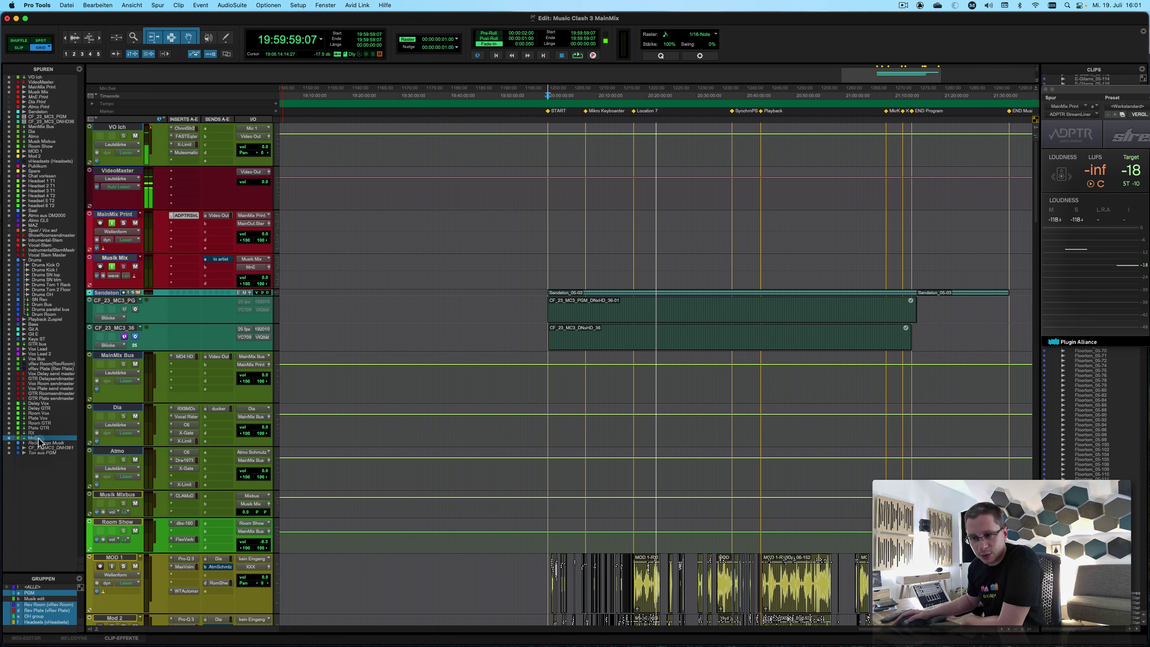
left_click_drag(39, 438, 50, 167)
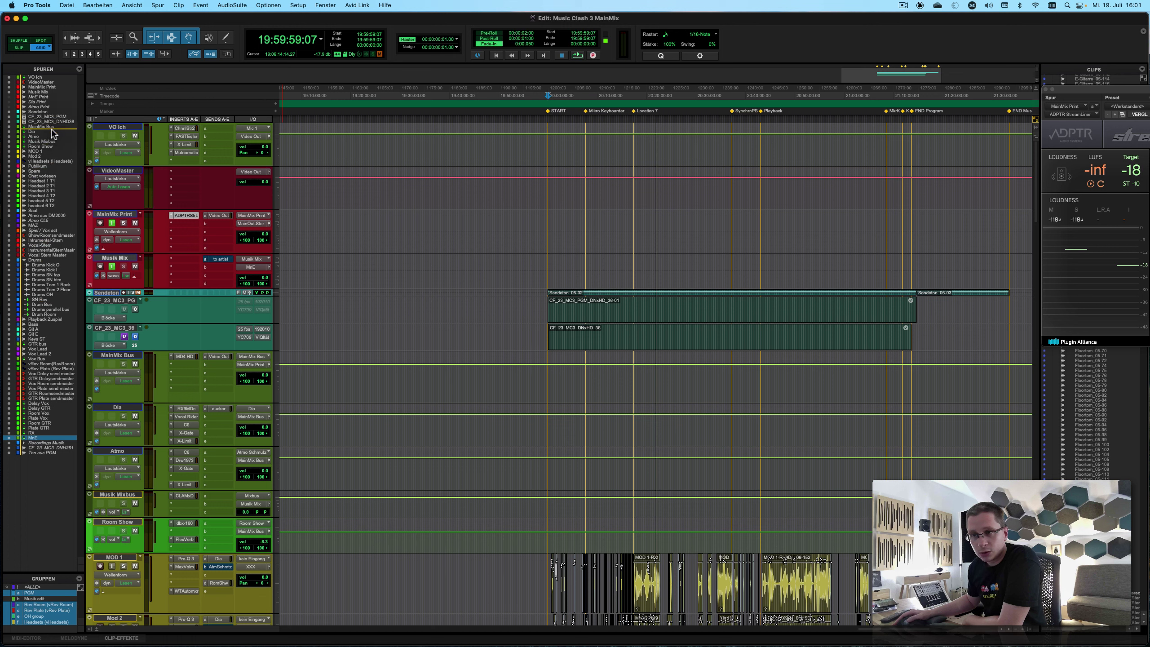
left_click_drag(54, 133, 53, 132)
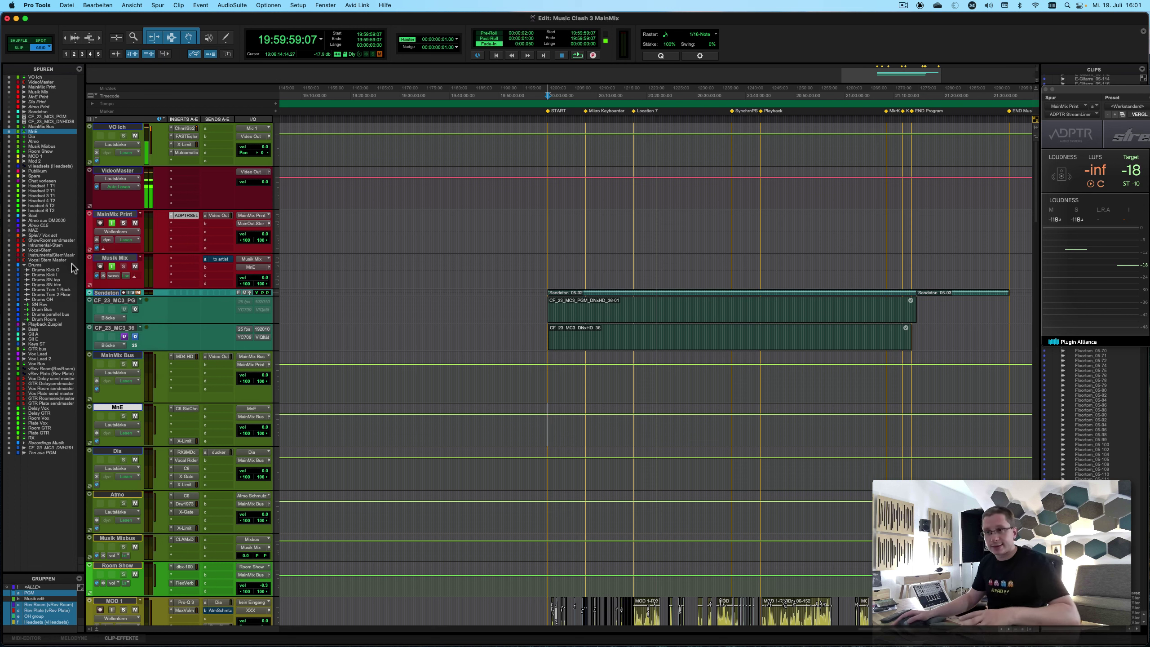
Add a send on the MnE track to the MnE Print stereo bus.
left_click(132, 494, "shift")
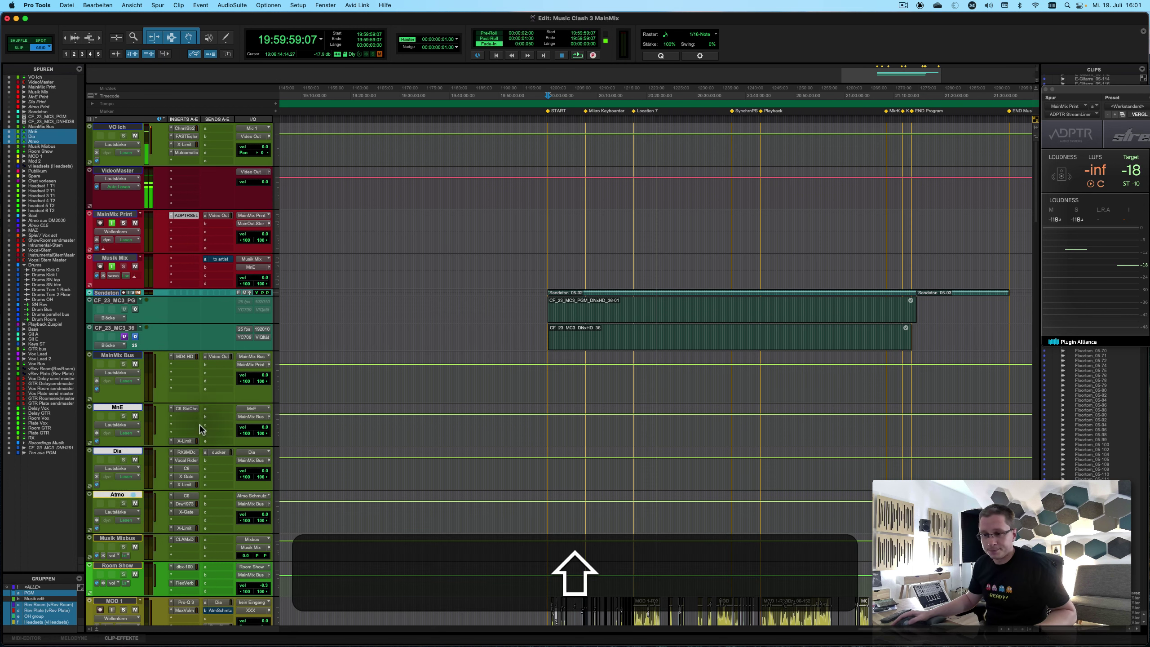
left_click(216, 417)
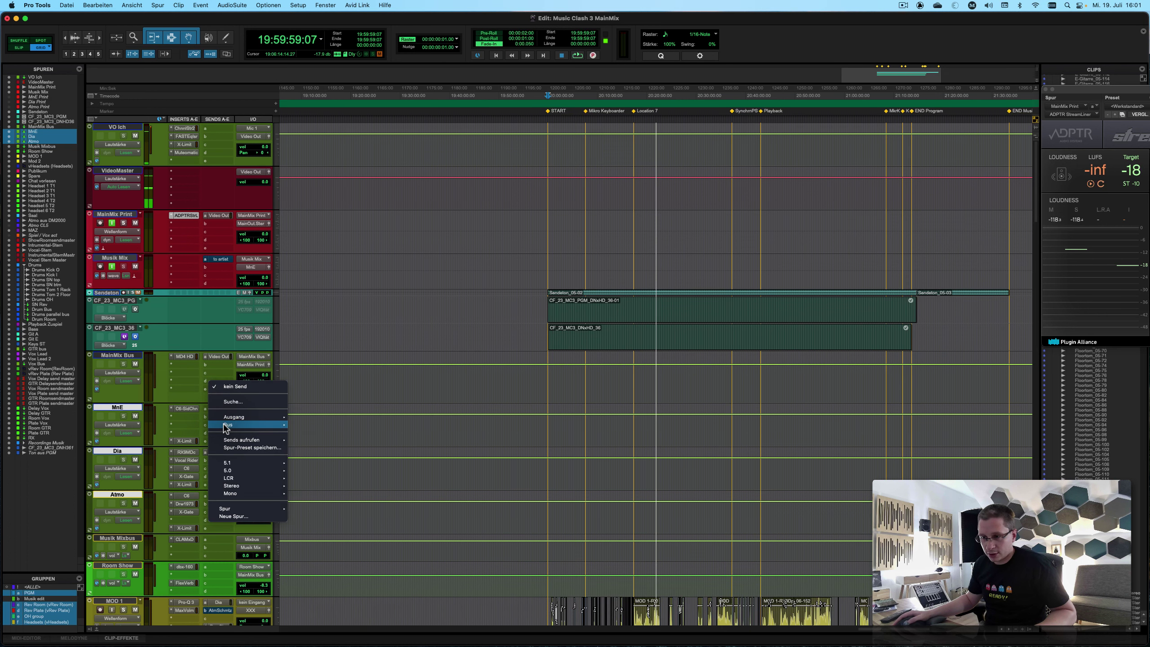
mouse_move(244, 426)
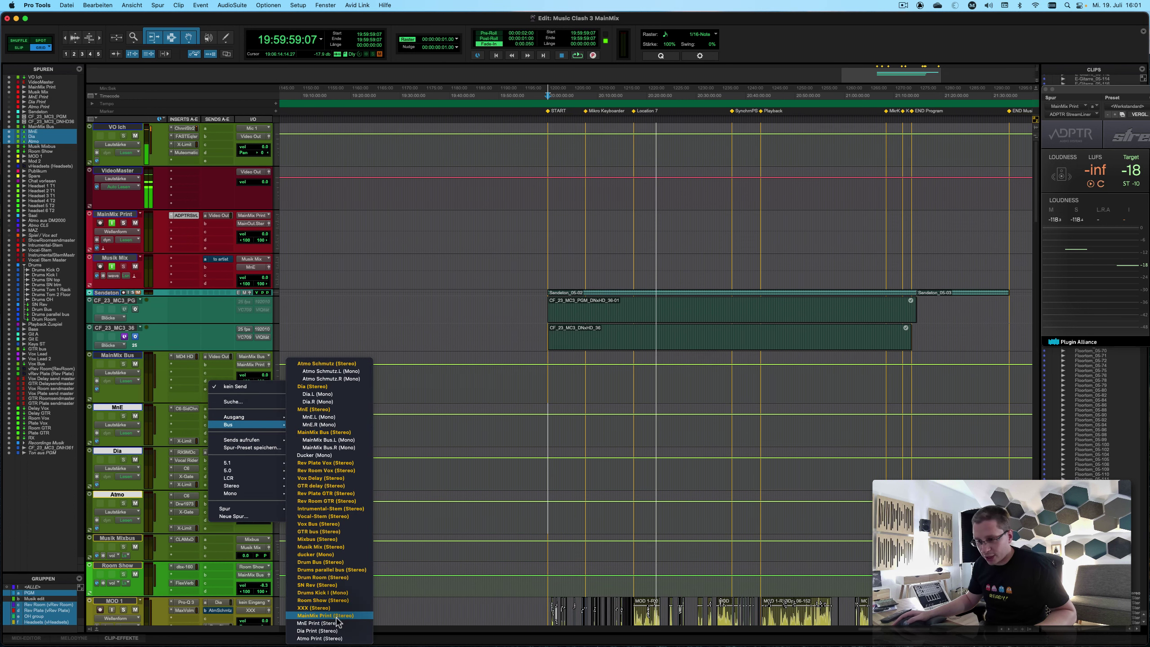
left_click(316, 554)
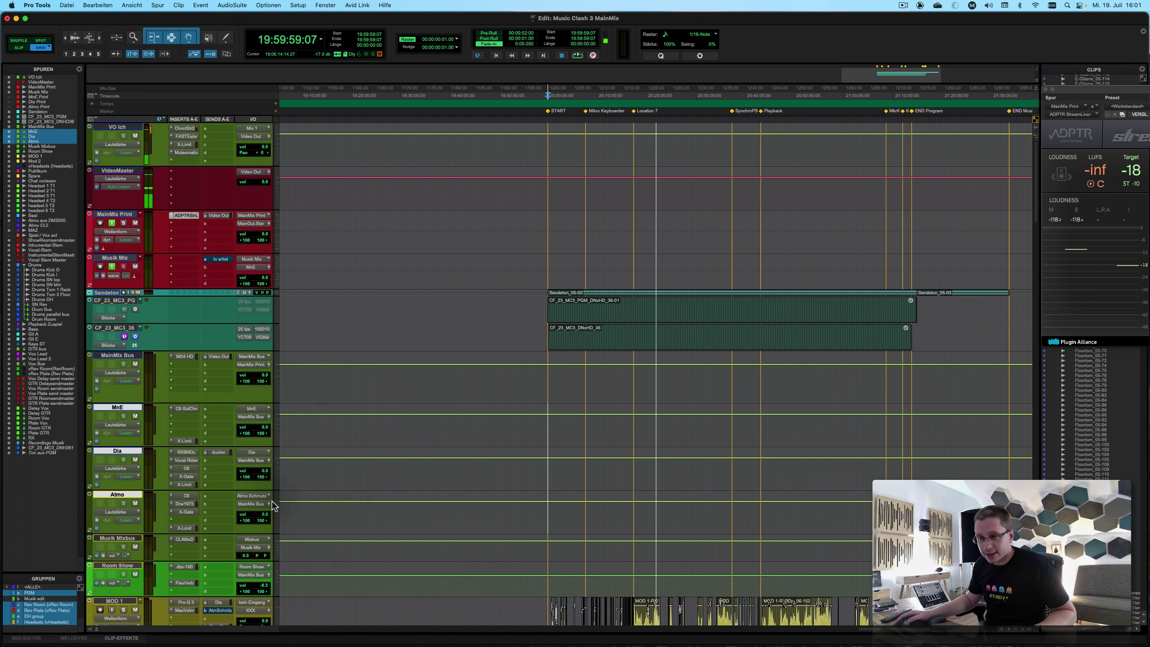
Add a send from Dia to Dia Print and one from Atmo to Atmo Print, then close the send window.
left_click(222, 463)
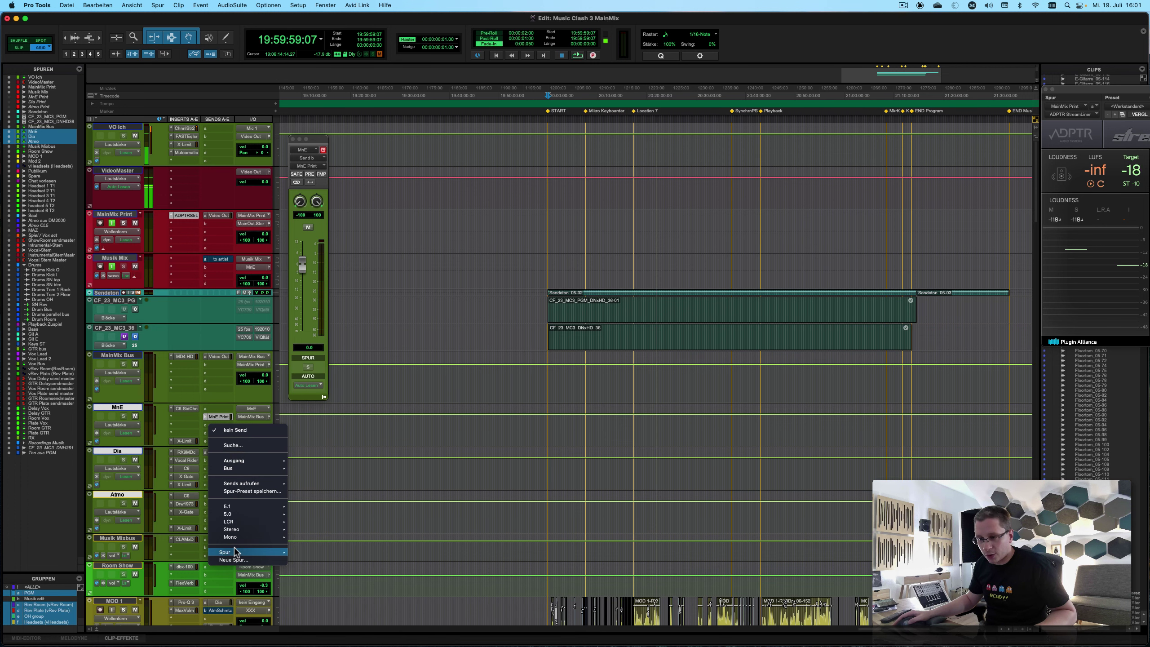
mouse_move(235, 551)
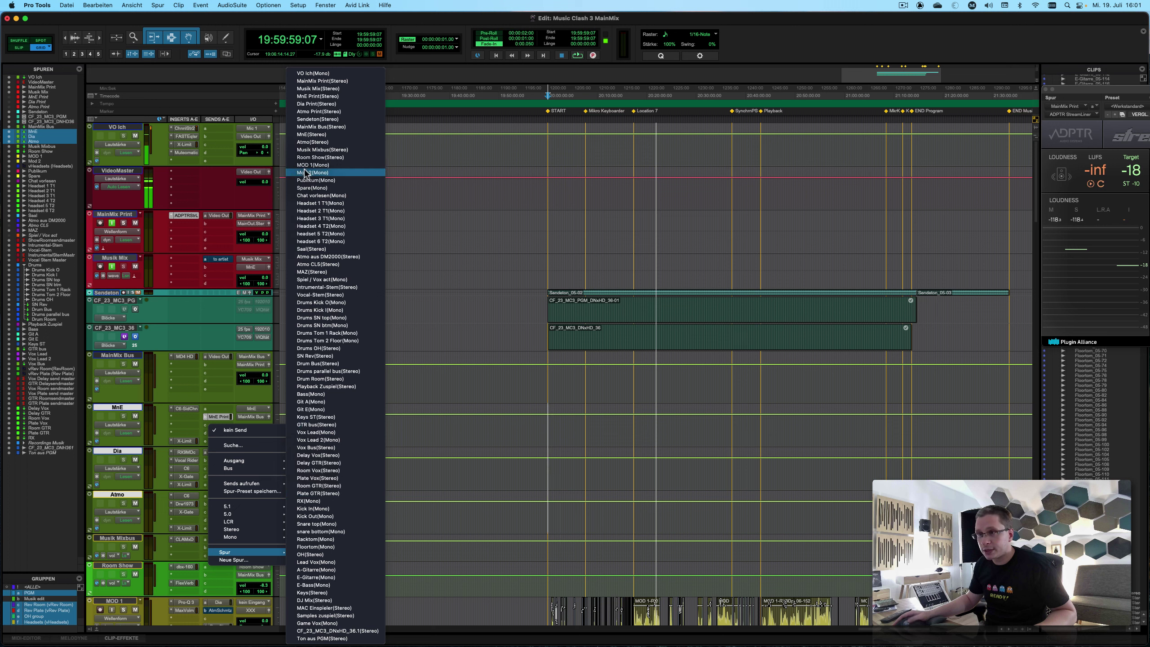
left_click(316, 104)
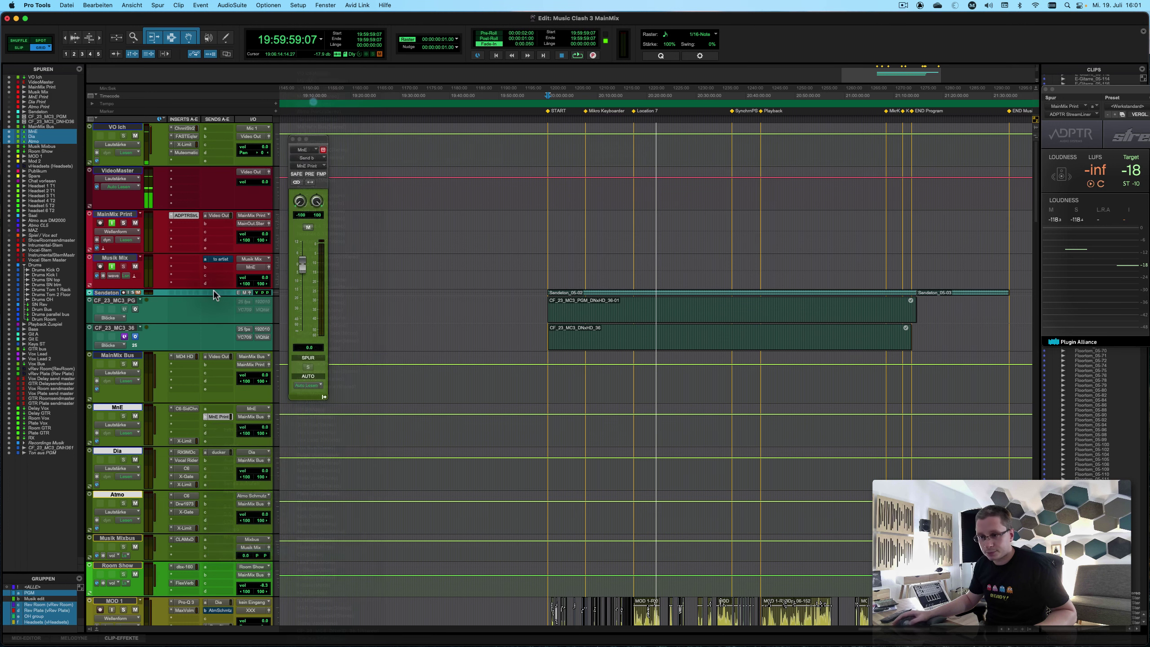
left_click(214, 504)
mouse_move(216, 512)
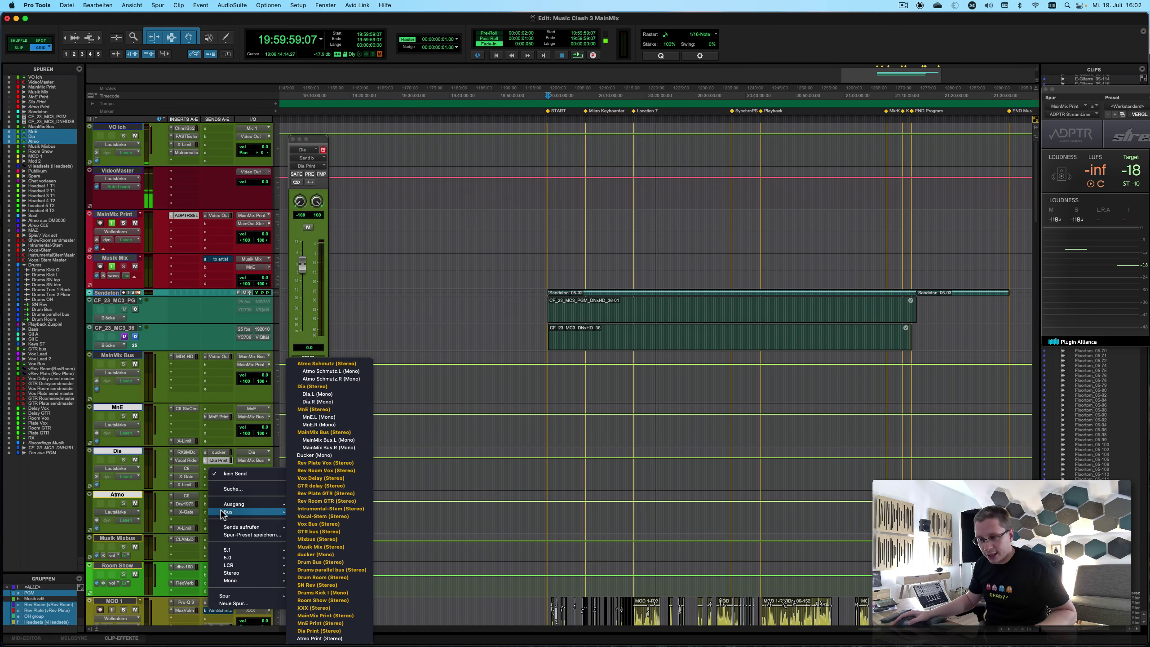
left_click(320, 639)
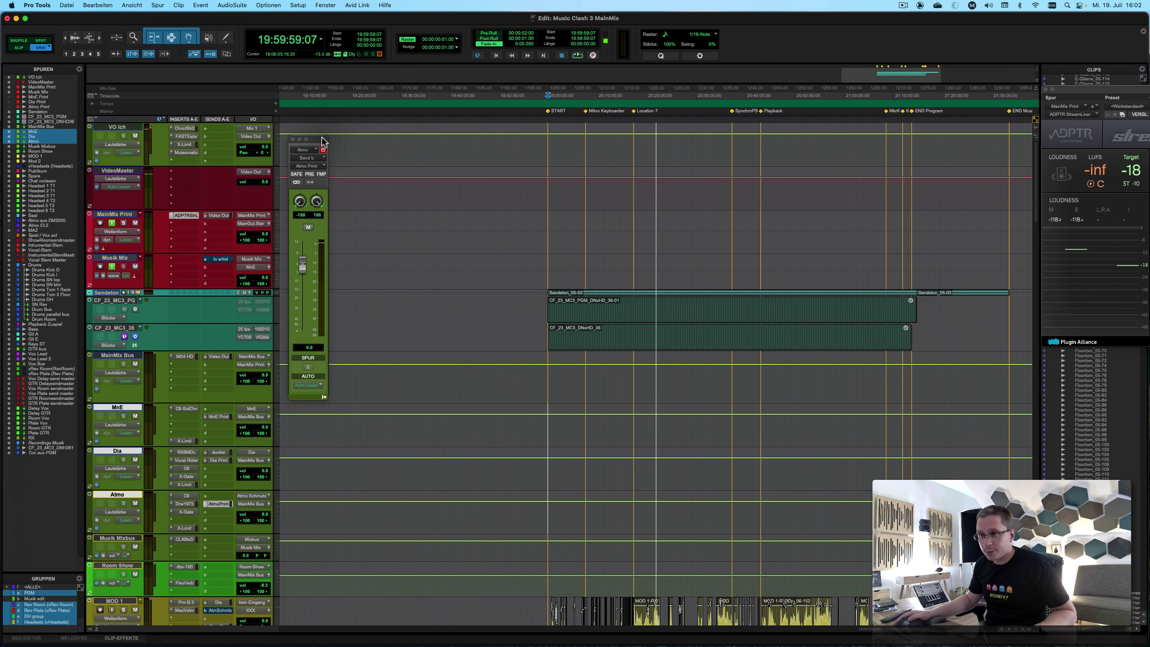
left_click(293, 140)
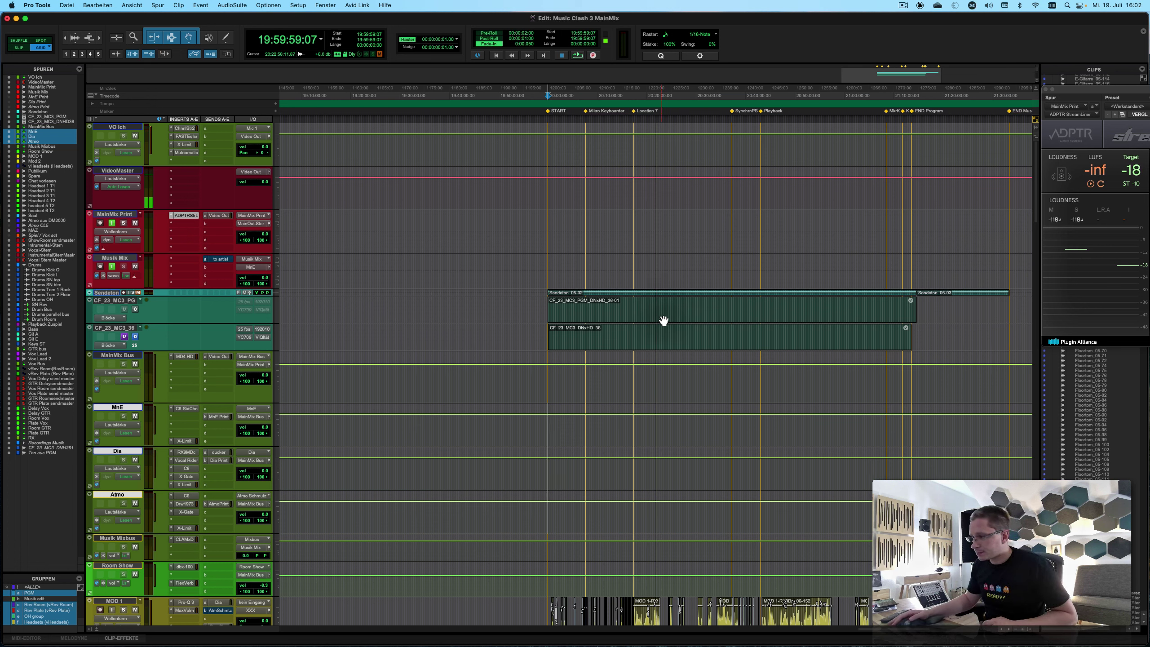
Check several positions on the CF_23_MC3_PGM and CF_23_MC3_DNxHD_36 video clips.
left_click(529, 307)
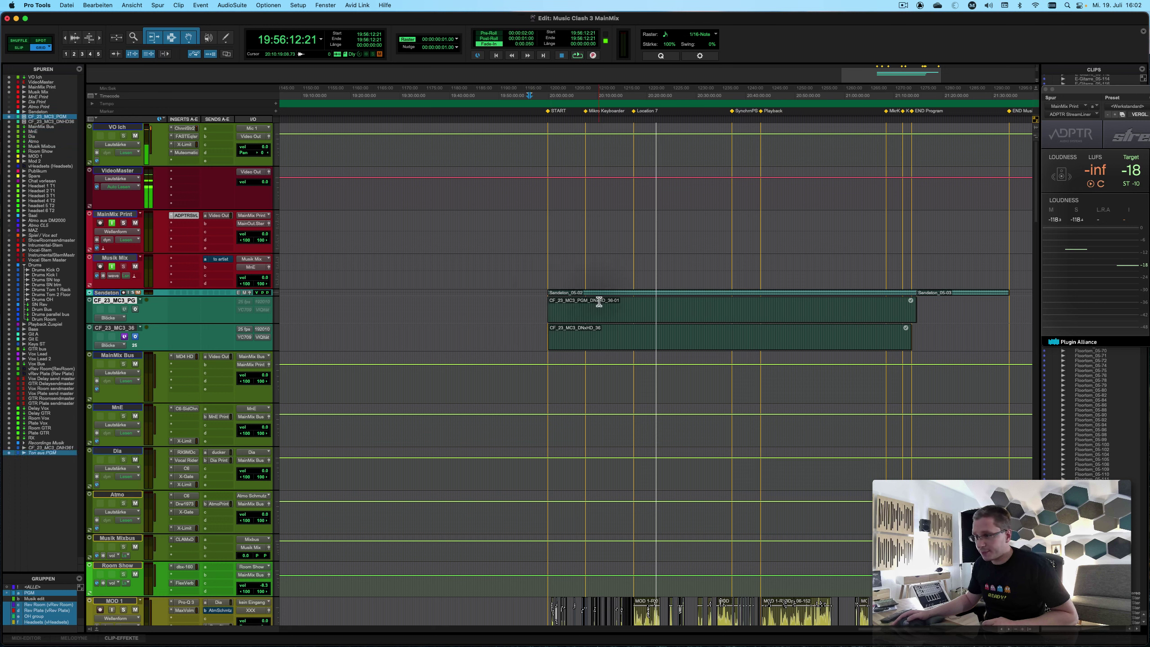
left_click_drag(580, 304, 658, 295)
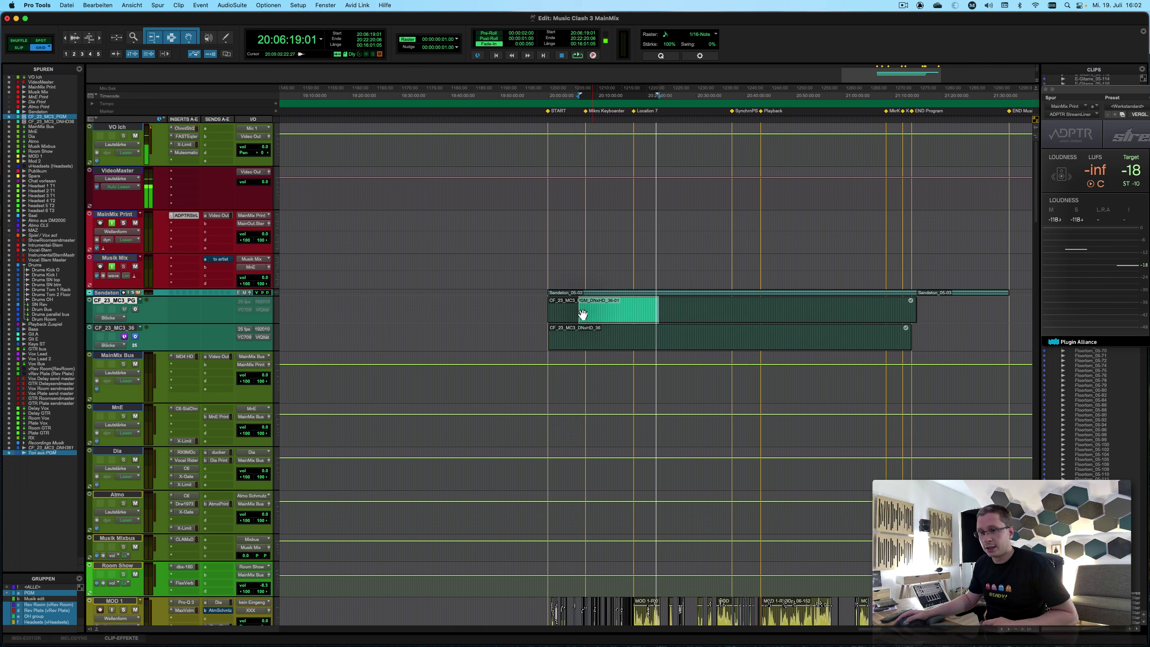
left_click(585, 332)
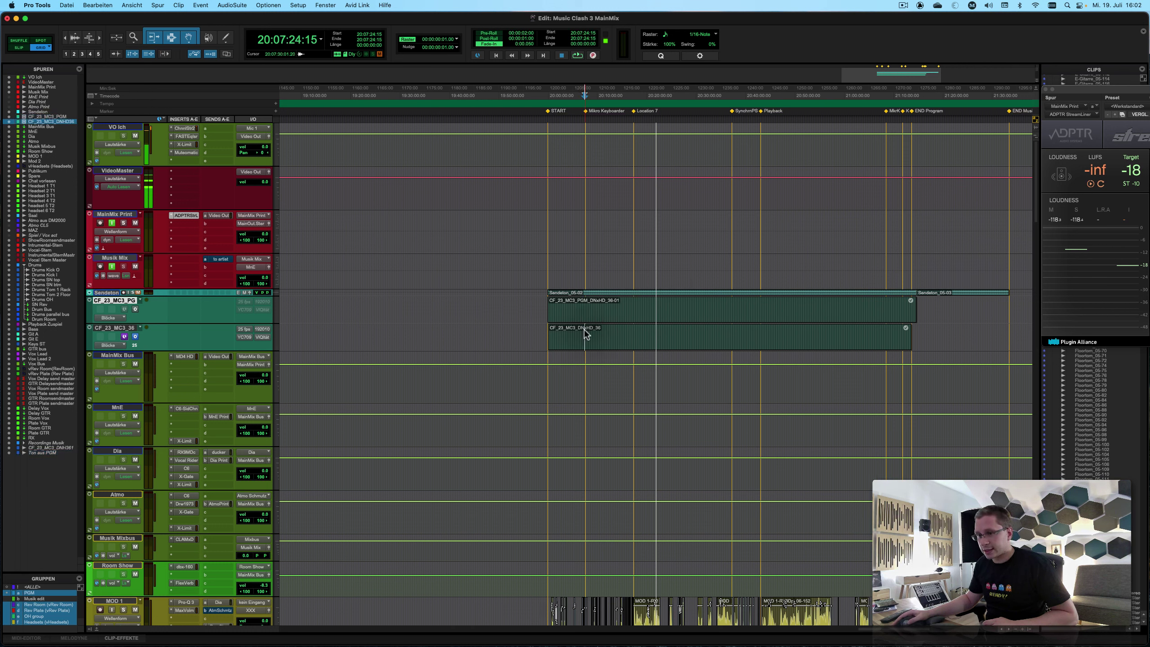
left_click(620, 336)
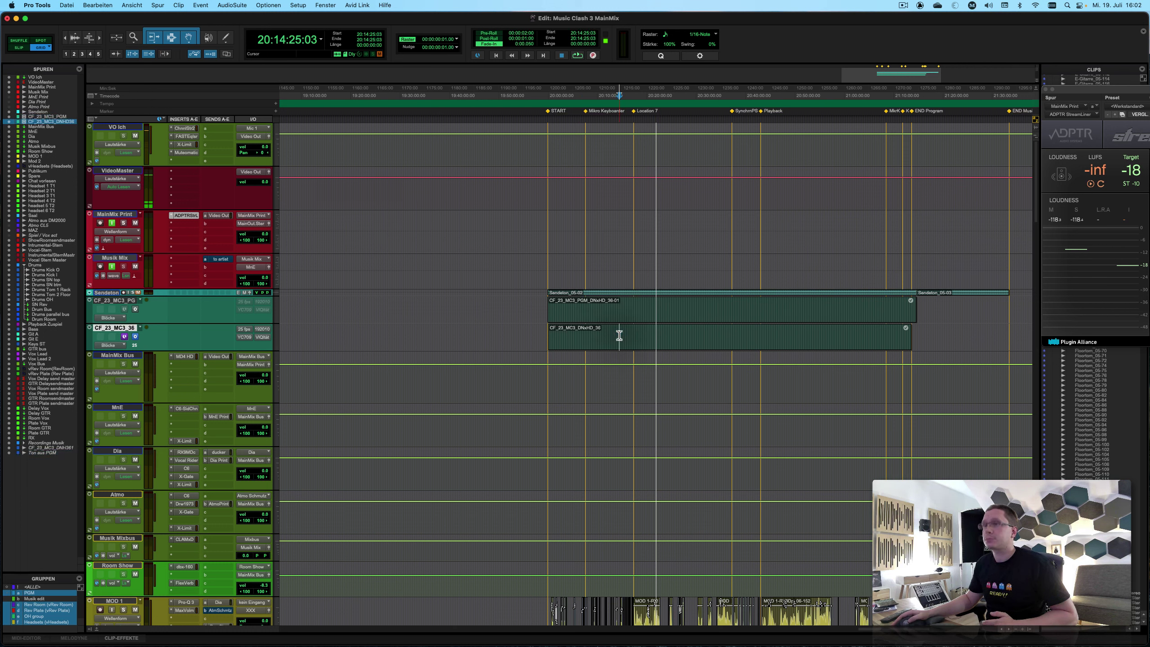
key("p")
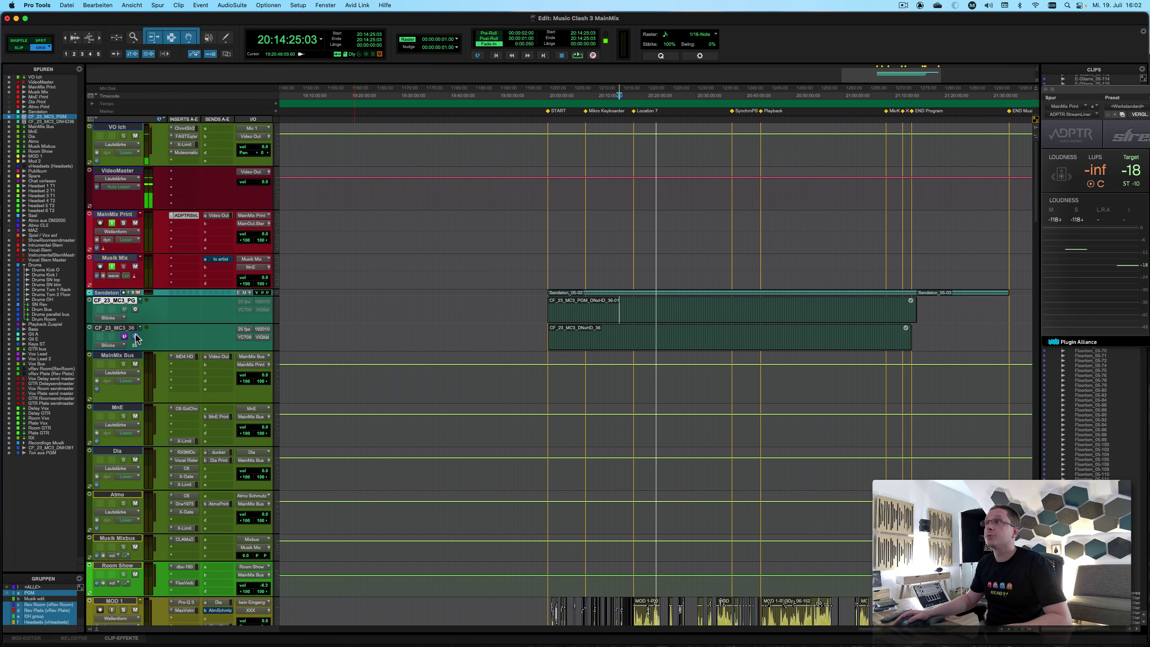
Place the cursor at 20:19:36:10 on the CF_23_MC3_PGM video track and try to switch that video online.
left_click(645, 310)
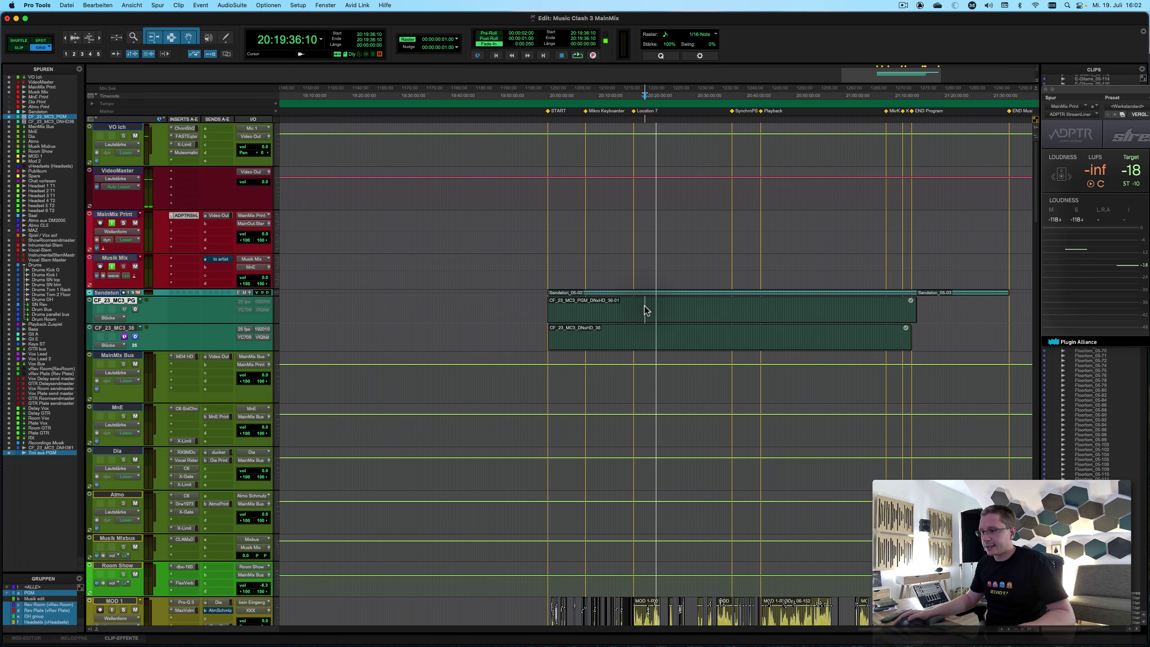
key("t")
key("t")
key("t")
key("t")
key("t")
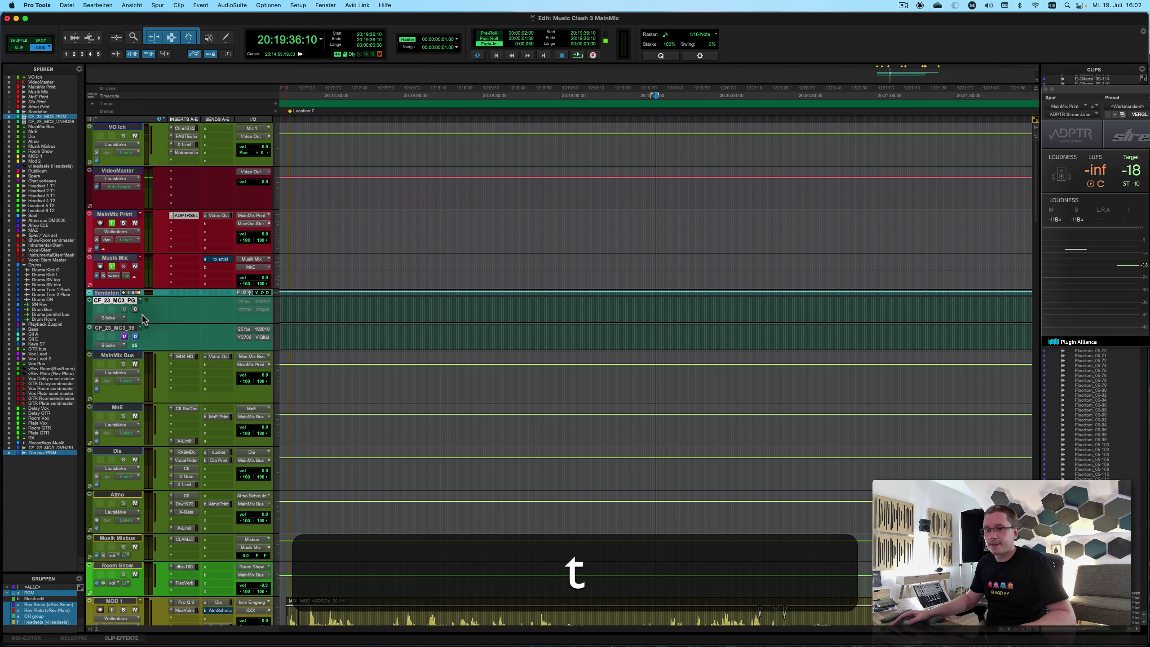
left_click(135, 310)
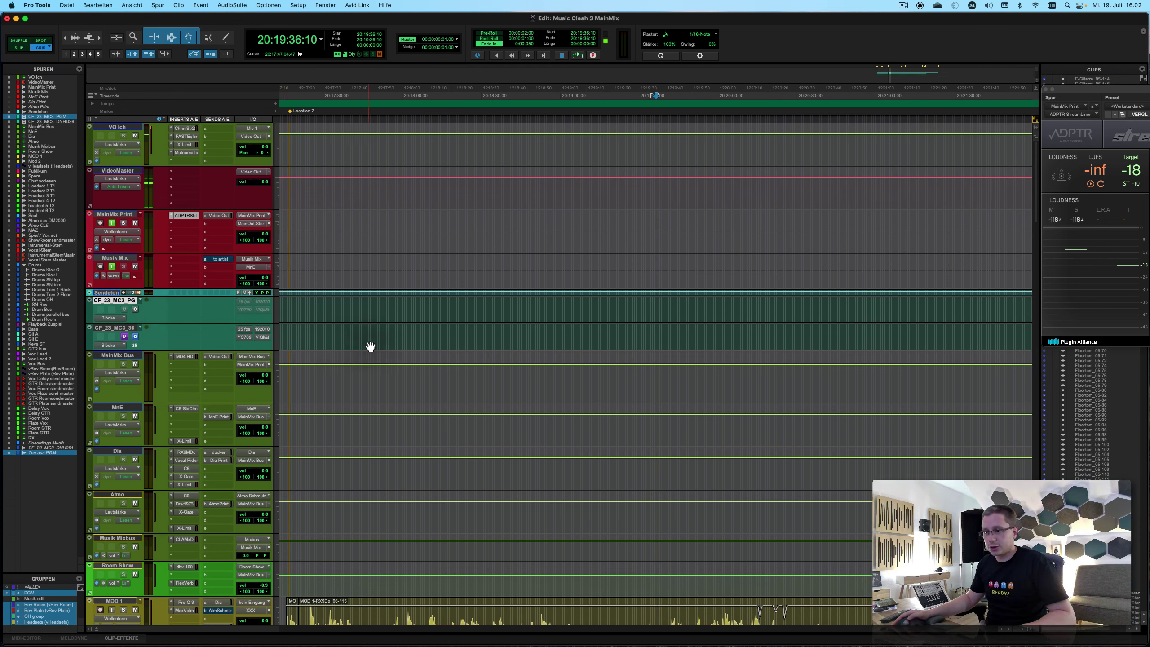
Place the cursor at the start of the CF_23_MC3_DNxHD_36 video clip, 20:00:00:04, and compare it with the CF_23_MC3_PGM clip start.
key("r")
key("r")
key("r")
key("r")
key("t")
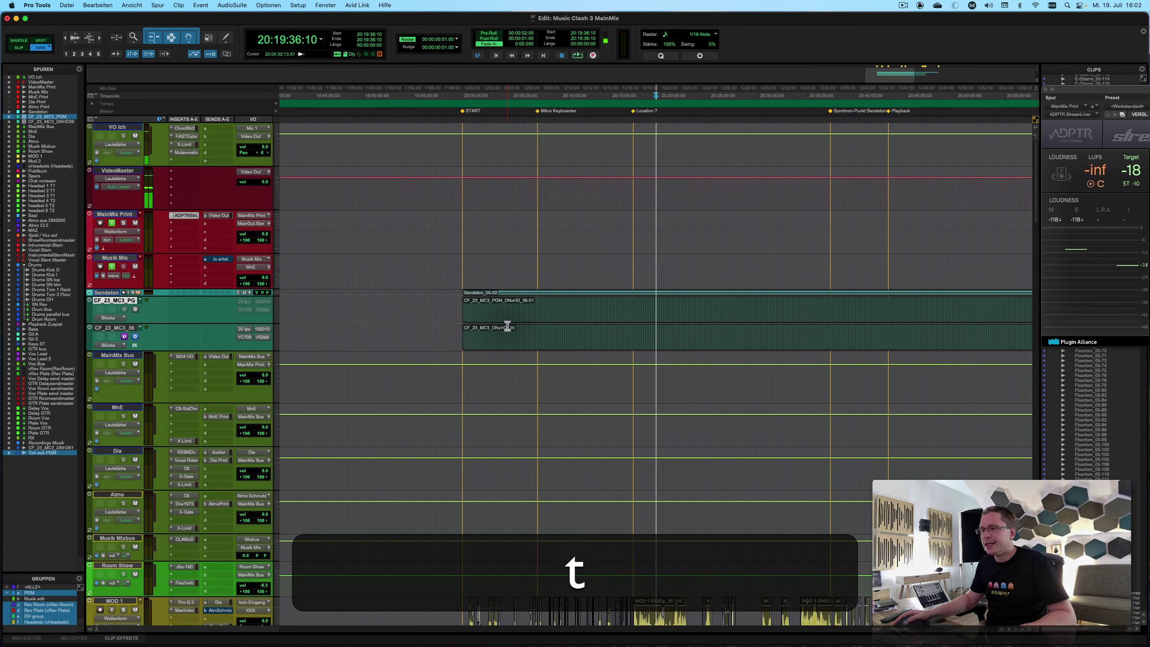
key("r")
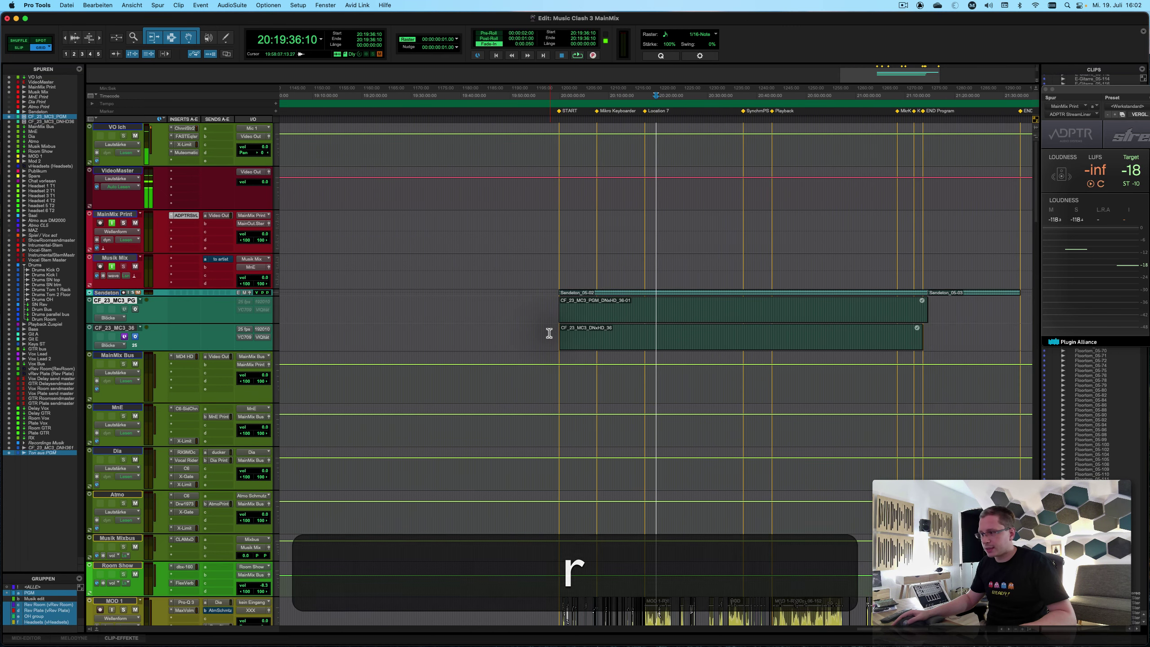
left_click(549, 333)
key("t")
key("t")
key("t")
key("t")
key("t")
key("t")
key("t")
key("t")
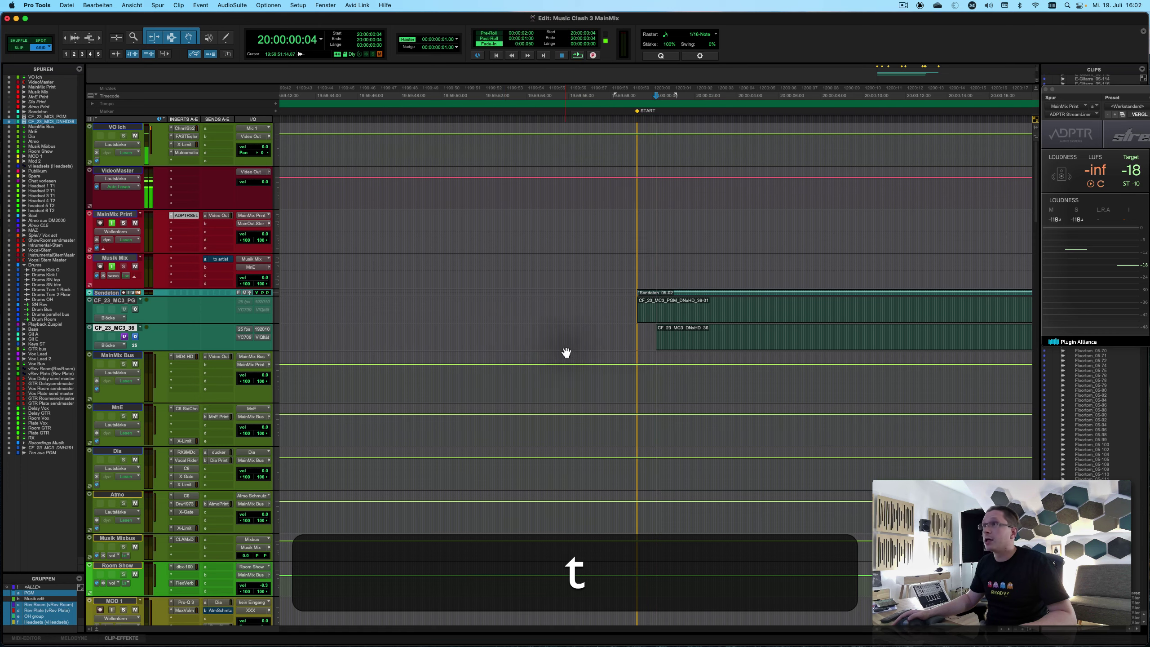
key("r")
key("shift+r")
scroll(642, 334, "down", 3)
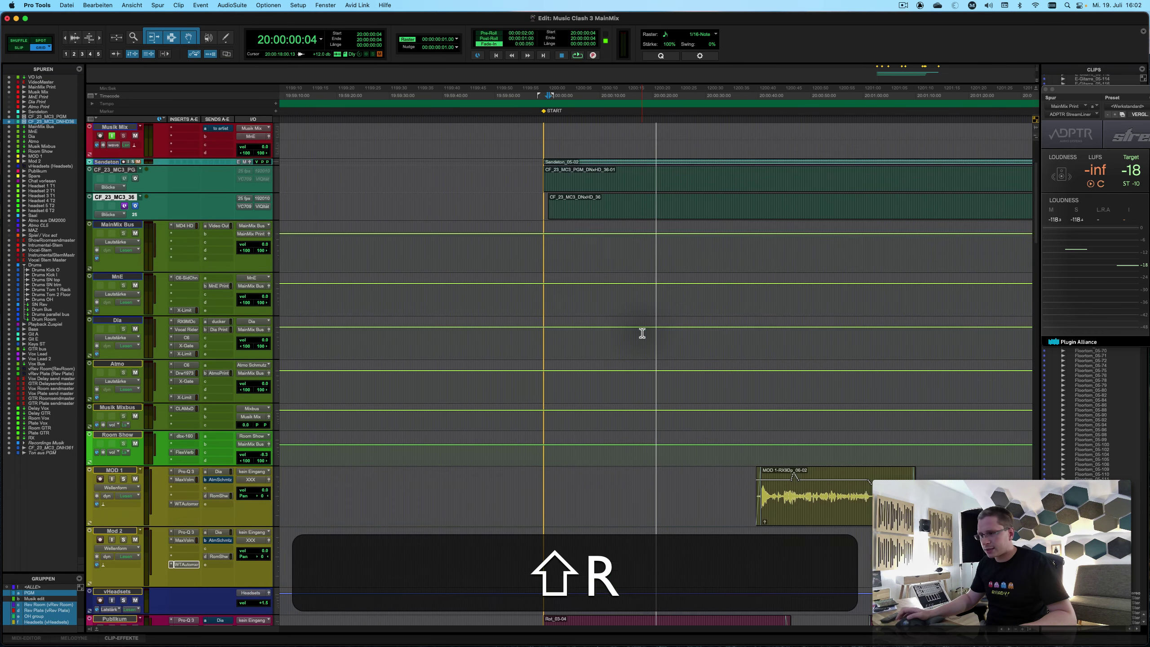
scroll(642, 333, "up", 3)
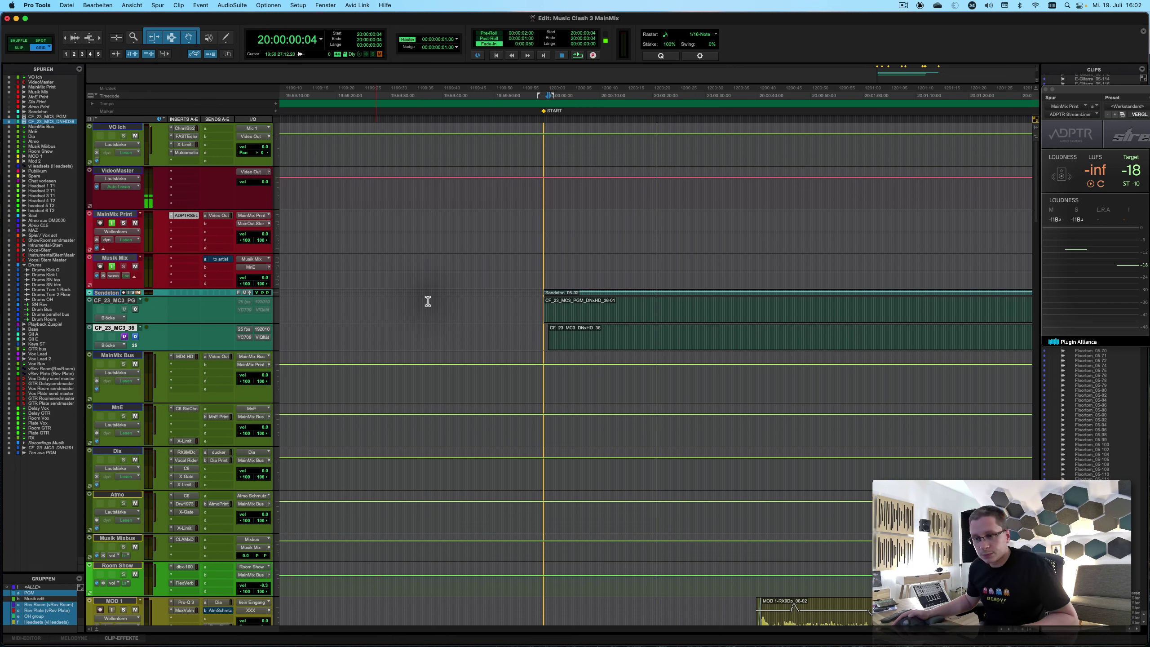
Place the cursor at the start of the Publikum clip, 19:59:59:07, and switch the CF_23_MC3_PGM video track online.
key("t")
key("t")
key("t")
key("t")
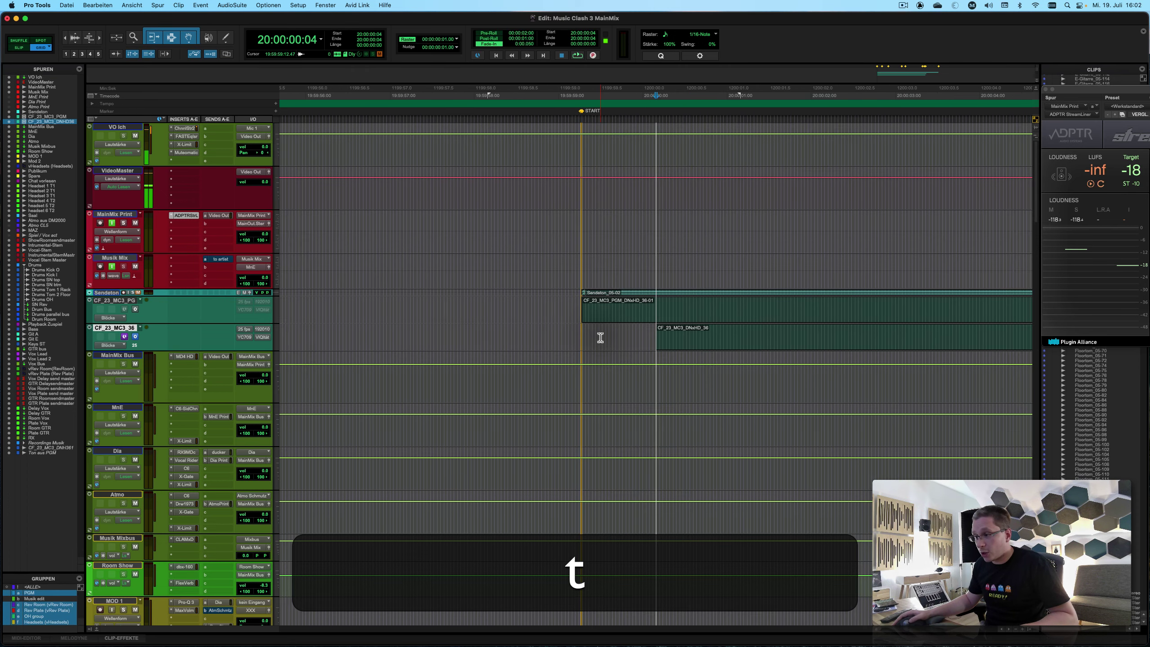
key("r")
scroll(601, 337, "down", 10)
scroll(600, 337, "up", 4)
left_click(611, 383)
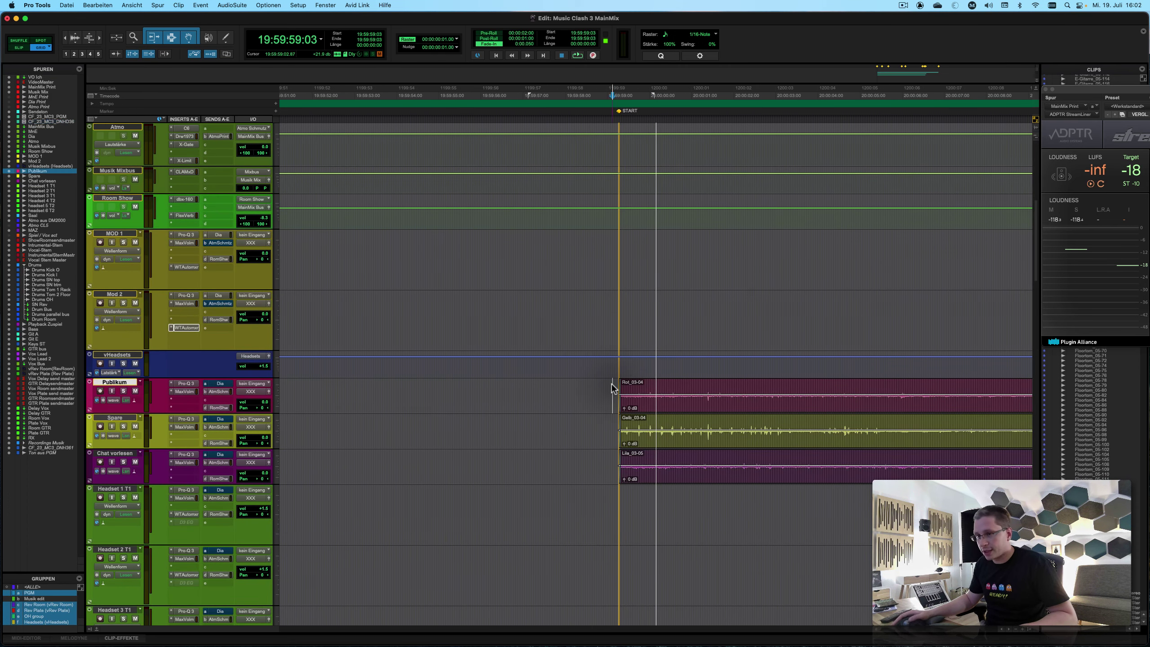
key("Tab")
scroll(612, 385, "up", 8)
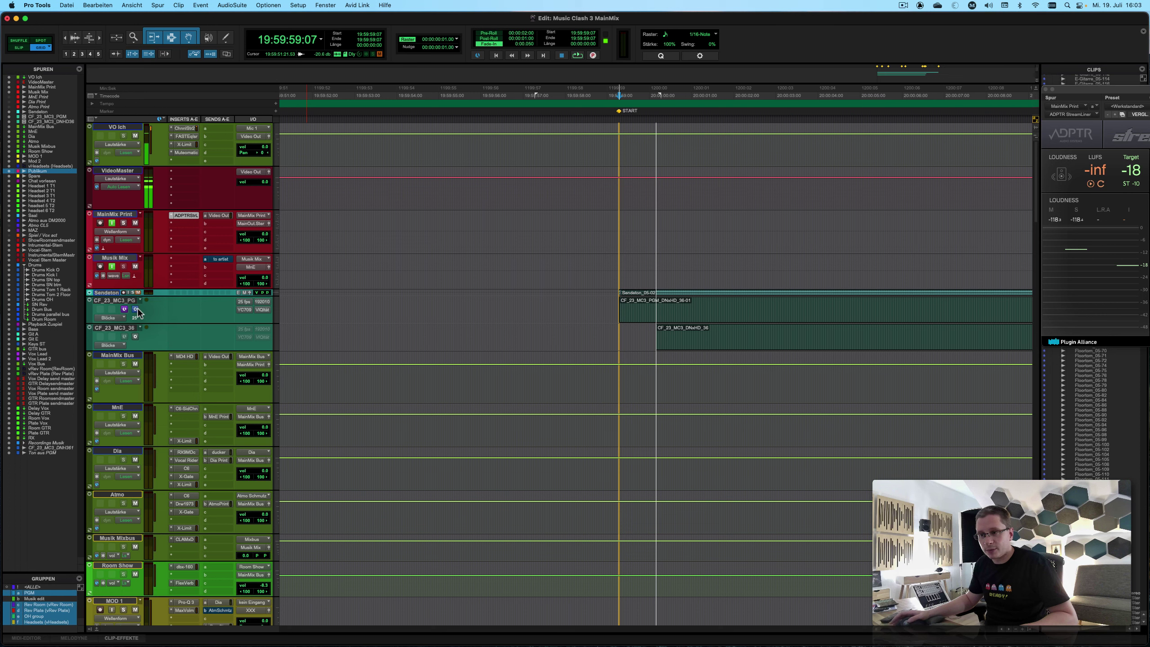
Open the video window and play the session from 19:59:59:07 for a few seconds to check the picture.
left_click(323, 4)
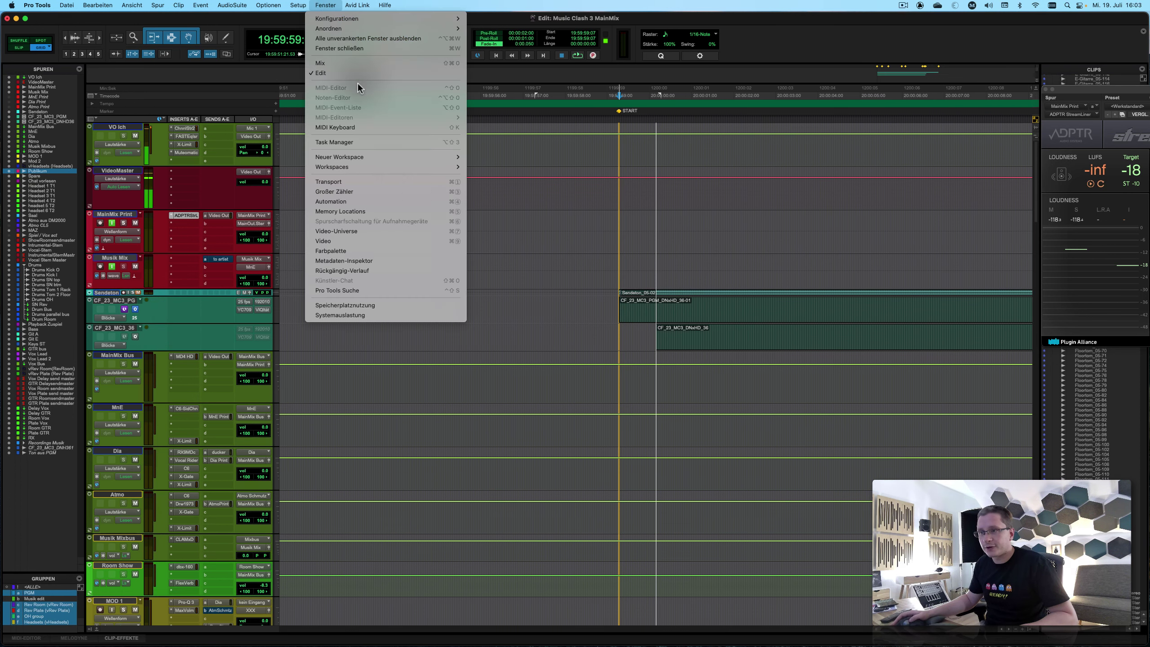
left_click(413, 241)
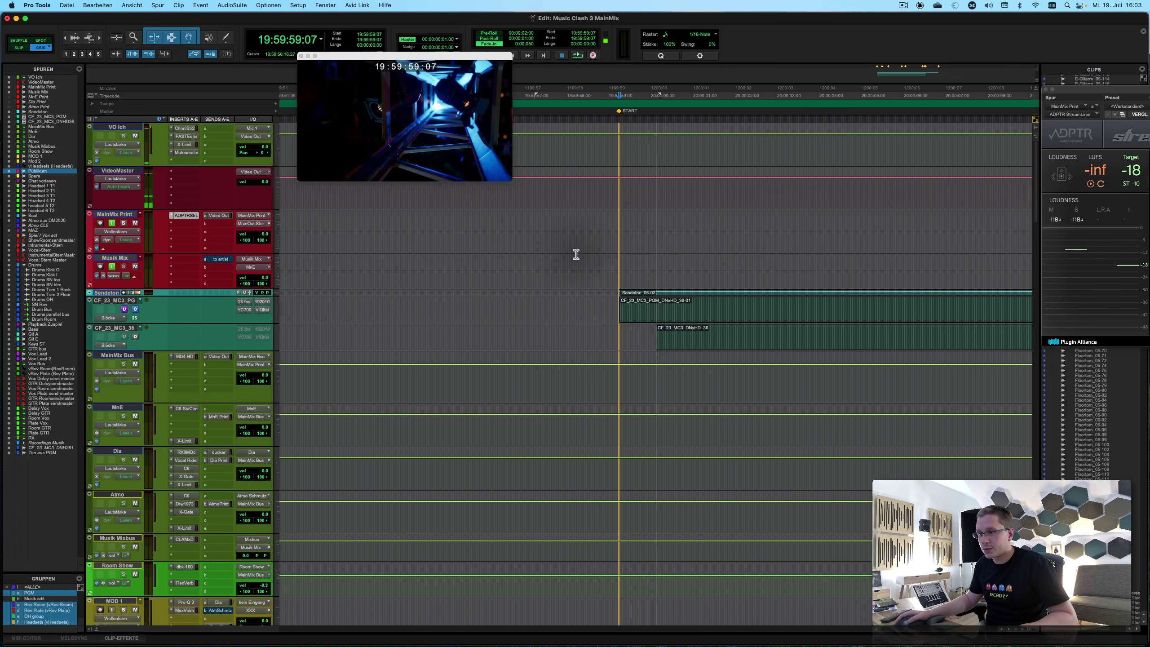
key("t")
key("t")
key("r")
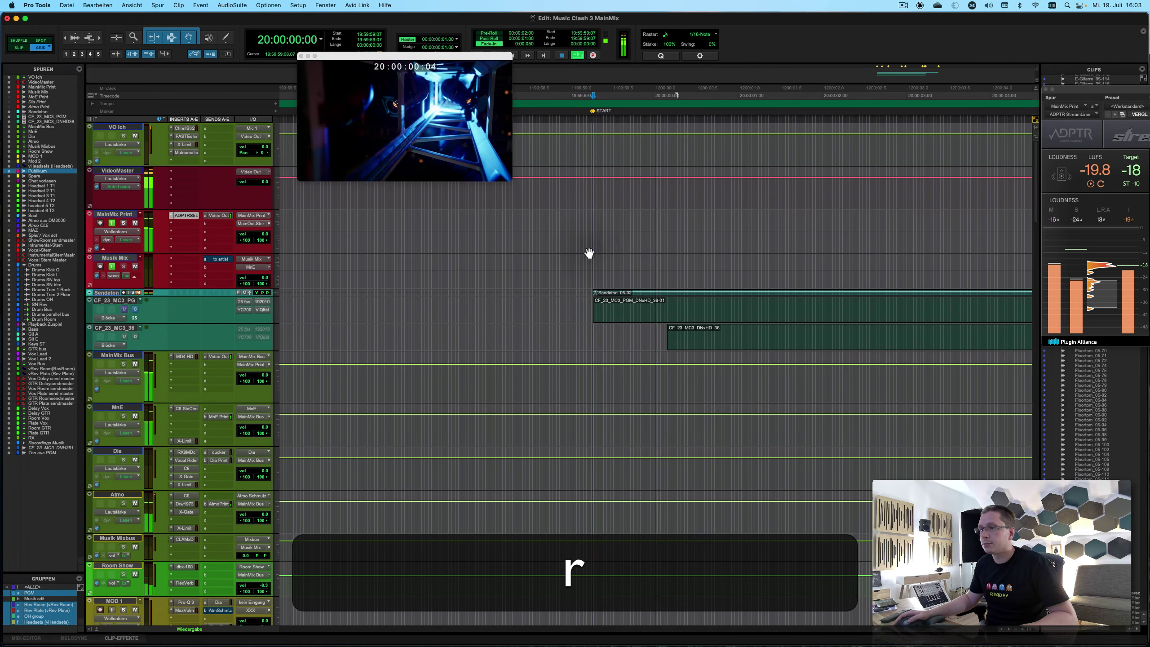
key("shift+r")
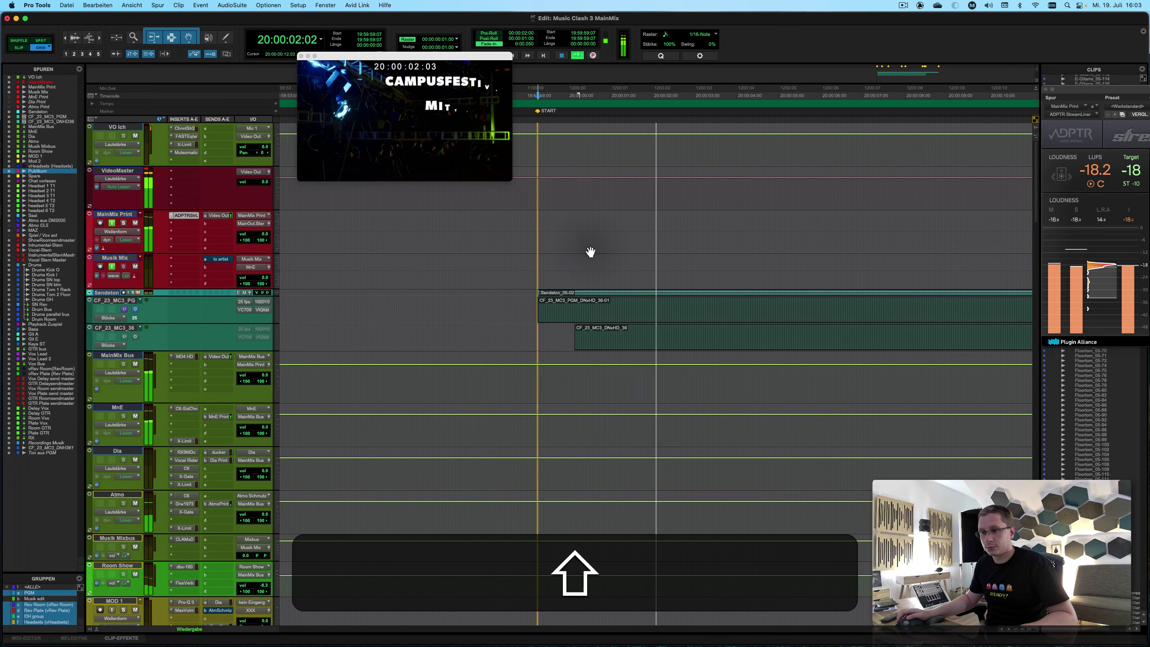
key("space")
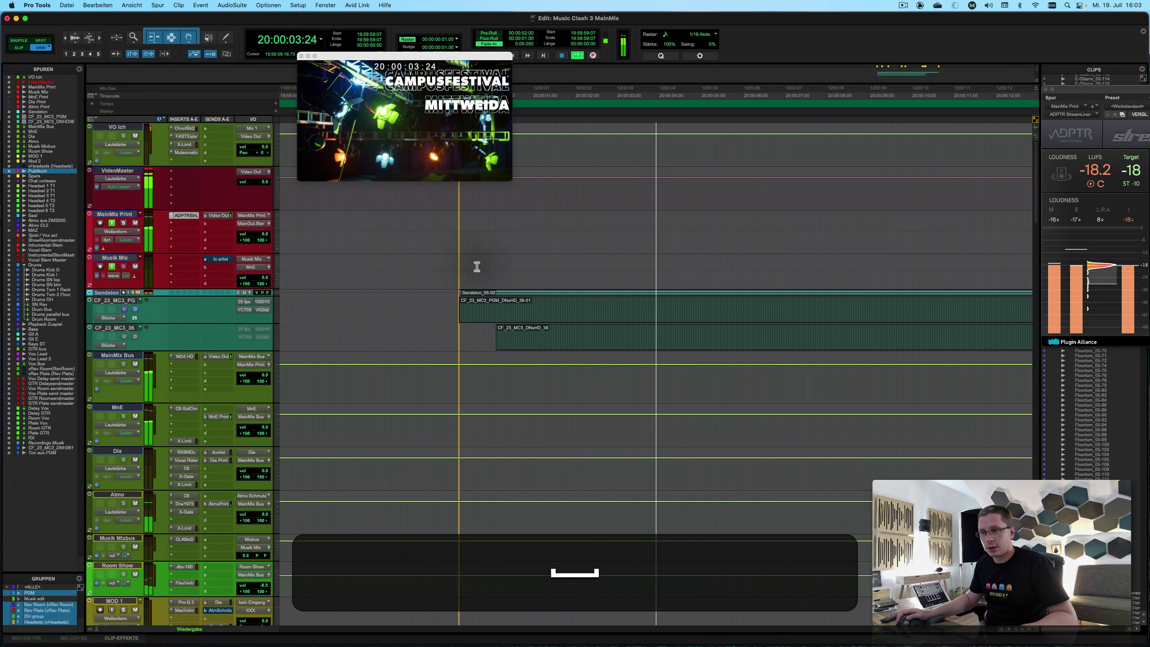
Look over all tracks below the video tracks, examining where their clips start relative to the START marker.
scroll(477, 267, "down", 5)
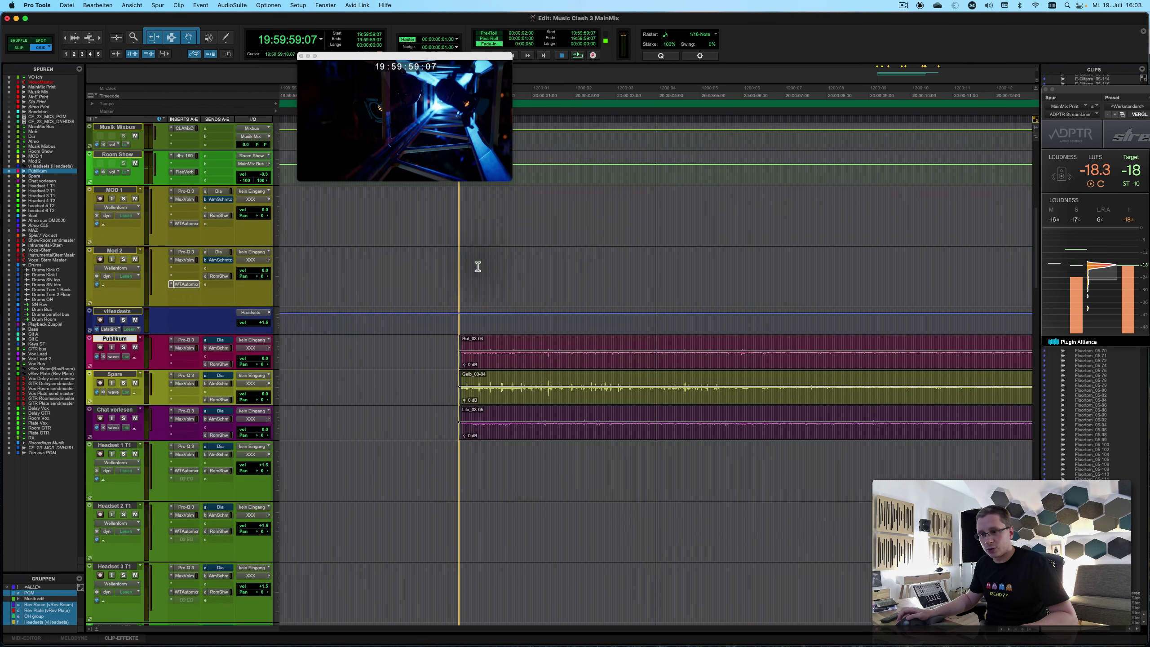
scroll(478, 266, "down", 5)
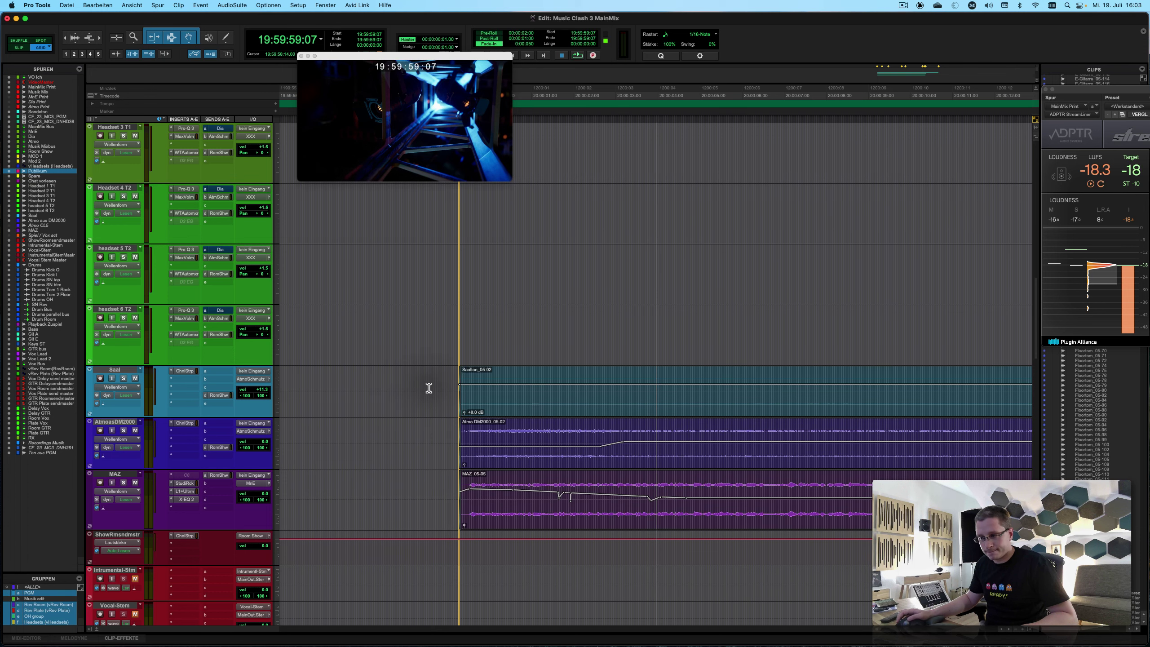
scroll(403, 406, "down", 5)
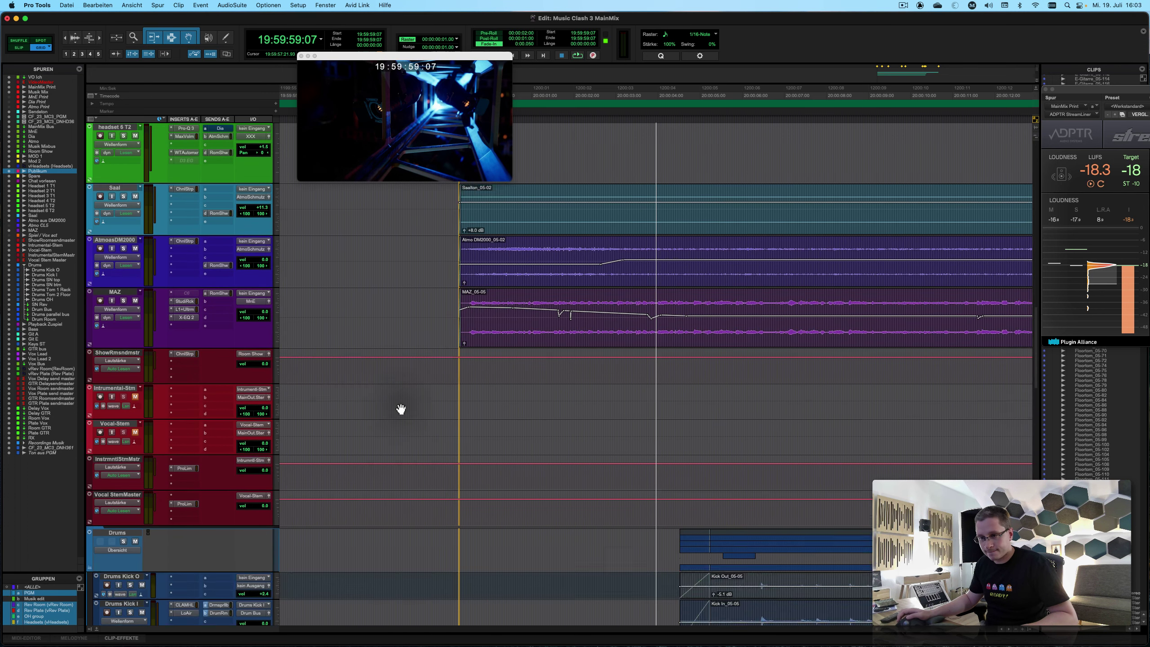
scroll(401, 409, "down", 10)
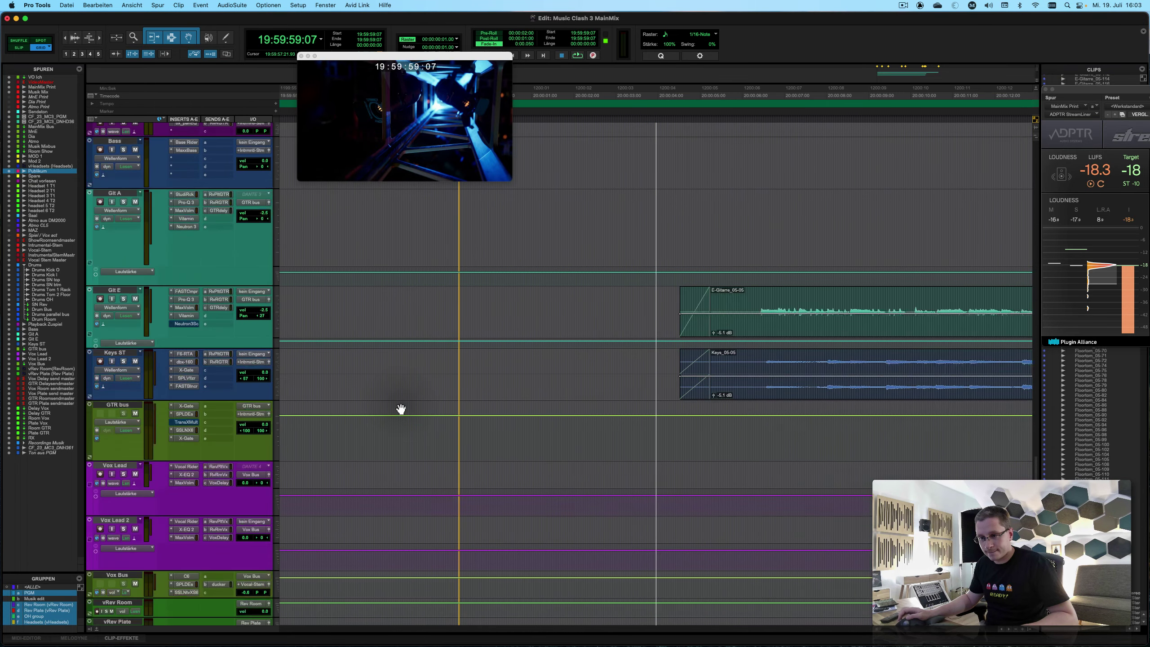
scroll(402, 410, "down", 5)
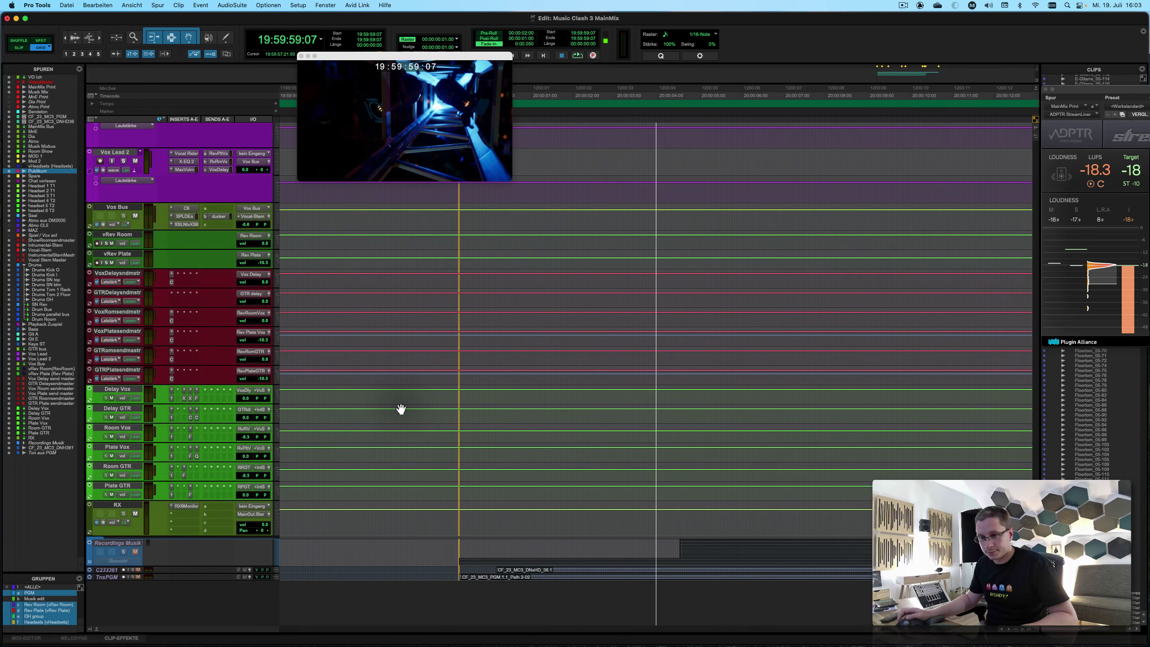
scroll(401, 409, "up", 20)
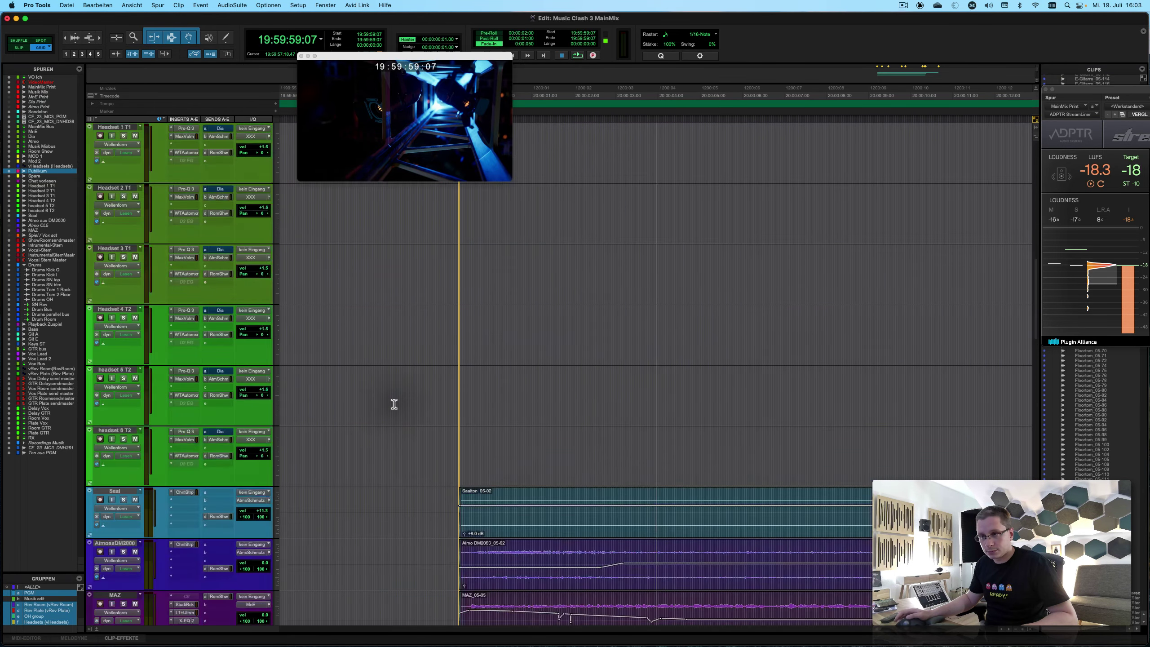
scroll(394, 404, "up", 5)
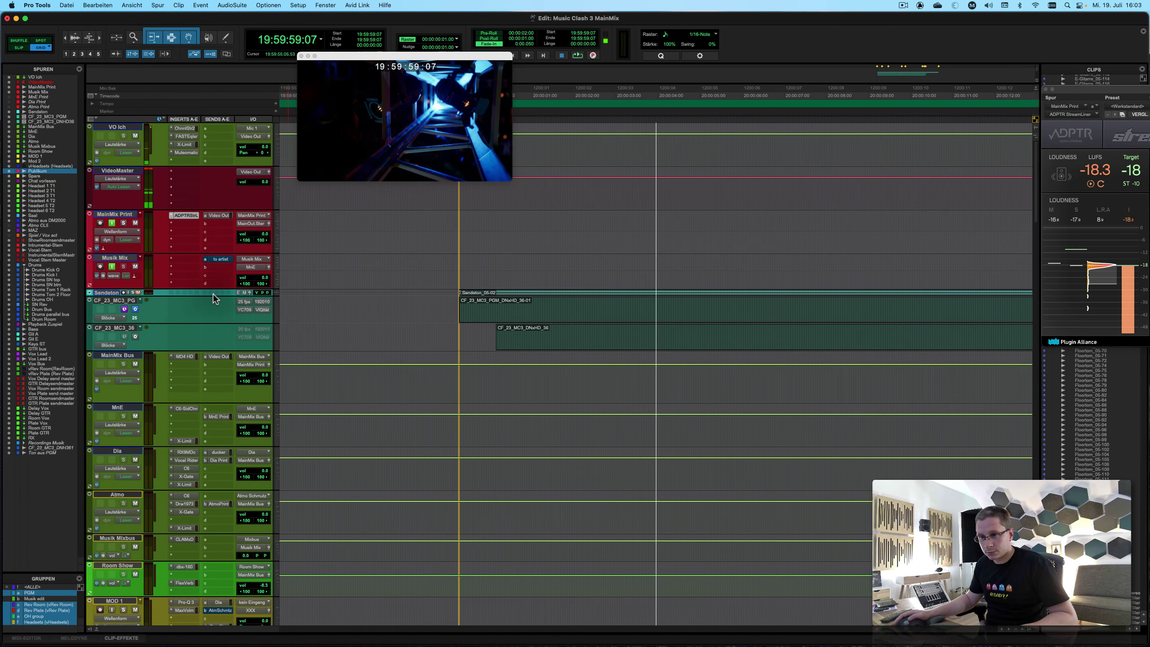
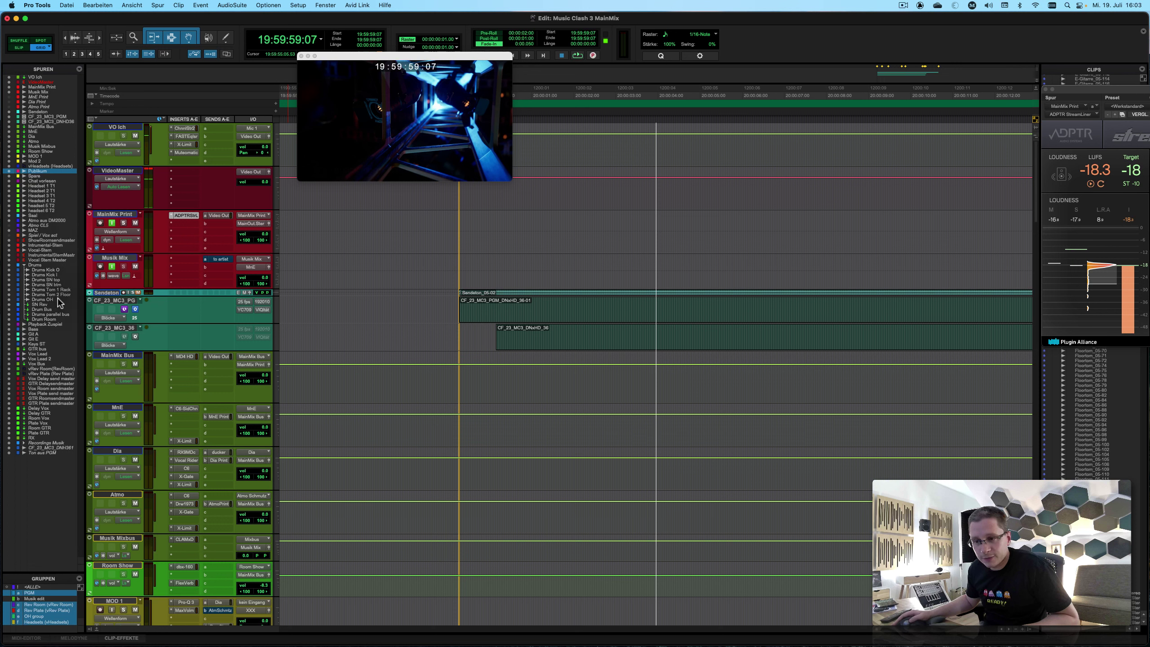
Increase the Sendeton track's height to show its waveform and start playback from the beginning of the CF_23_MC3_PGM video clip.
left_click(124, 300)
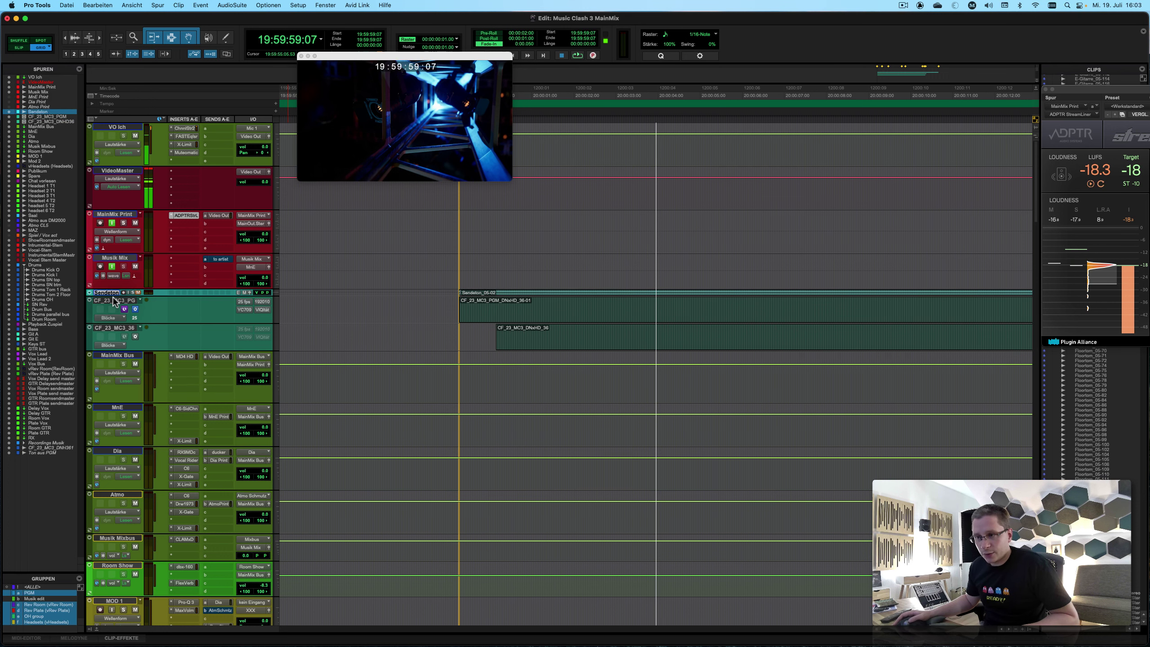
left_click_drag(113, 295, 117, 339)
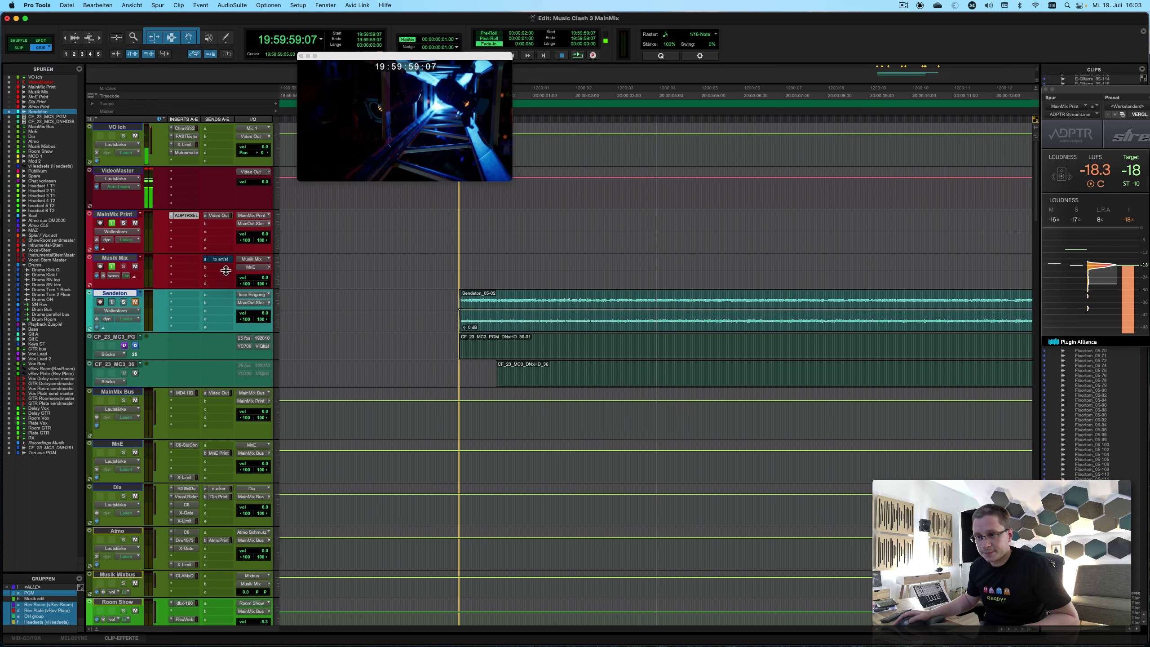
left_click(437, 340)
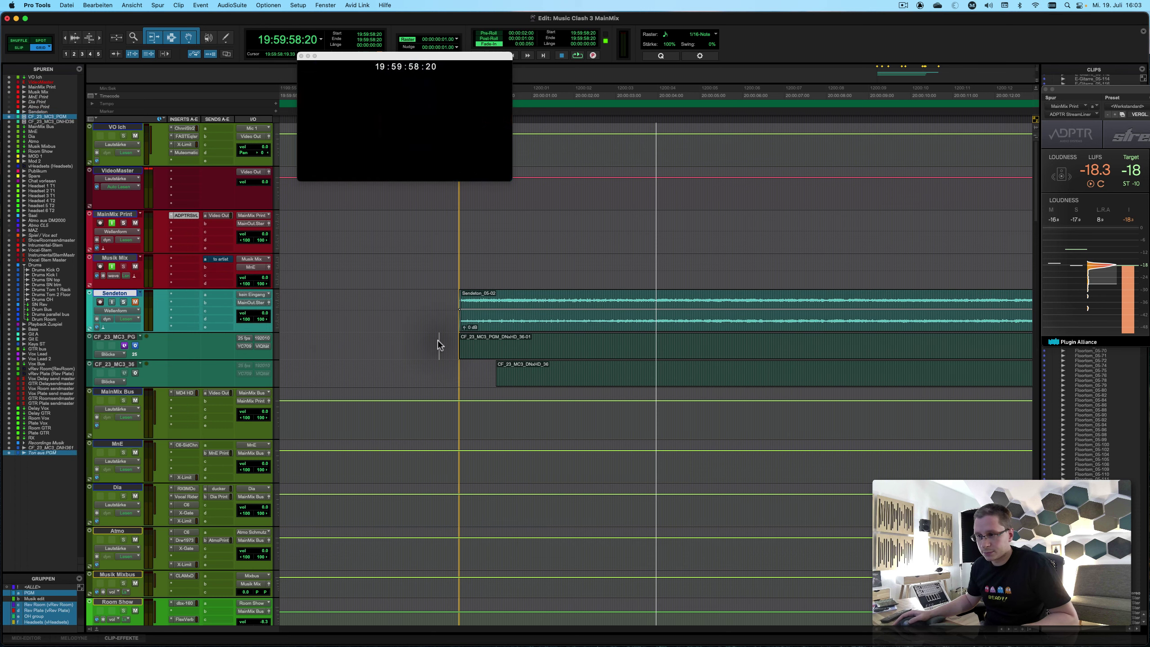
key("t")
key("space")
key("r")
key("r")
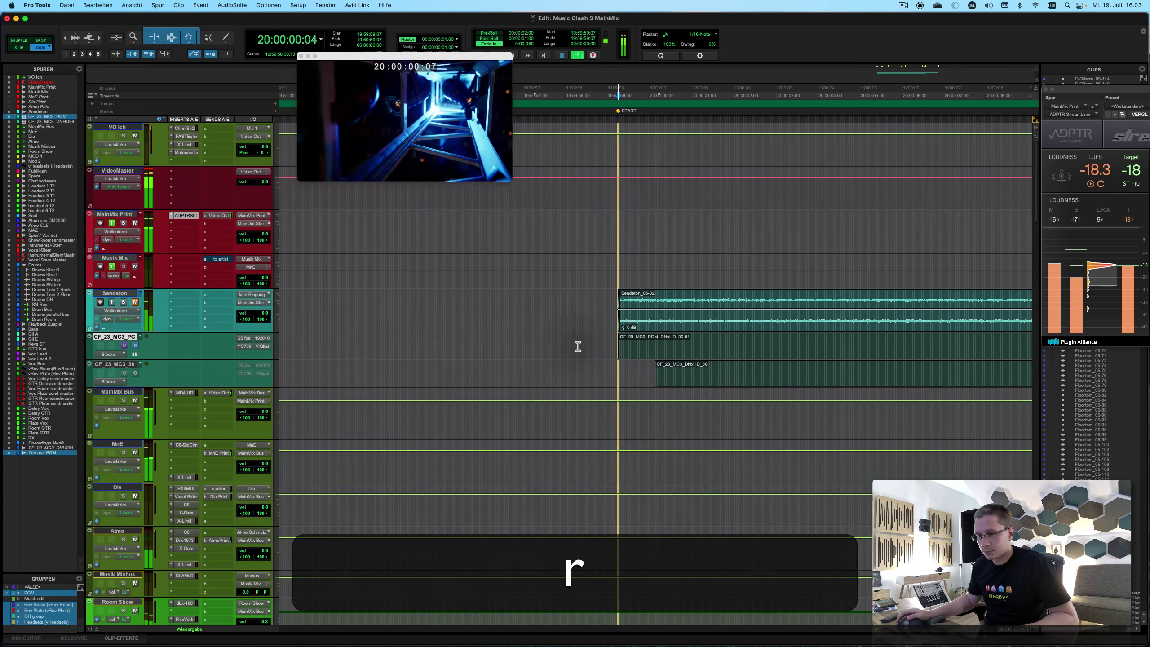
Show the Automation window during playback and check the levels on the bus, headset, Saal and MAZ tracks.
scroll(578, 345, "down", 10)
scroll(578, 347, "down", 10)
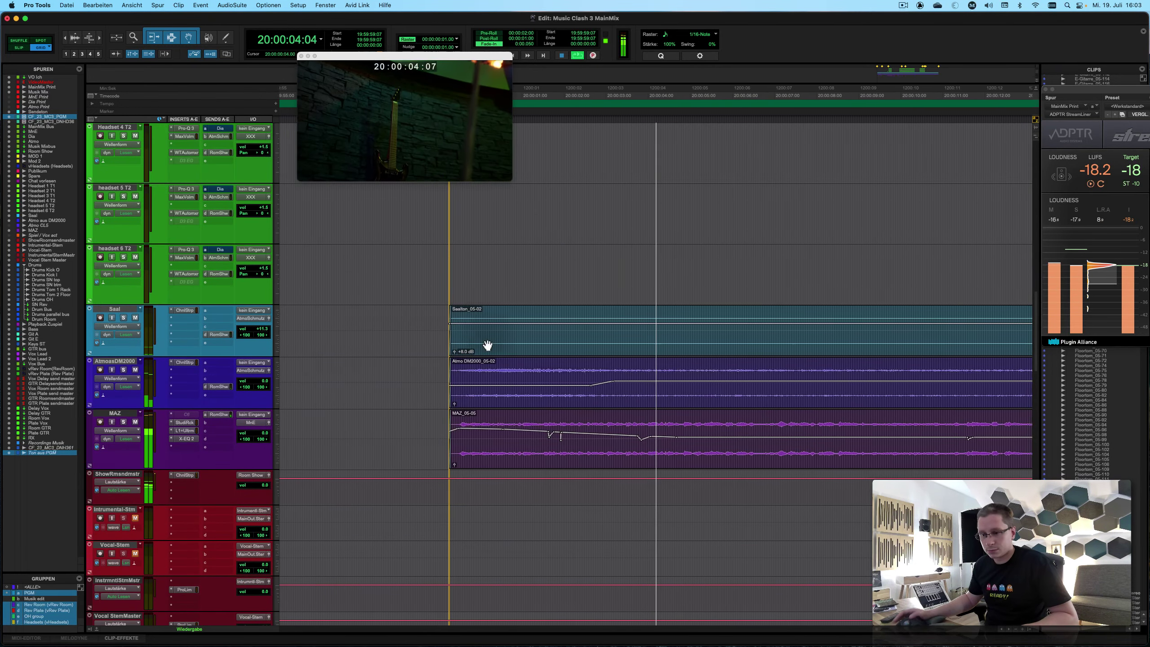
key("super+4")
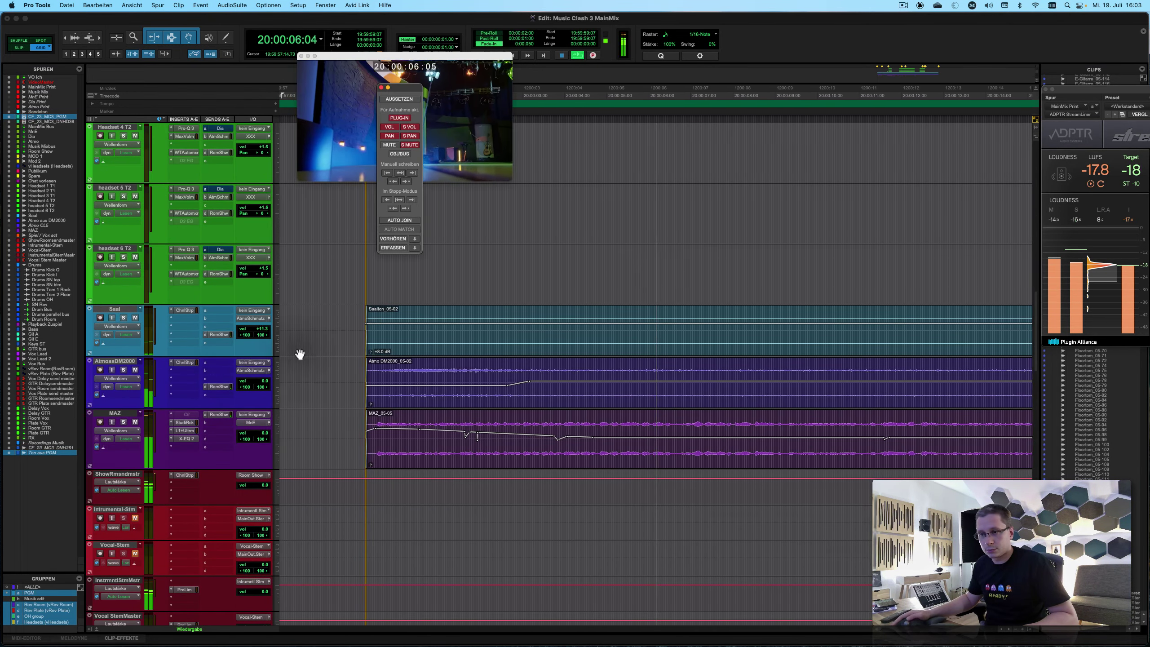
scroll(449, 329, "up", 5)
scroll(449, 329, "up", 3)
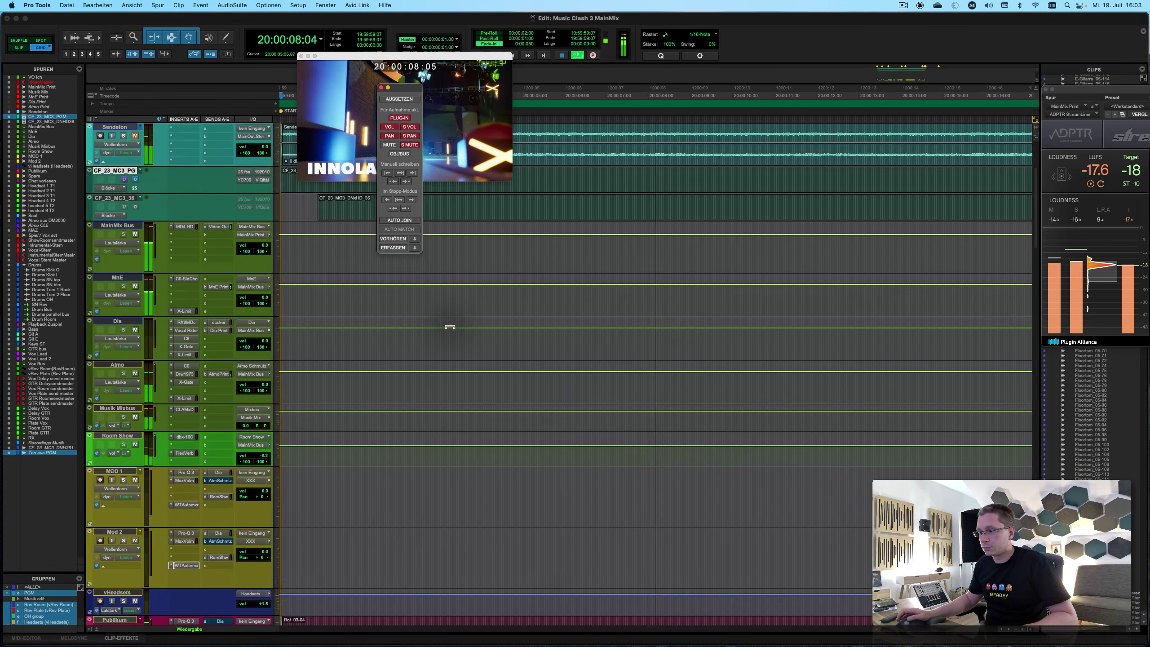
key("r")
scroll(449, 329, "up", 5)
scroll(449, 327, "down", 8)
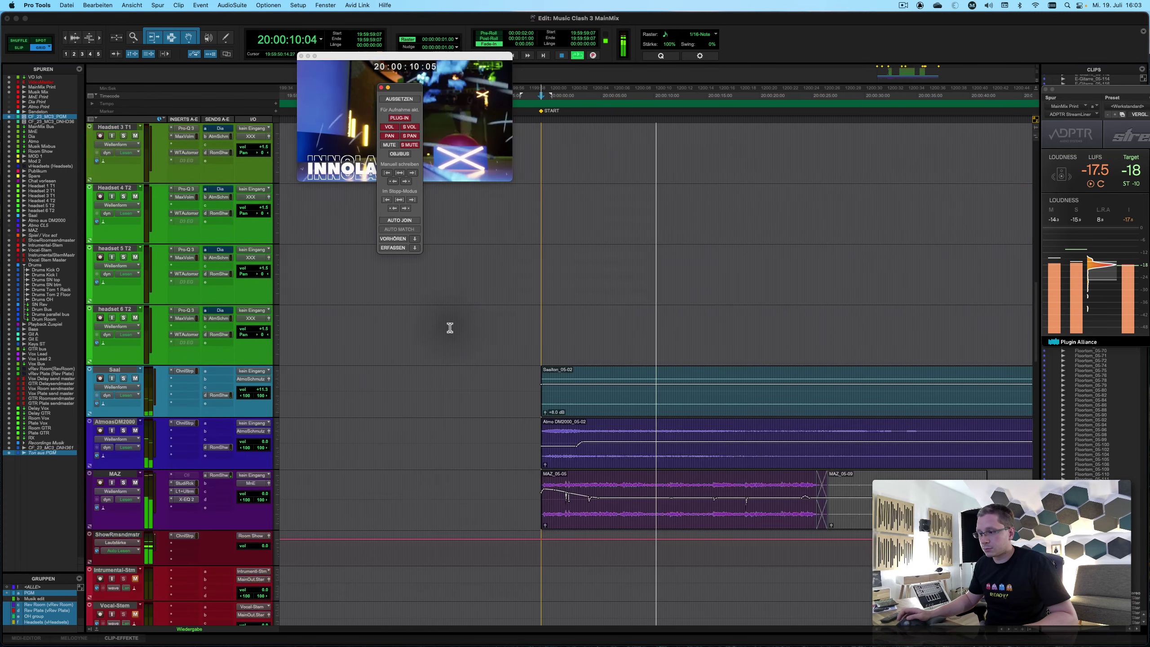
Open the MAZ track's L1+ Ultramaximizer and StudioRack inserts in turn, and replay the opening from 19:59:59:07 with StudioRack open.
left_click(135, 361)
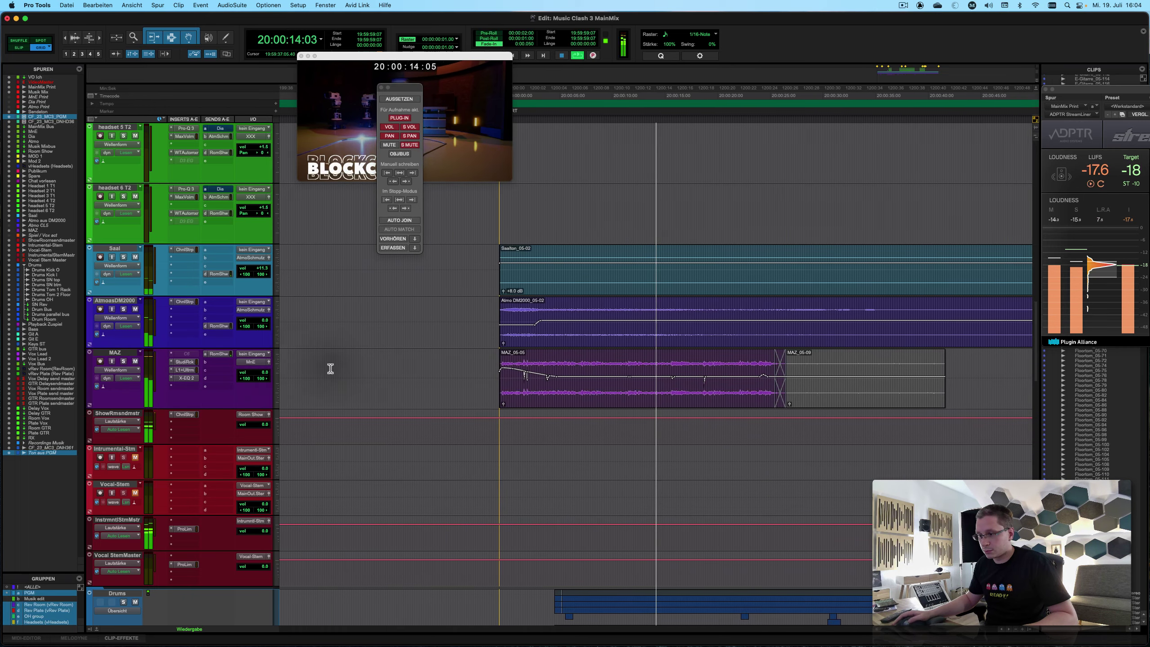
scroll(329, 365, "down", 4)
scroll(346, 368, "up", 3)
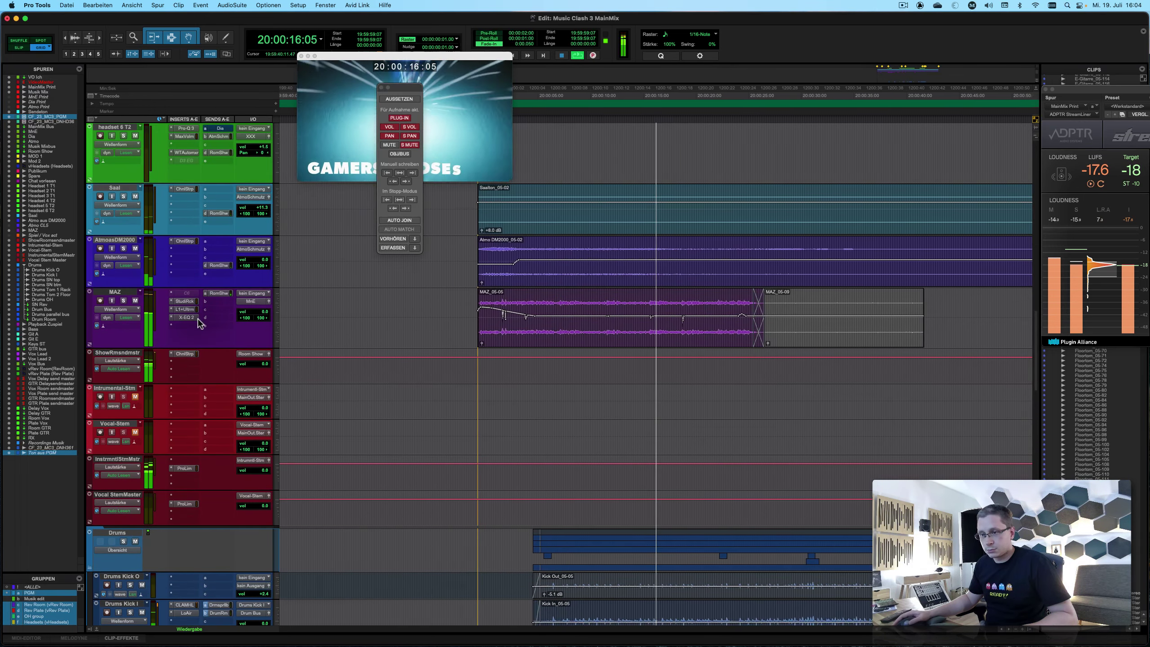
left_click(191, 316)
left_click(185, 317)
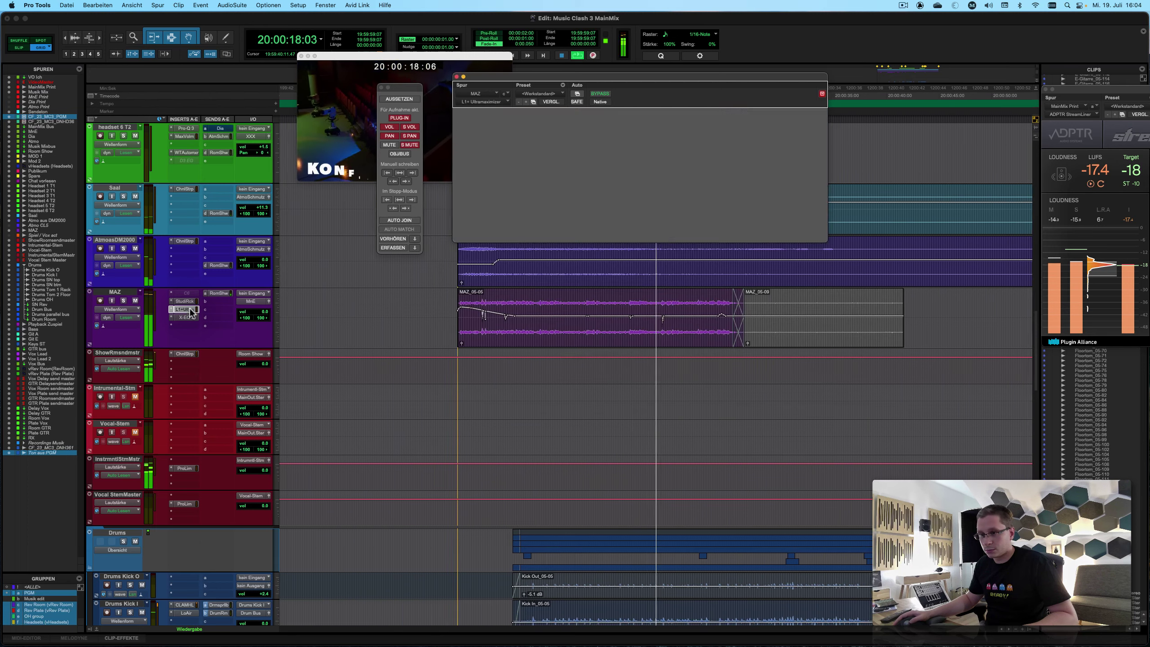
left_click(184, 309)
left_click(185, 301)
key("space")
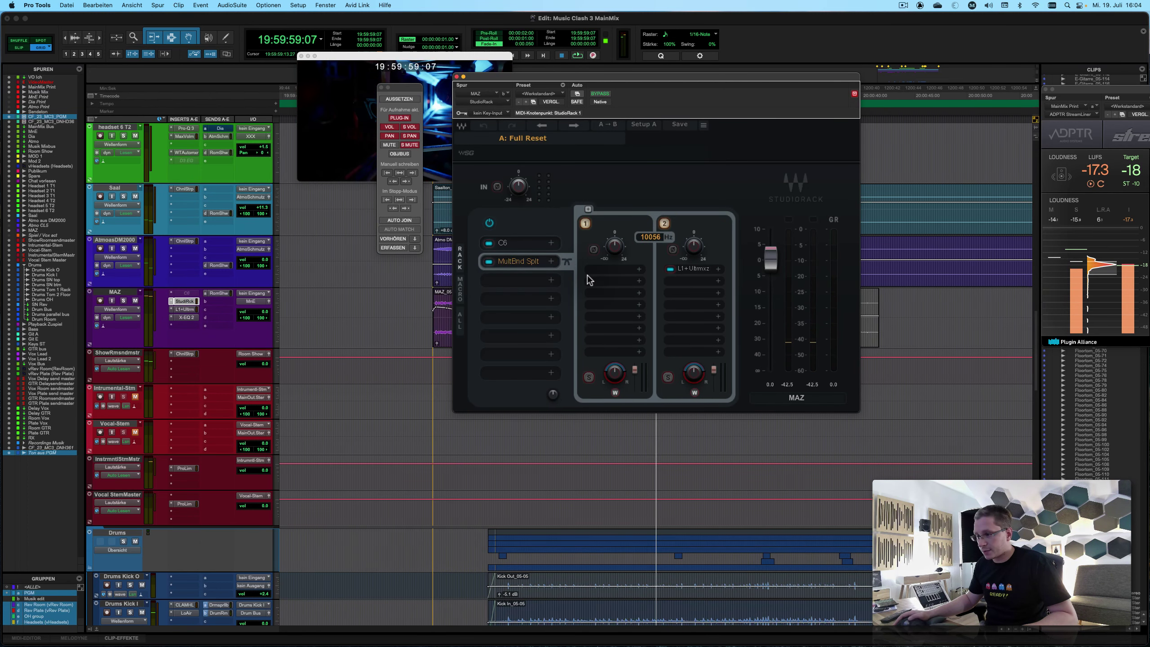
key("space")
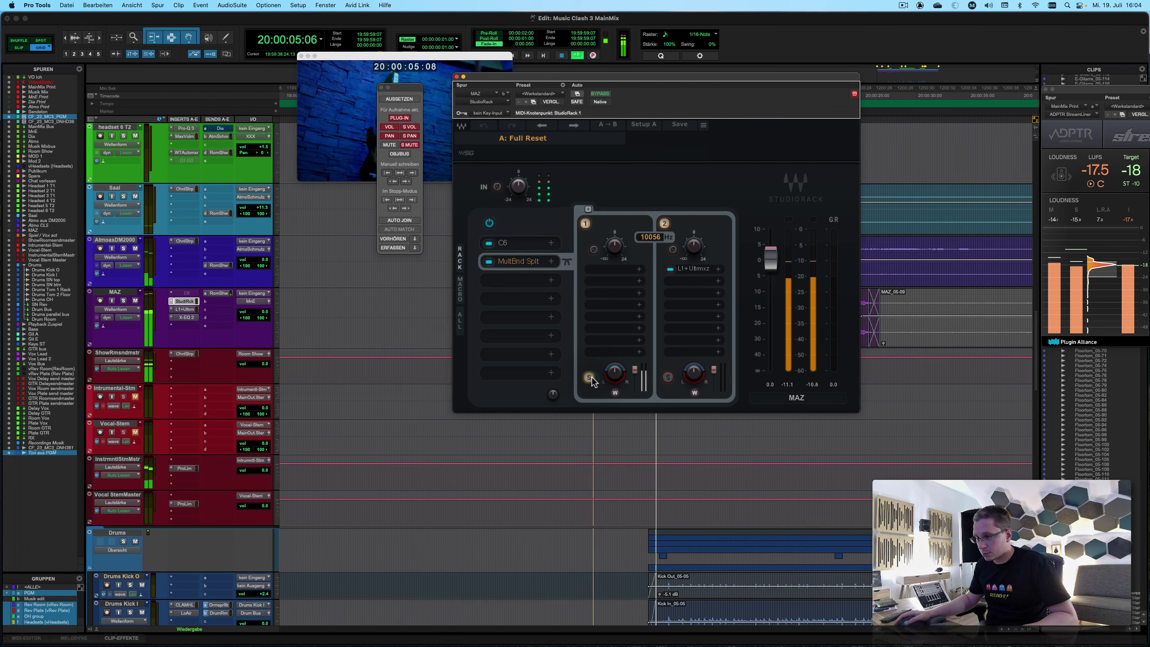
key("space")
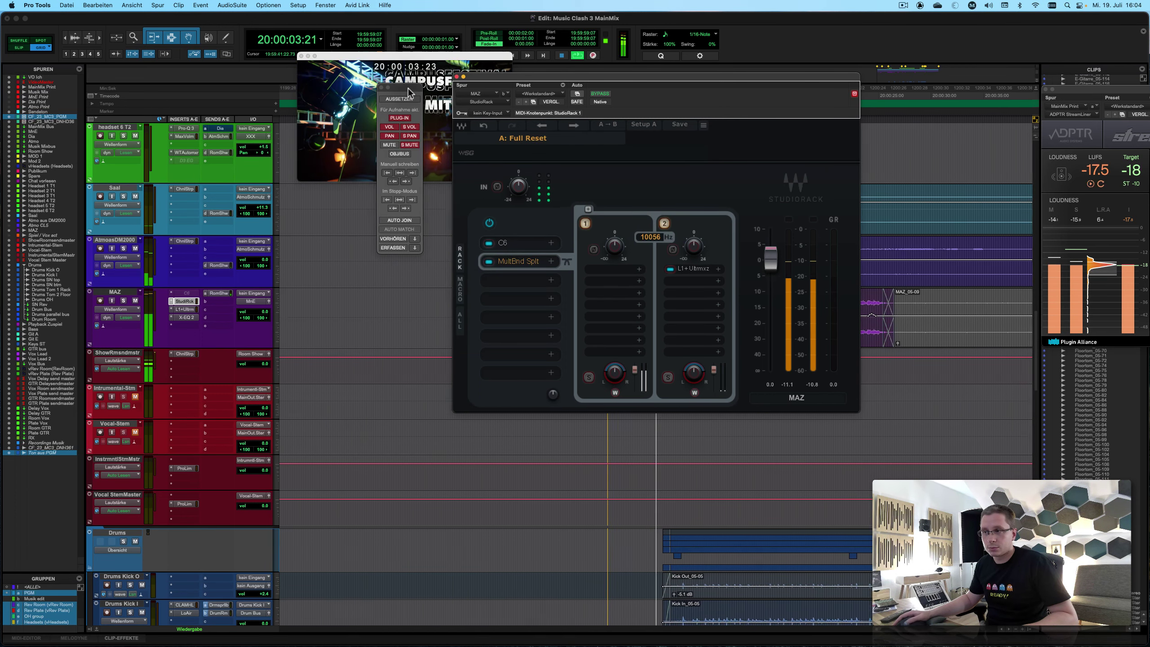
Move the Automation window over the track list and close the MAZ track's StudioRack window, ending playback.
left_click_drag(407, 91, 45, 236)
key("super+w")
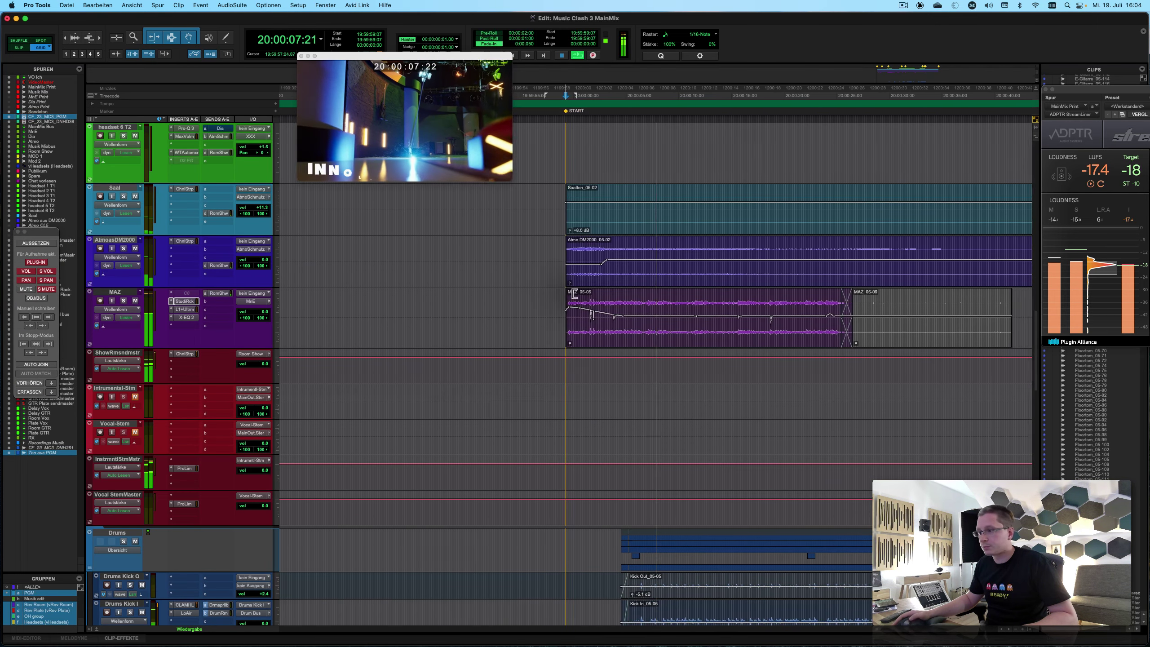
key("space")
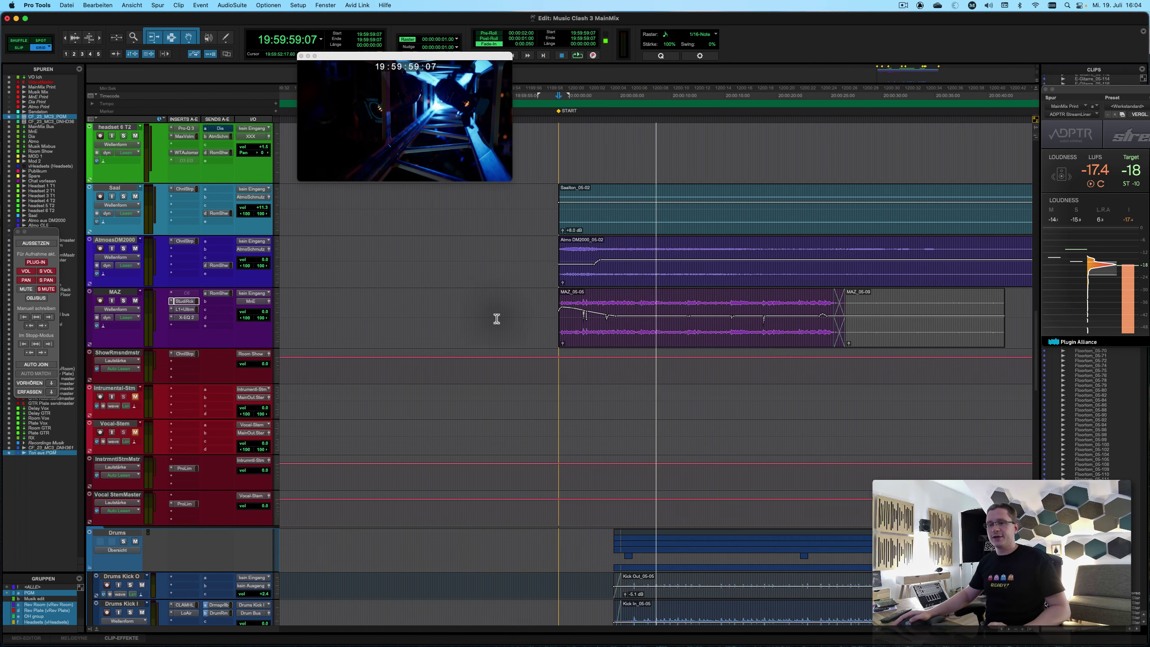
Place the cursor before the first MAZ clip and jump to the clip's start at the START marker.
key("r")
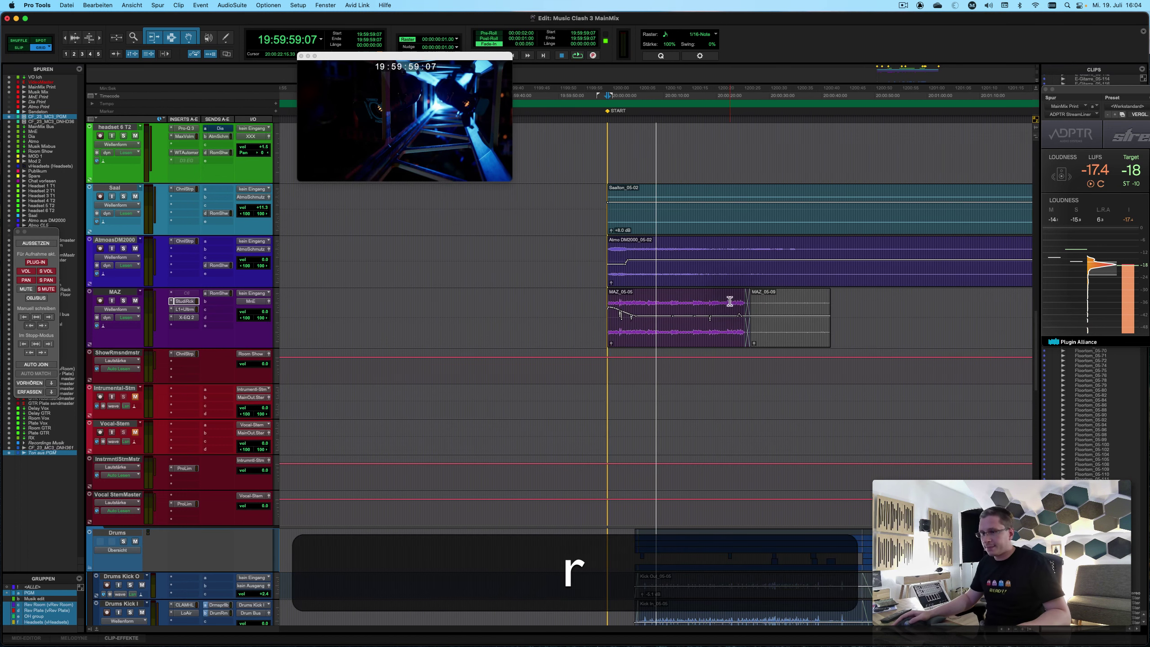
key("t")
key("r")
key("shift+r")
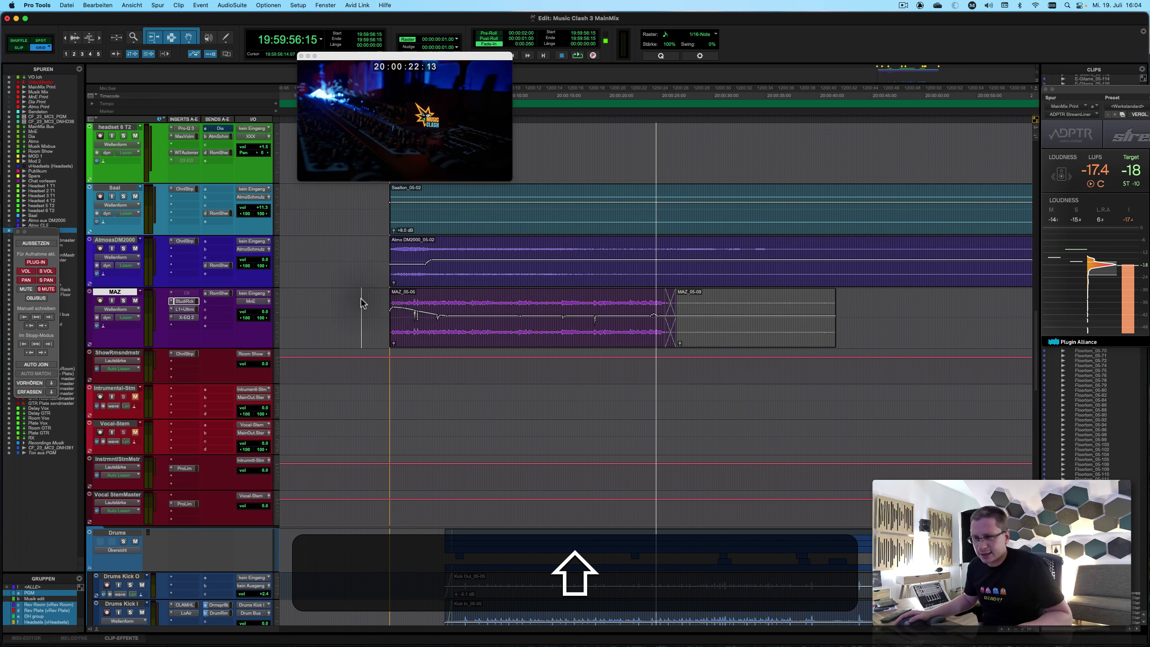
key("Tab")
key("t")
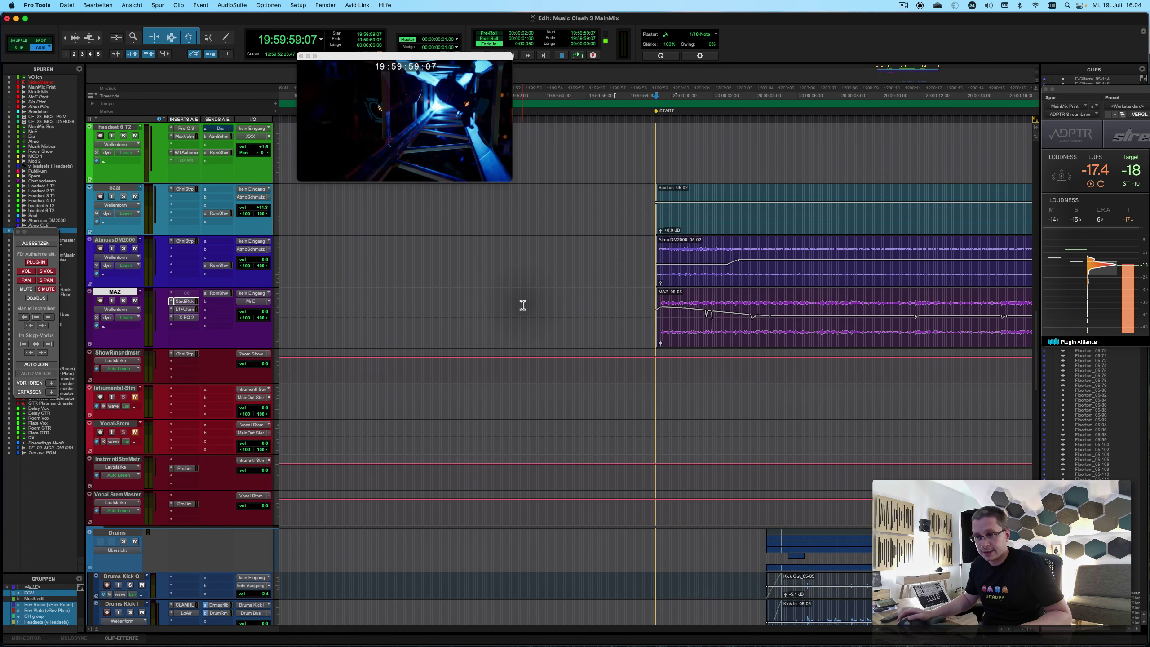
Play the MAZ_05-07 clip from its start and open the MAZ track's Room Show send fader.
scroll(522, 305, "up", 5)
scroll(523, 306, "down", 8)
key("r")
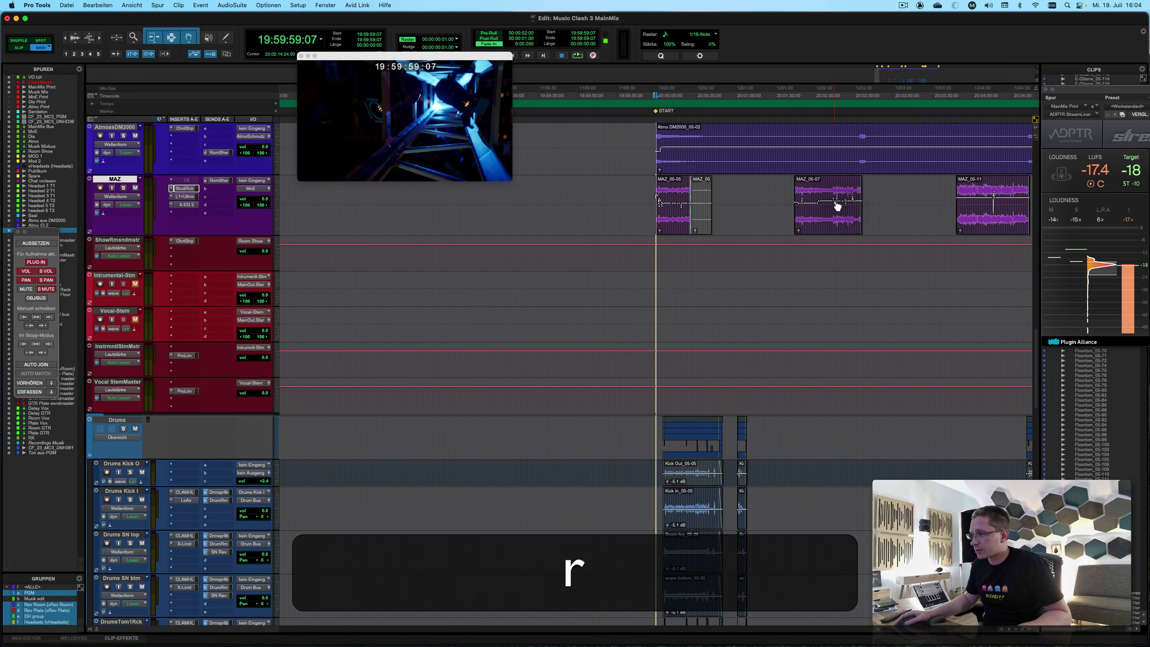
key("Tab")
key("t")
key("space")
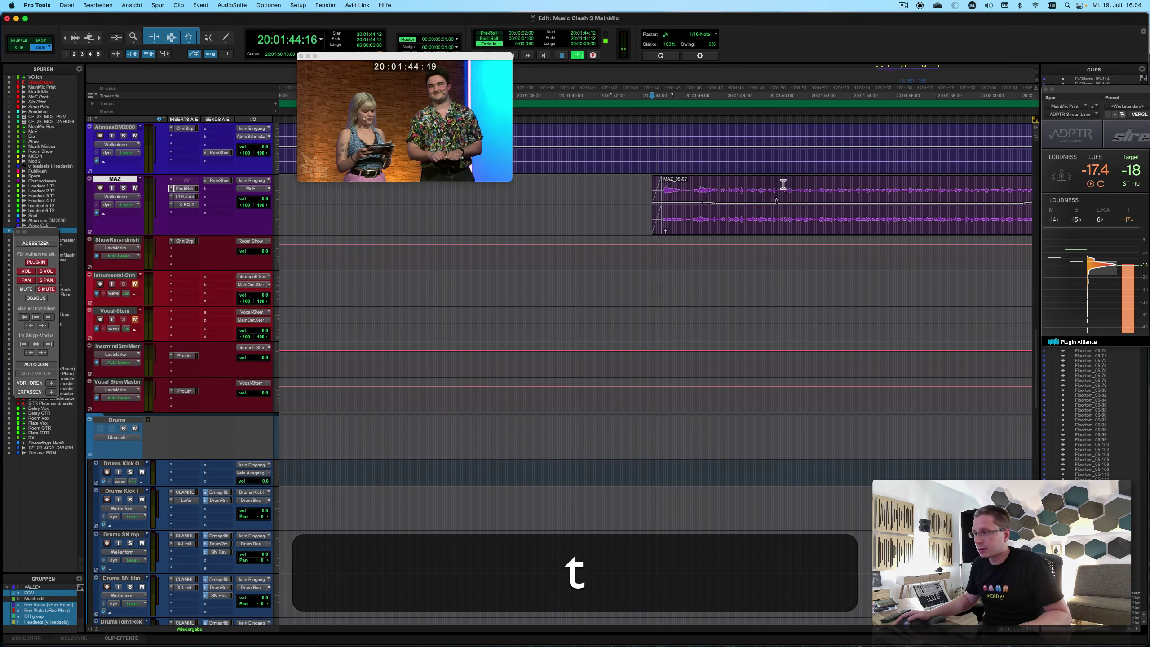
key("r")
scroll(783, 184, "up", 3)
key("r")
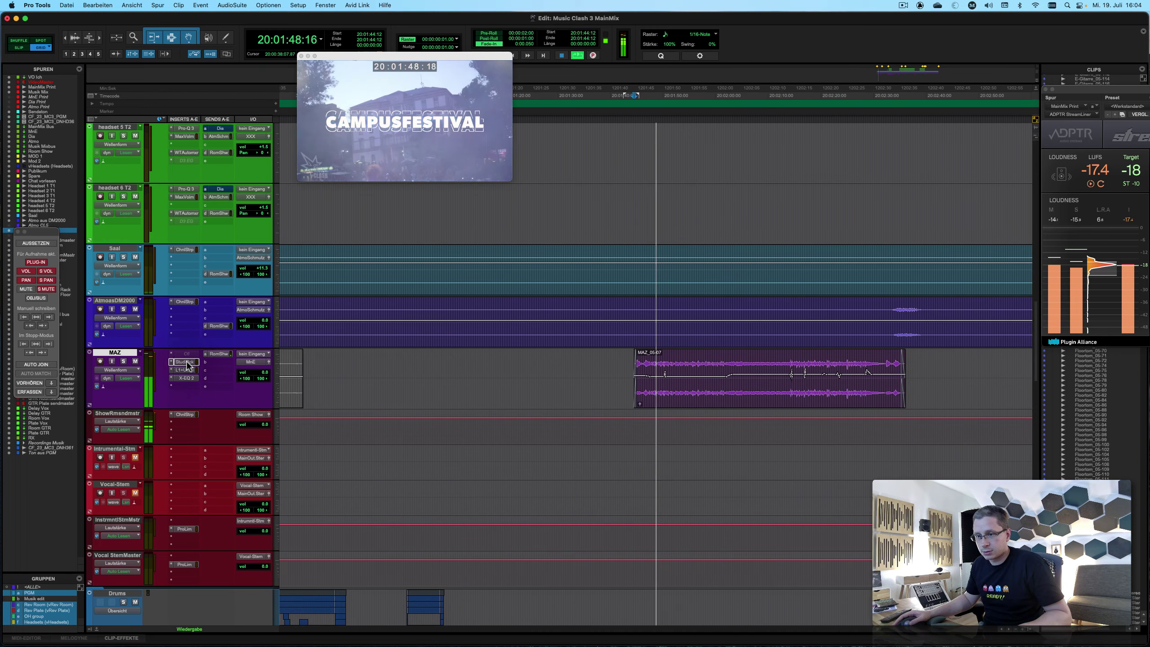
key("r")
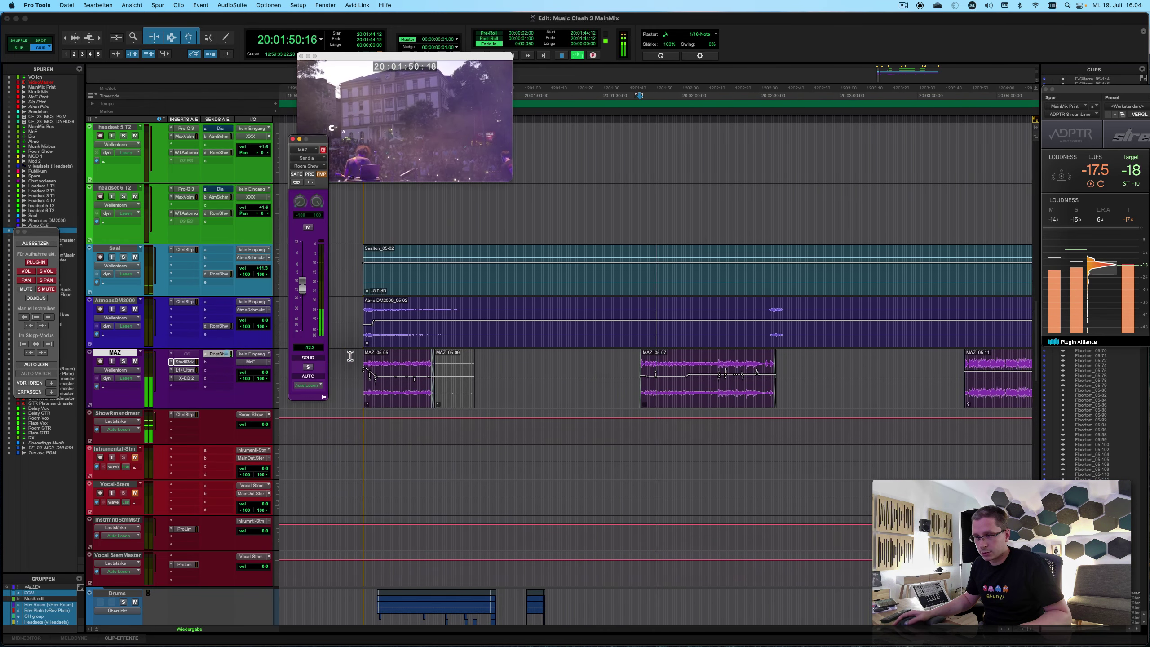
Return to 19:59:59:07 and replay the opening with the MAZ track's Room Show send fader open.
key("space")
key("space")
key("Return")
key("t")
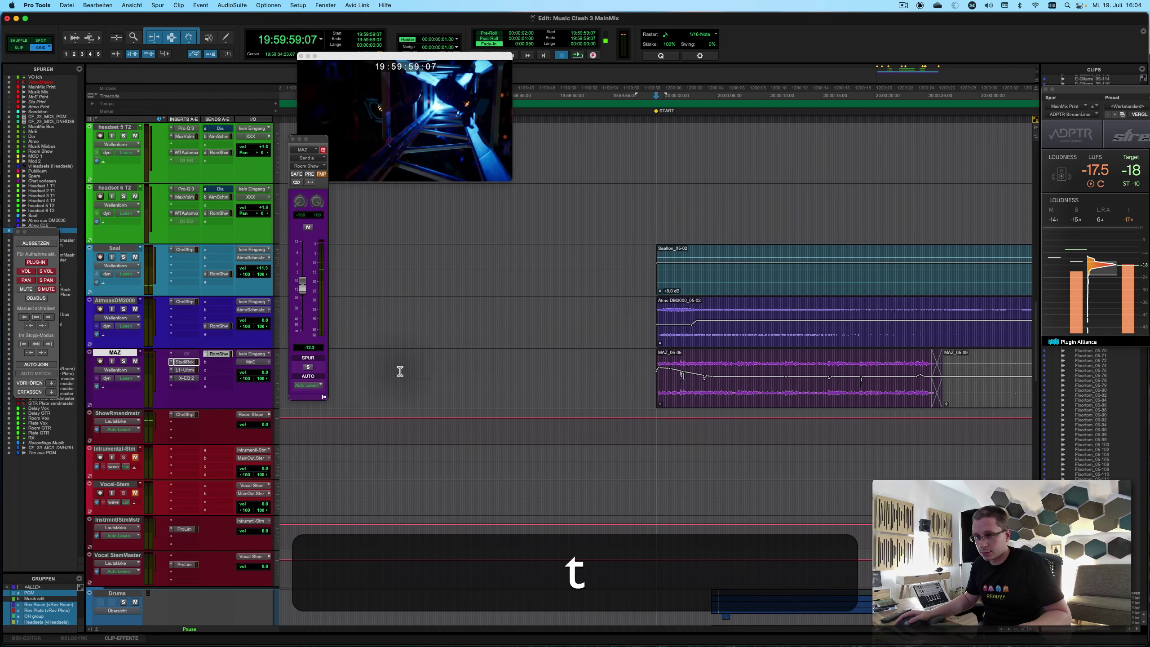
key("r")
key("t")
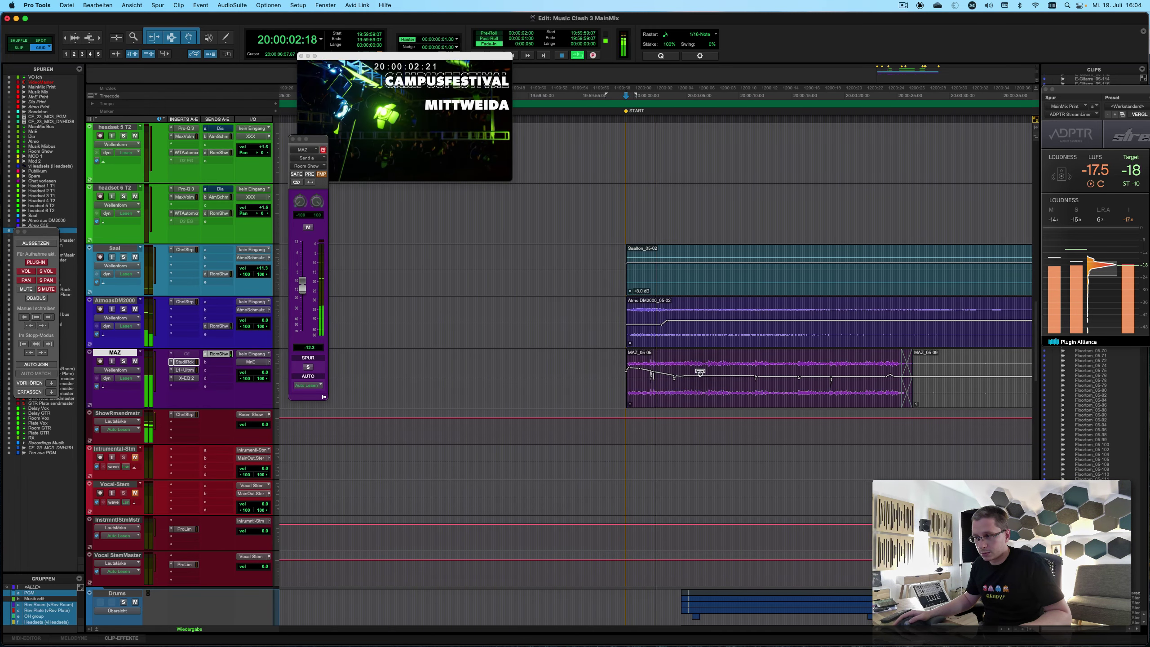
Select the first MAZ clip, stop playback, and close the MAZ send fader window.
key("y")
left_click(689, 394)
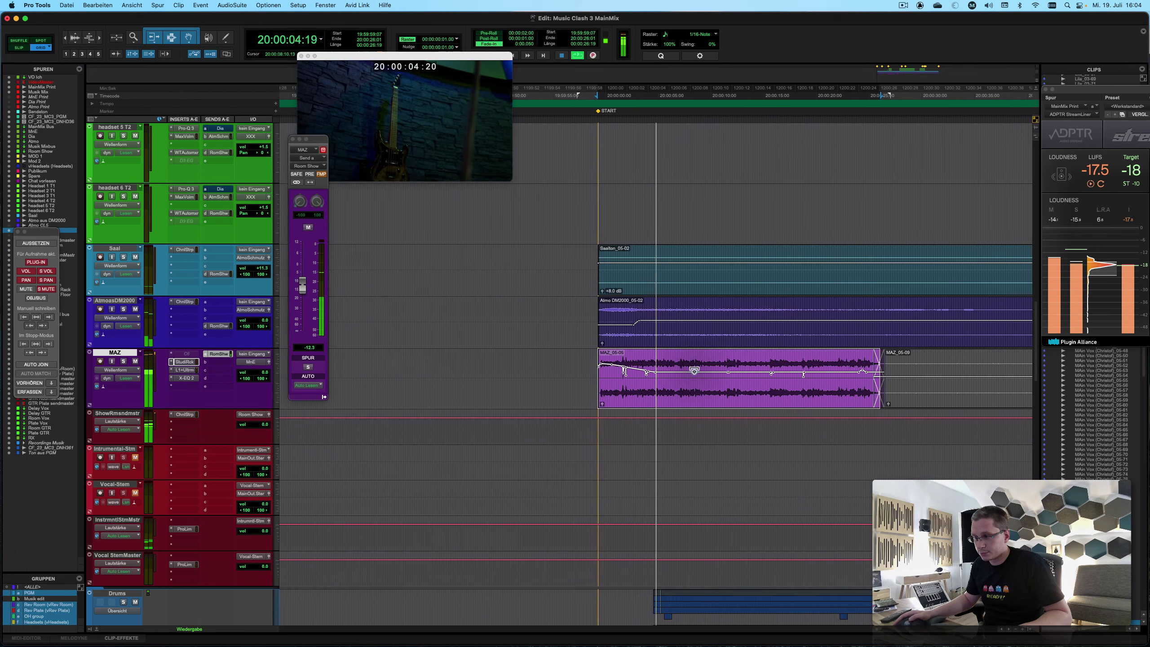
key("space")
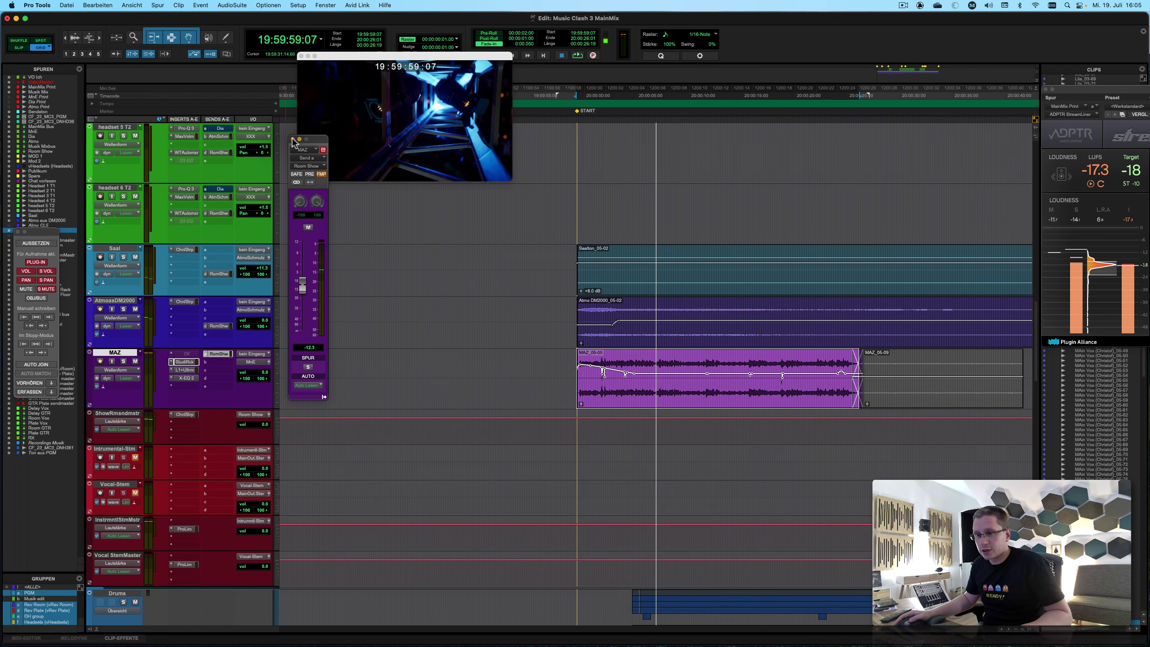
left_click(292, 140)
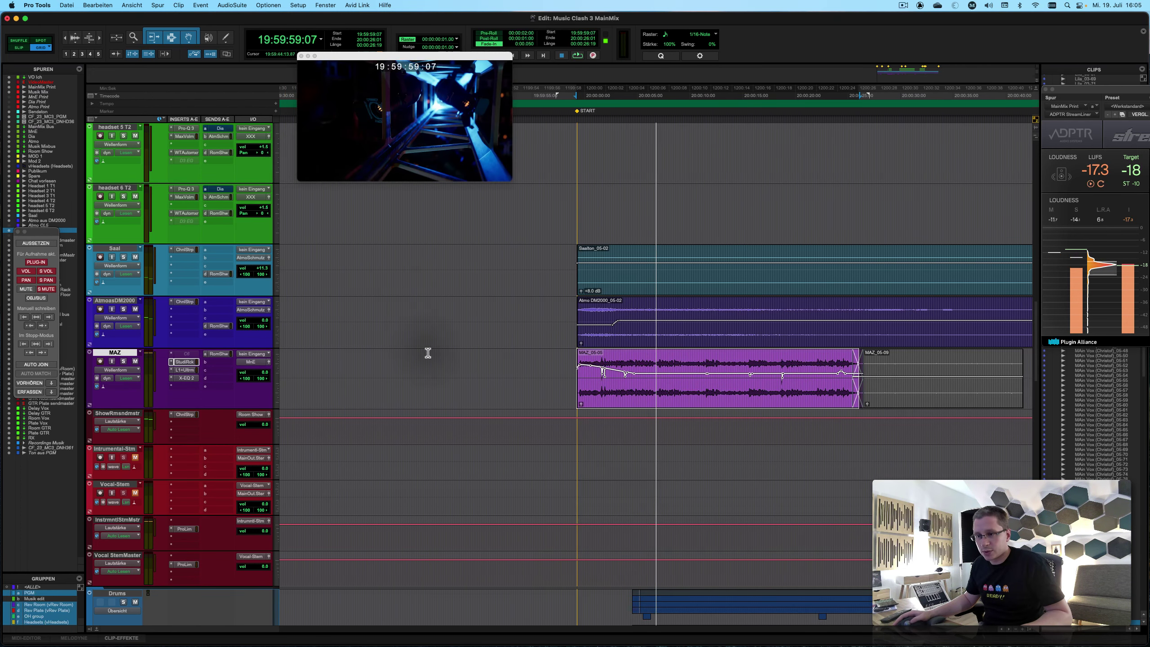
Close the Video window and reduce the Sendeton track's height.
scroll(426, 352, "up", 15)
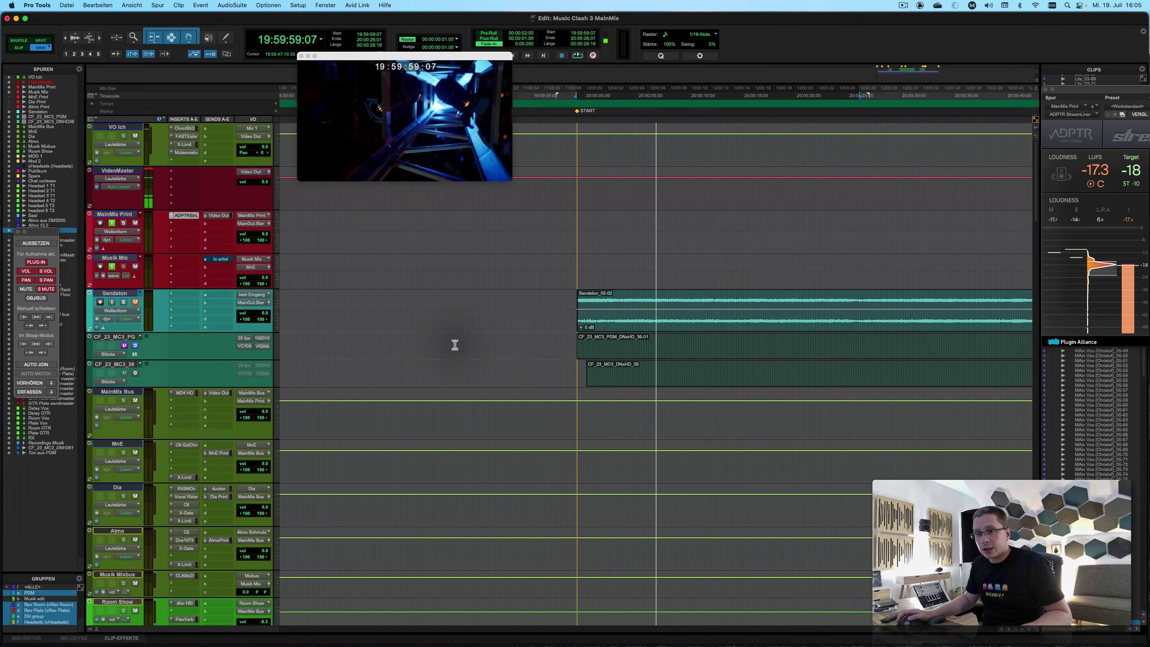
left_click(301, 55)
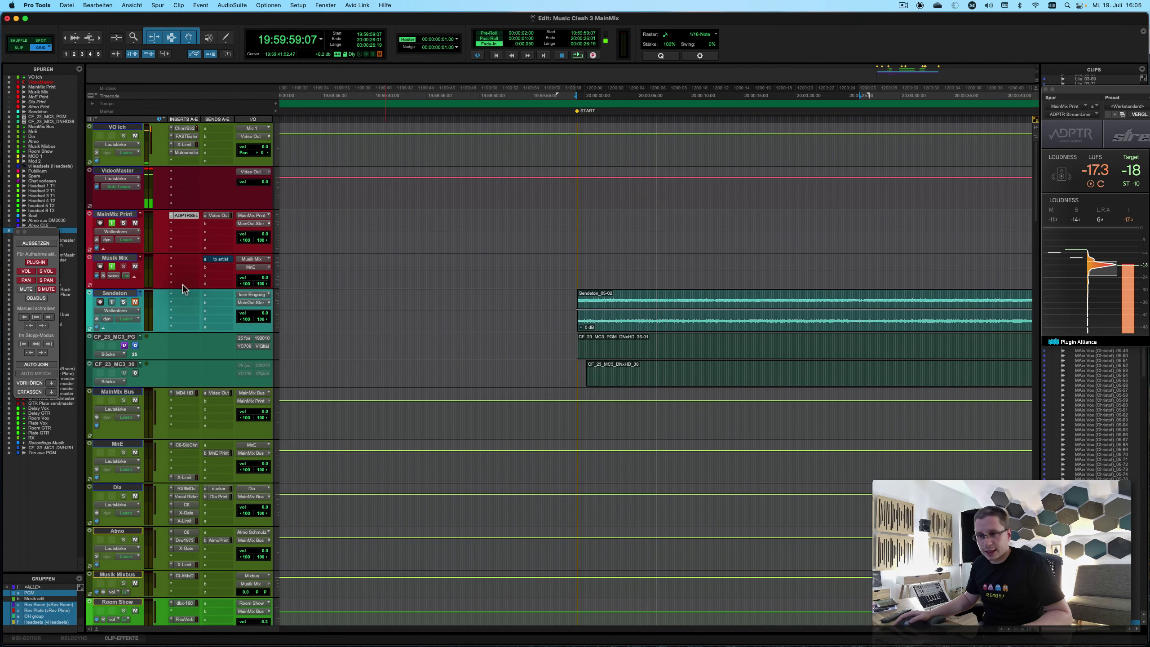
key("ctrl+Down")
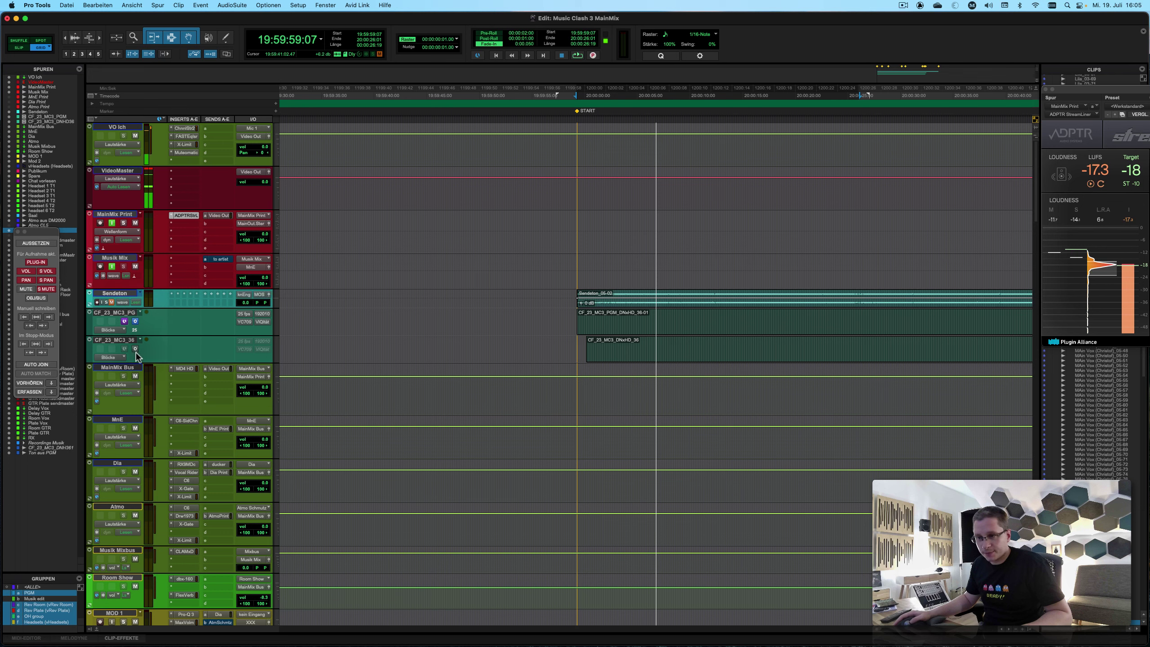
Put the CF_23_MC3_36 video track online and look over the clip starts on the tracks down to MAZ.
key("r")
scroll(583, 337, "down", 20)
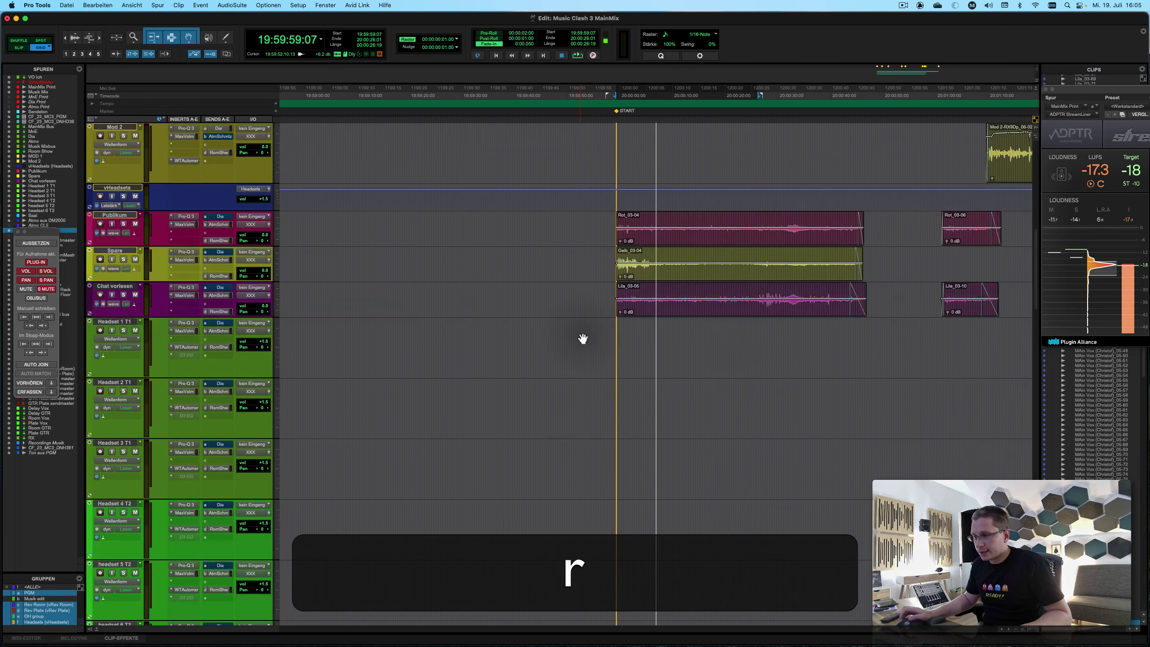
scroll(583, 338, "up", 5)
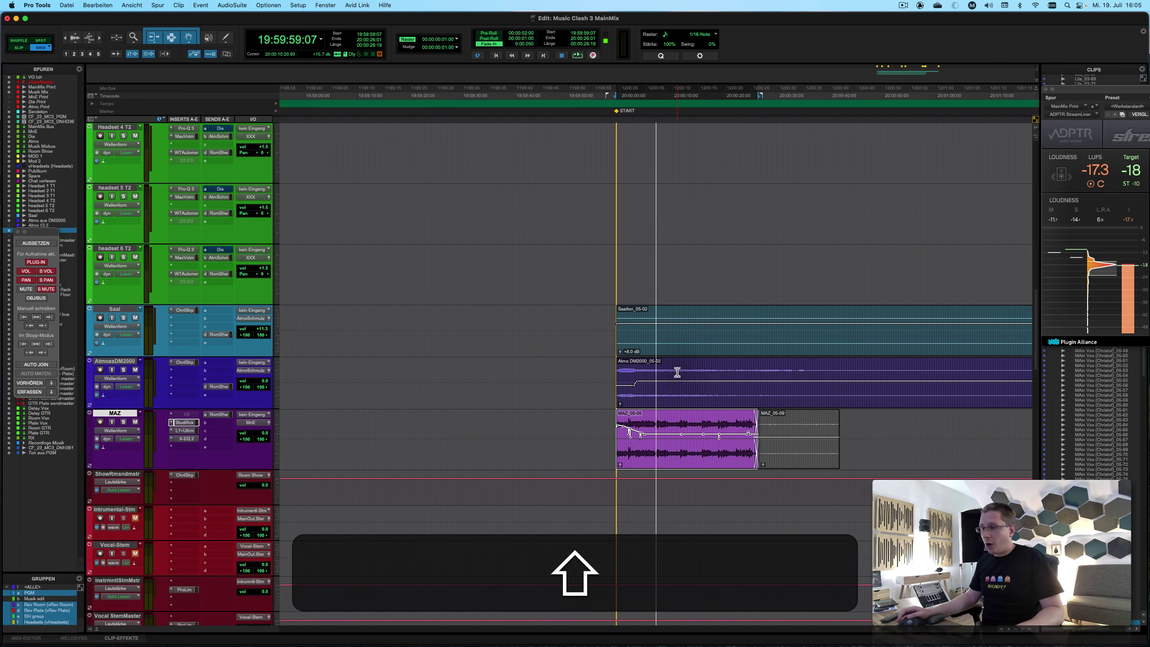
scroll(678, 372, "right", 3)
scroll(624, 358, "up", 15)
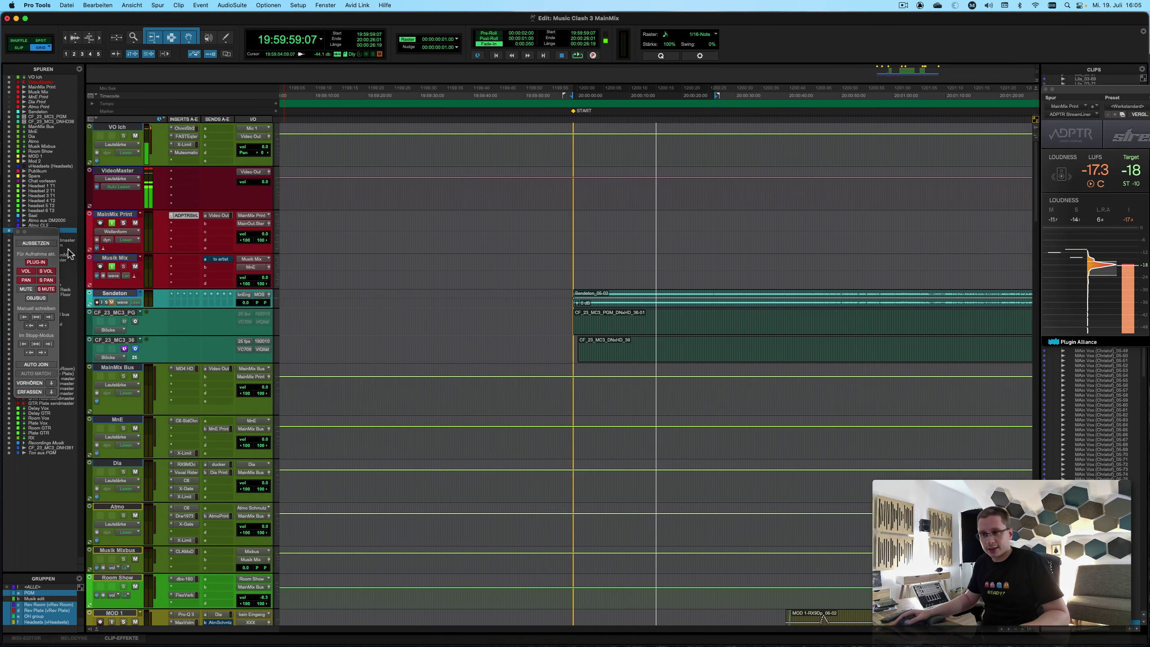
Move the Automation window off the track list entries and place the CF_23_MC3361 and Ton aus PGM tracks below the video tracks.
left_click_drag(39, 234, 58, 476)
left_click(127, 341)
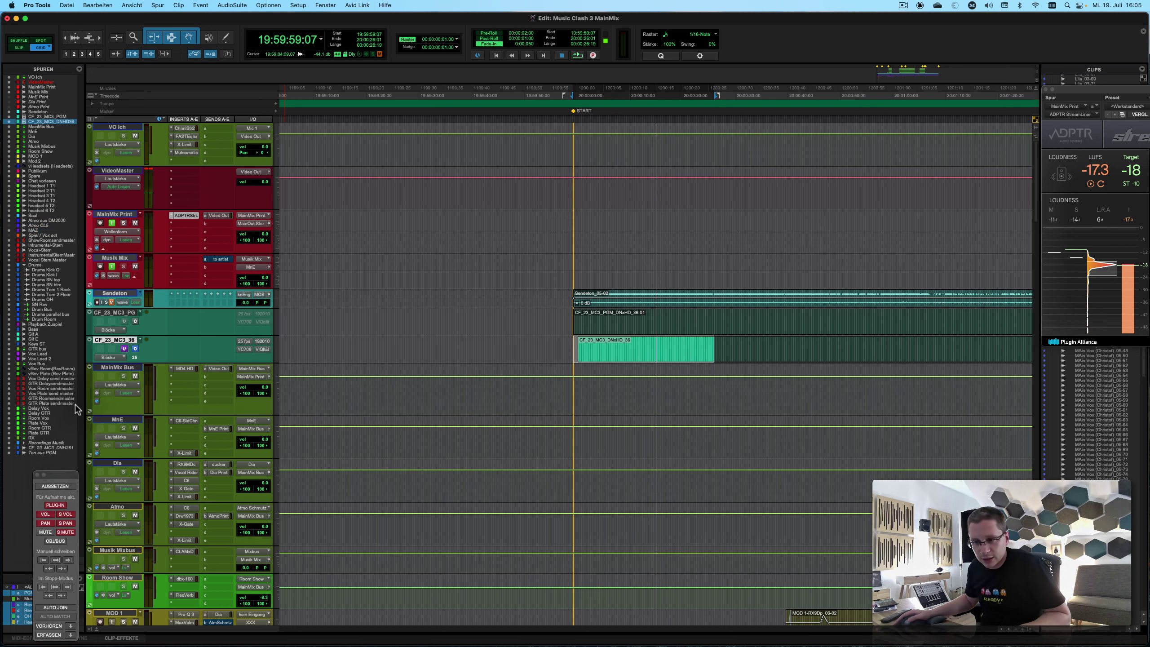
left_click(55, 448)
left_click_drag(53, 453, 59, 138)
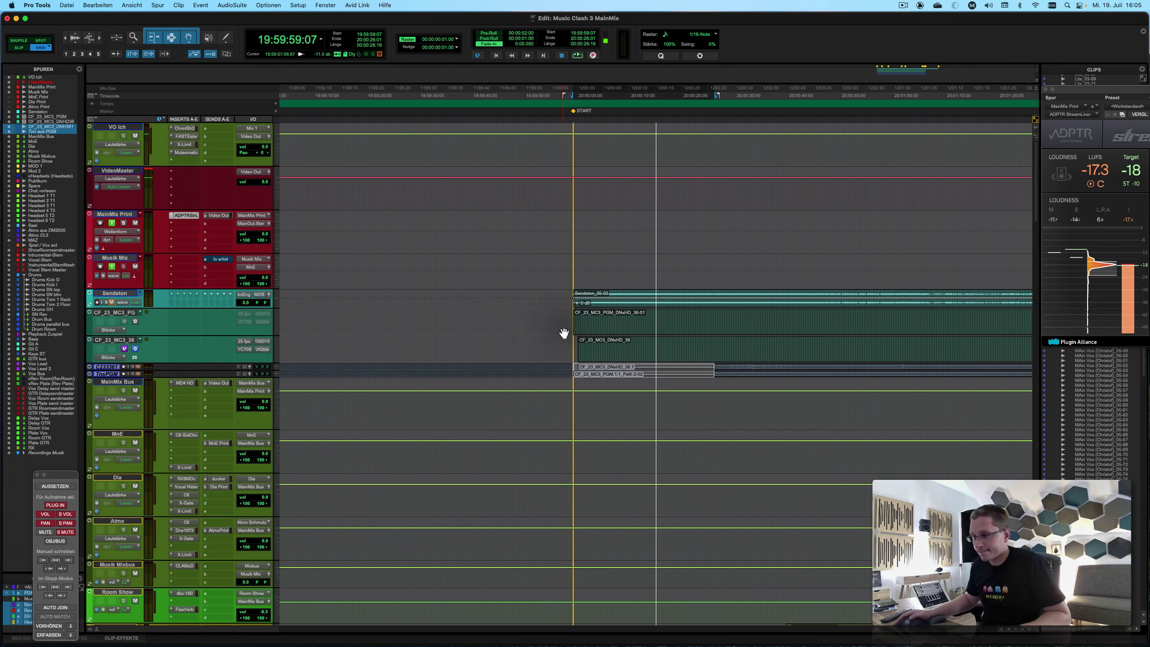
Enlarge the CF_23_MC3361 and Ton aus PGM tracks together and activate both.
left_click(545, 345)
left_click(111, 367)
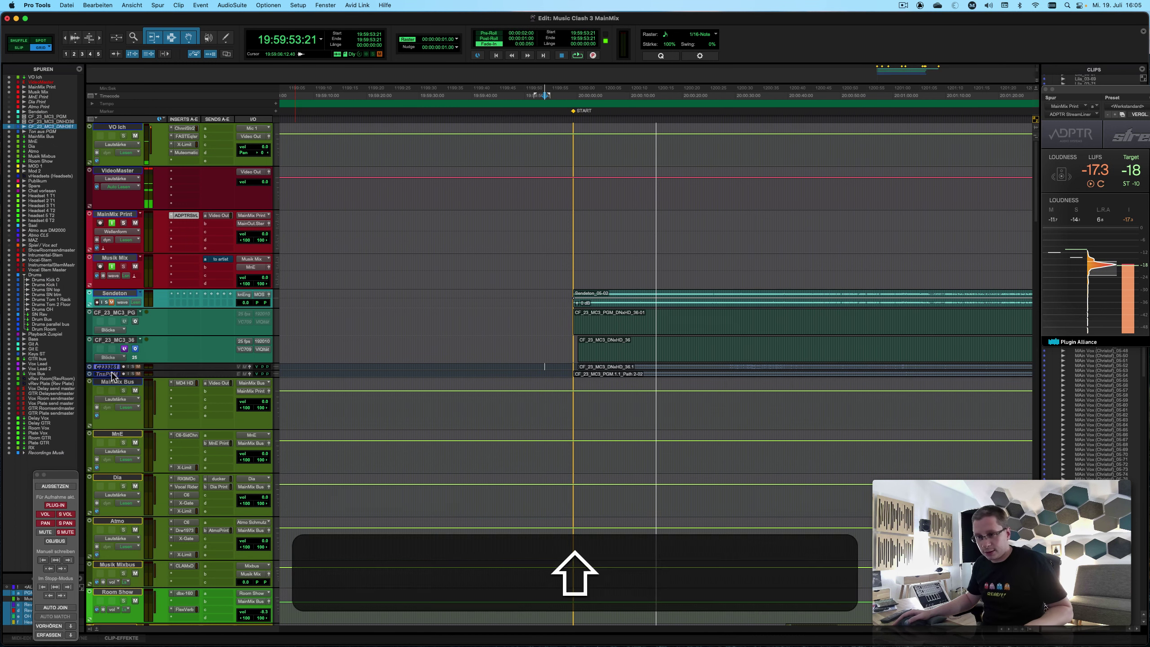
left_click(111, 373, "shift")
left_click_drag(118, 417, 123, 440)
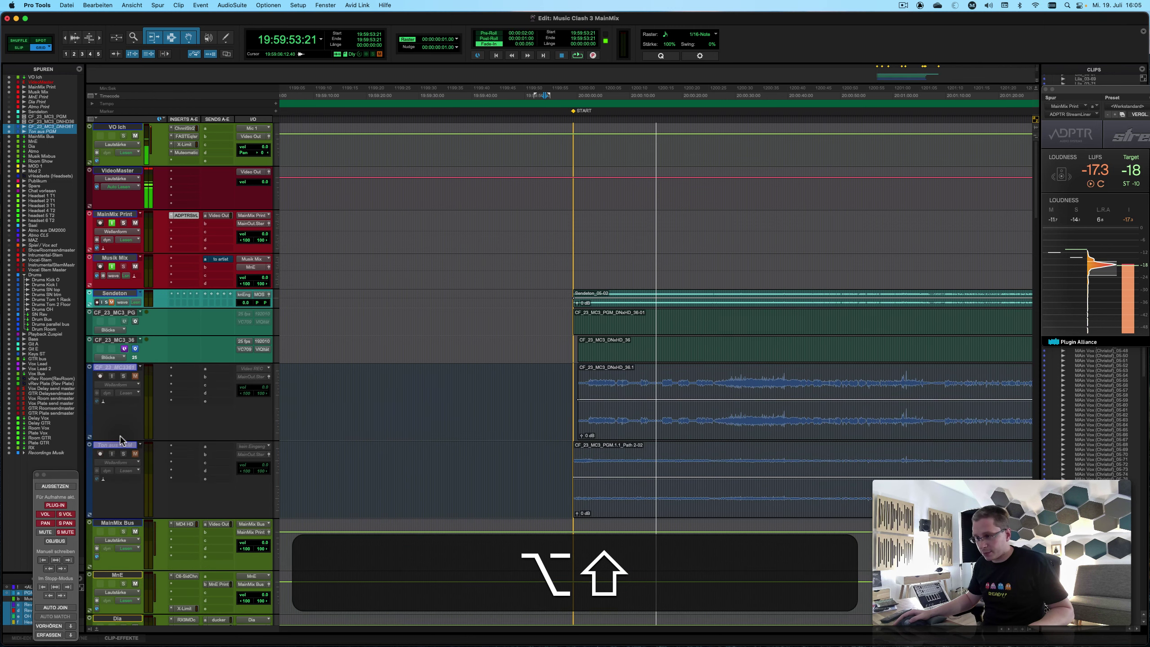
right_click(124, 368)
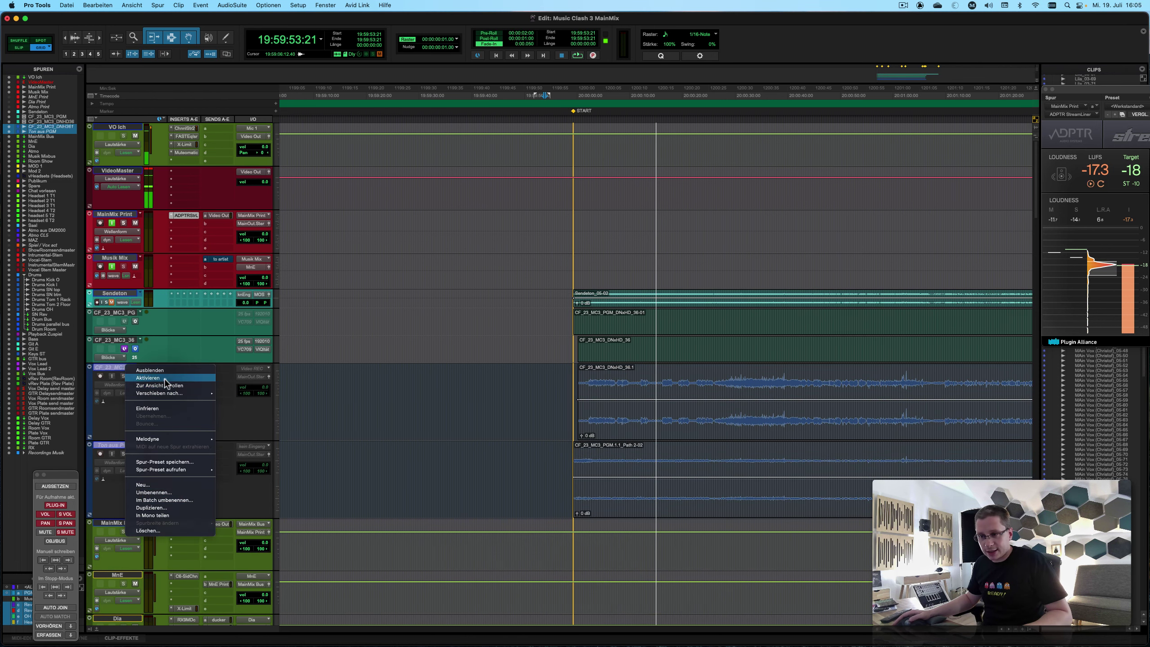
left_click(134, 446)
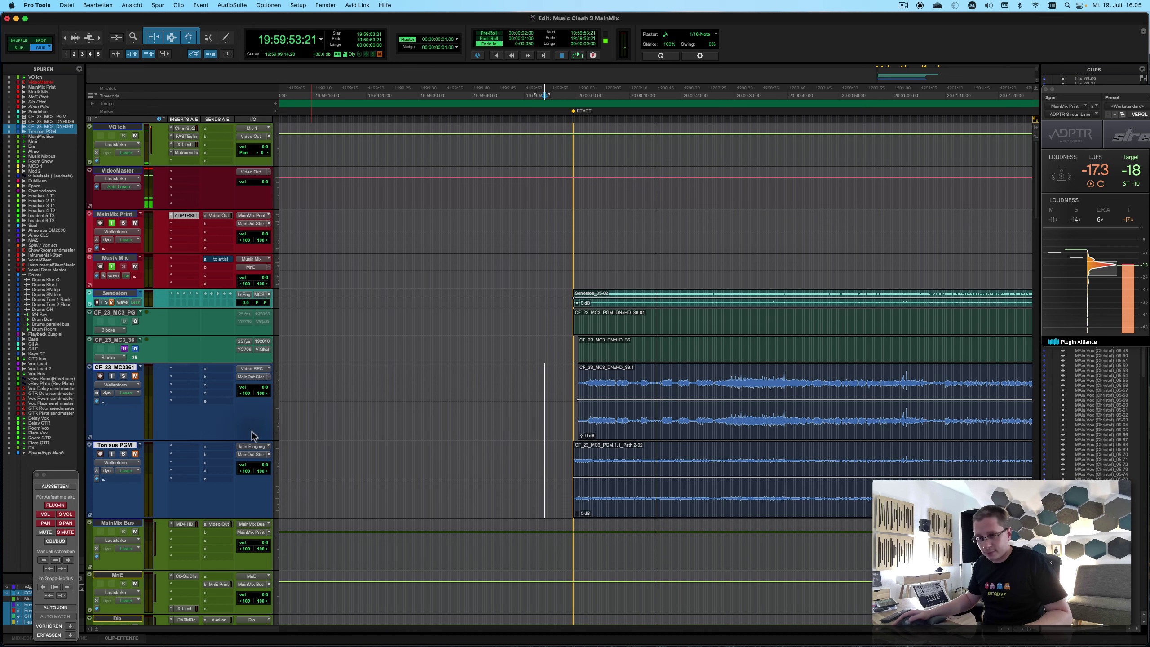
Move the Ton aus PGM track directly below the CF_23_MC3_PGM video track and show the Video window.
left_click(120, 446, "super")
left_click_drag(116, 445, 113, 342)
left_click(321, 5)
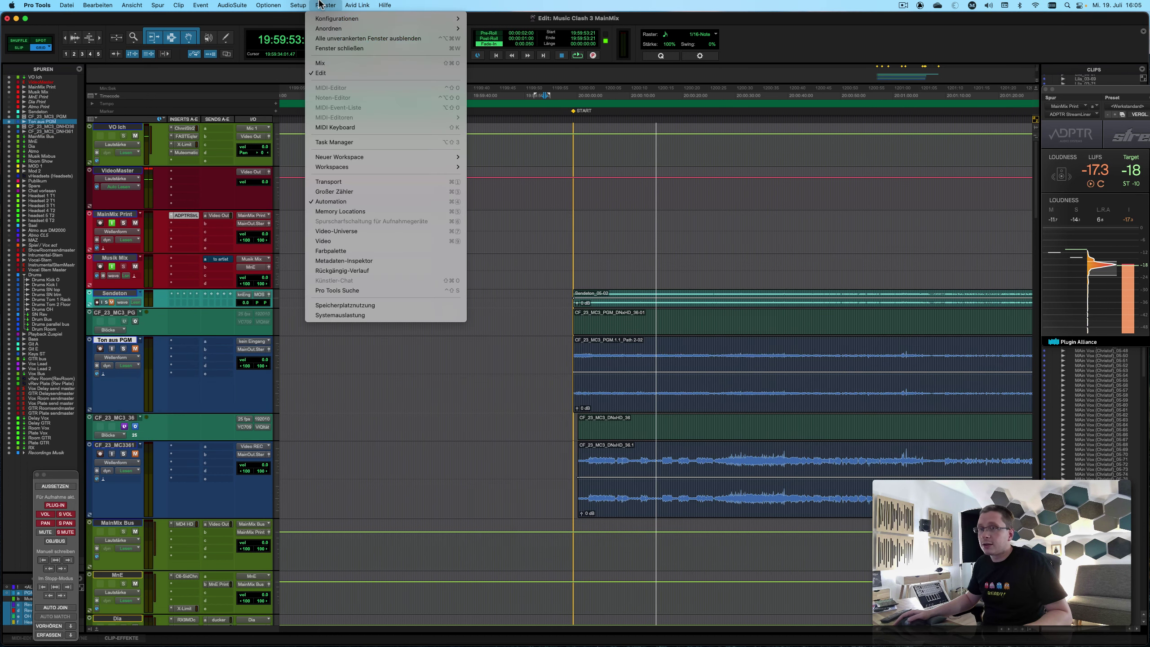
left_click(340, 239)
Place the cursor just before the PGM clips and toggle the mute on the Ton aus PGM track.
left_click(558, 350)
key("t")
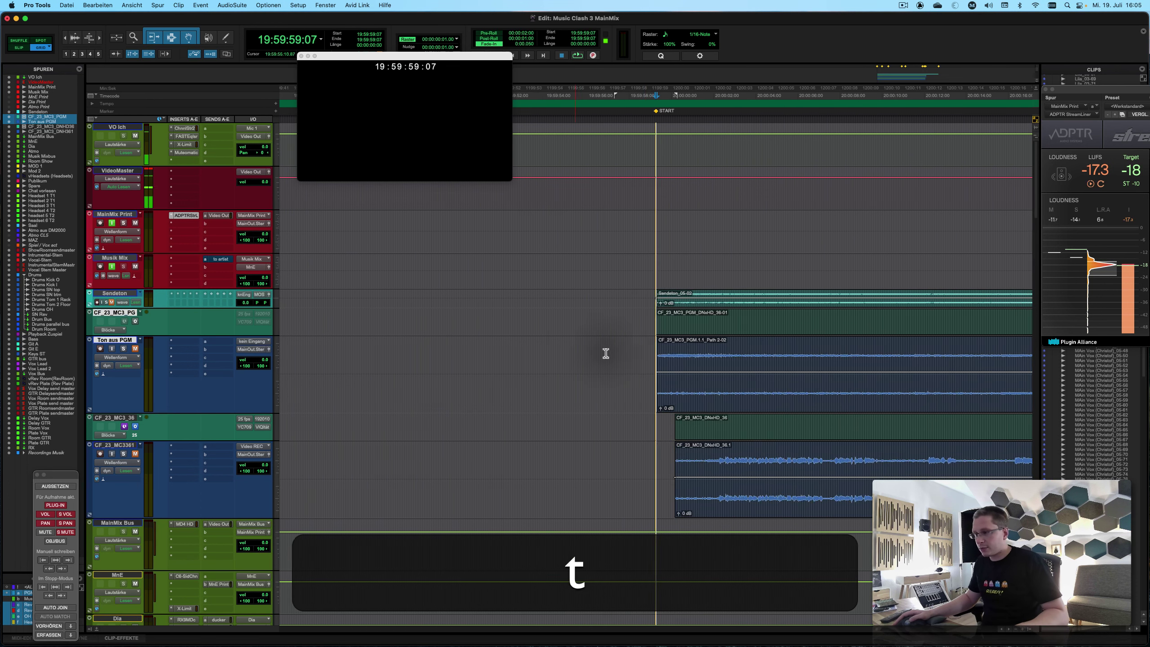
left_click(510, 361)
key("shift+m")
key("shift+m")
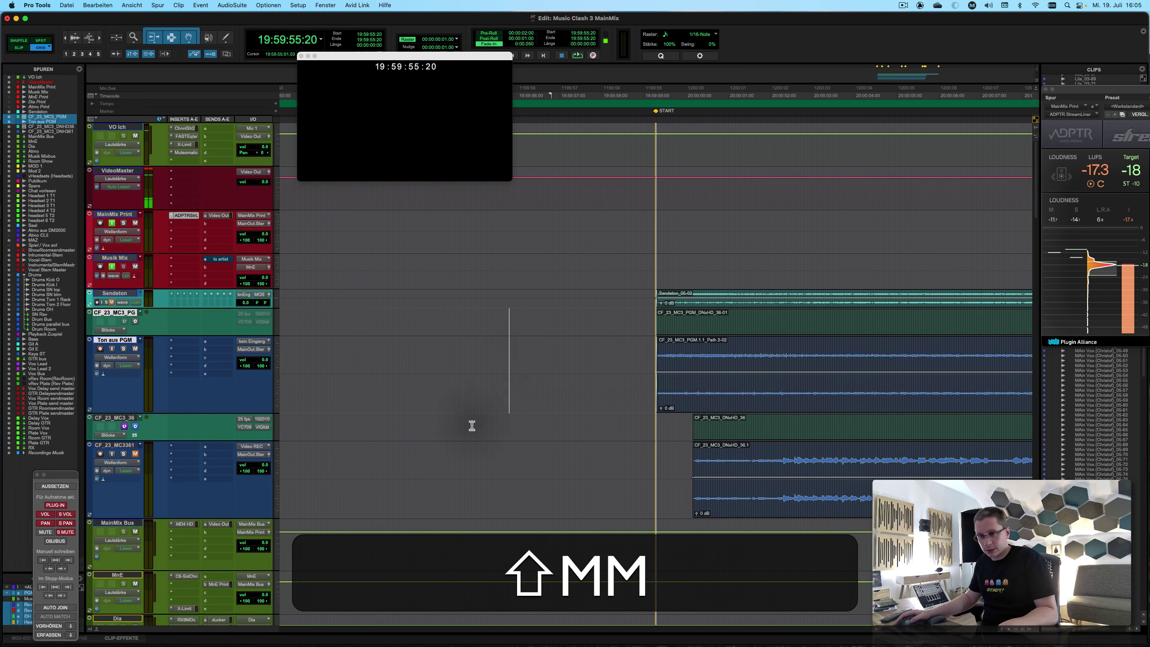
key("shift+m")
left_click(627, 355)
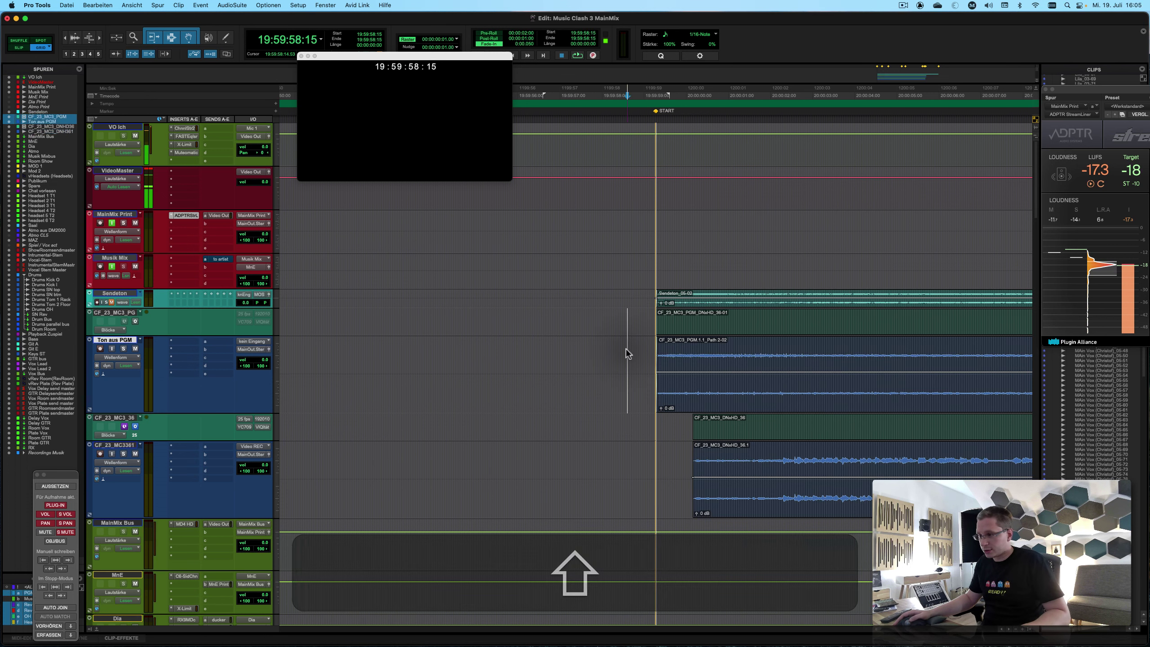
Solo the CF_23_MC3361 track and play from the start of its CF_23_MC3_DNxHD_36.1 clip.
left_click(652, 462)
key("shift+s")
key("shift+Tab")
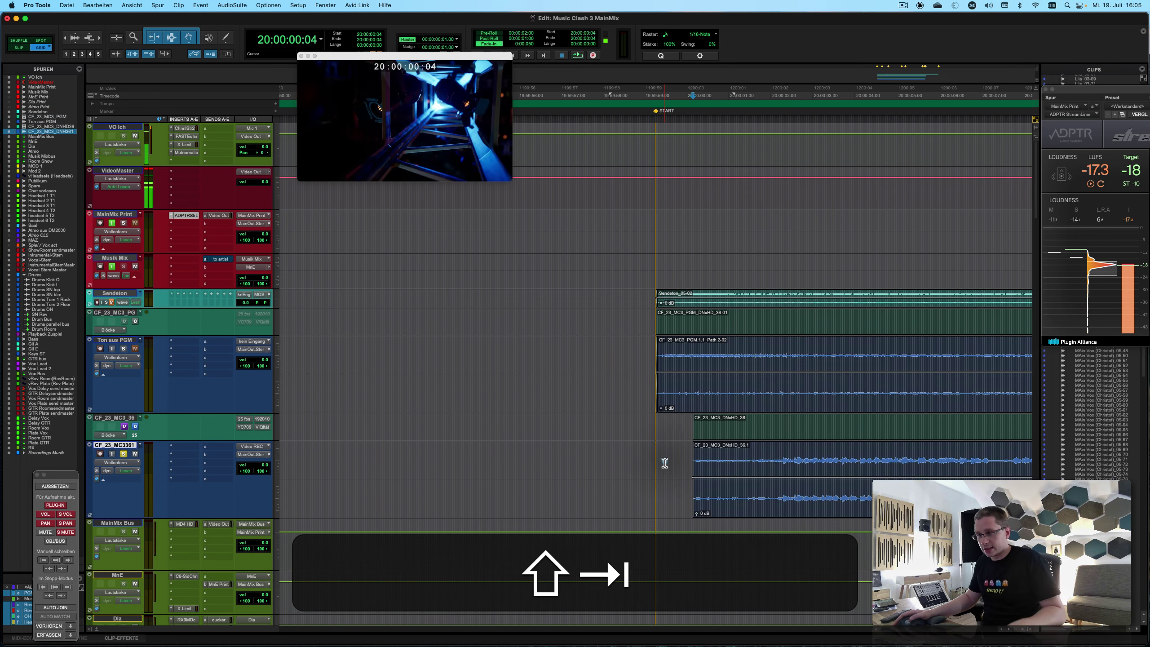
key("t")
key("space")
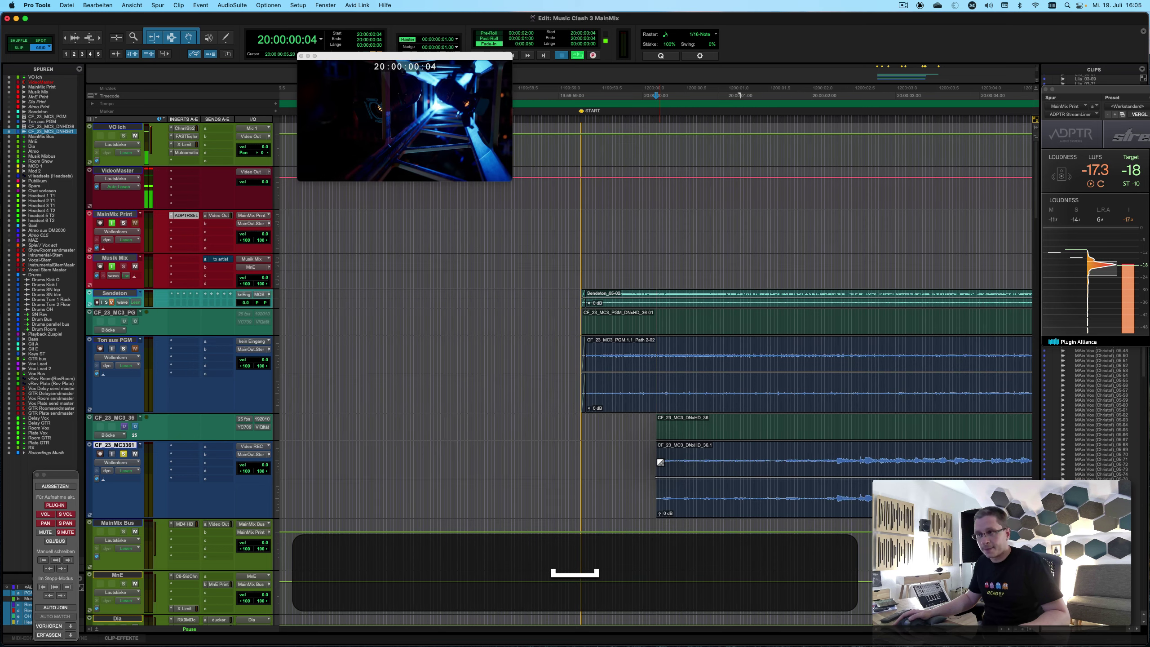
key("shift+r")
key("shift+r")
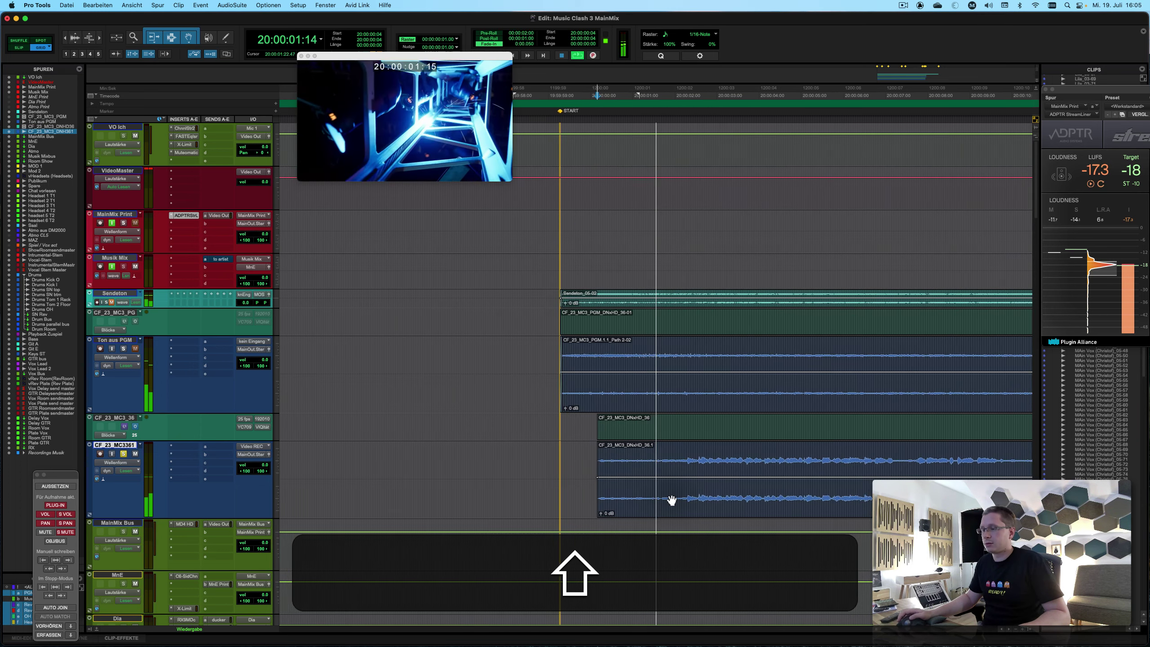
key("shift+r")
key("shift+r")
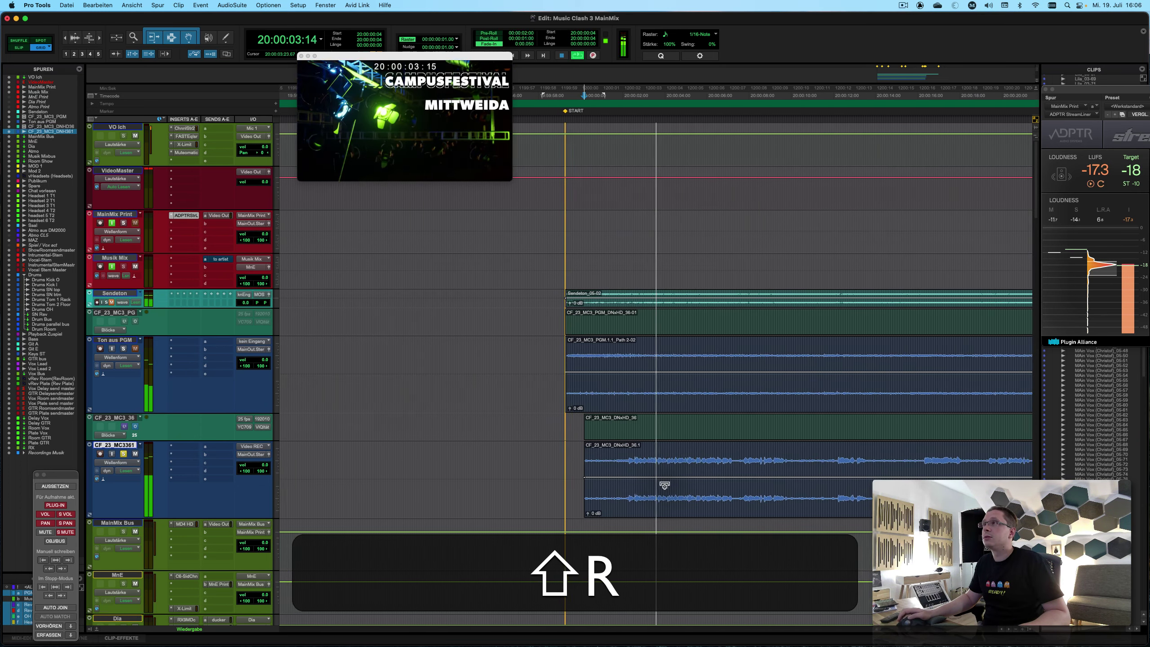
key("shift+r")
key("shift+t")
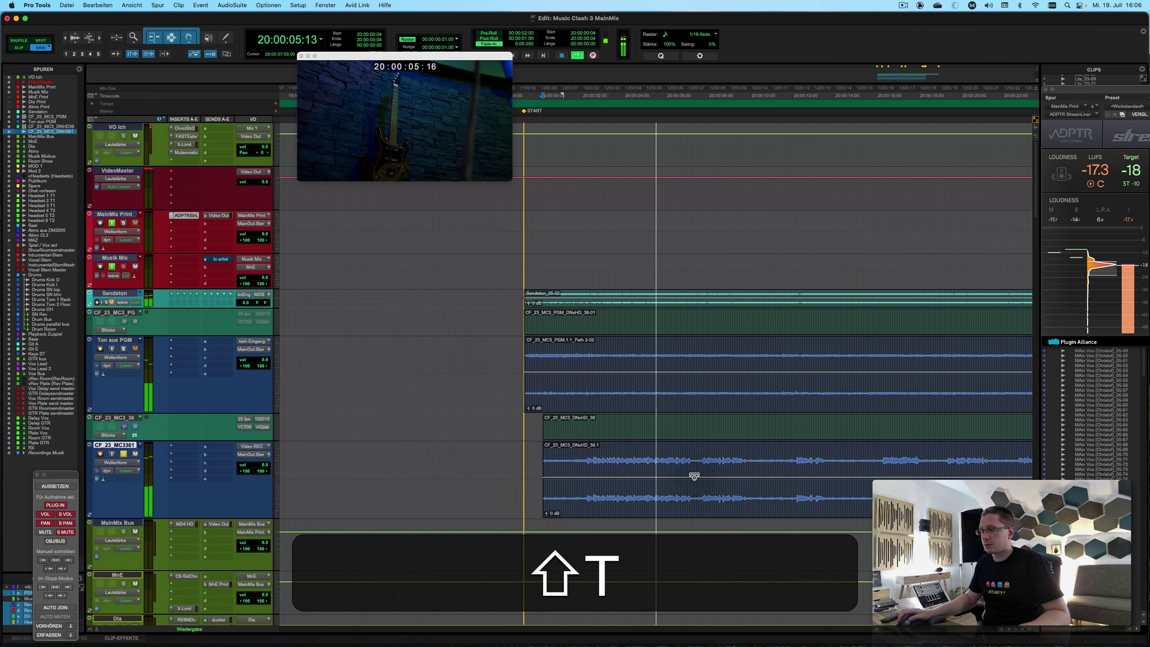
key("r")
key("t")
key("shift+r")
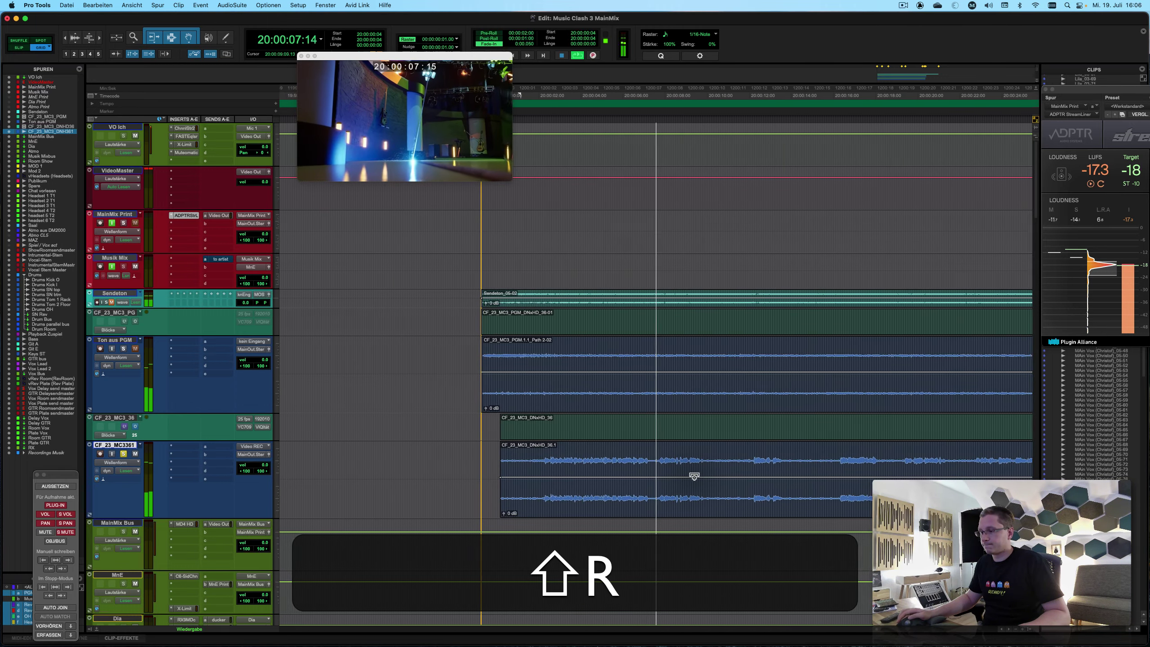
key("shift+t")
key("t")
key("r")
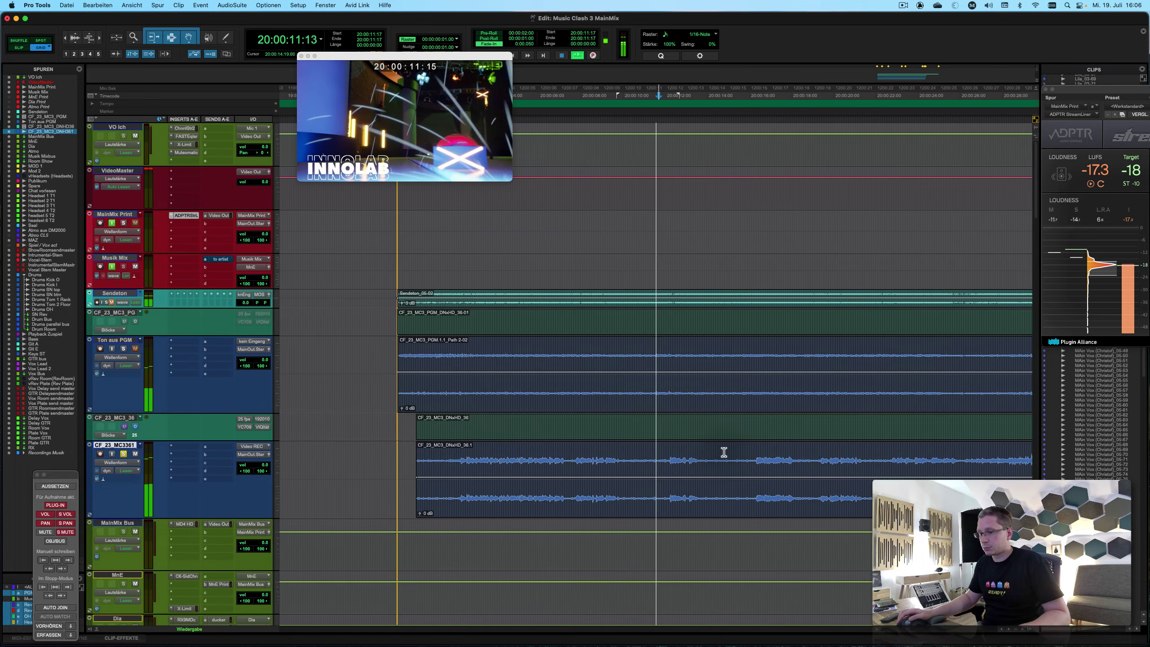
scroll(725, 451, "down", 3)
scroll(727, 449, "down", 2)
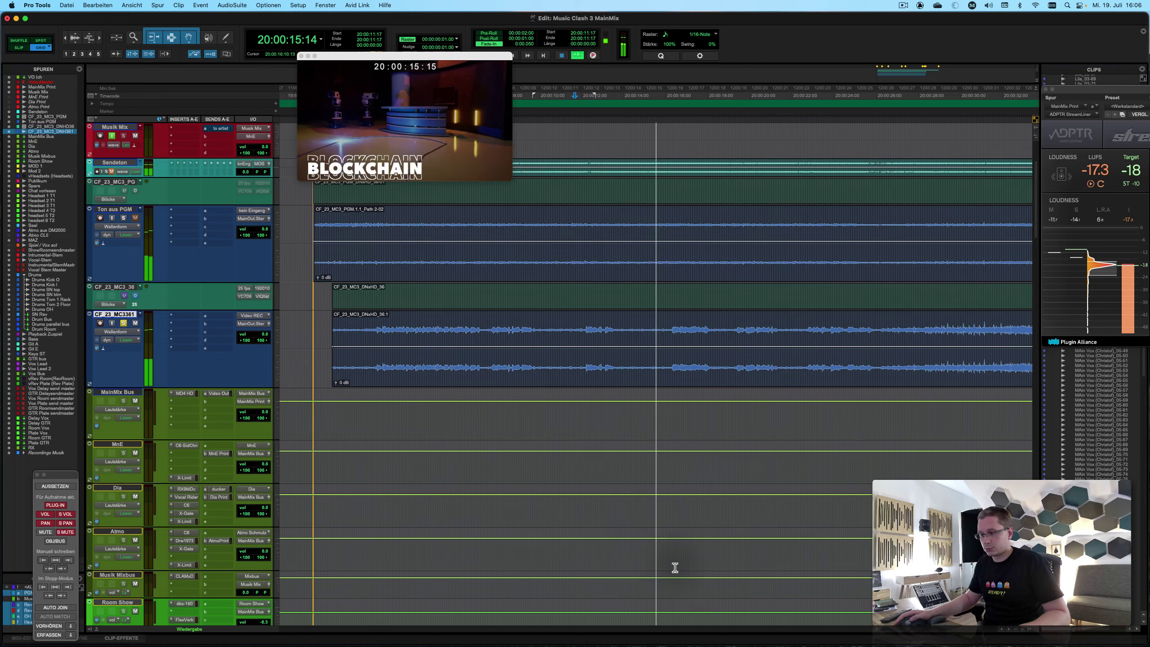
left_click(683, 584)
key("r")
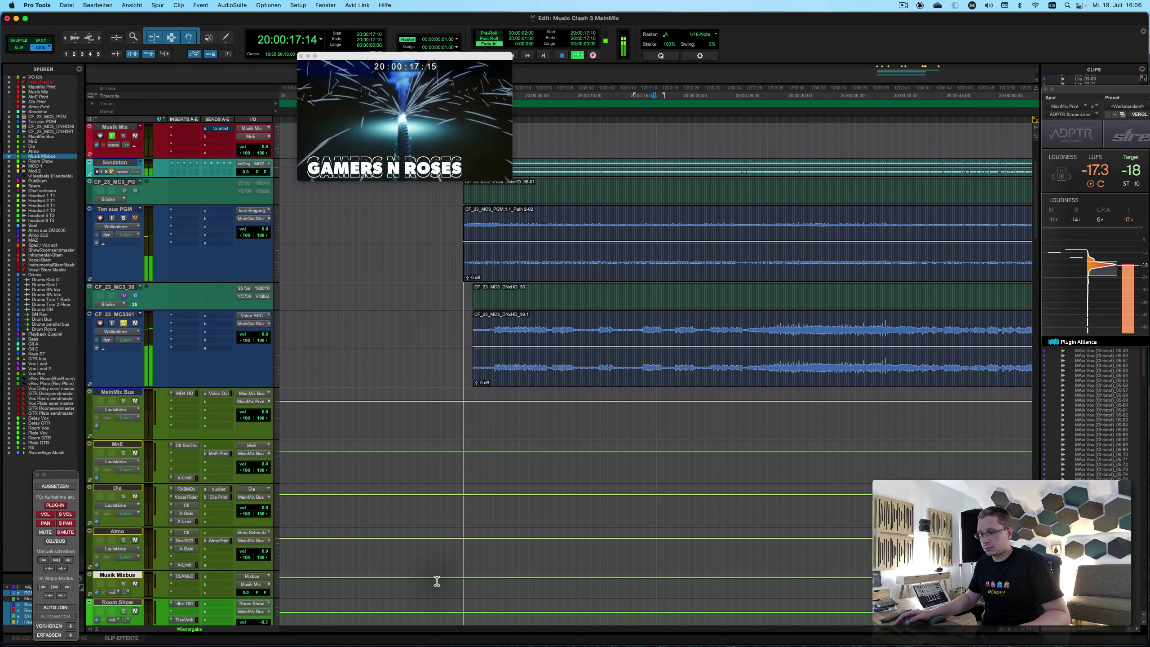
key("shift")
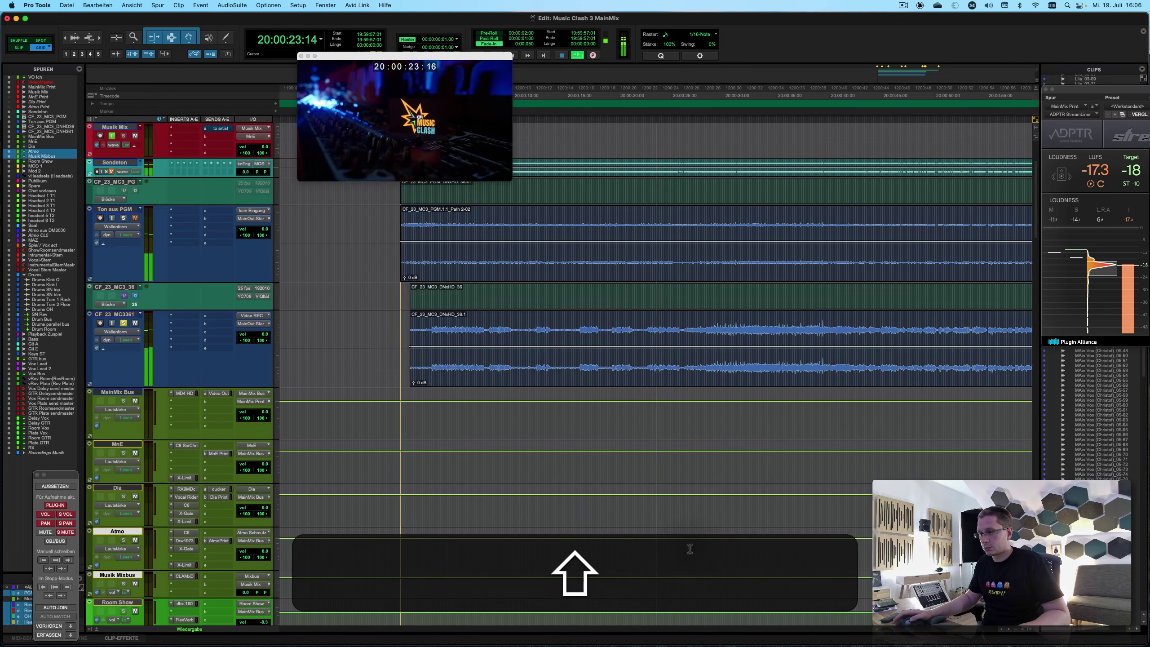
key("shift+t")
key("r")
left_click(680, 553, "shift")
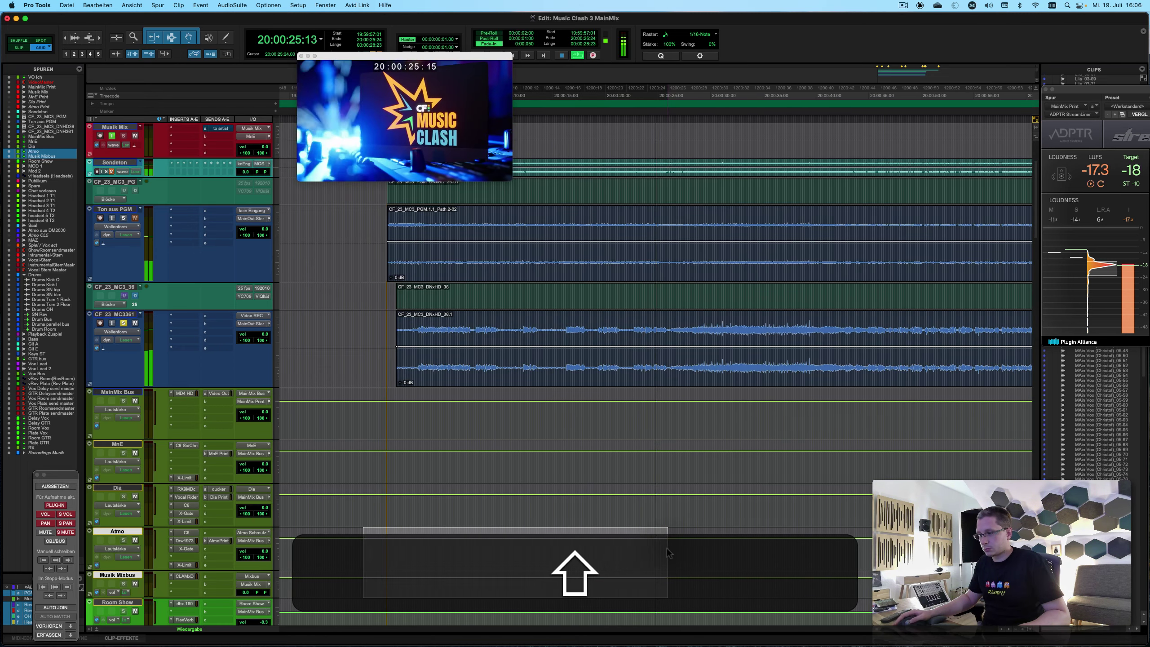
key("shift+t")
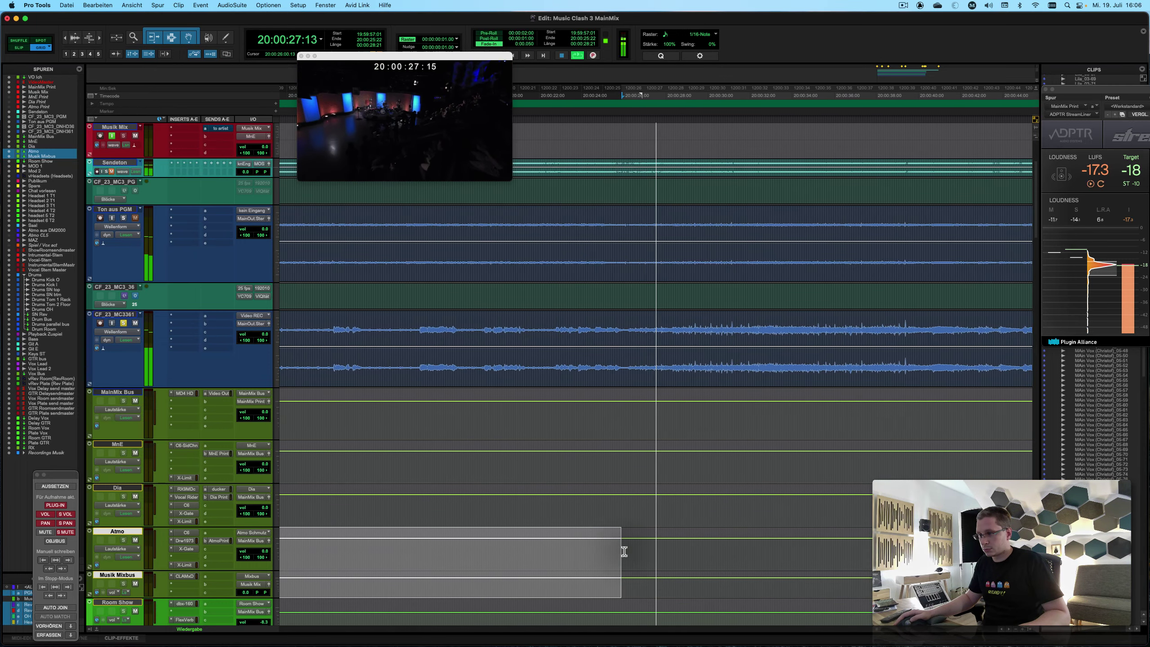
Stop playback, select the Musik Mixbus track from session start to 20:00:26:02, and pull its volume automation down to the minimum.
key("space")
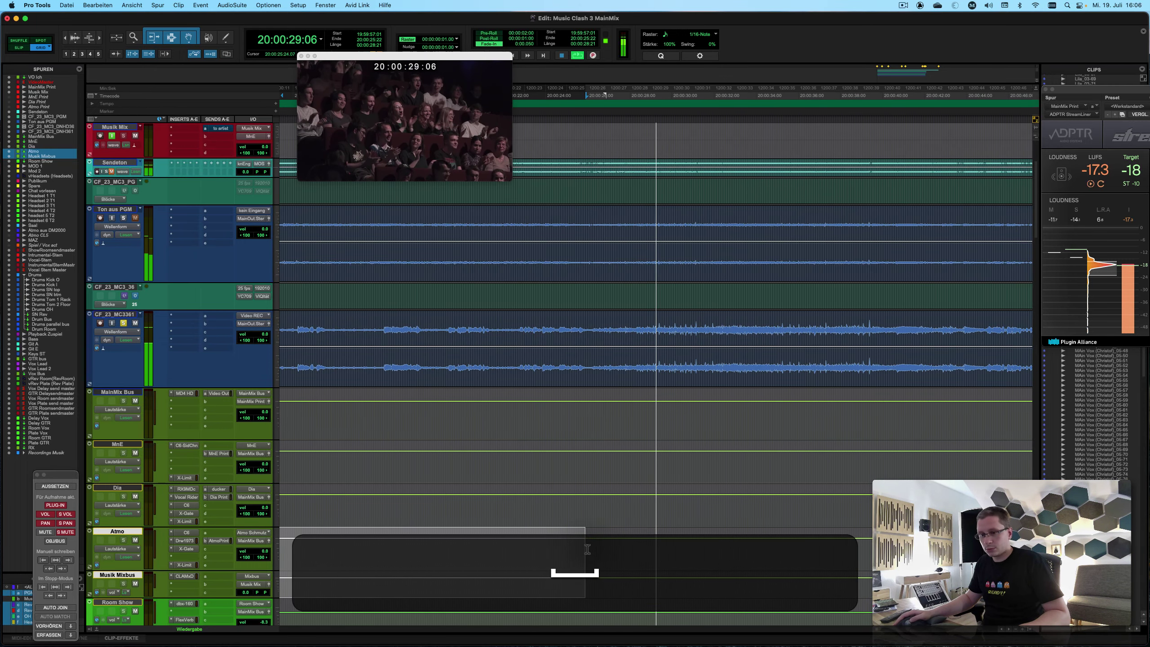
key("r")
left_click(621, 582)
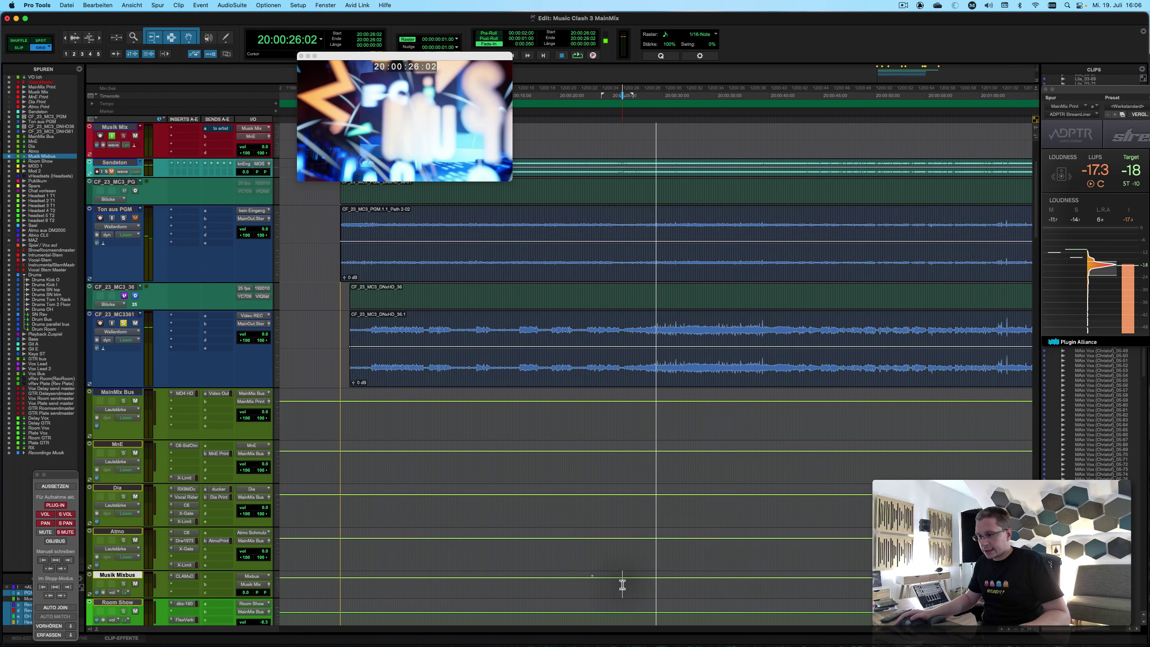
key("shift")
key("shift+Return")
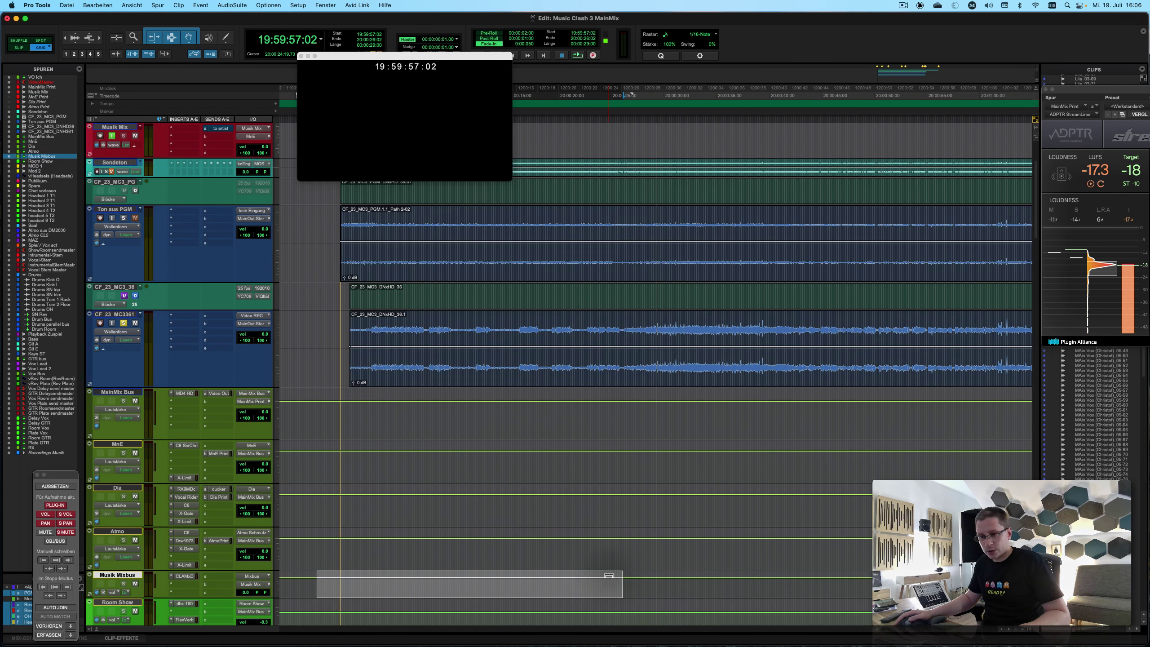
left_click_drag(609, 576, 609, 646)
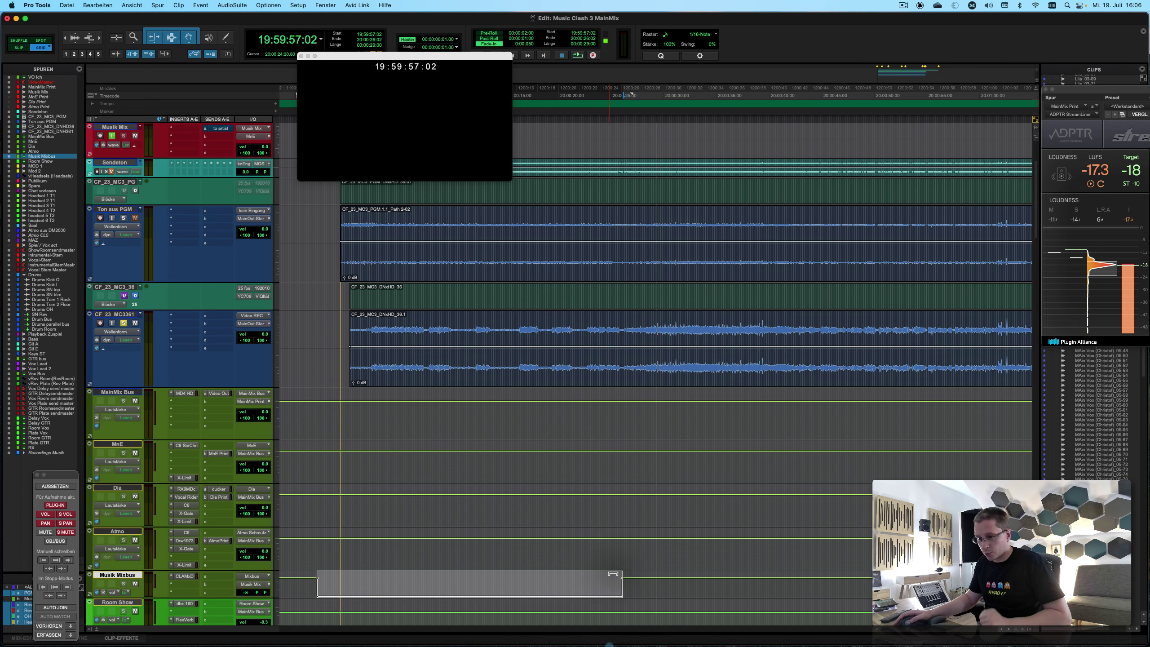
Play from 20:00:24:17 to check the CF_23_MC3361 audio against the DNxHD picture after the opener.
left_click(619, 550)
key("t")
left_click(611, 416)
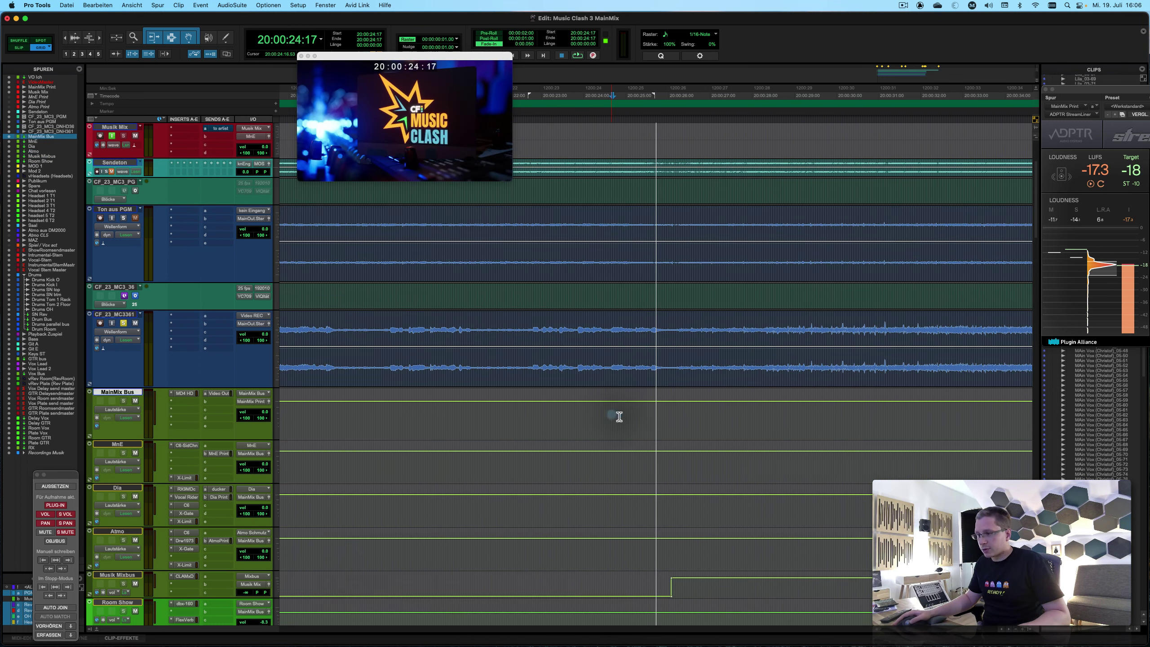
key("space")
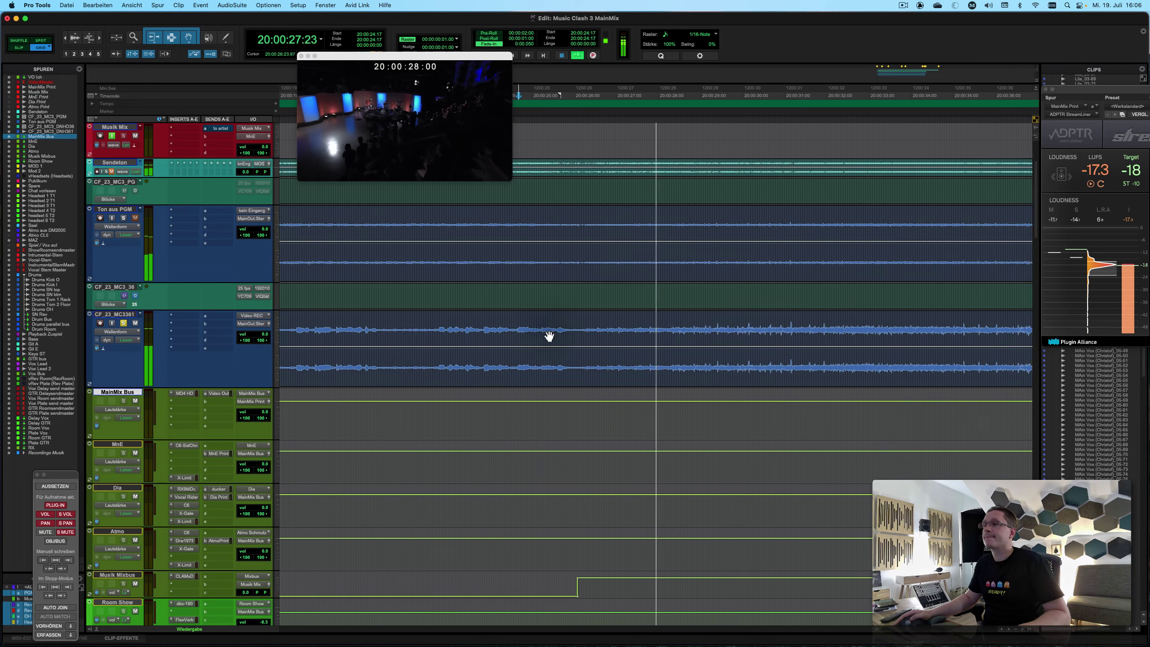
key("r")
key("t")
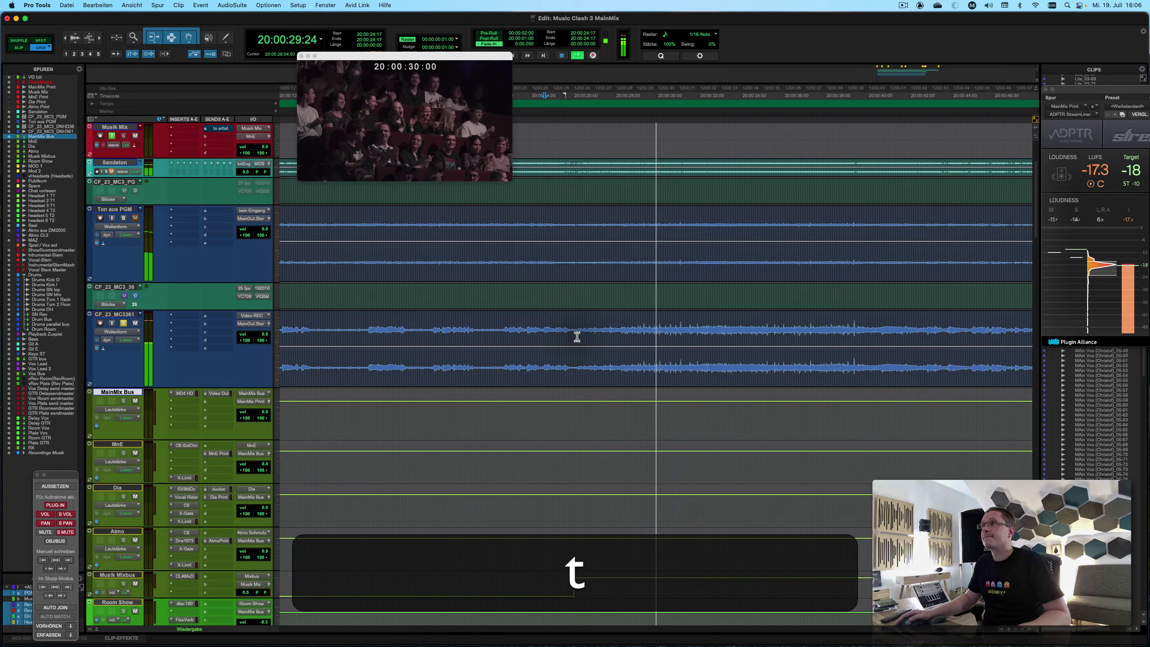
key("r")
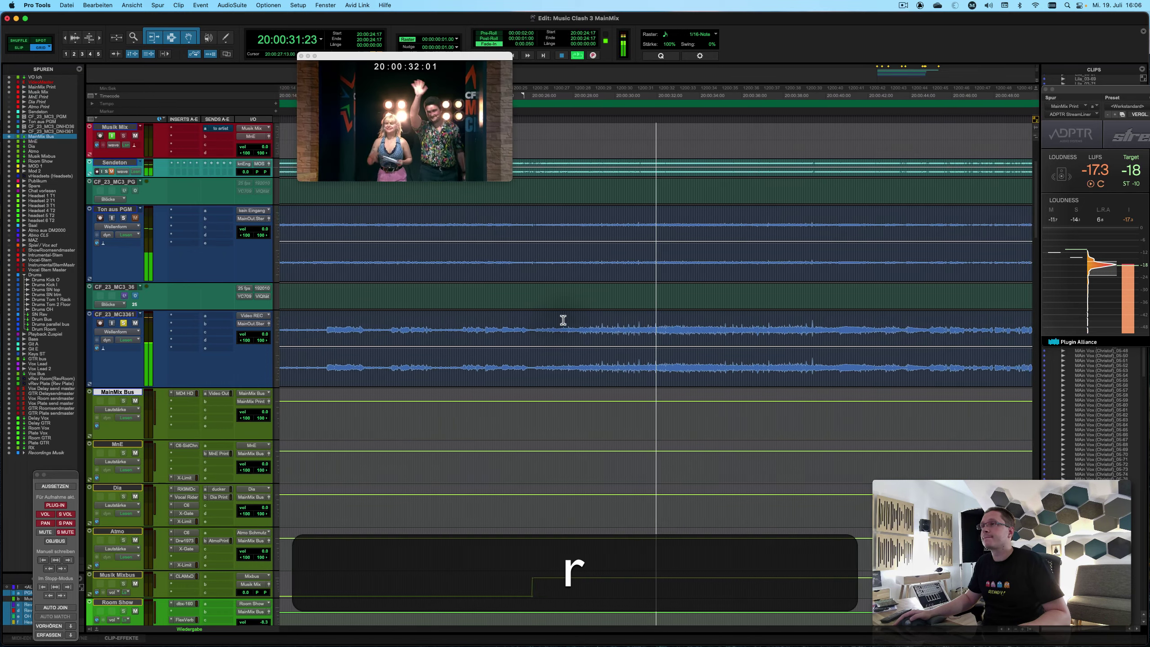
key("space")
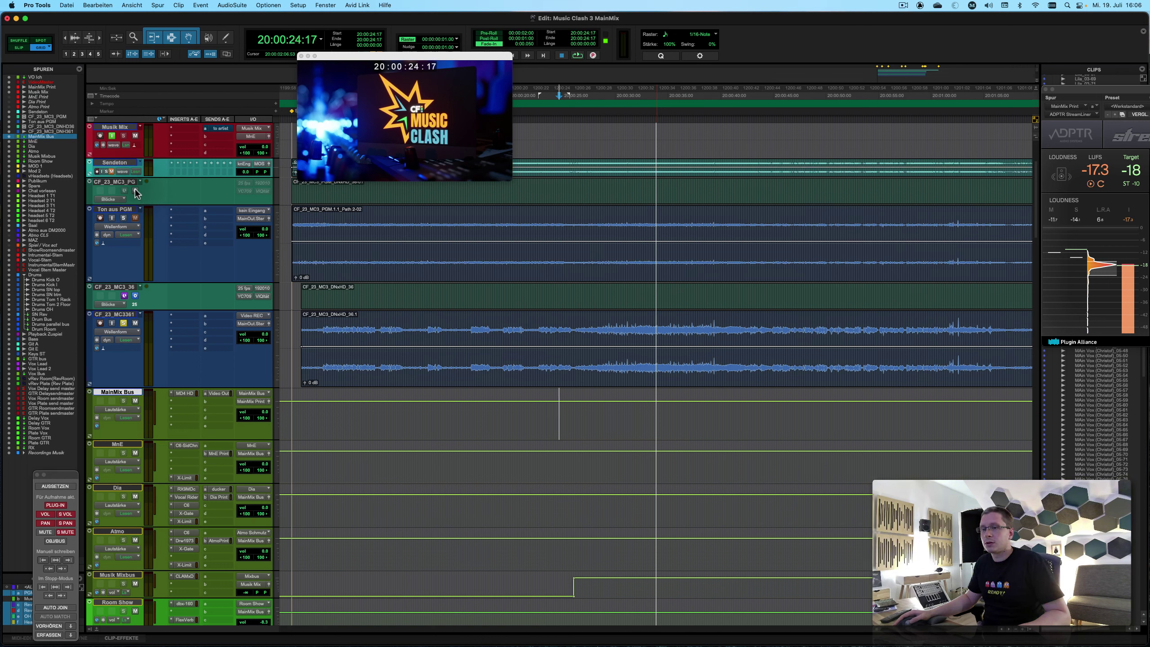
Play from 20:00:24:17 with the CF_23_MC3_PGM video track as picture and solo the Ton aus PGM track instead of CF_23_MC3361.
key("space")
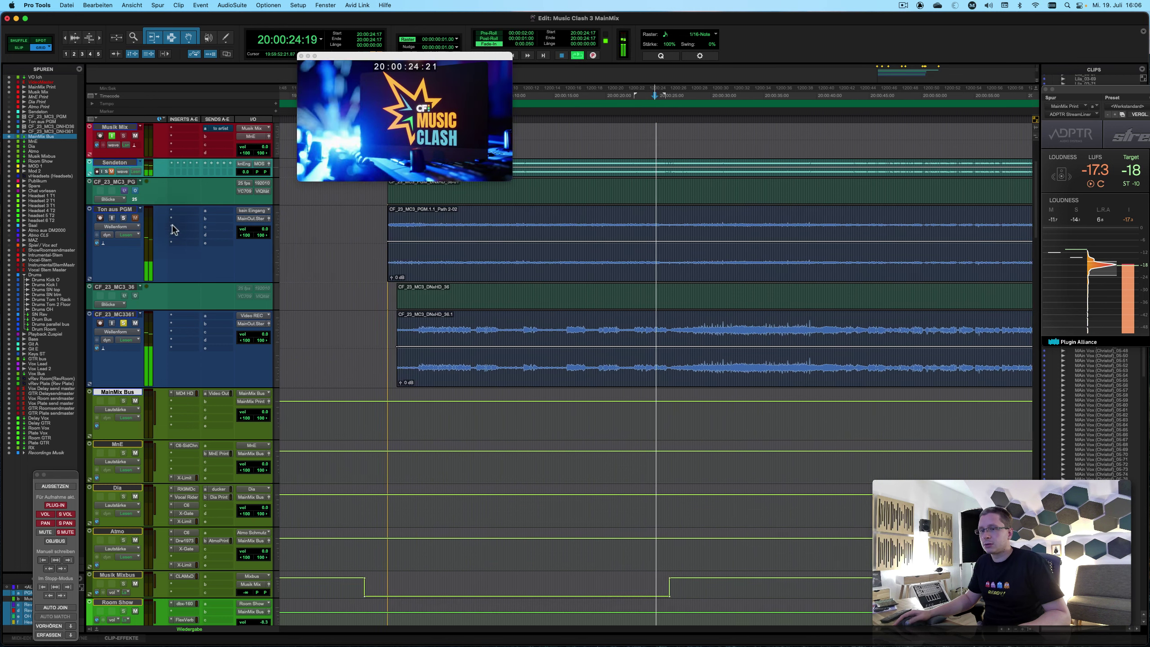
left_click(123, 218)
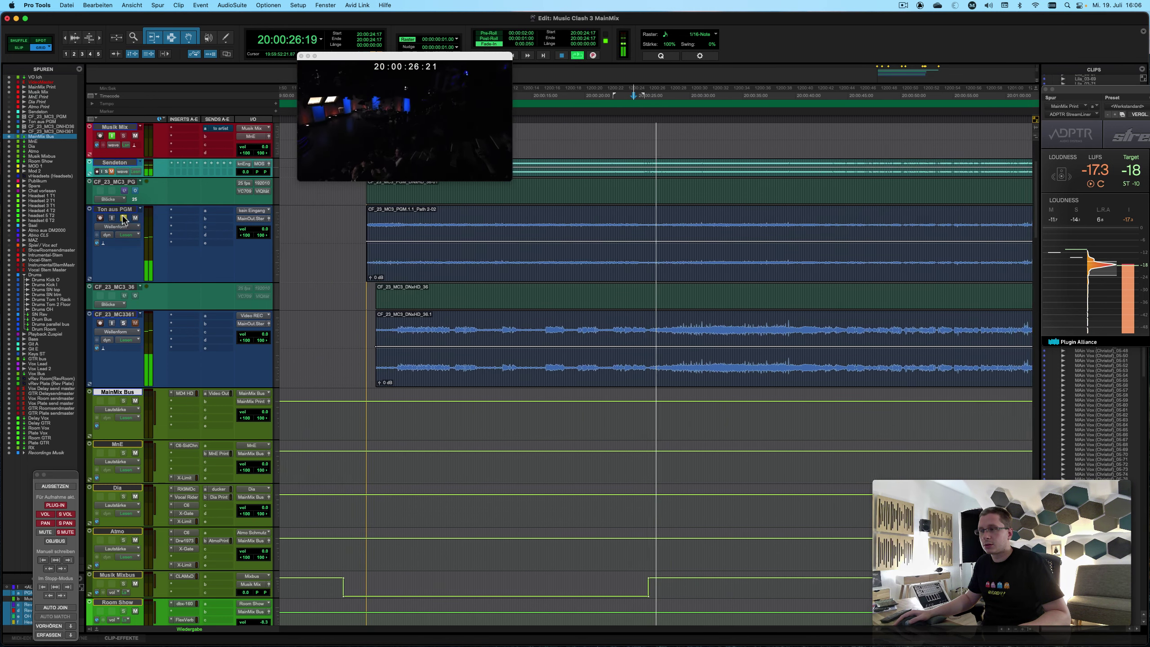
key("space")
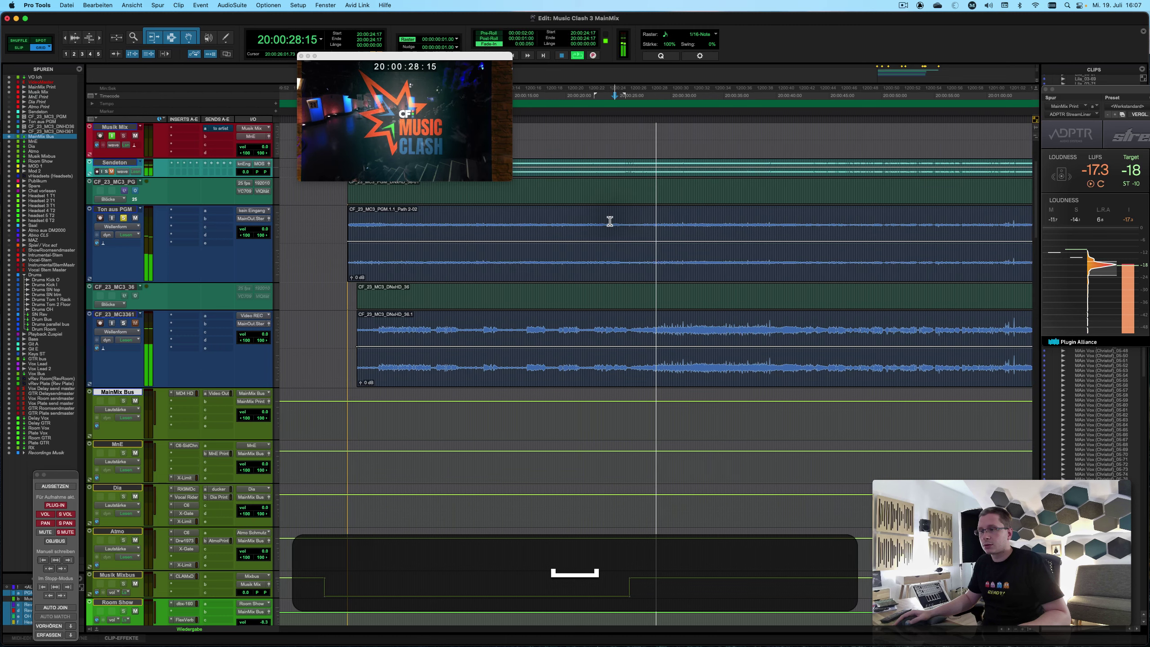
Play the soloed Ton aus PGM track from 20:00:24:05 to check its sync with the PGM picture, and place the edit cursor at 20:01:57:06.
left_click(610, 221)
key("t")
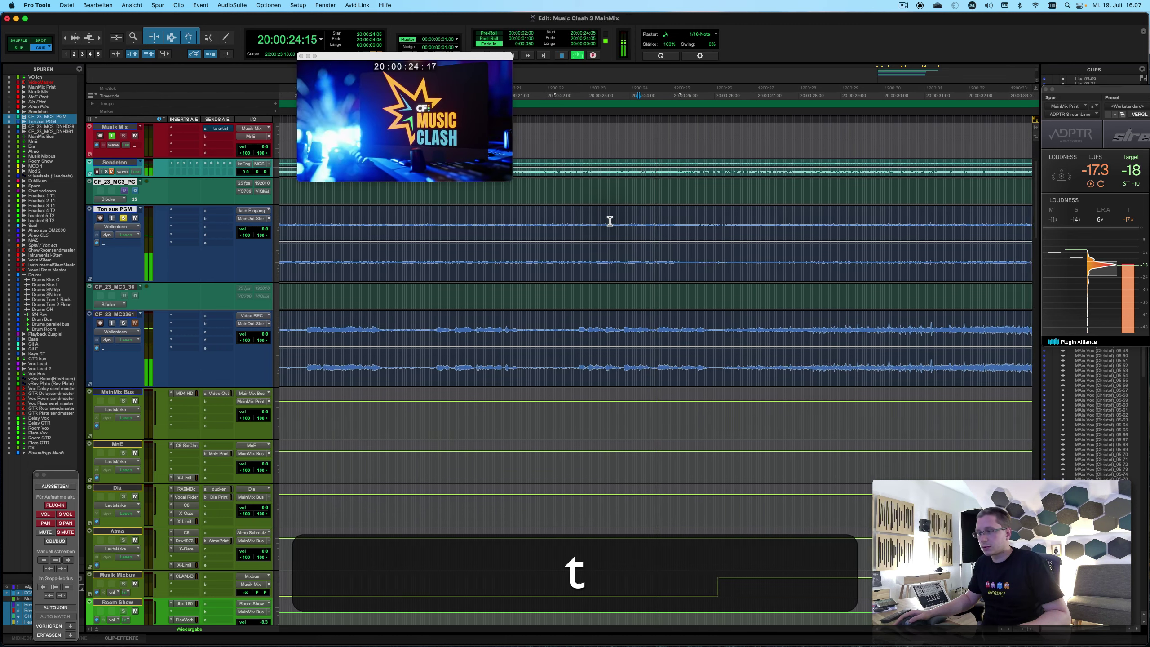
key("t")
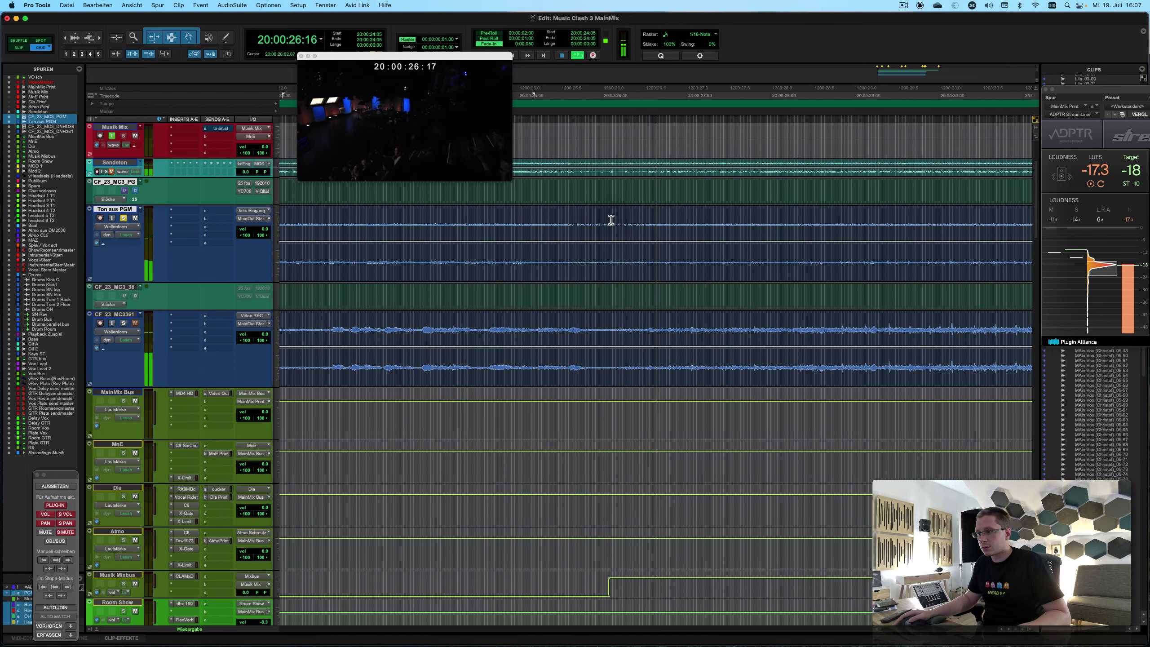
key("r")
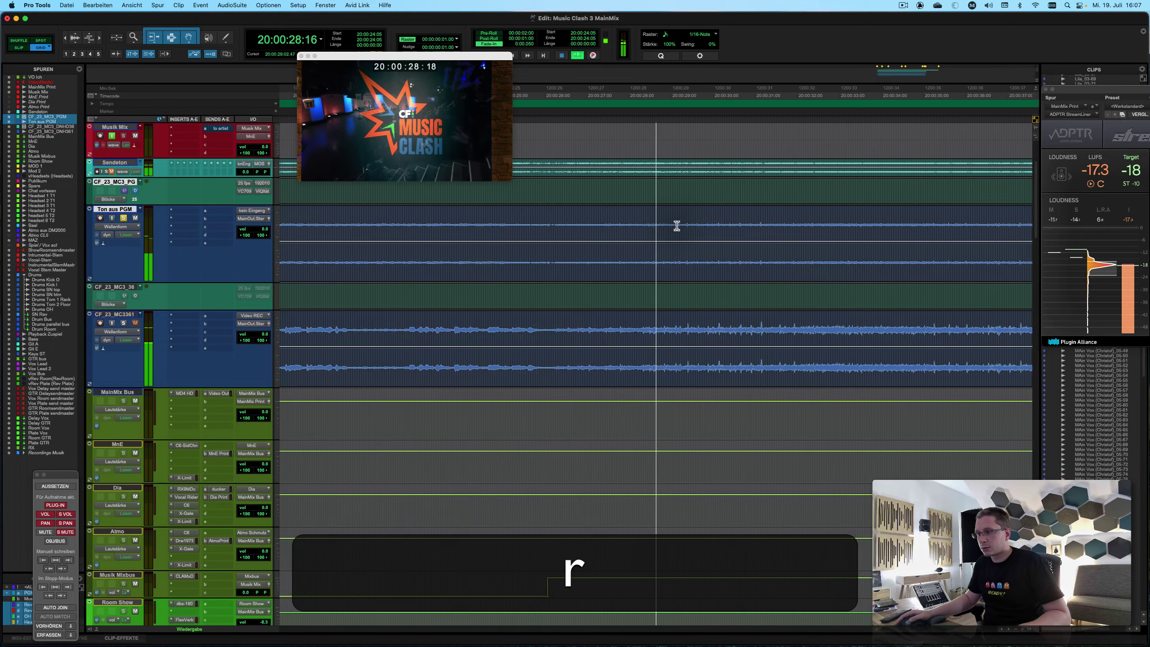
key("t")
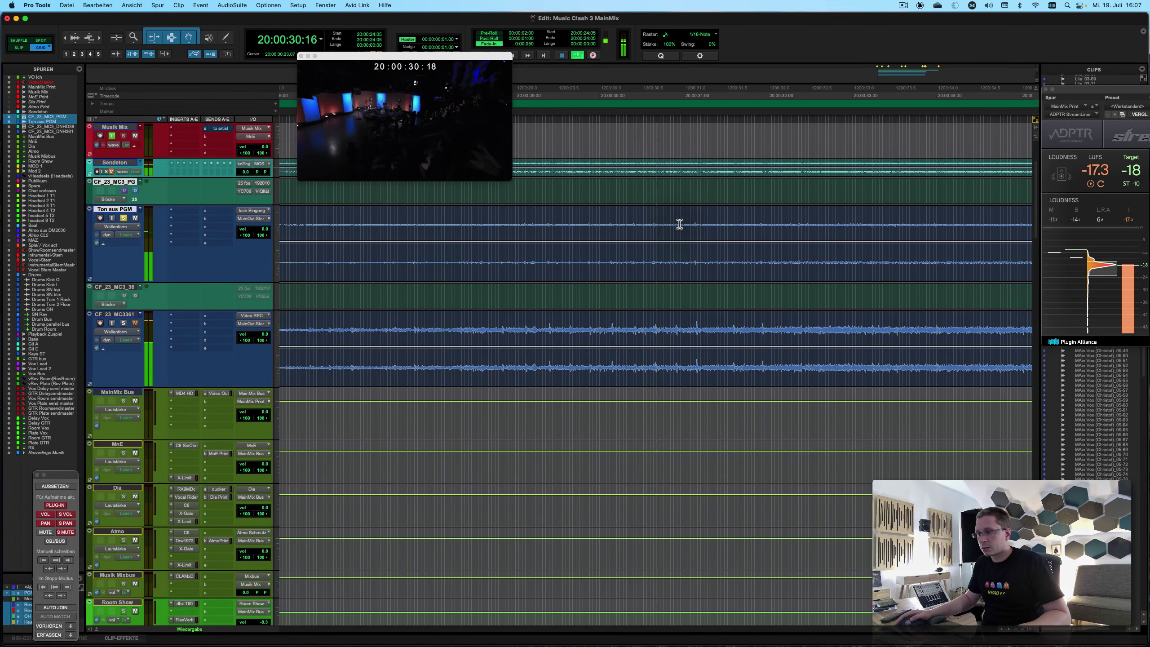
key("t")
key("r")
key("r")
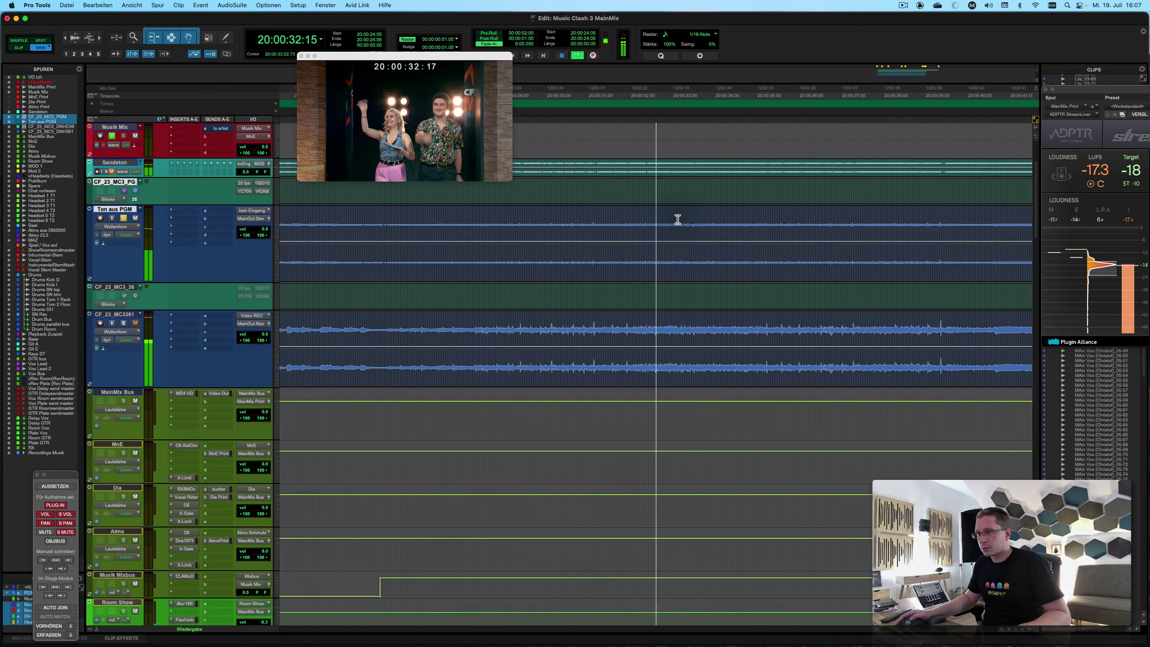
key("r")
key("r")
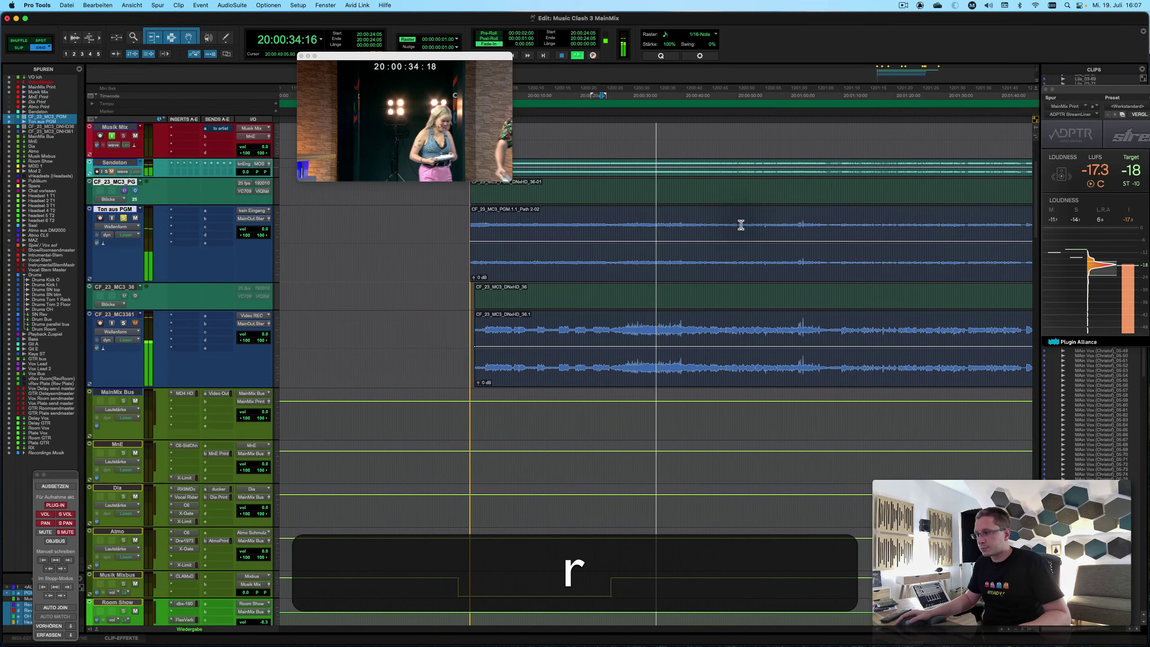
key("r")
key("r")
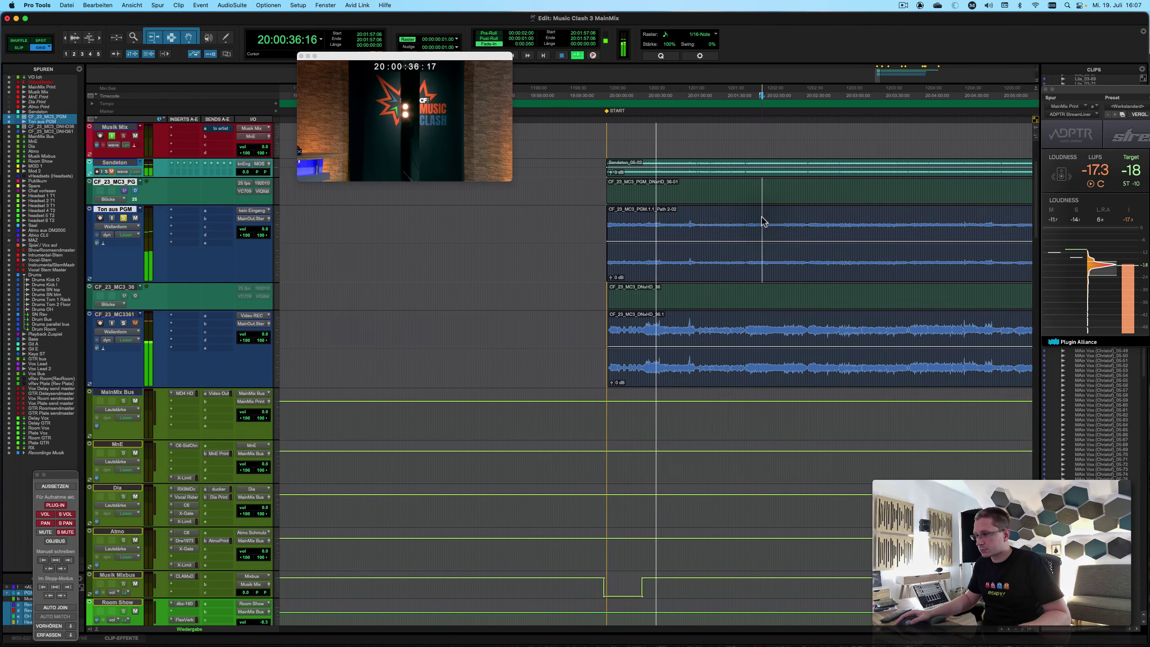
key("t")
key("t")
key("r")
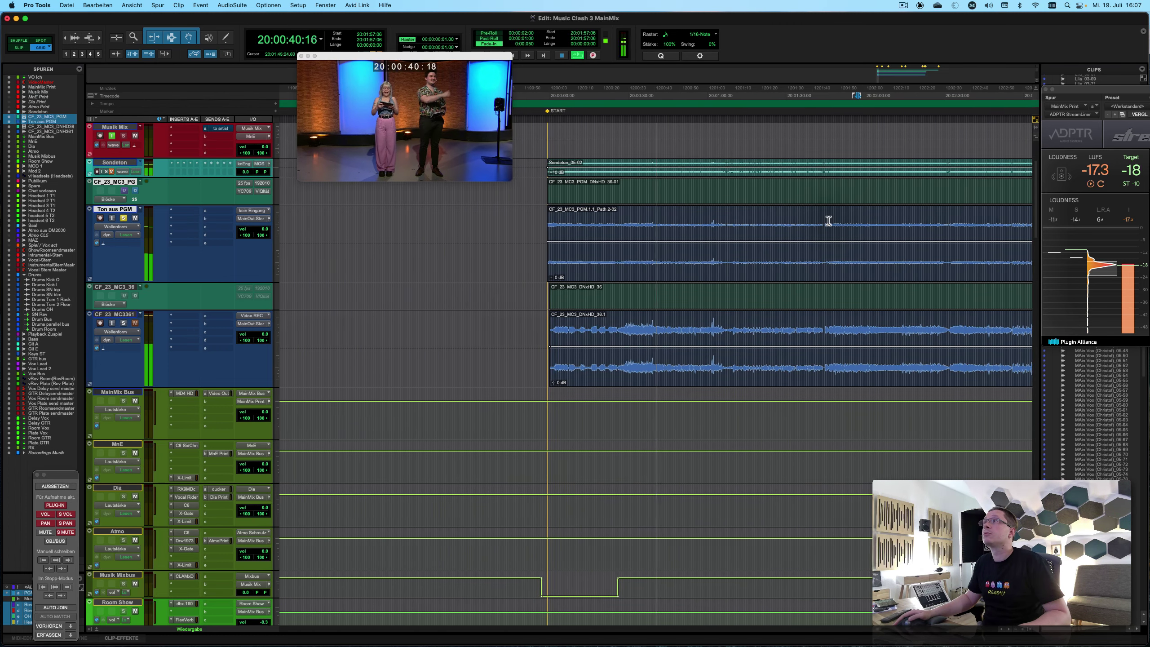
Unsolo and mute the Ton aus PGM track, stop playback, and switch the picture back to the DNxHD video track.
left_click(123, 218)
left_click(135, 218)
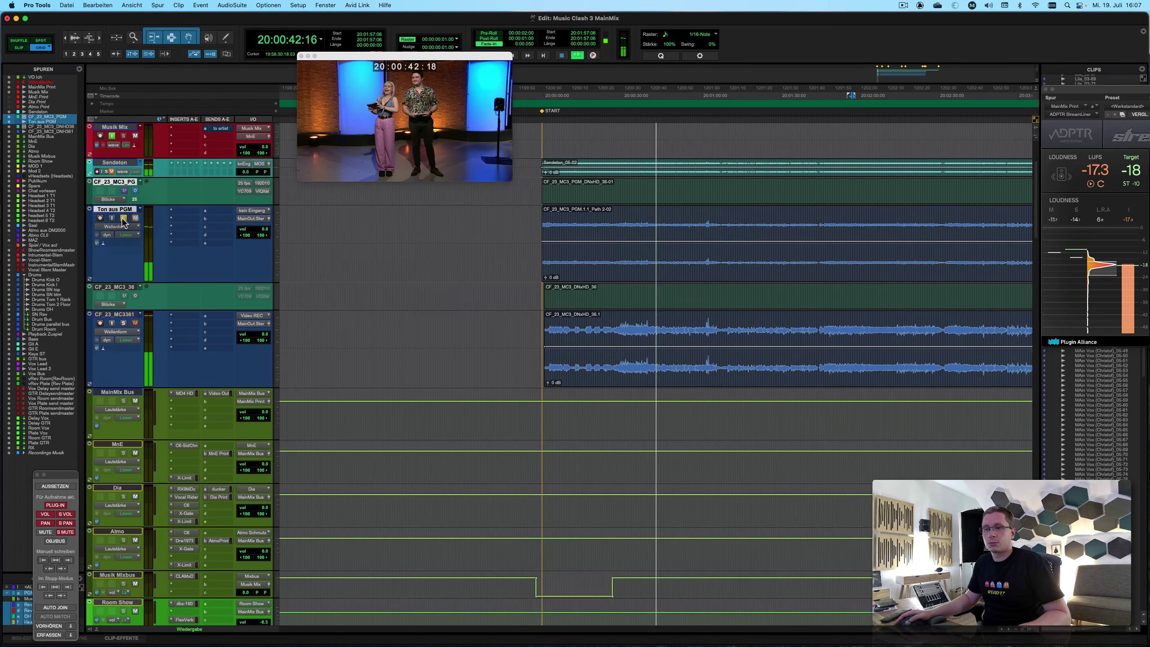
key("space")
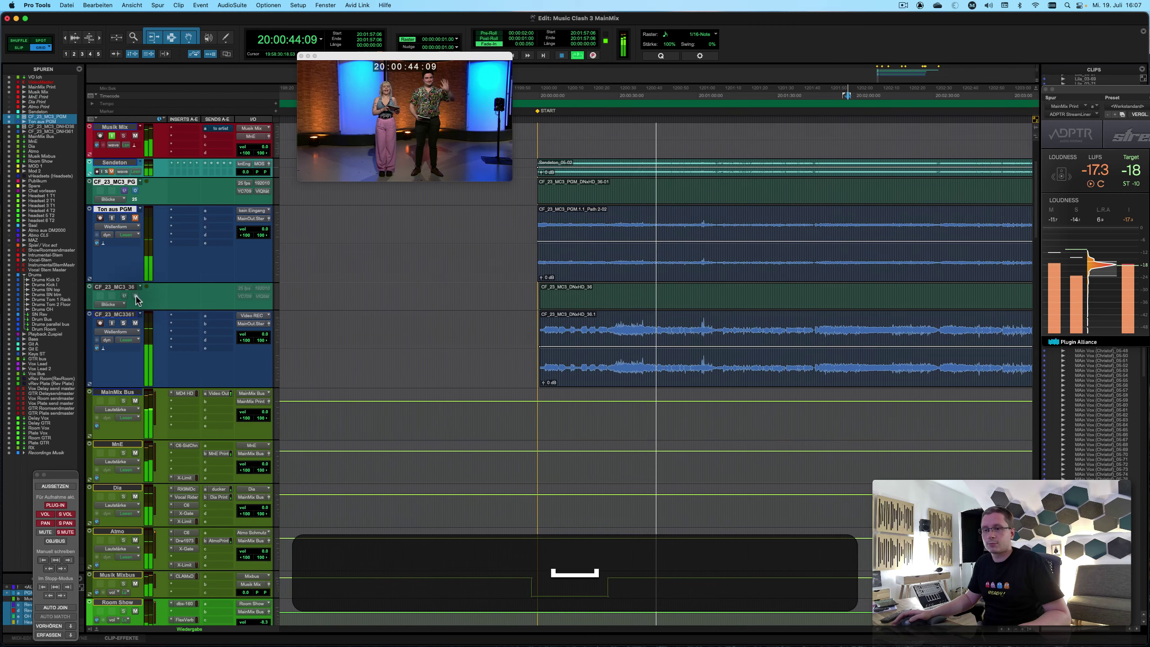
left_click(135, 295)
key("space")
key("t")
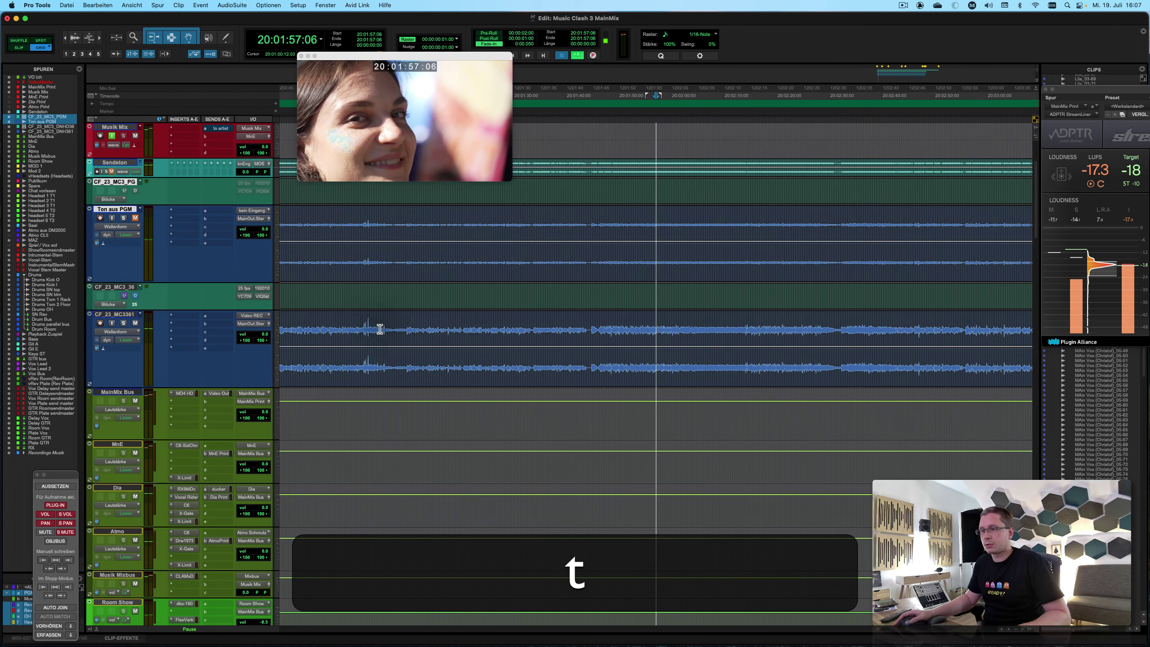
Play the mix against the DNxHD picture from 20:01:57:06 and again from 20:03:04:12 to check the sync.
key("space")
key("r")
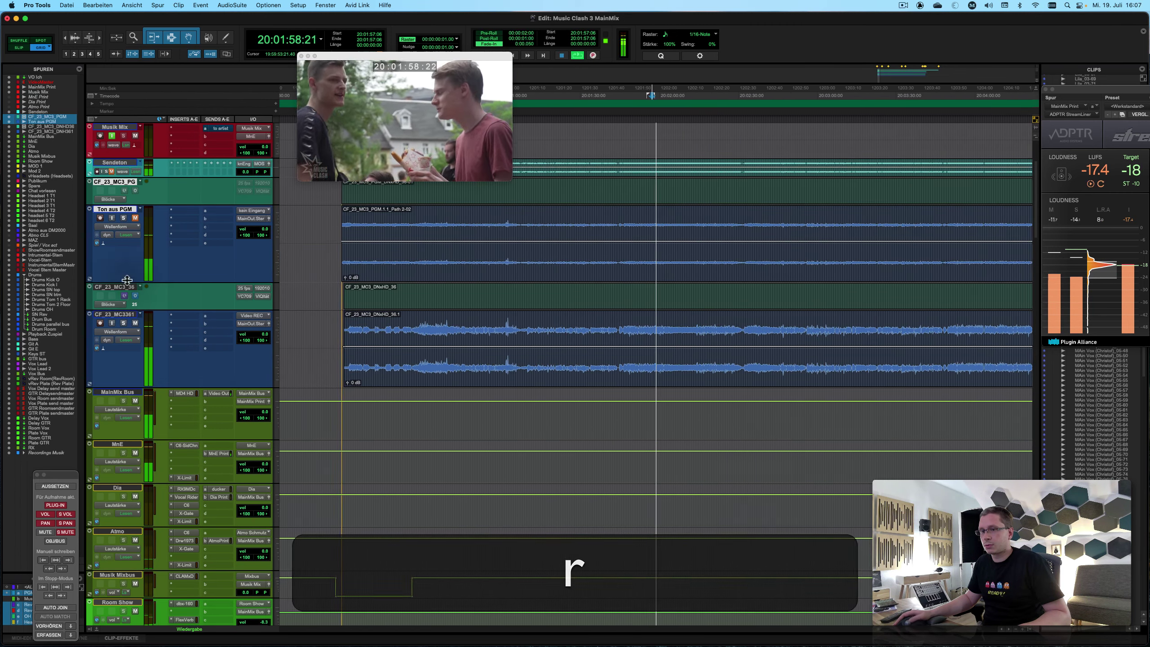
key("r")
key("space")
left_click(739, 330)
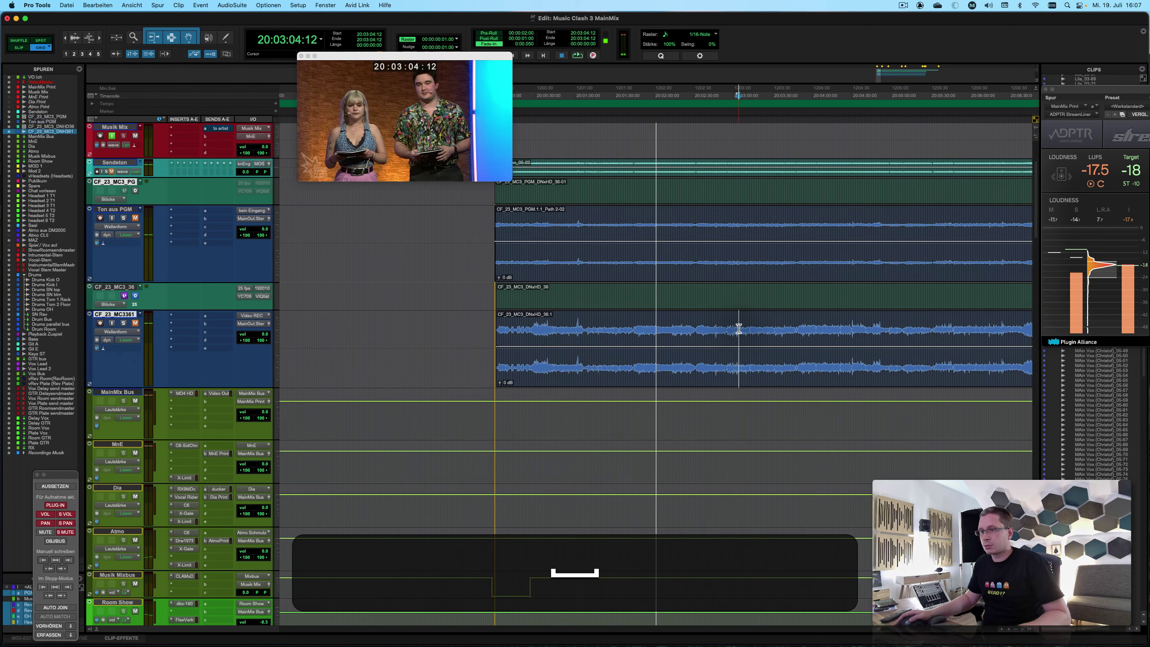
key("t")
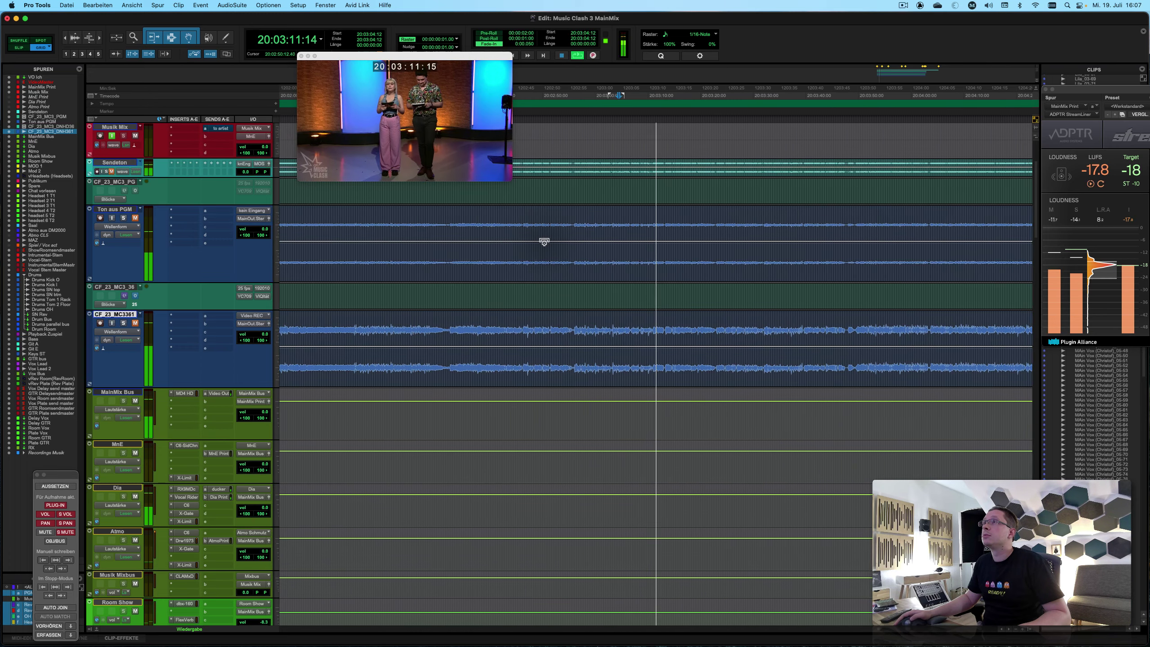
key("space")
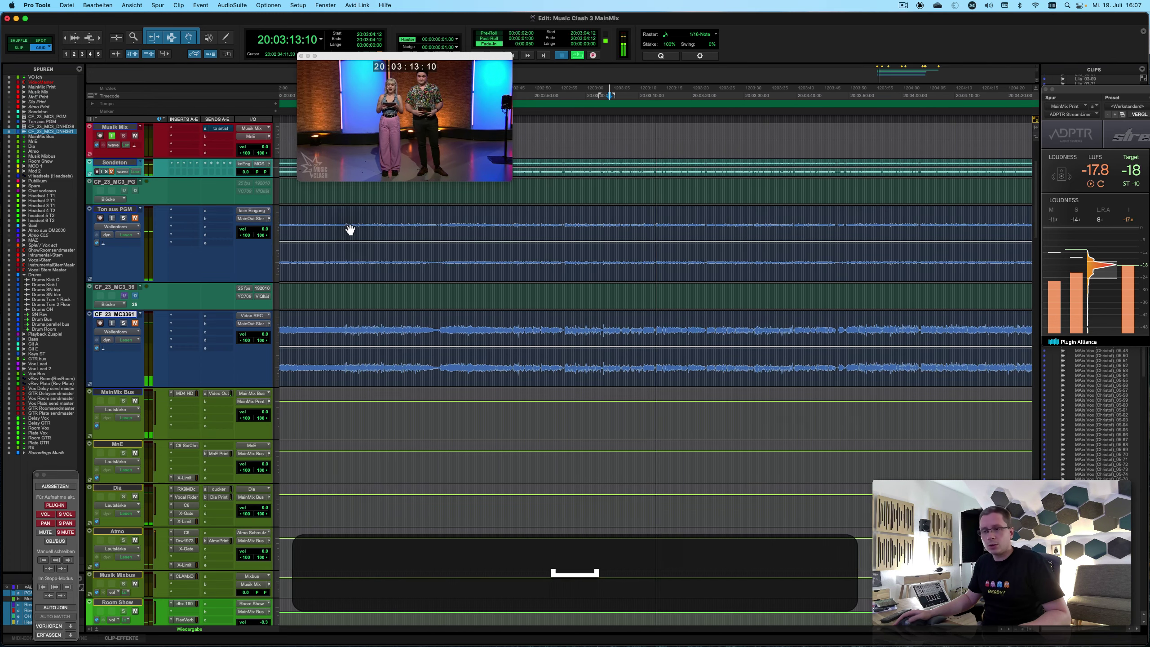
key("r")
key("t")
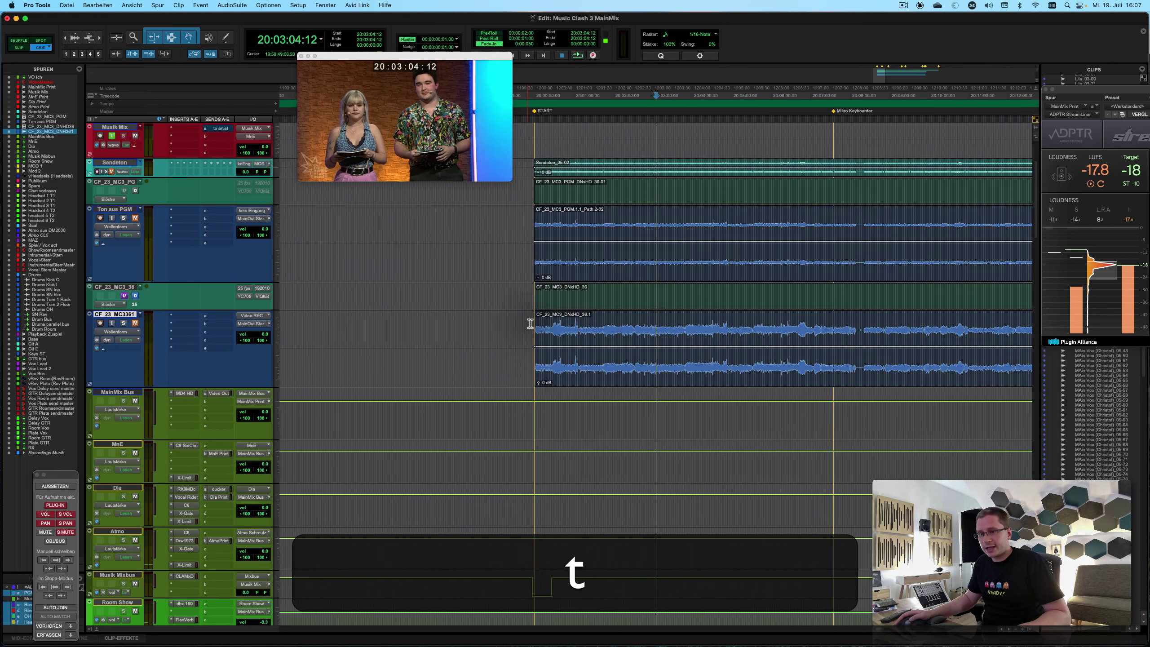
Play the mix against the DNxHD picture from 20:07:18:11 and again from 20:07:47:05 to check the sync.
key("r")
left_click(823, 329)
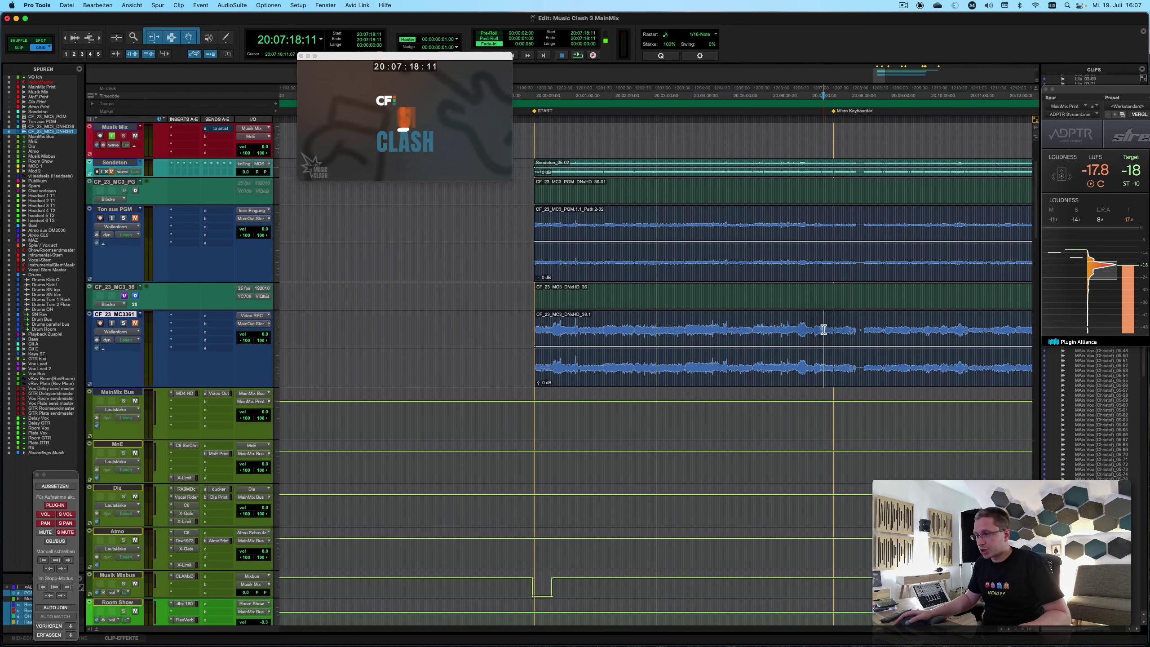
key("space")
key("t")
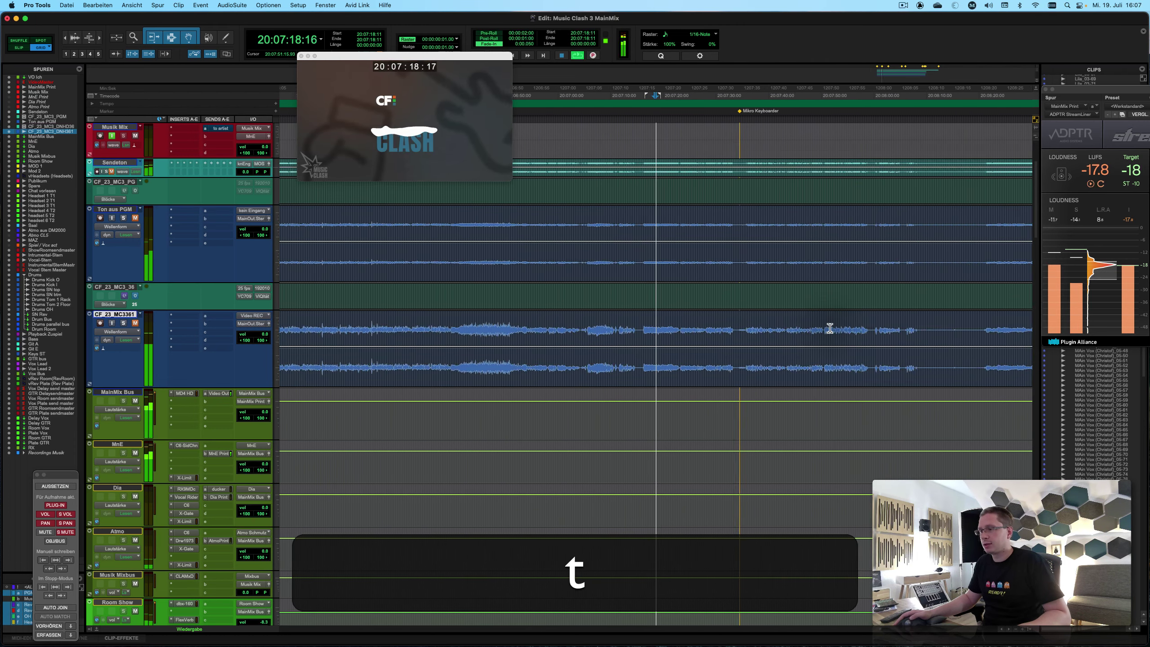
key("r")
key("space")
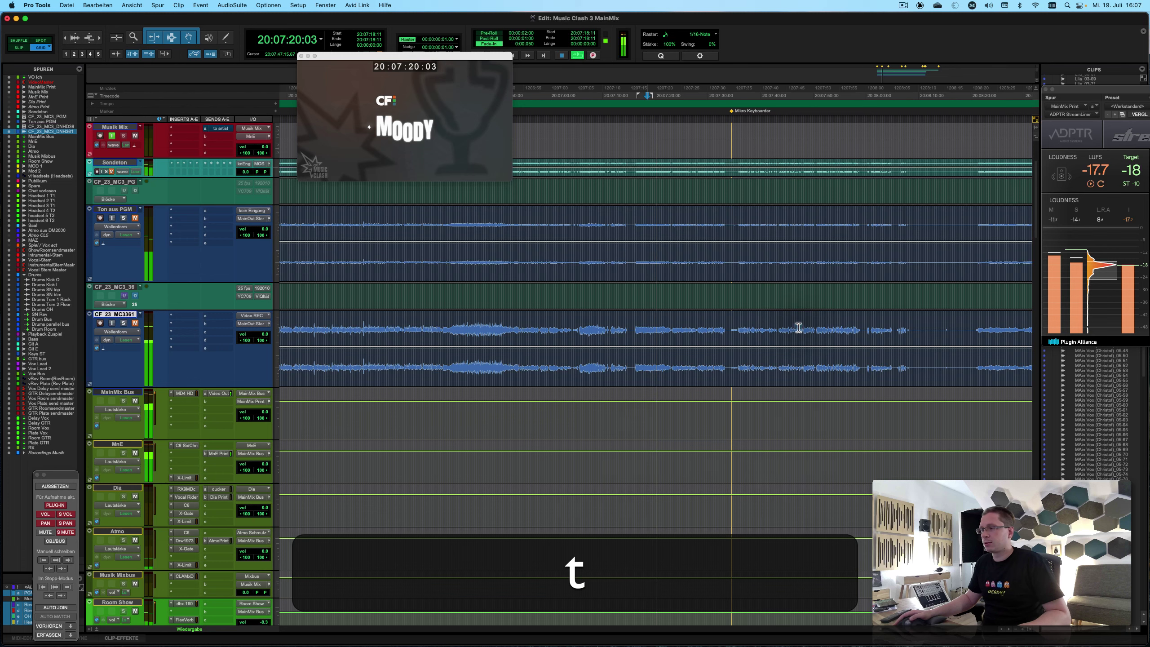
left_click(799, 327)
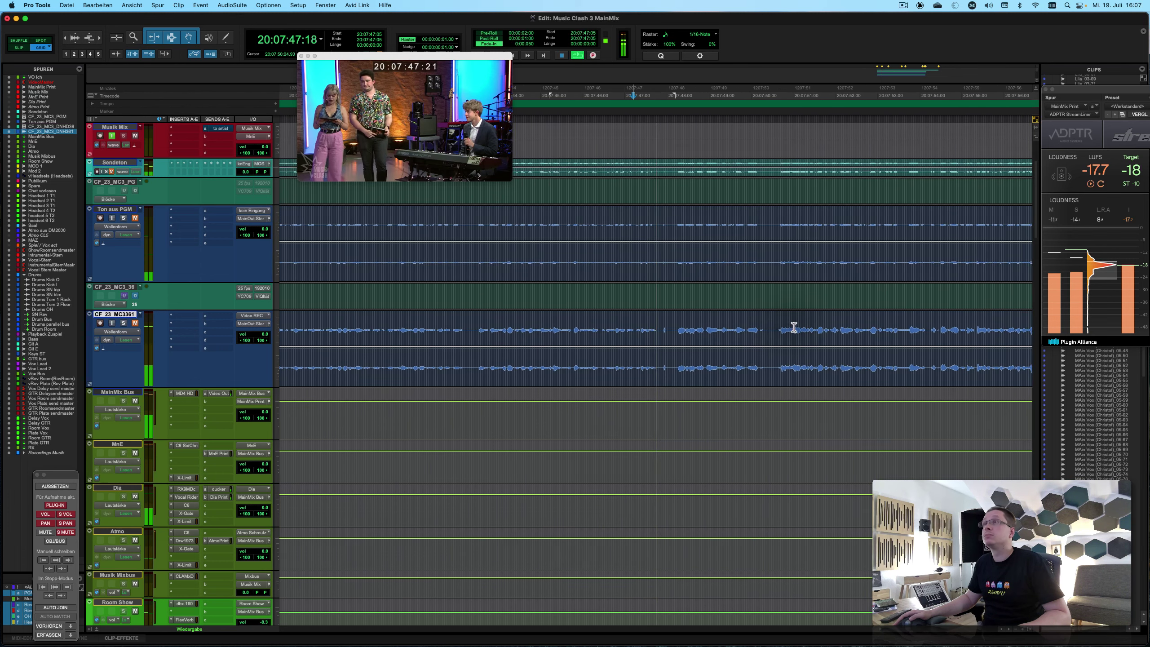
key("r")
key("space")
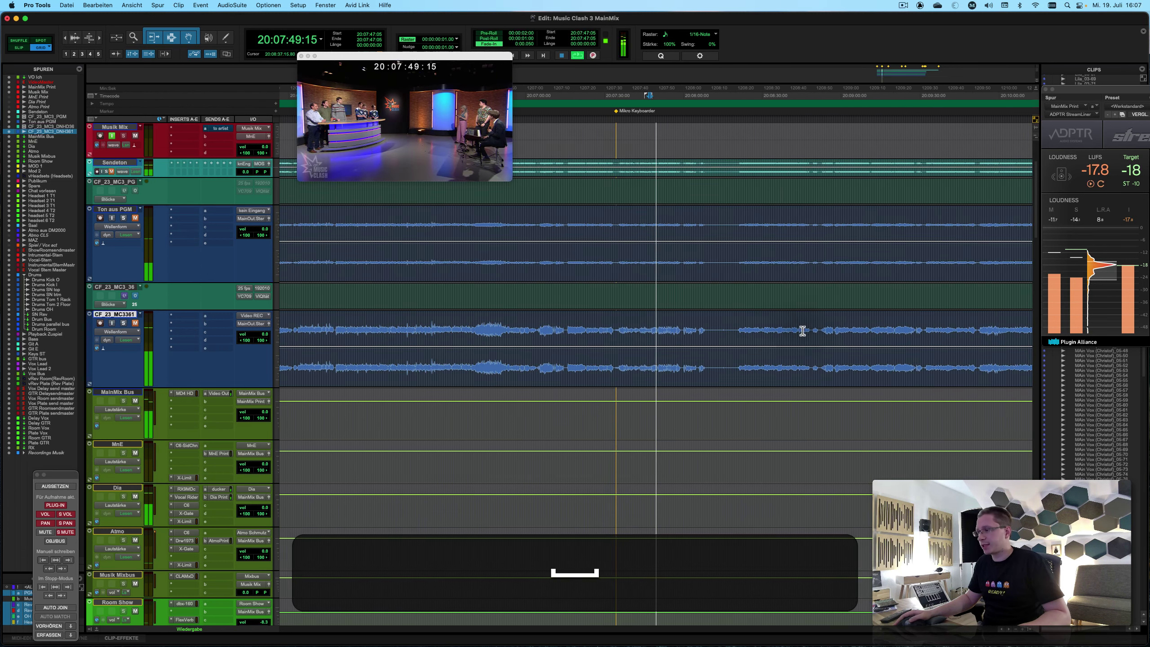
Play the keyboard passage from 20:09:03:23 to check its sync with the DNxHD picture.
left_click(850, 329)
key("space")
key("t")
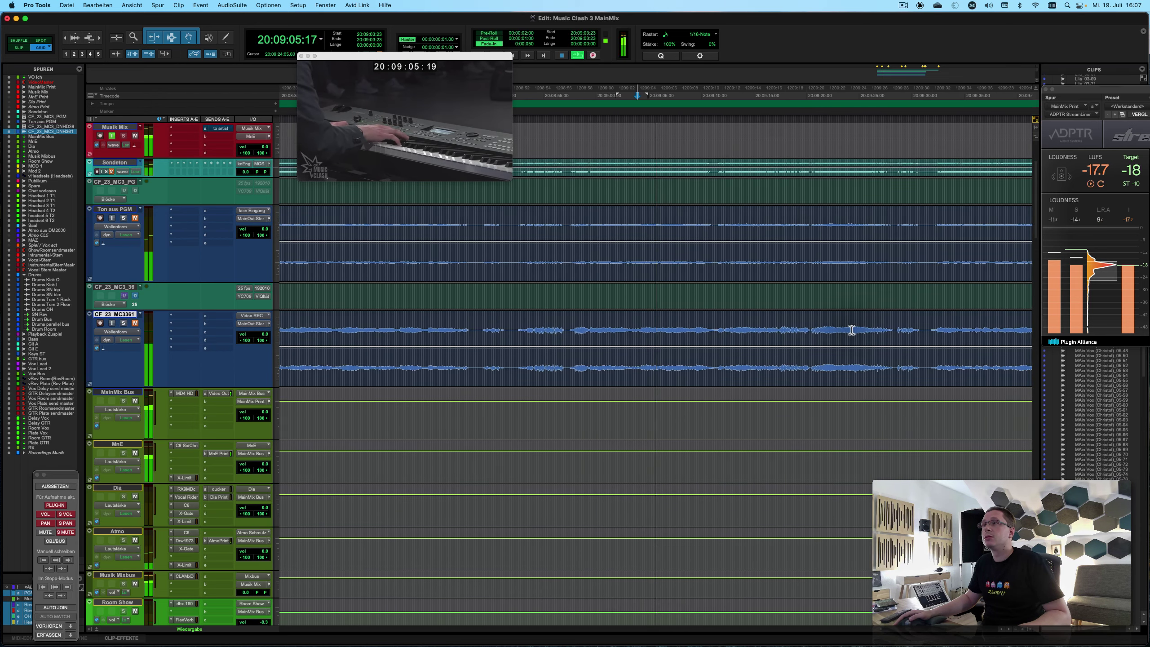
key("r")
key("shift+r")
key("r")
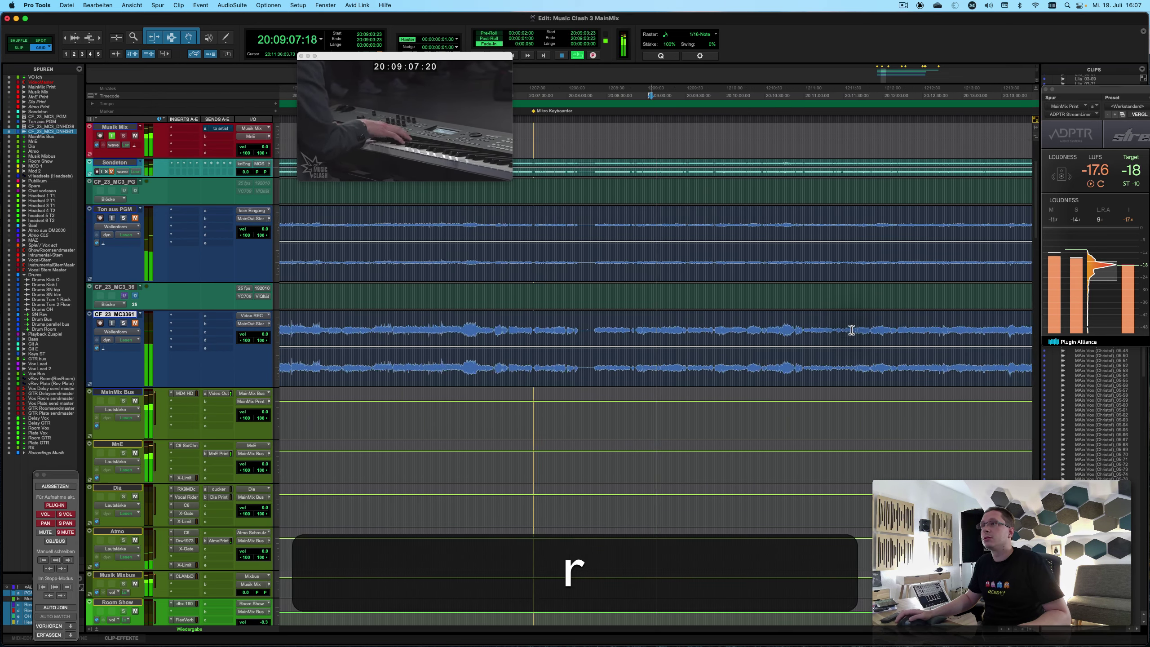
key("shift+r")
key("shift+space")
Play the mix from 20:29:31:17 to check its sync with the wide studio shot.
key("r")
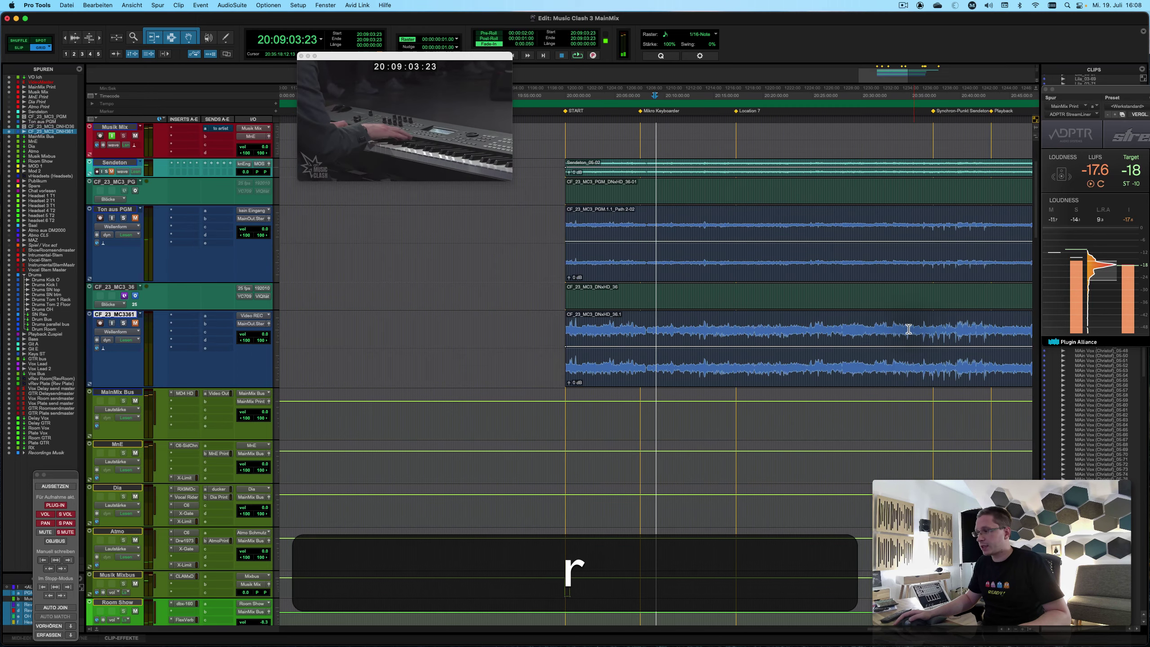
key("space")
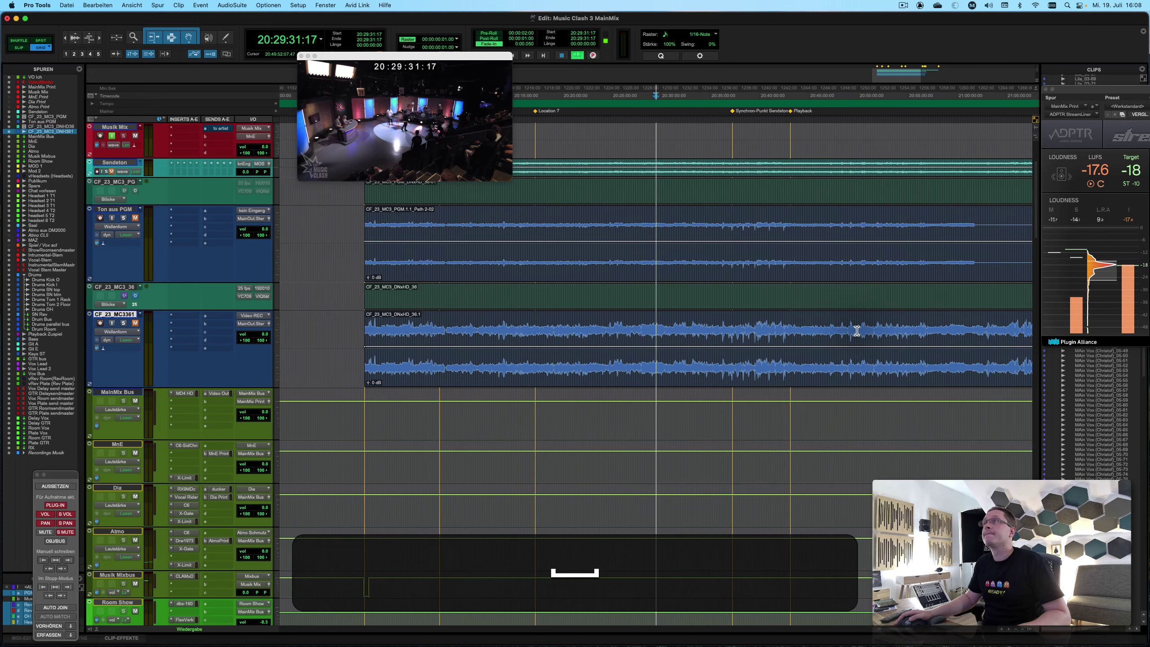
key("t")
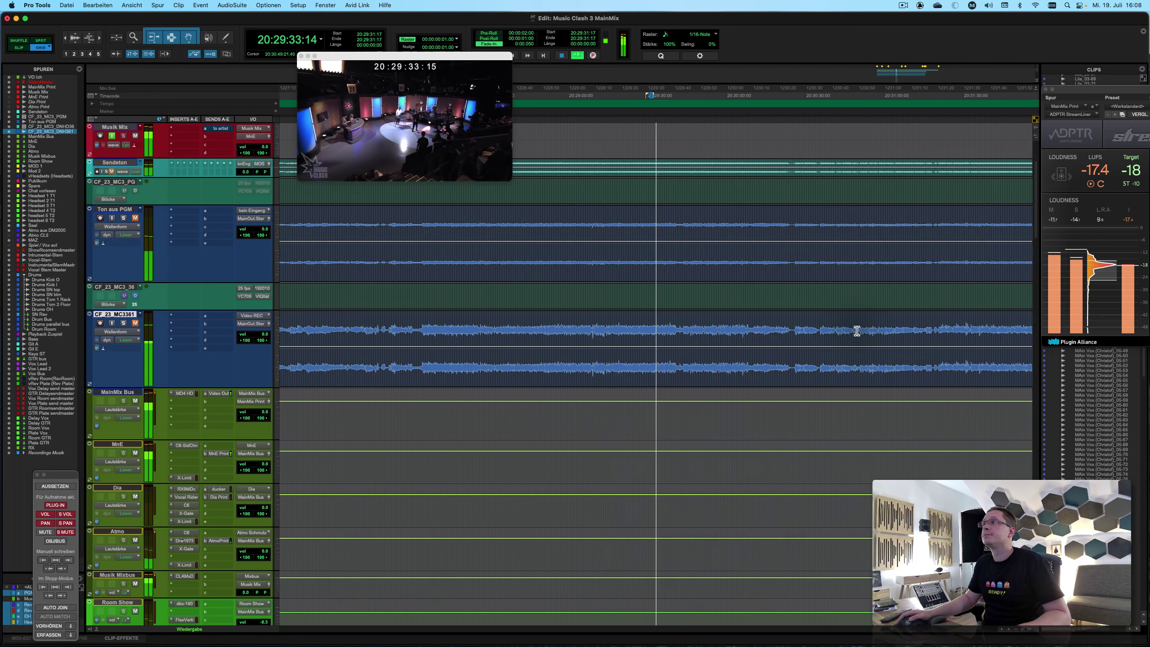
key("r")
key("shift+r")
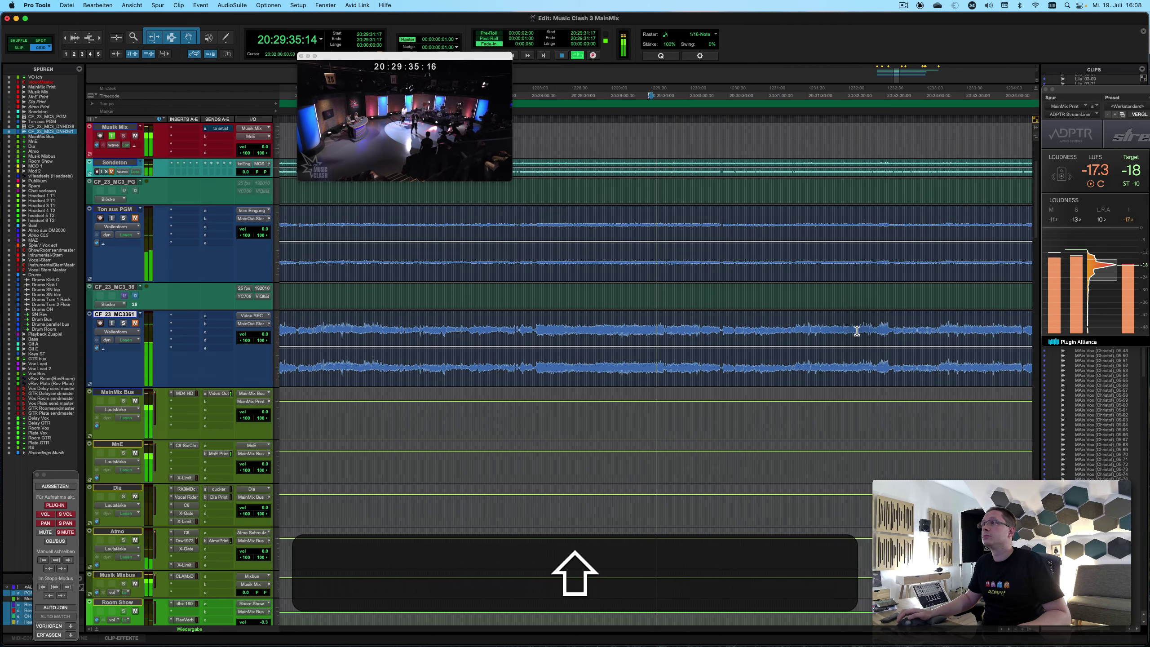
key("shift+r")
key("r")
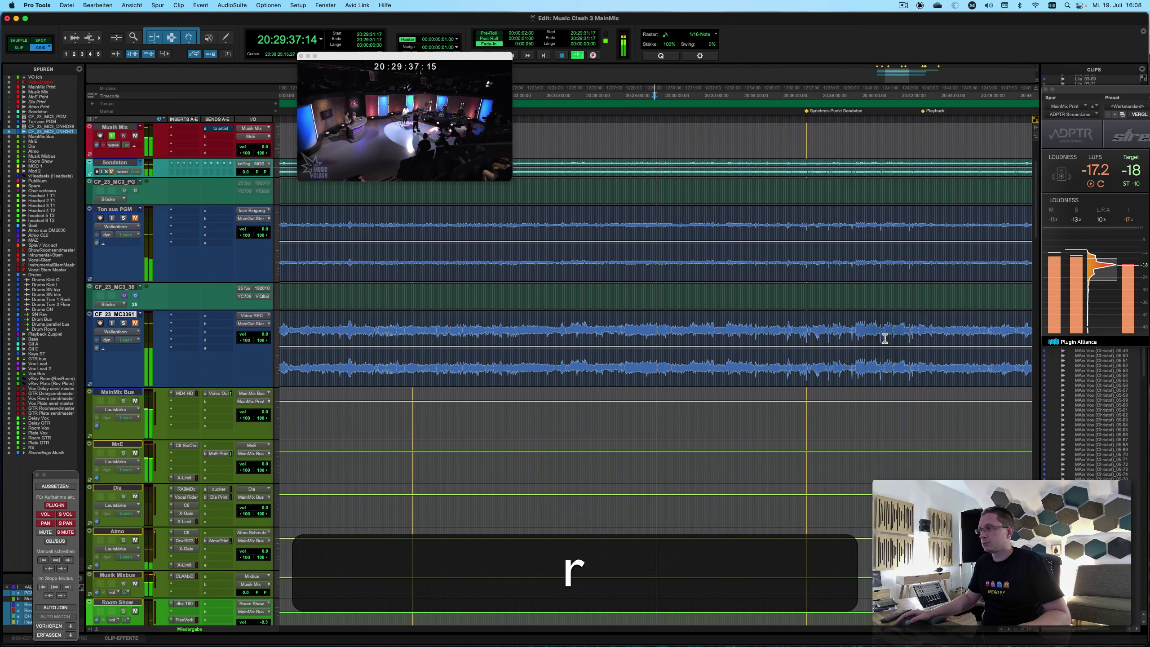
Play the quiz passage from 20:46:35:17 to check its sync with the picture.
key("r")
key("space")
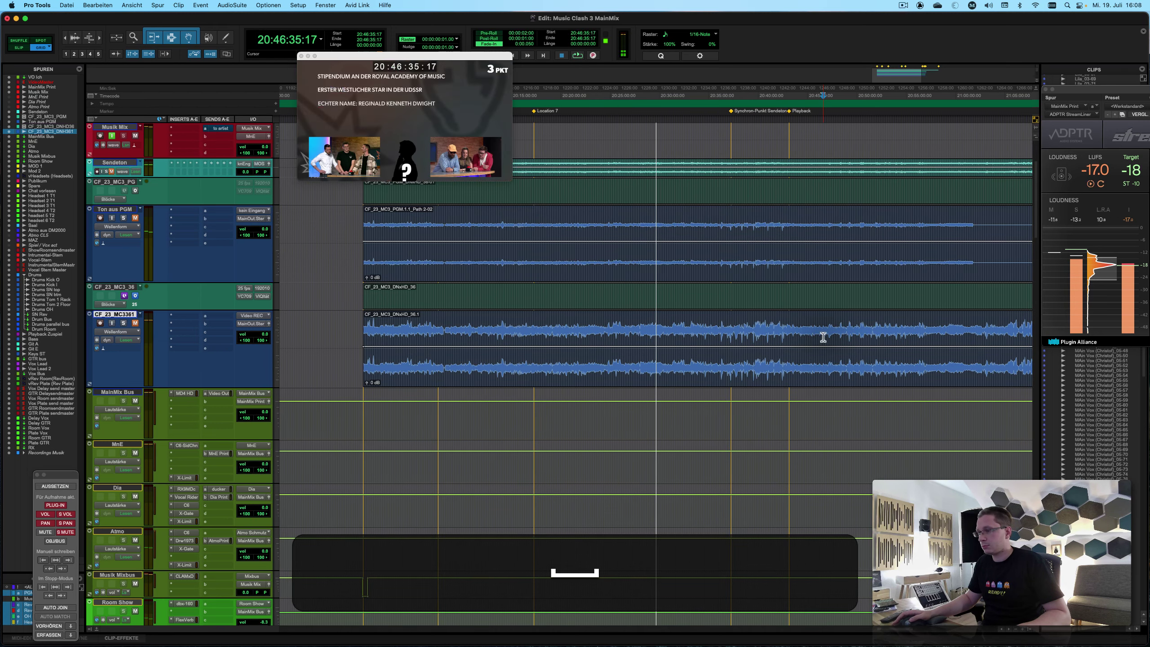
key("t")
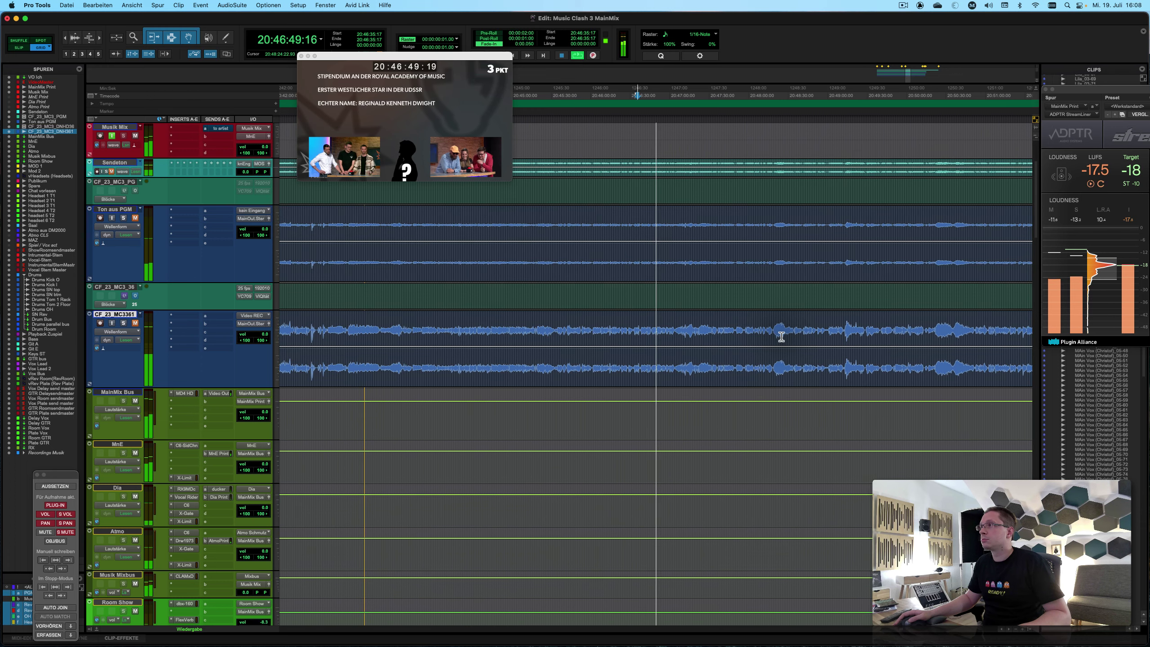
key("r")
key("r")
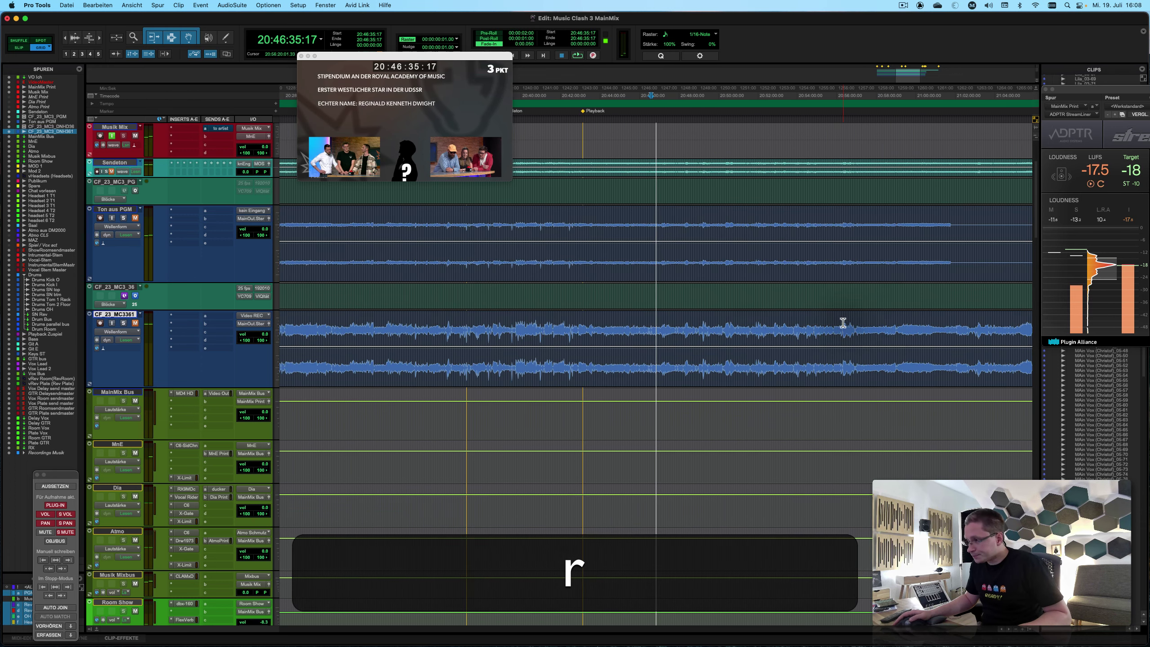
Play the quiz passage from 20:55:33:16 to check its sync with the picture.
left_click(828, 327)
key("t")
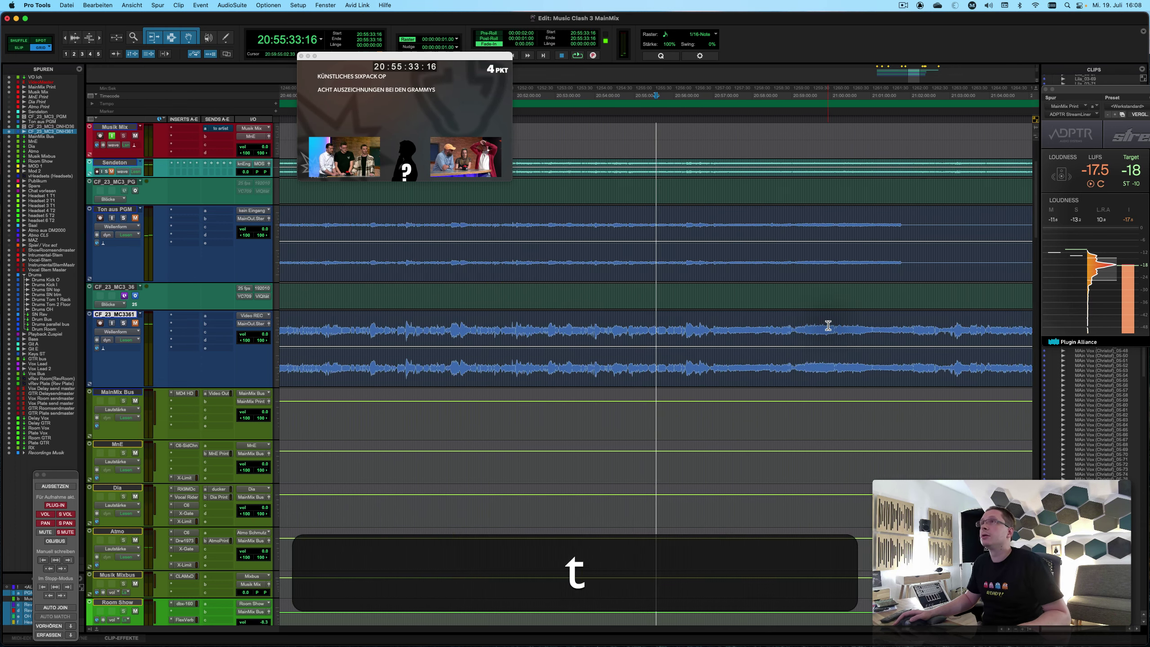
key("t")
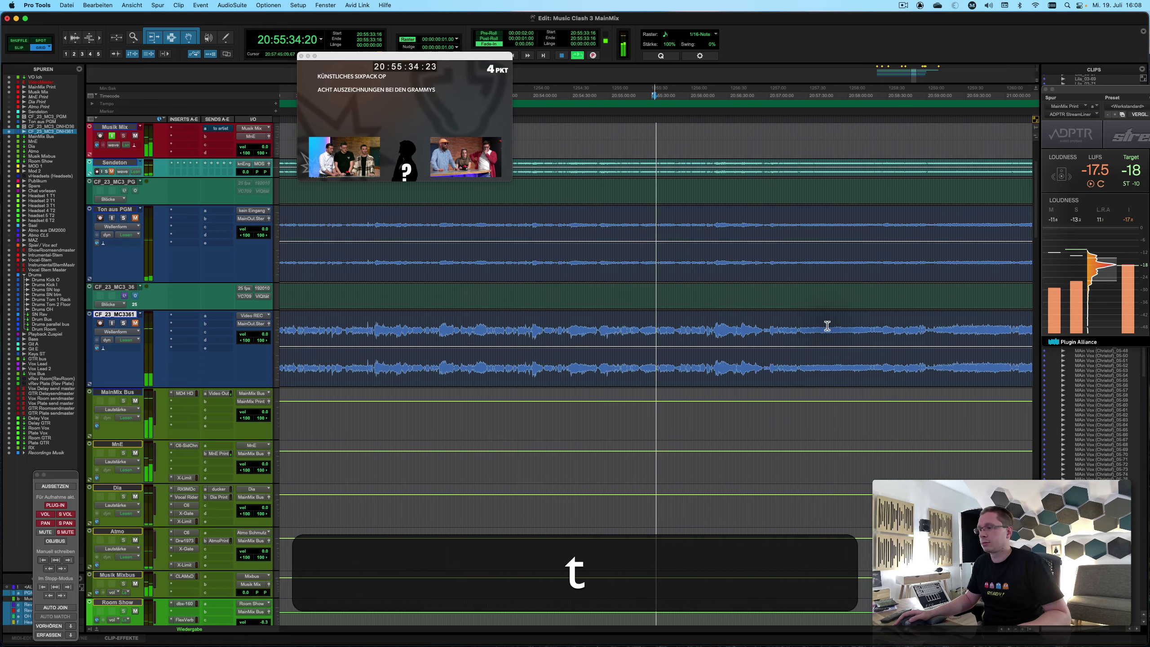
key("t")
key("r")
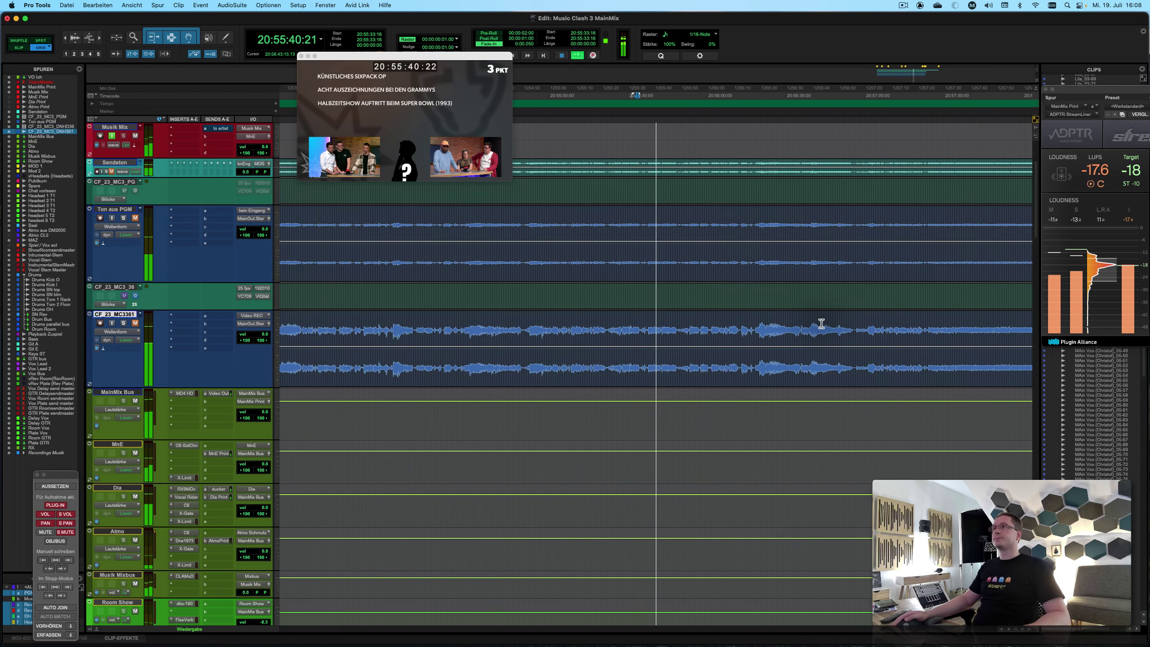
scroll(821, 324, "down", 2)
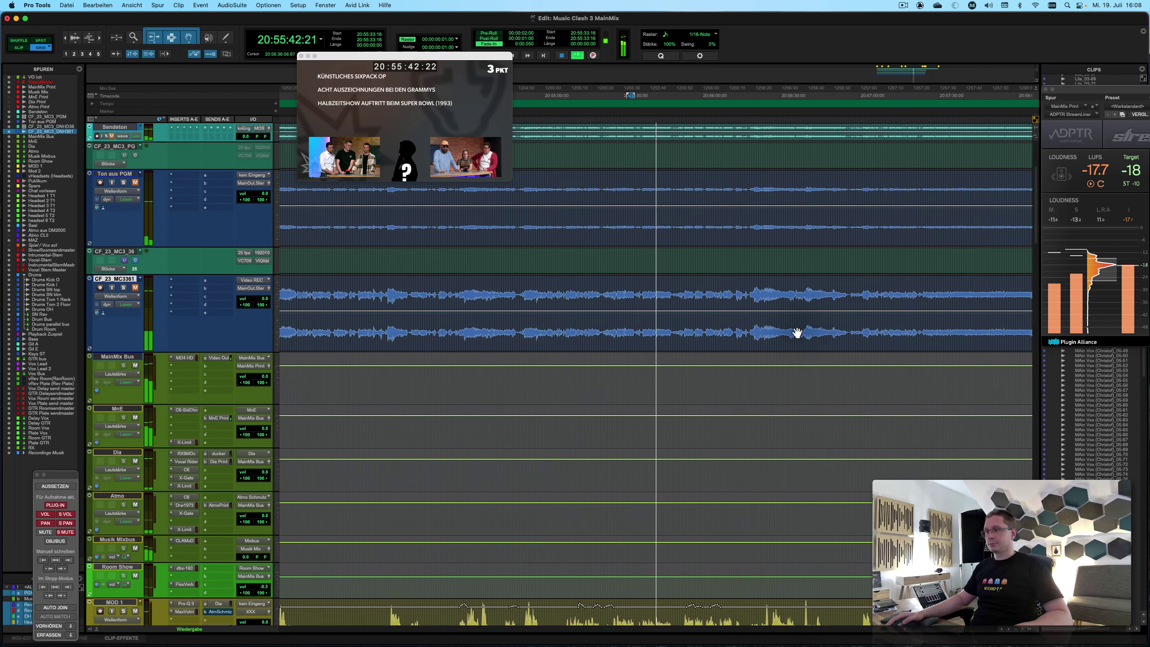
key("space")
Move past 20:56:04:13 and play from 20:56:20:06 to check the audience and panel sync.
left_click(712, 293)
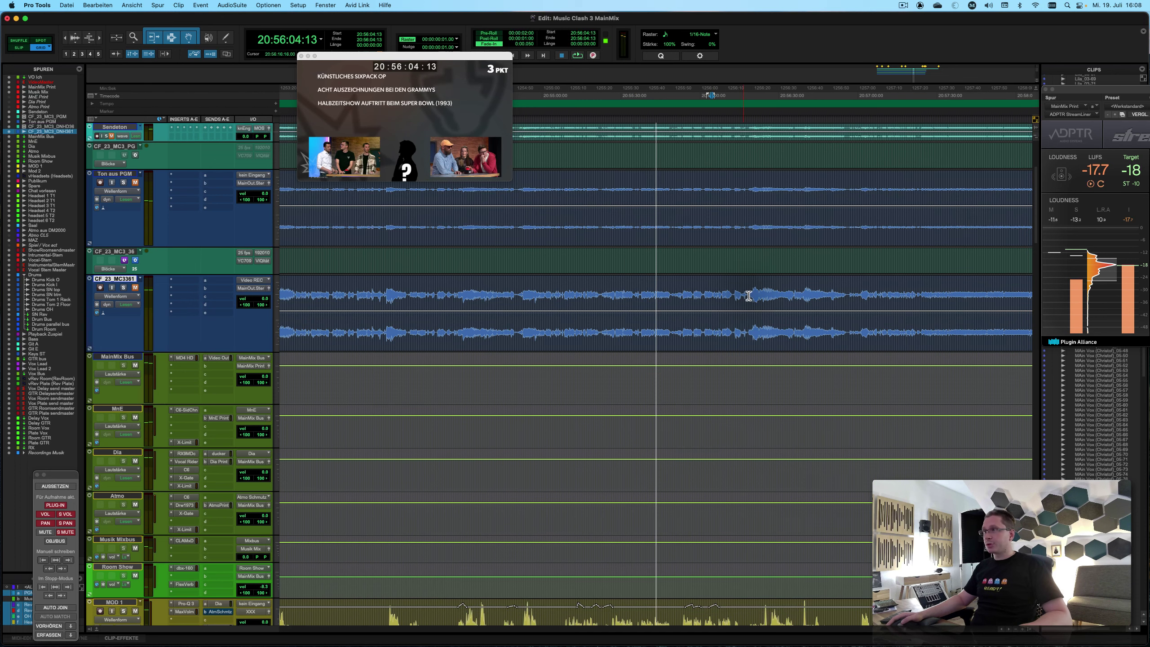
key("t")
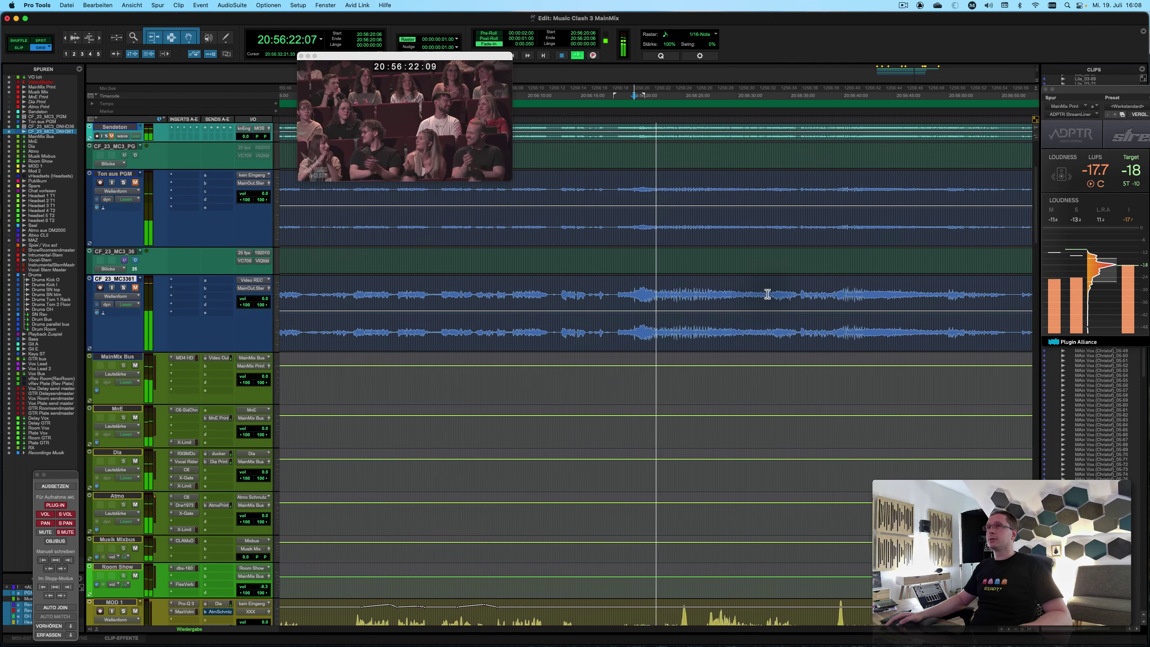
key("t")
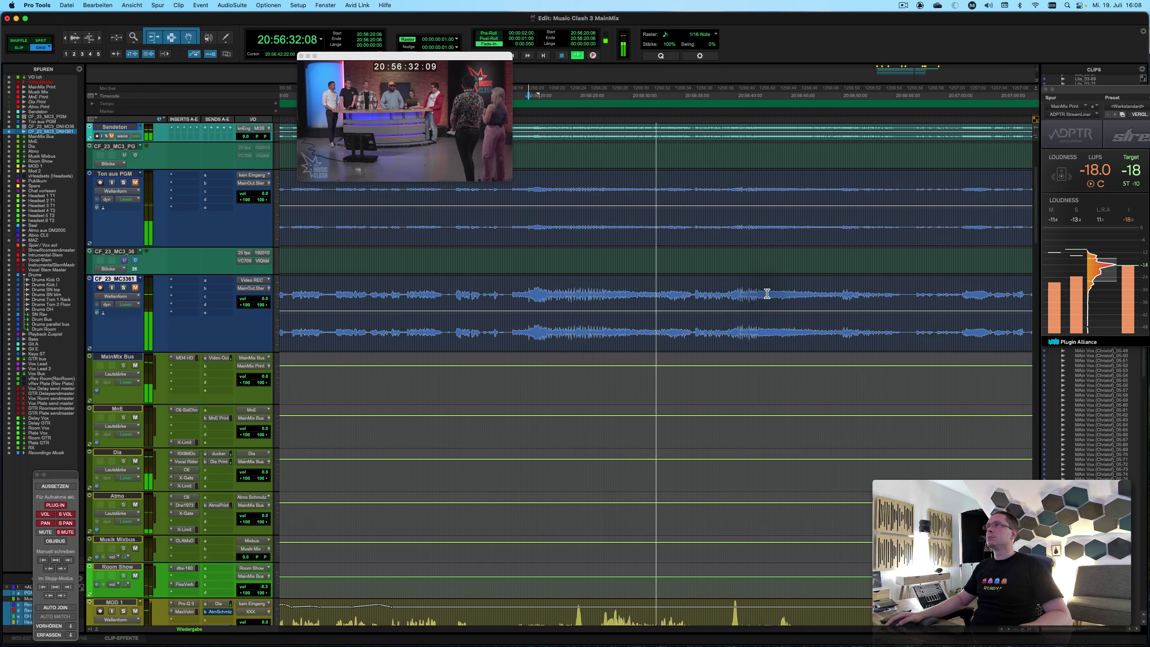
key("space")
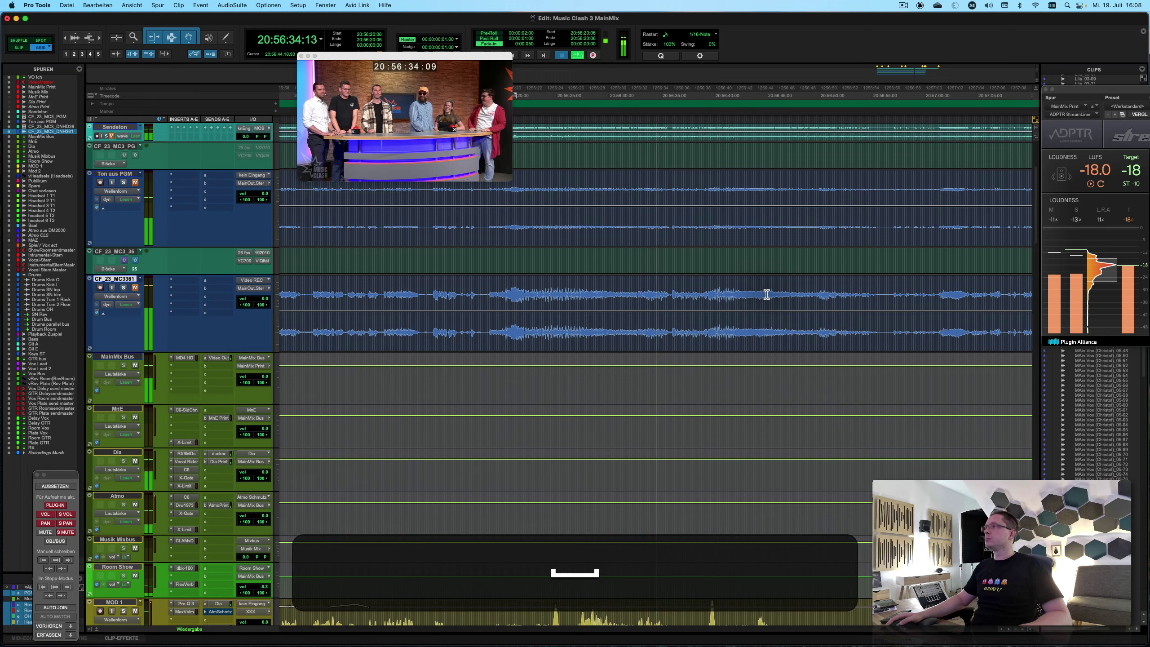
Play the music performance from 21:00:57:05 to check its sync with the DNxHD picture.
left_click(828, 294)
key("r")
key("t")
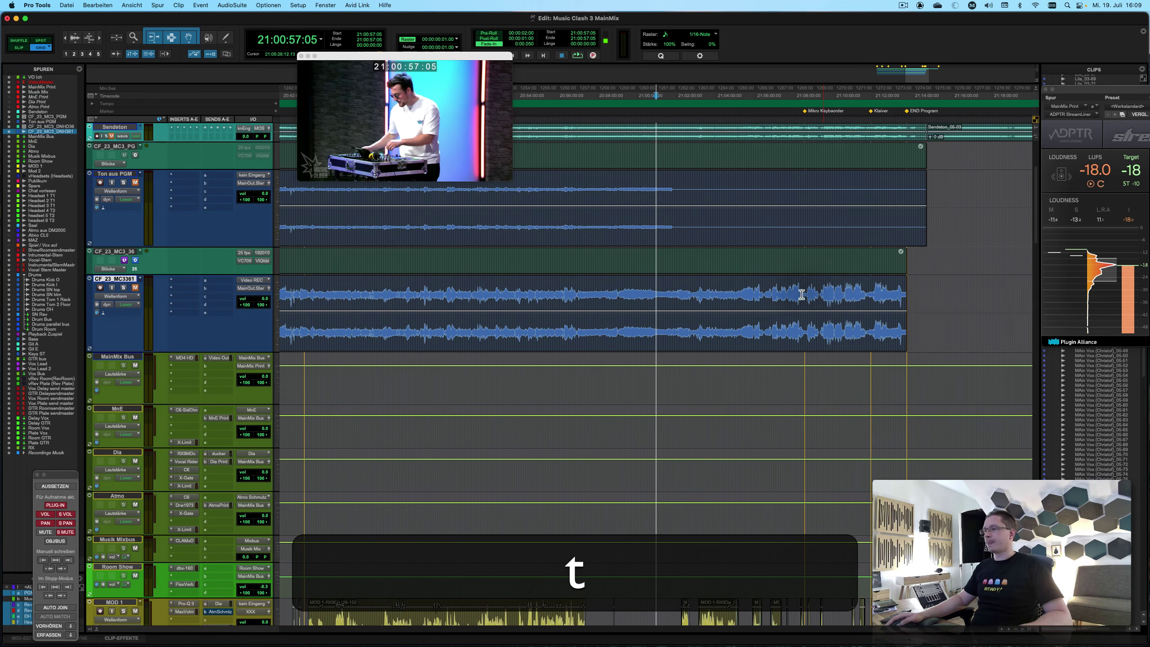
key("space")
key("t")
key("r")
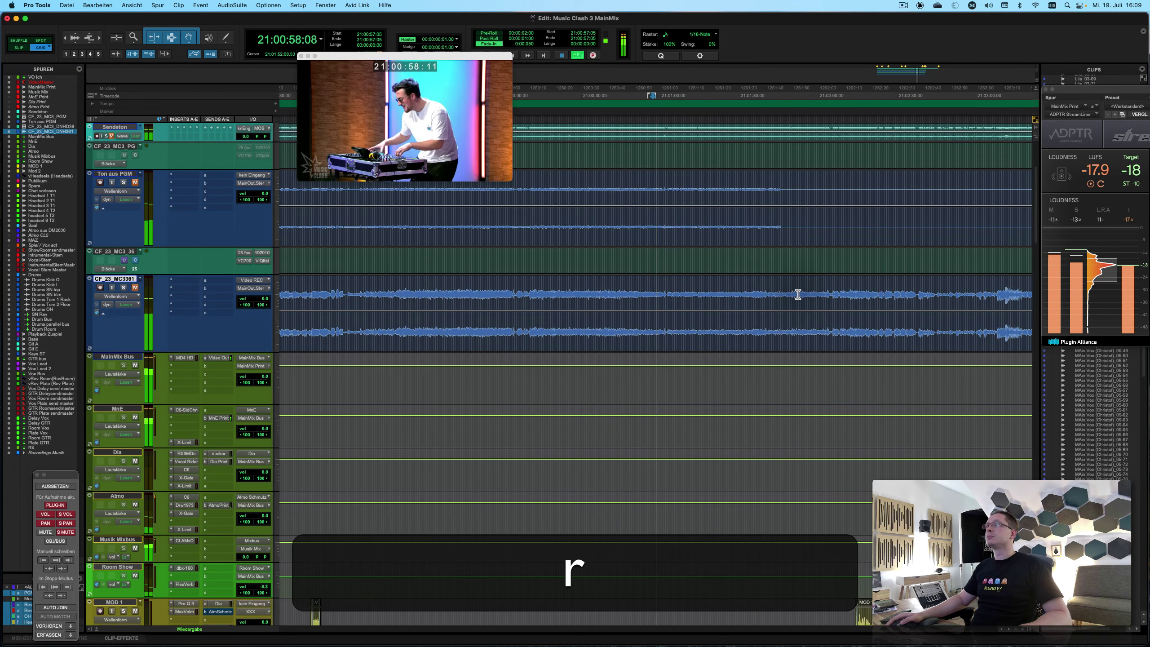
key("t")
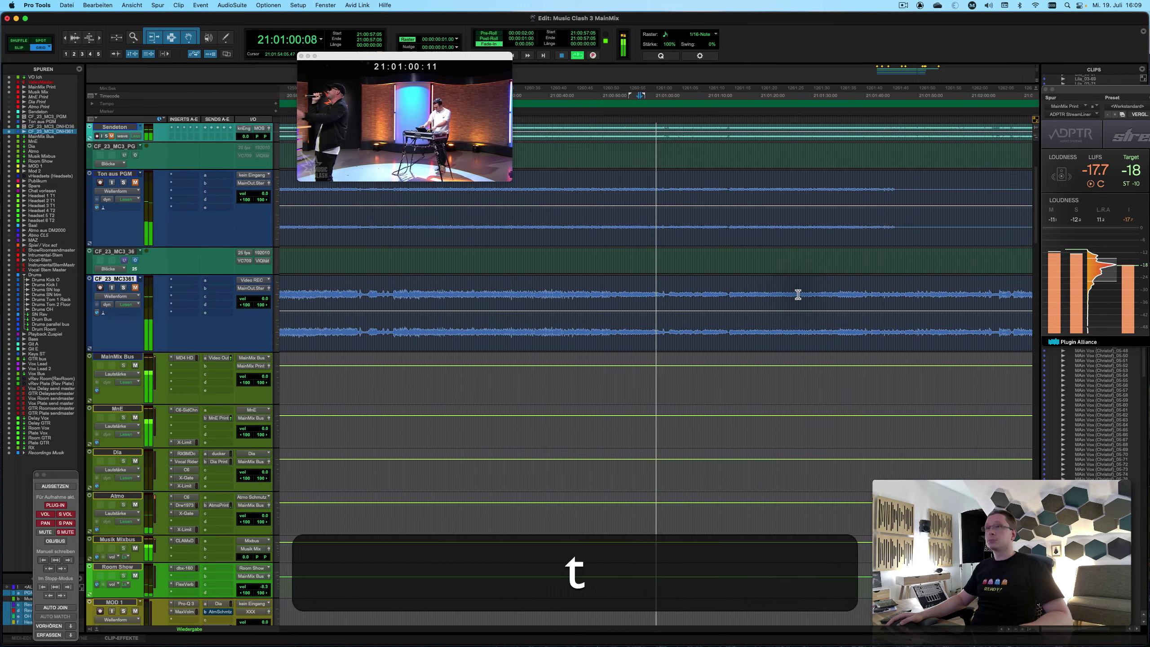
key("r")
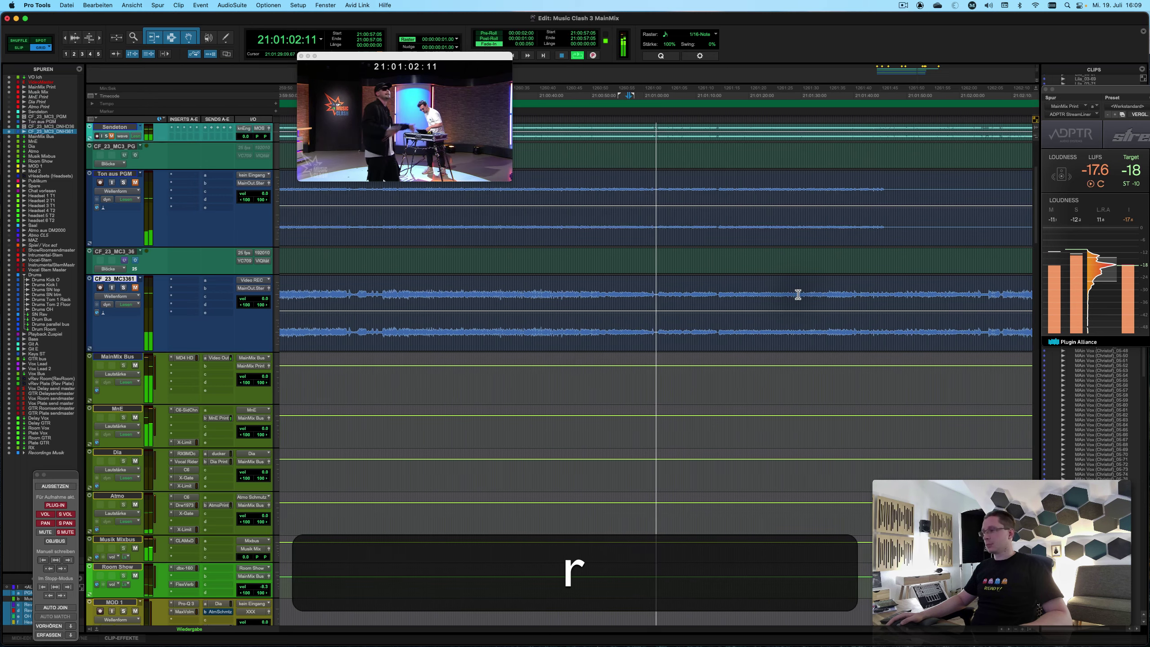
key("space")
Play the mix near the end of the programme from 21:10:42:24 to check its sync.
key("r")
key("r")
key("r")
key("r")
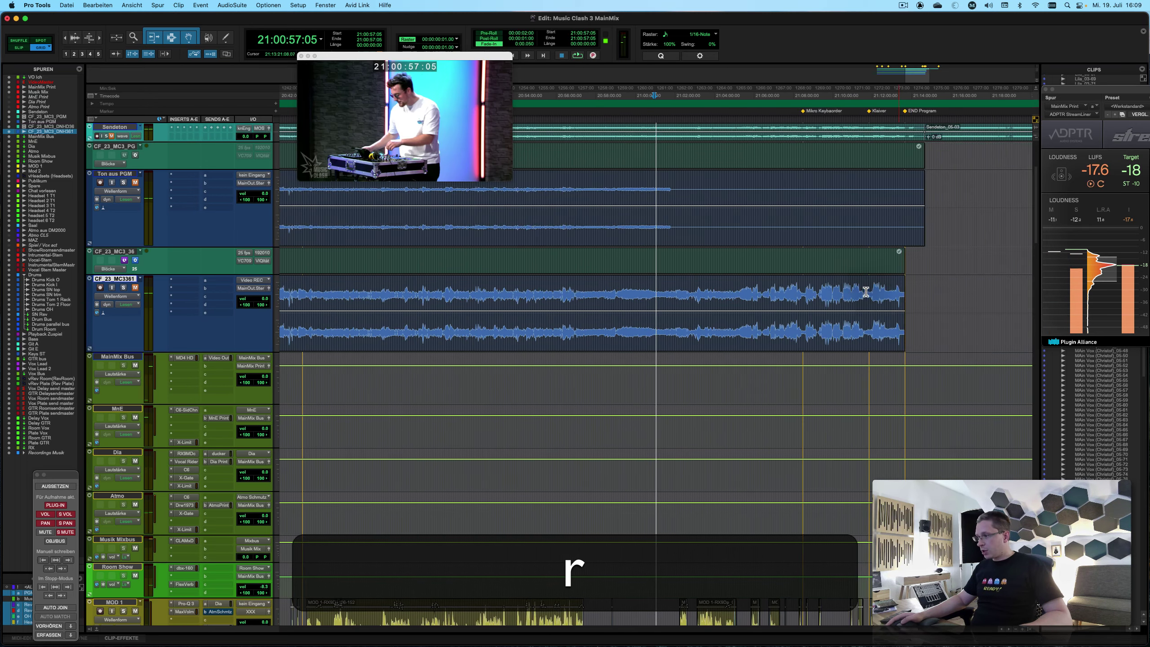
key("t")
key("space")
key("t")
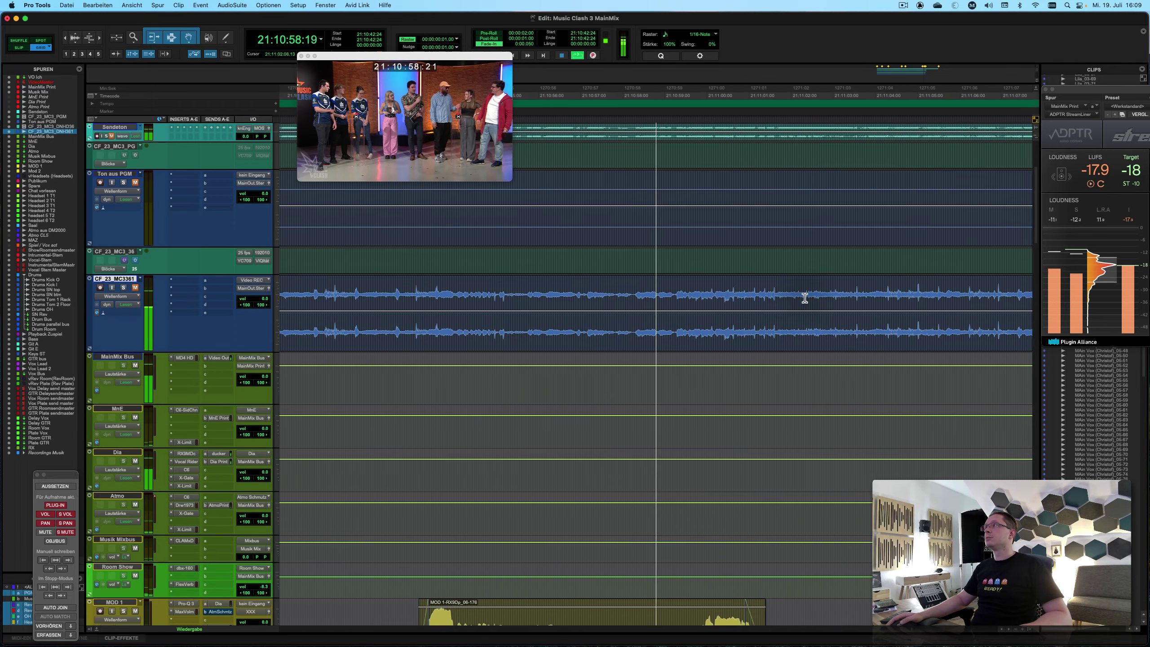
key("r")
key("space")
key("r")
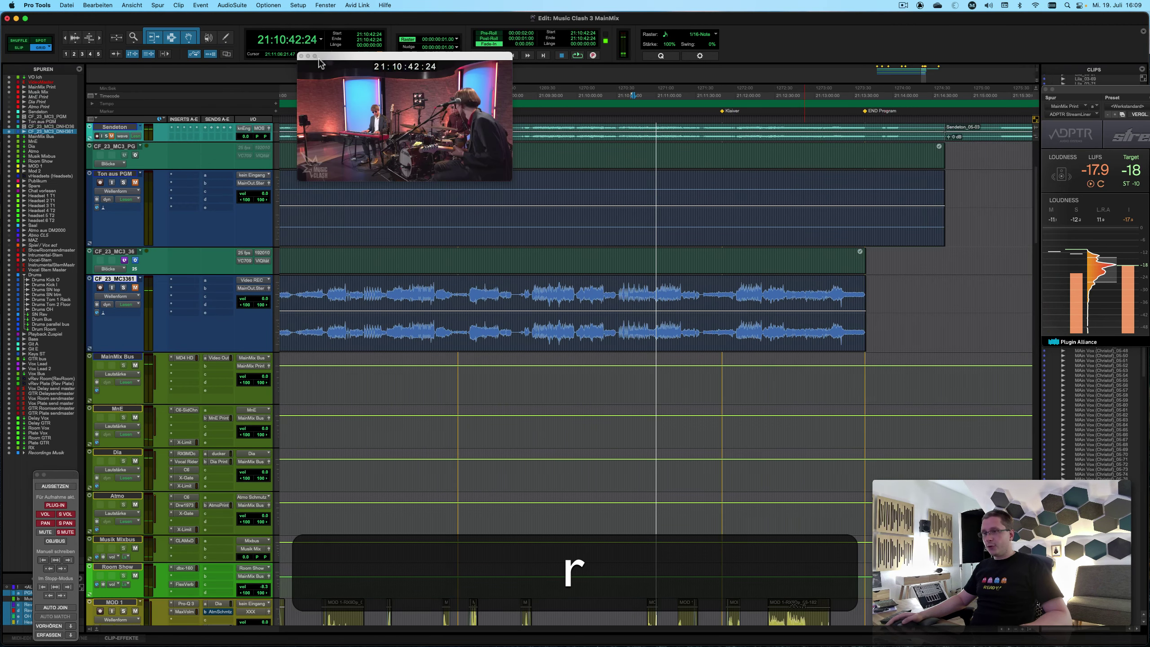
Hide and deactivate the two reference audio tracks, Ton aus PGM and CF_23_MC3361.
key("r")
key("r")
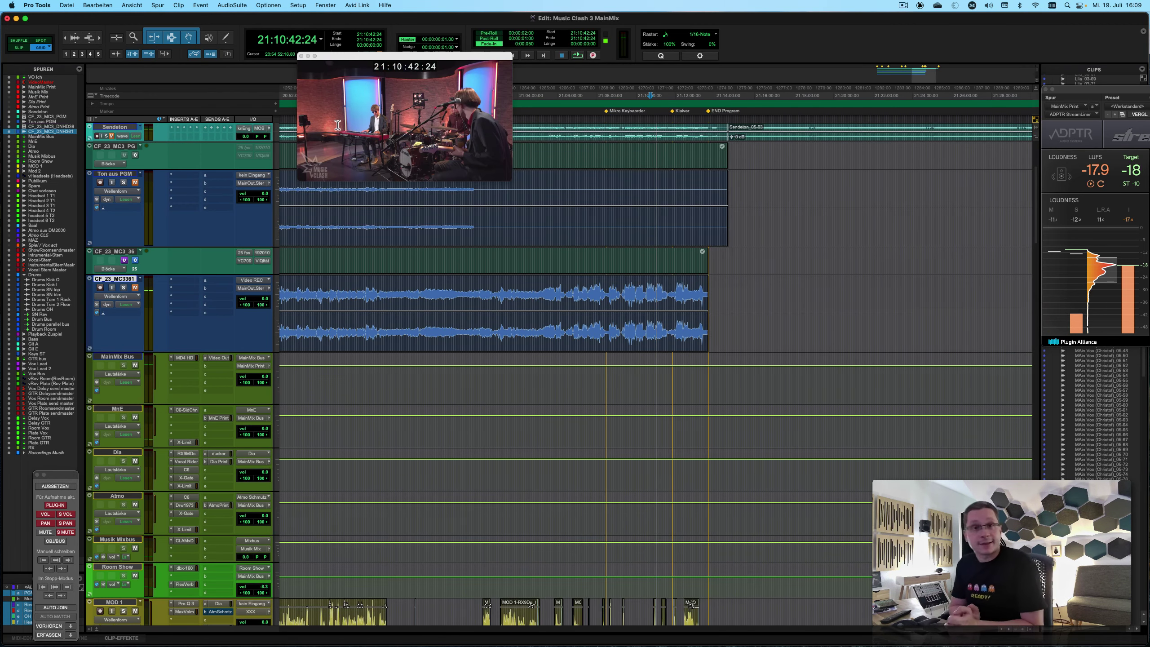
key("r")
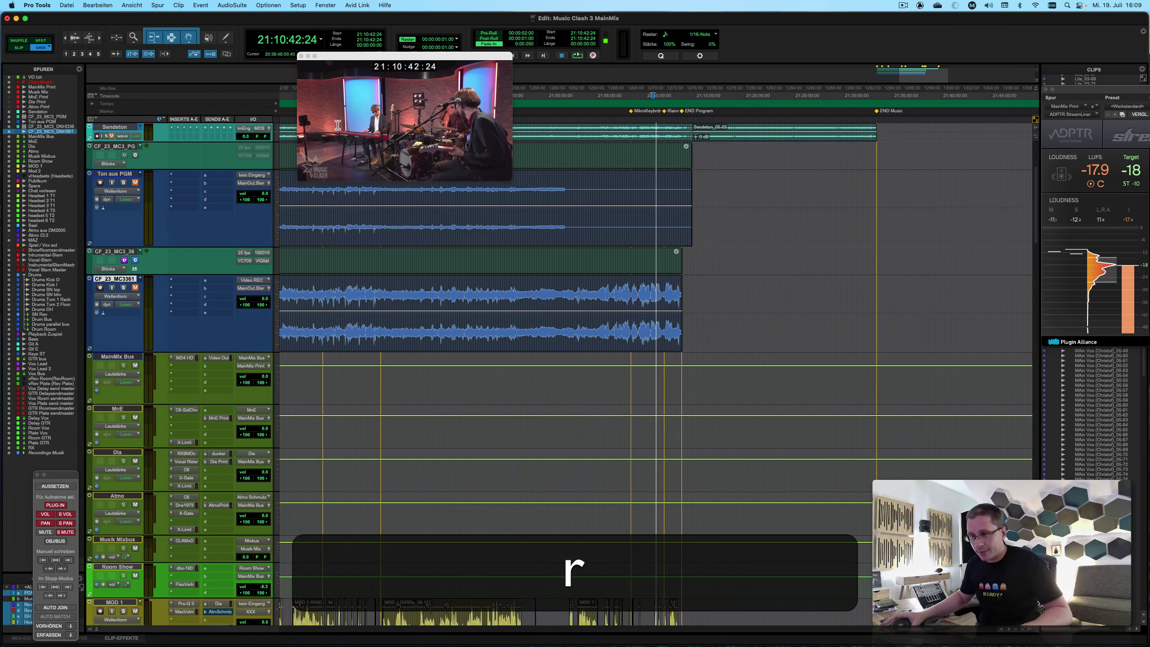
key("r")
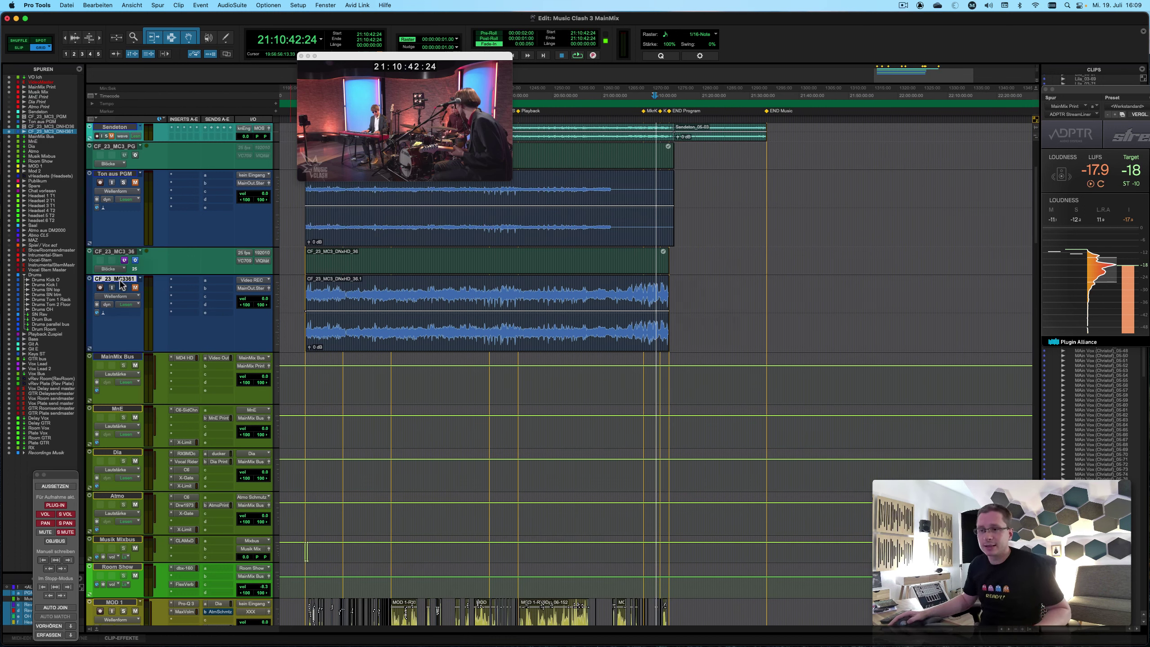
left_click(131, 176, "super")
right_click(132, 175)
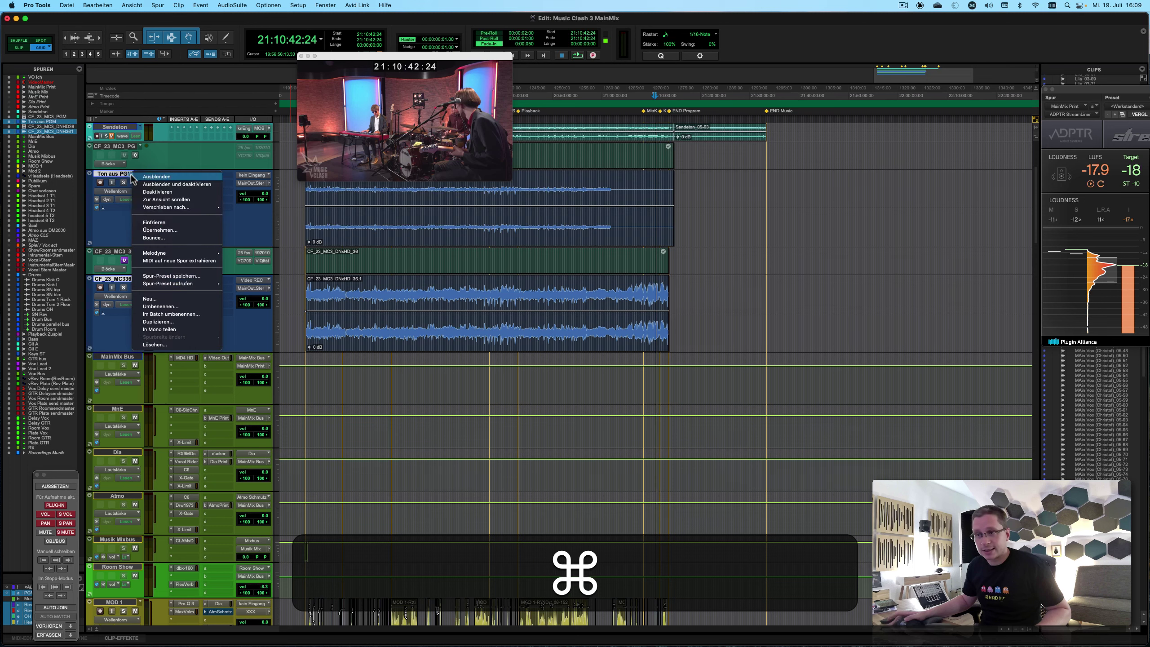
left_click(165, 184)
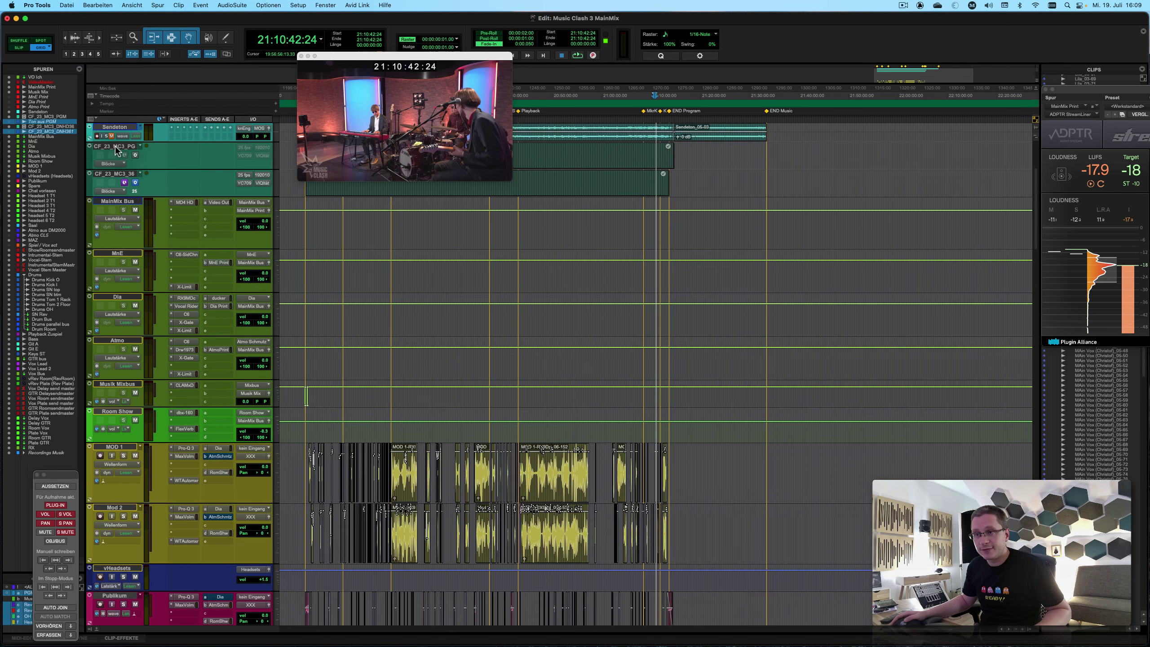
Reduce the height of both CF_23_MC3 video tracks and hide the CF_23_MC3_PGM video track.
left_click(116, 148)
left_click(120, 175, "shift")
left_click_drag(122, 168, 122, 164)
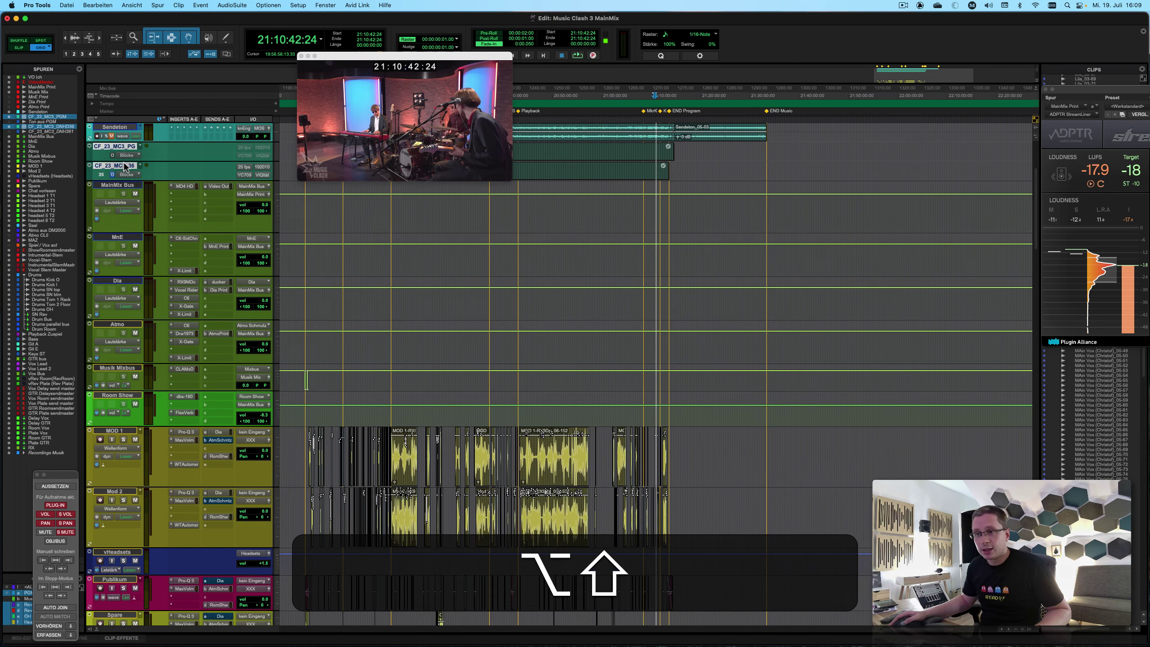
right_click(121, 146)
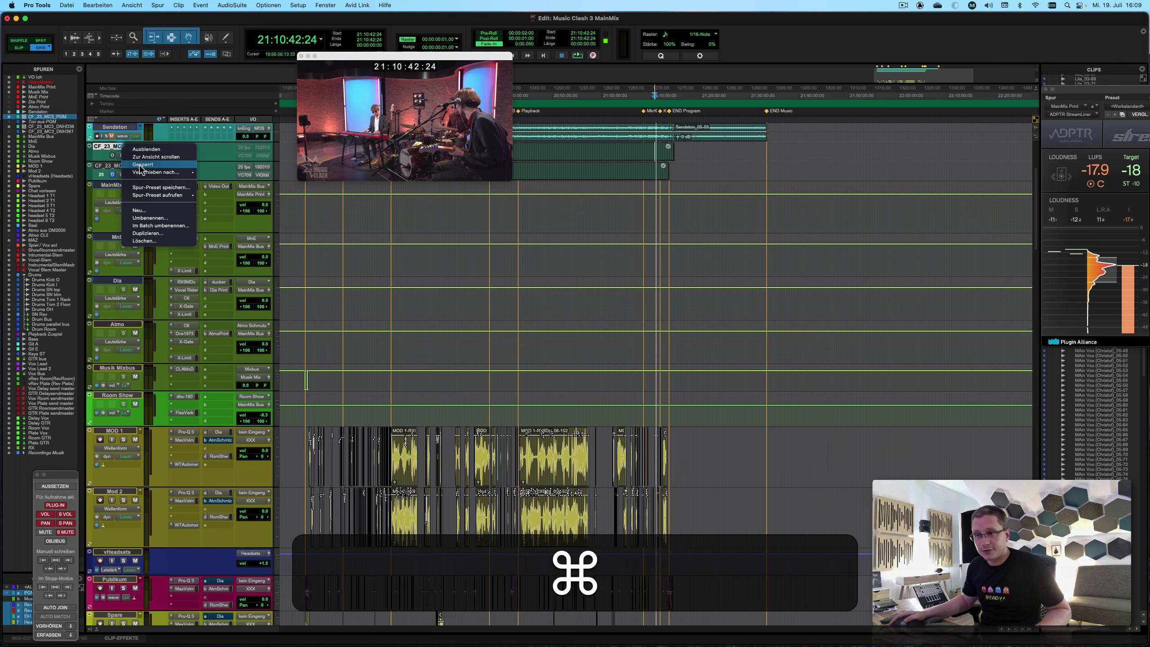
left_click(157, 147)
scroll(171, 197, "up", 5)
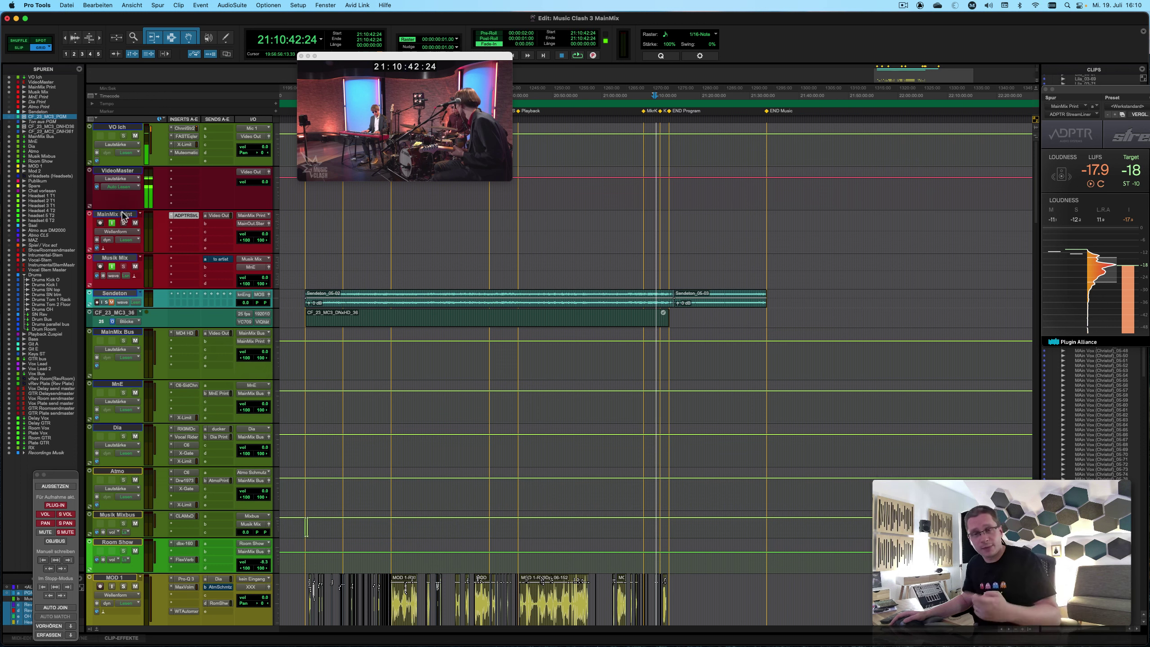
Set the MainMix Bus track's Video Out send to no output and save the session.
left_click(209, 336)
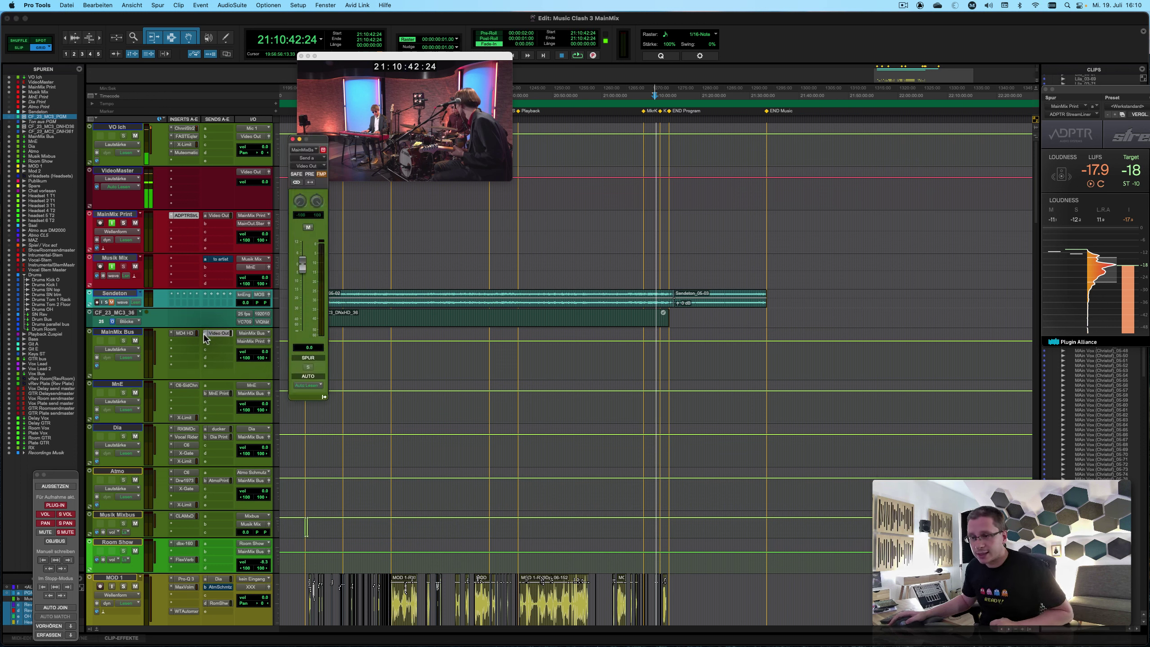
left_click(209, 337)
left_click(216, 303)
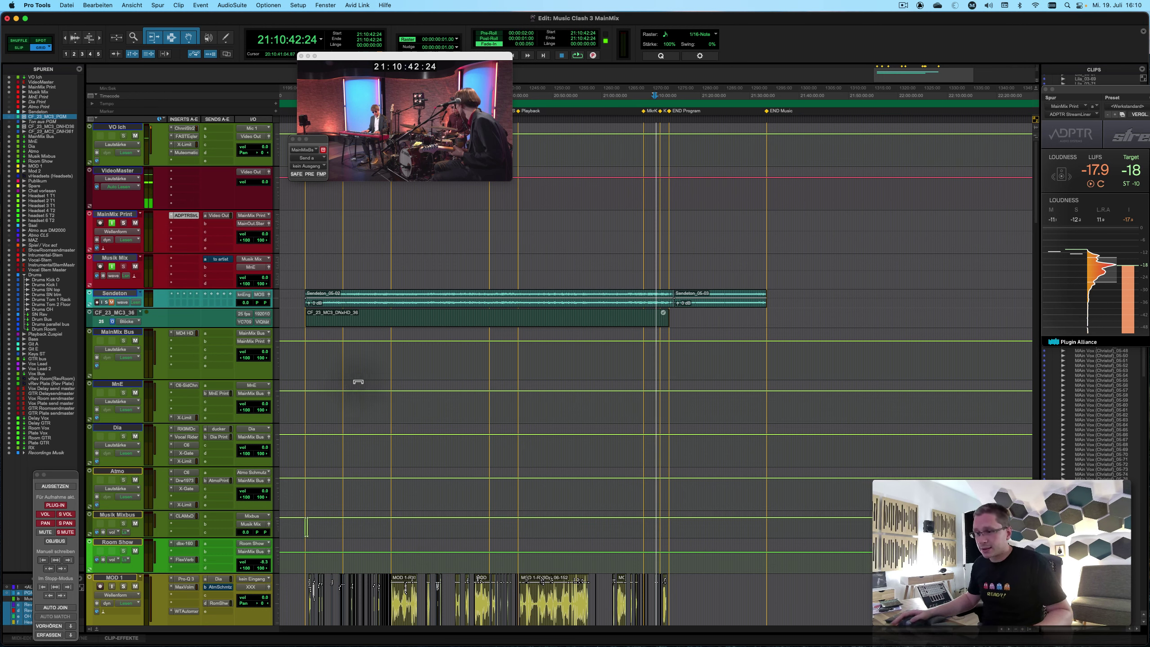
left_click(346, 359)
key("super+s")
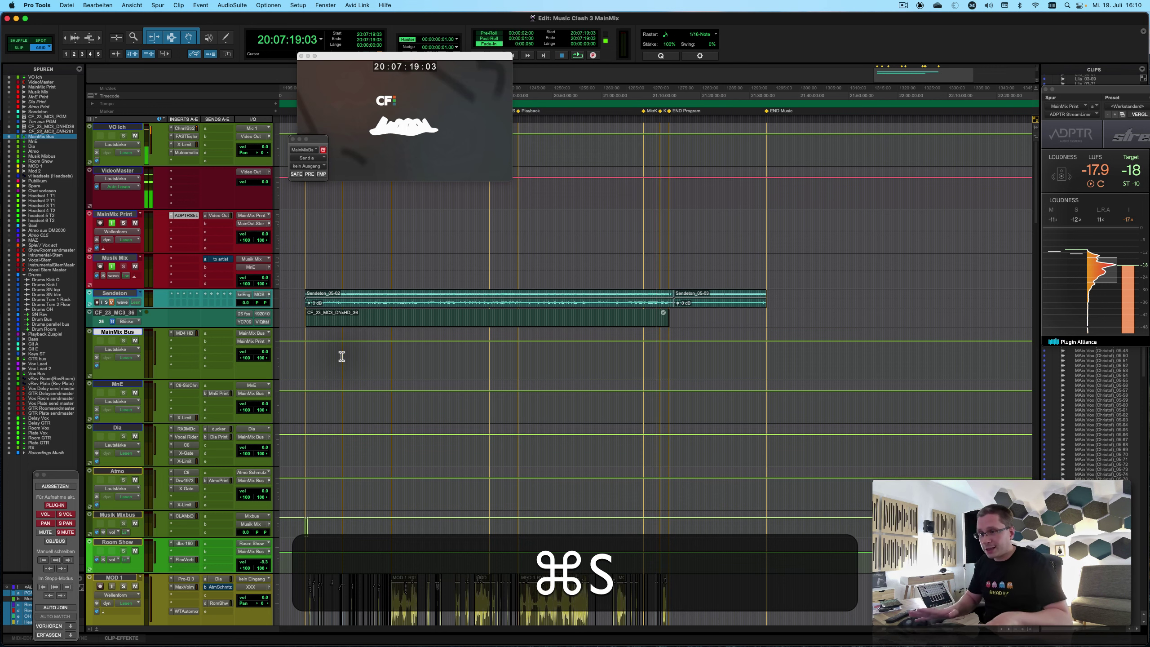
left_click(294, 139)
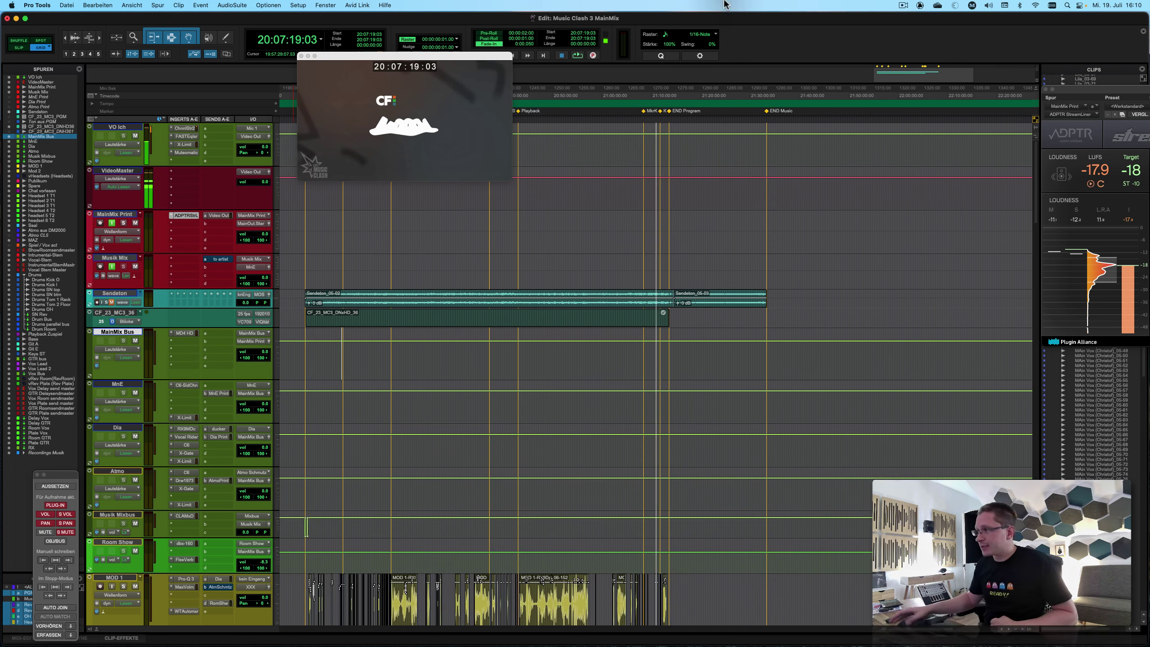
left_click(898, 5)
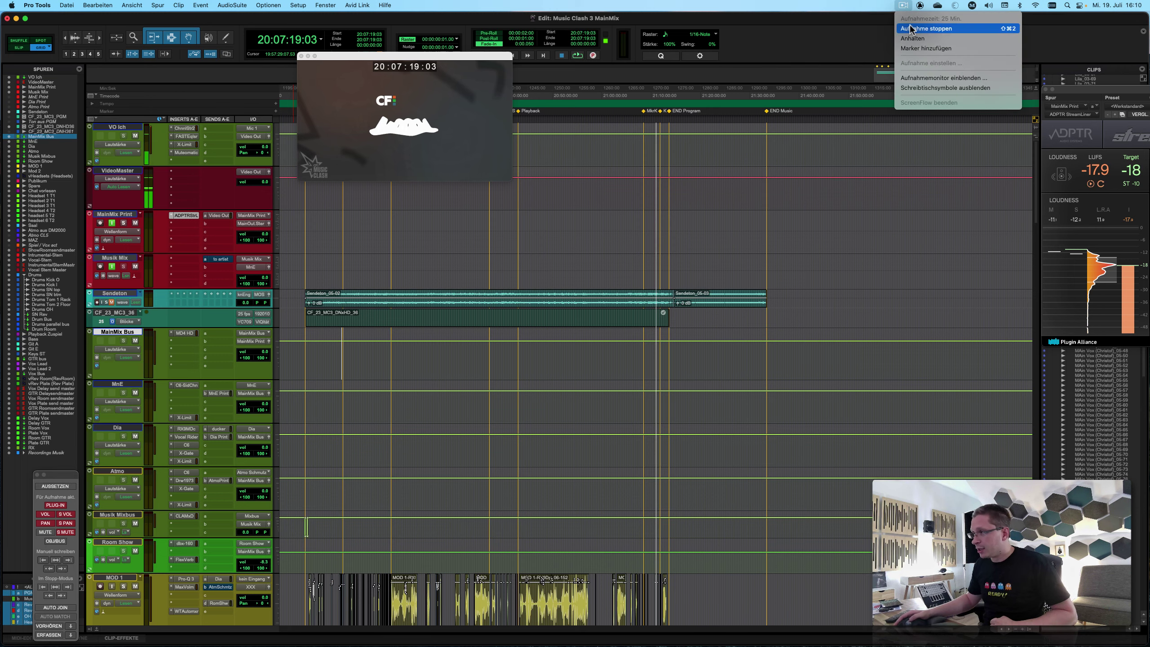